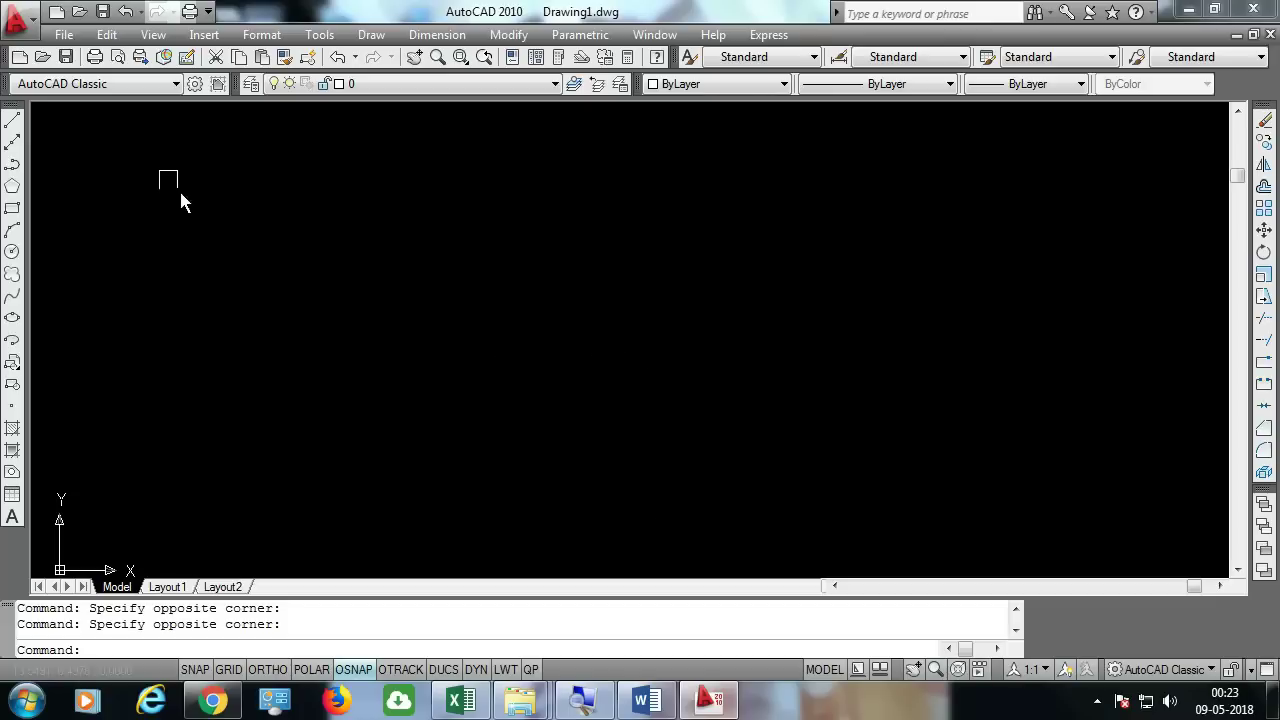
- Draw an 84 by 60 rectangle using the rectangle command's dimensions option
left_click(12, 209)
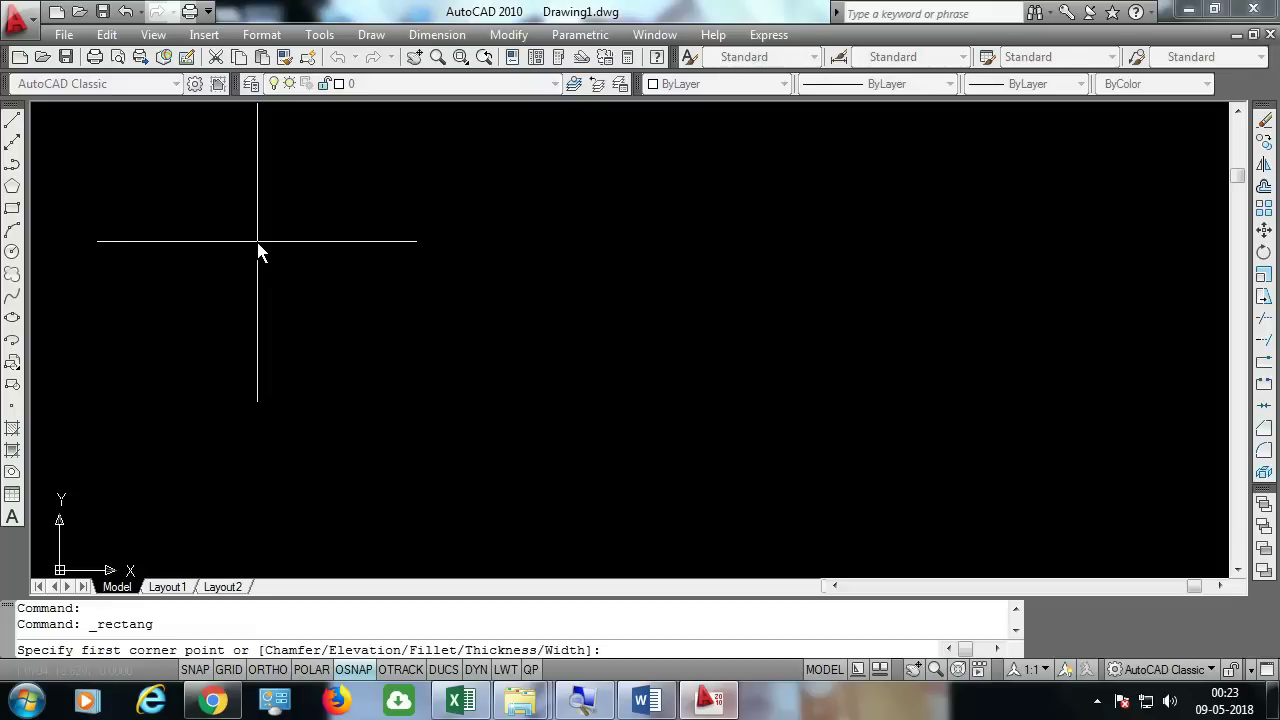
left_click(260, 198)
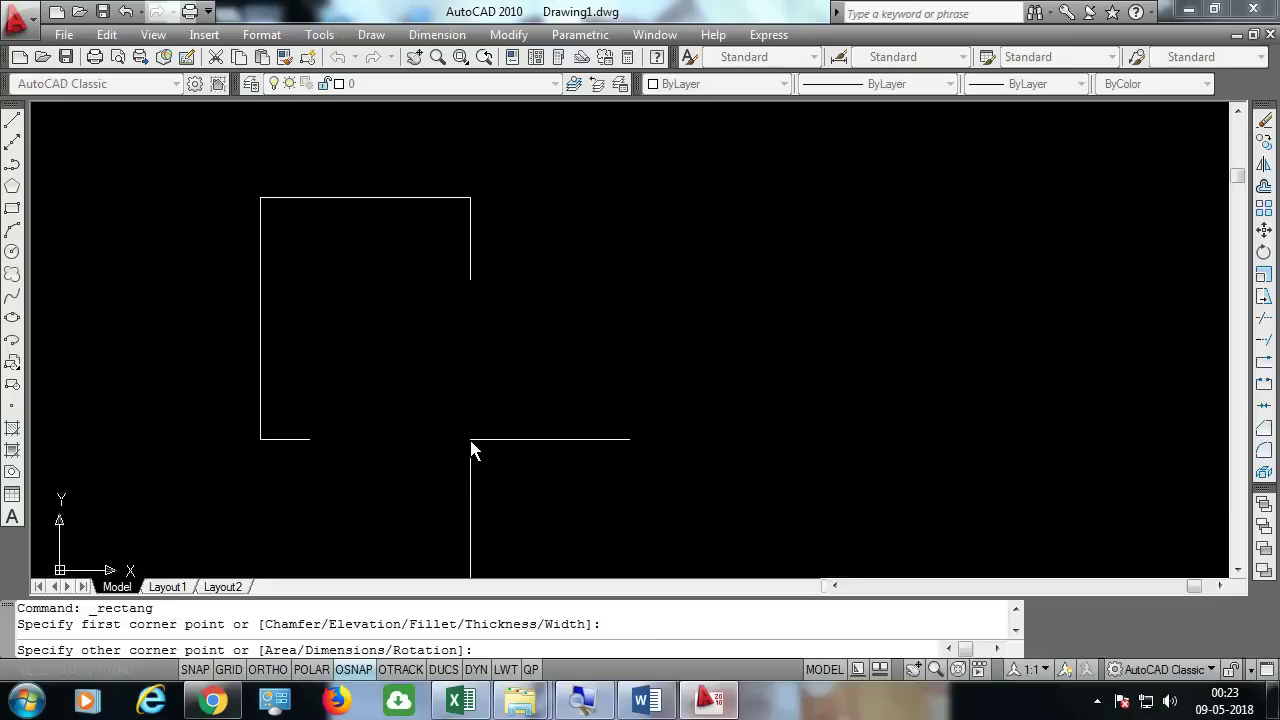
type("d")
key("Return")
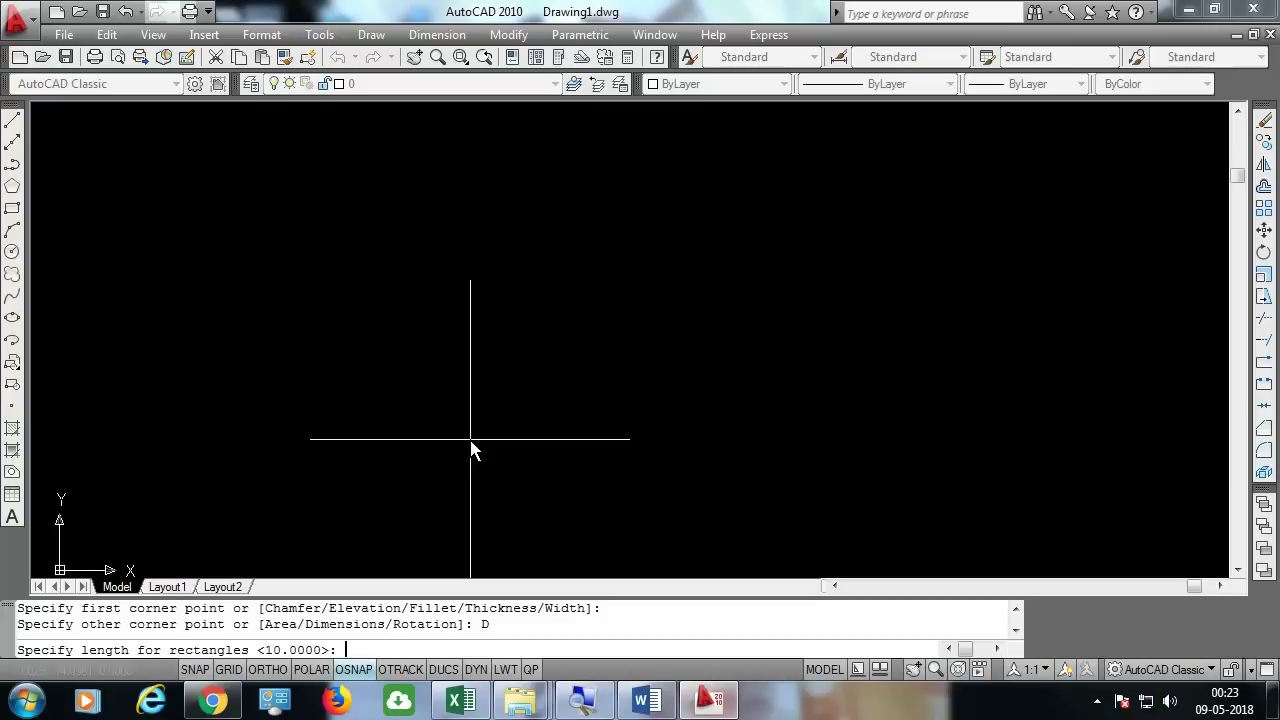
key("Return")
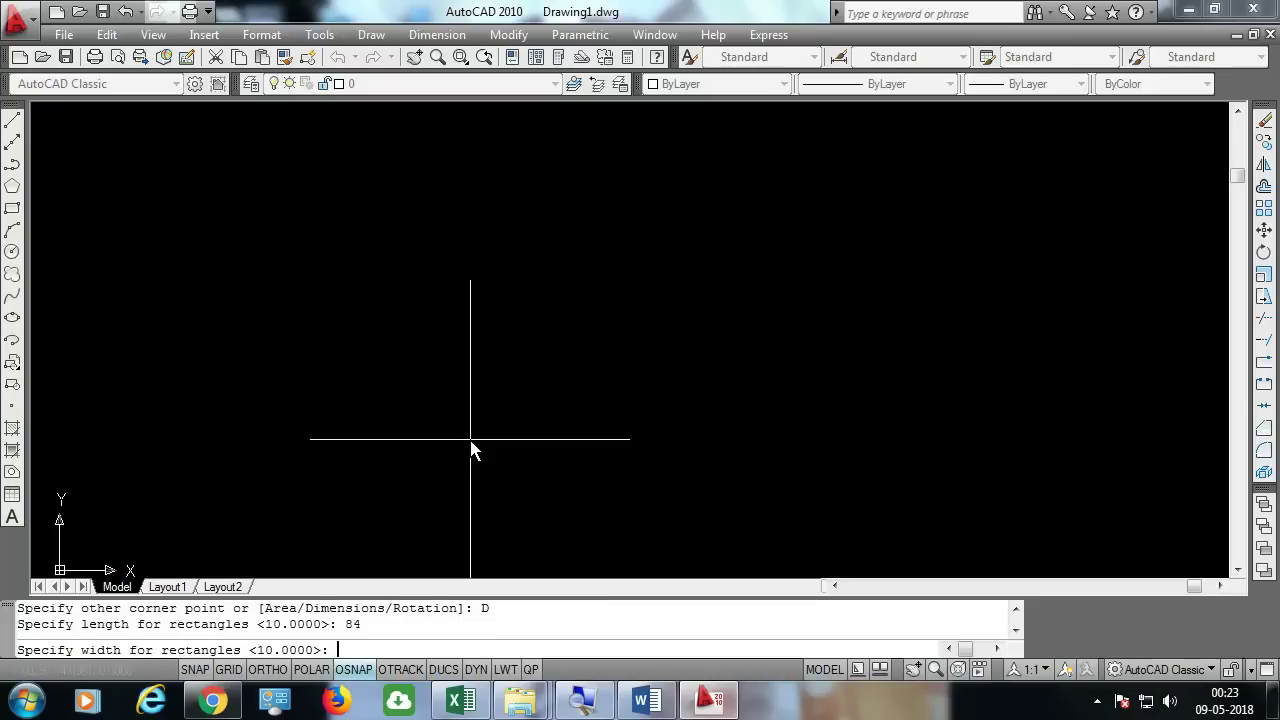
type("60")
key("Return")
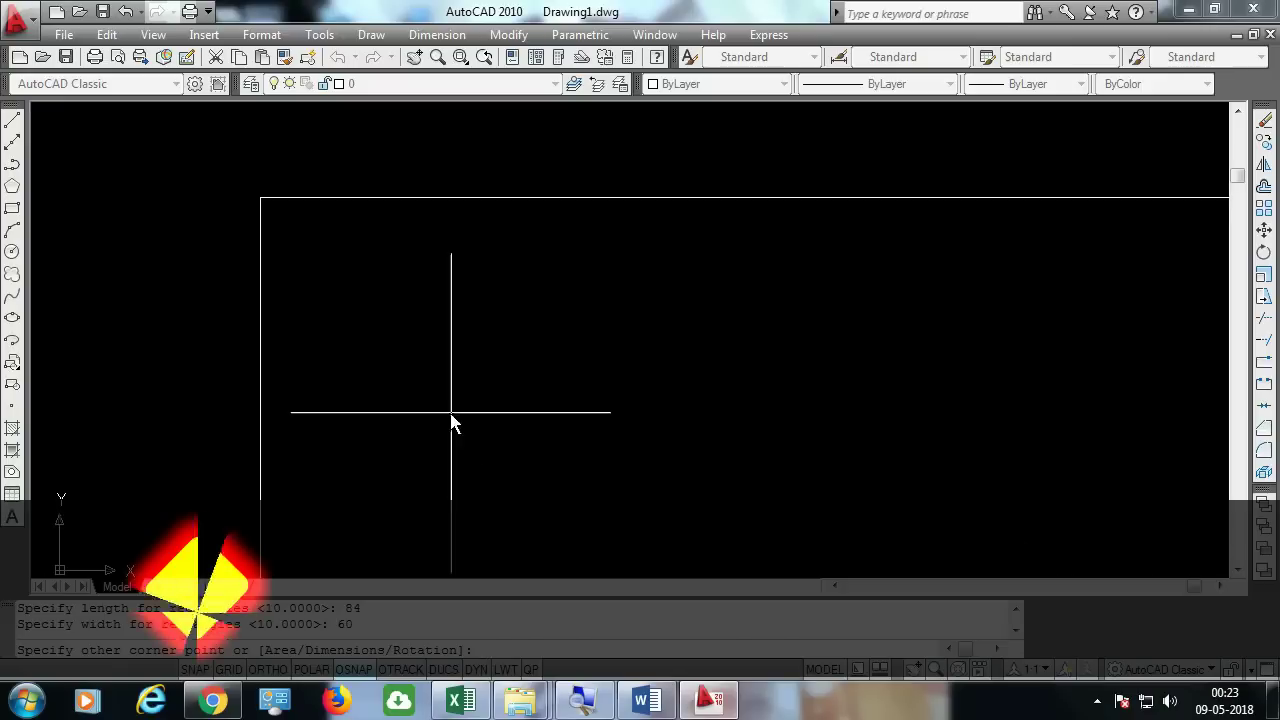
left_click(444, 402)
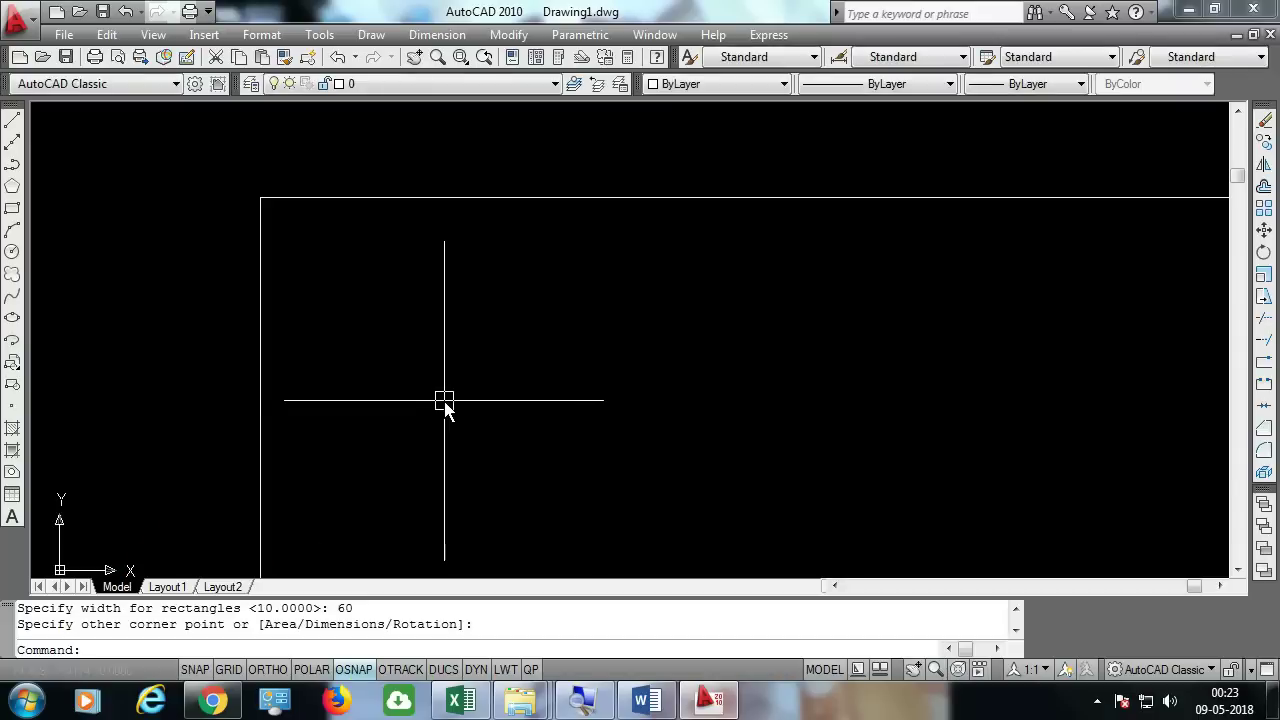
- Zoom to extents and erase the 84 by 60 rectangle
type("z")
key("Return")
type("e")
key("Return")
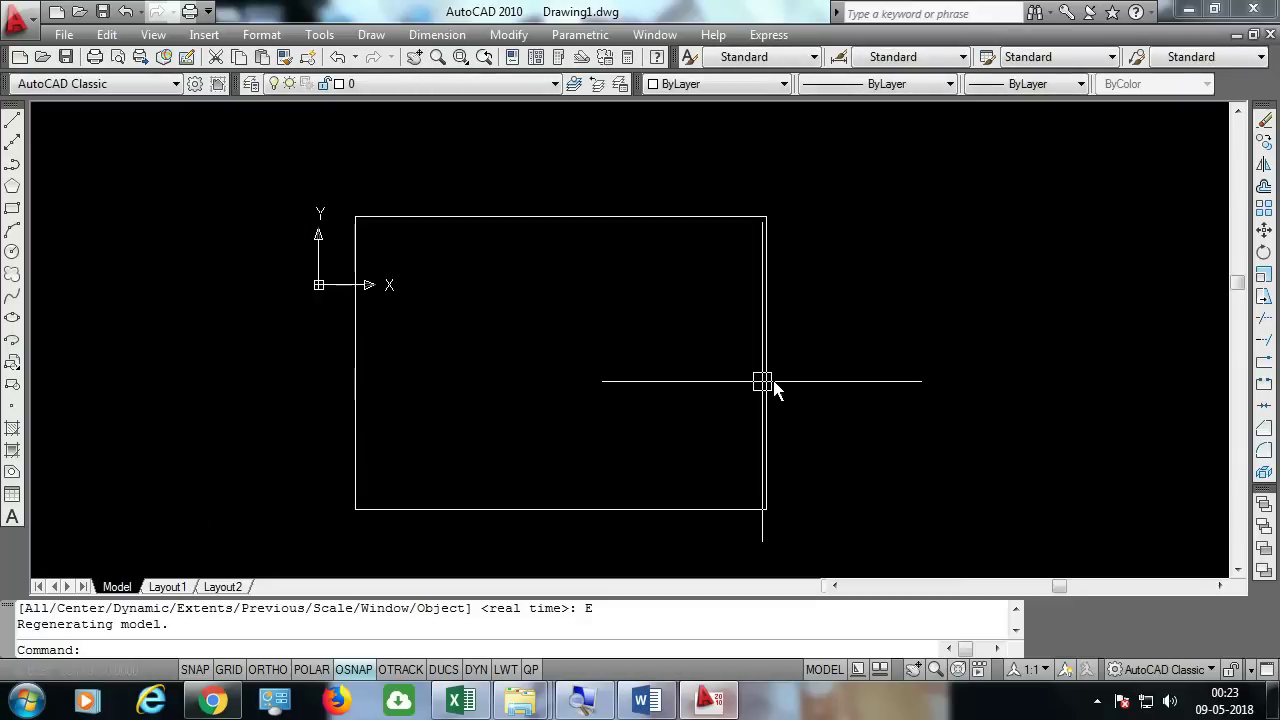
key("Escape")
left_click(720, 217)
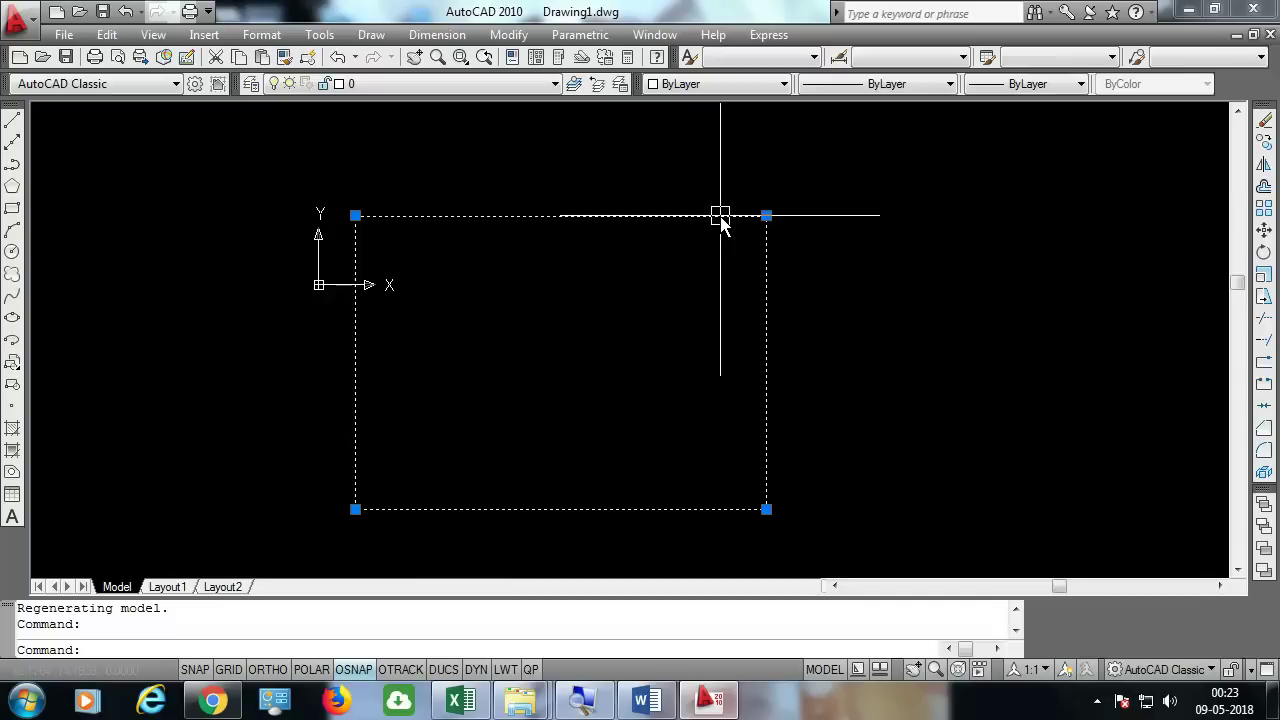
key("Delete")
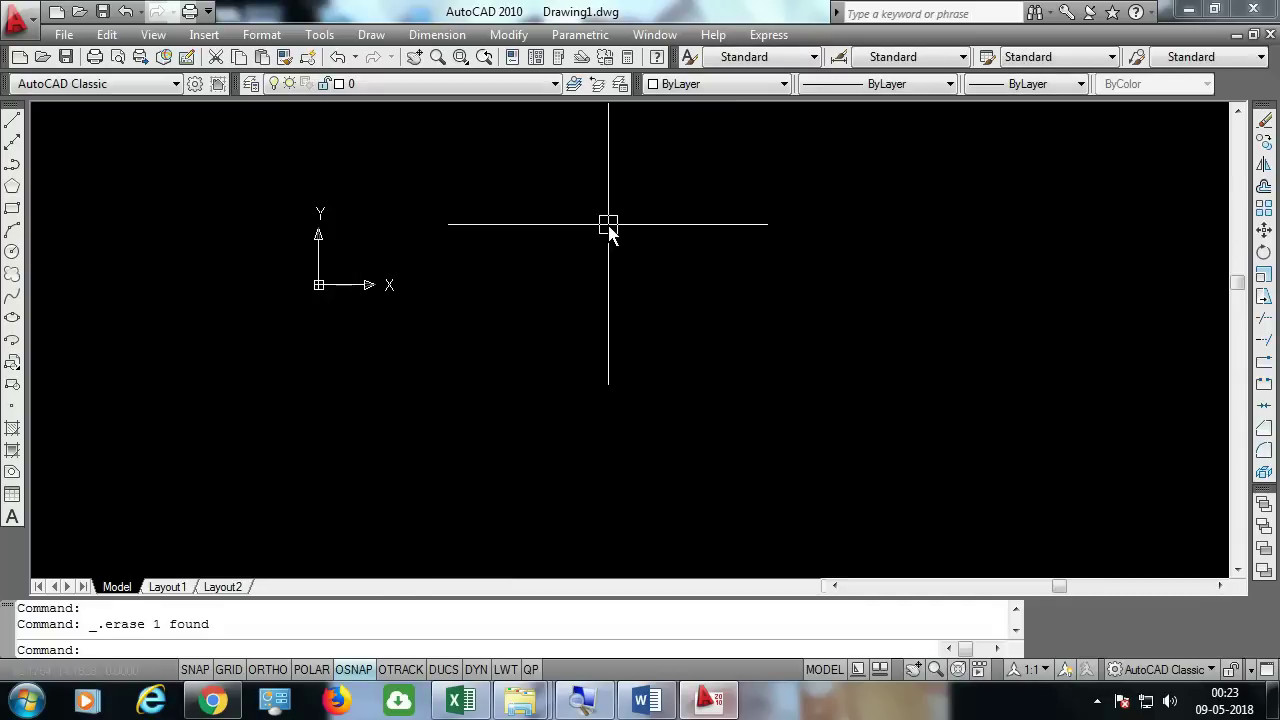
- Draw an upright rectangle, 60 long and 84 wide, with the dimensions option
type("REC")
key("Return")
left_click(579, 202)
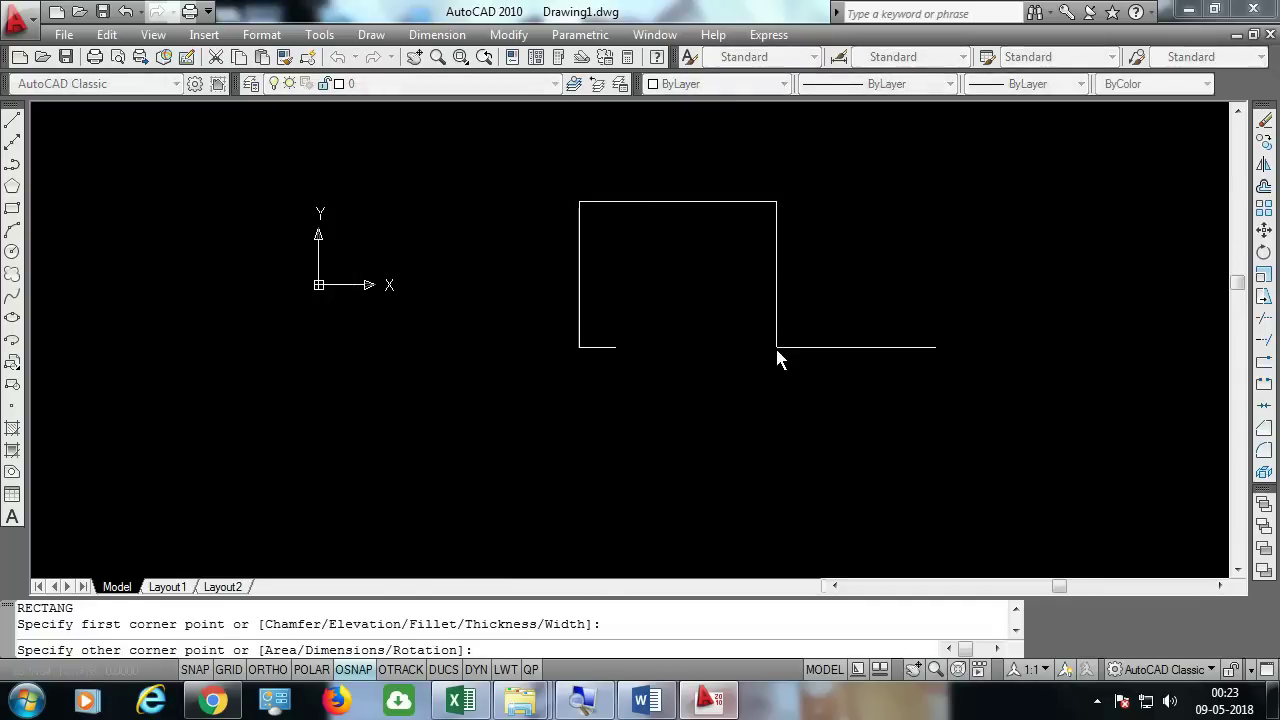
key("Return")
type("6")
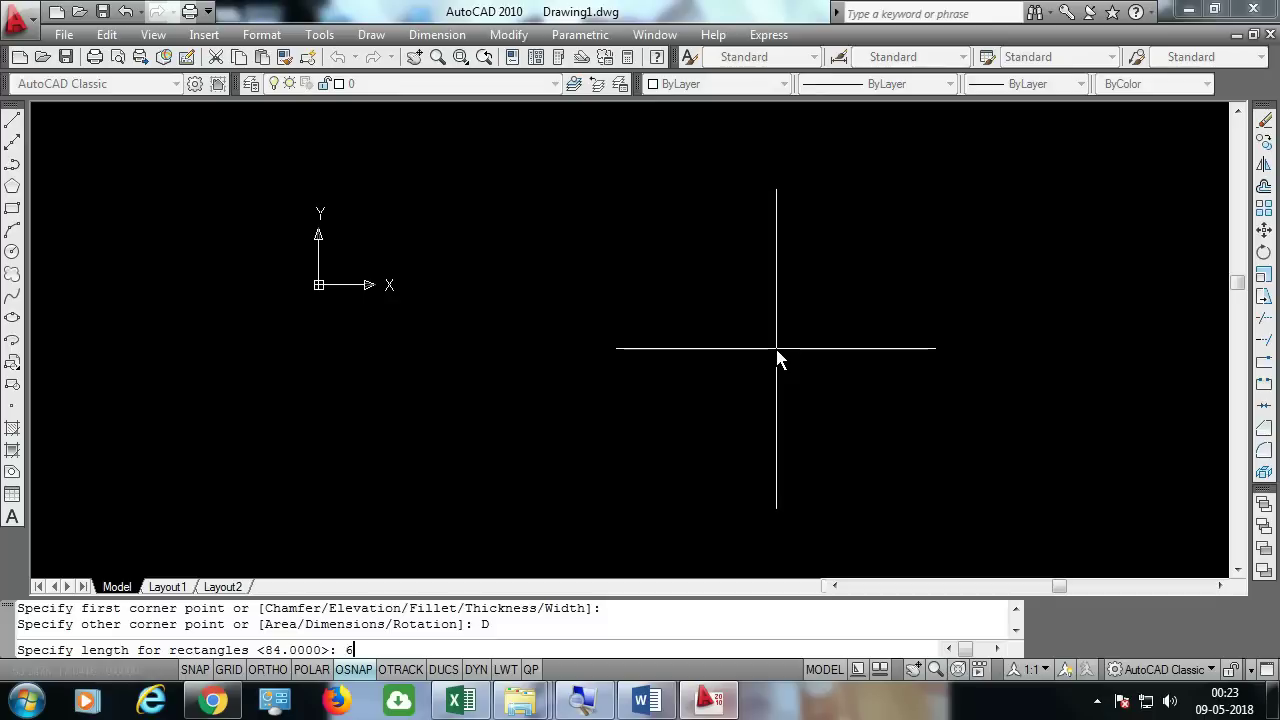
type("0")
key("Return")
type("84")
key("Return")
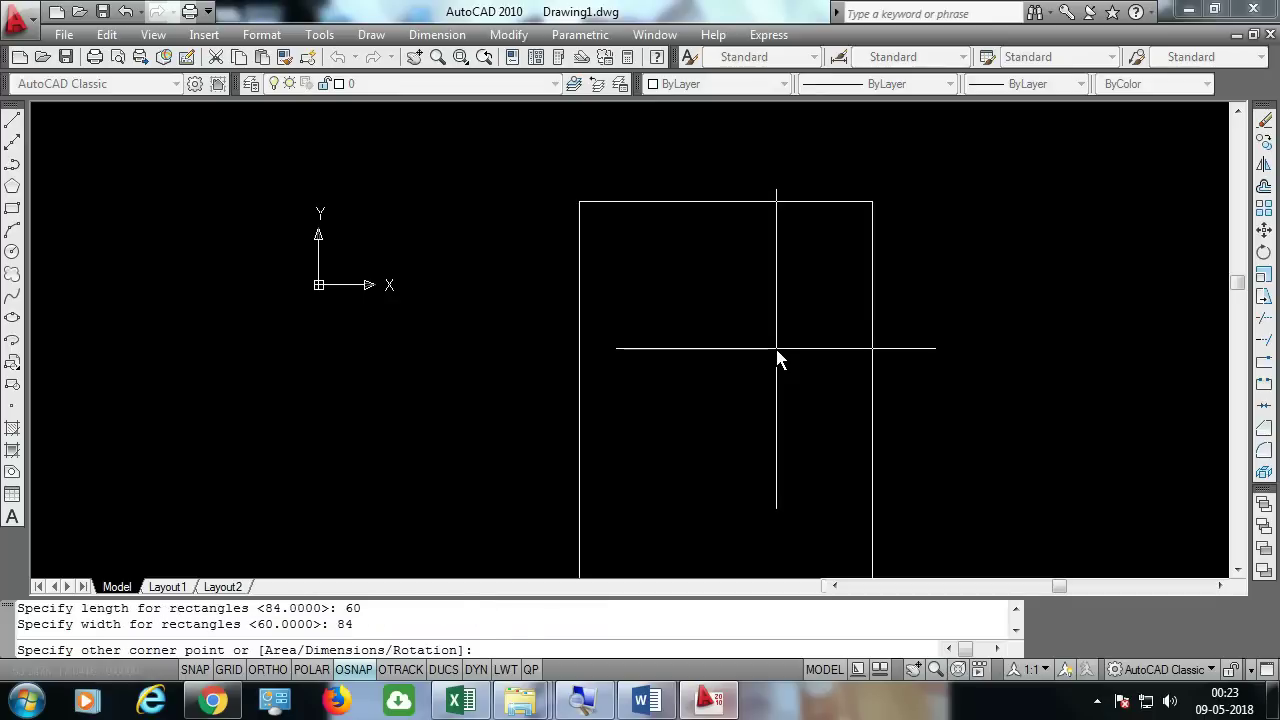
left_click(779, 360)
scroll(523, 289, "down", 4)
scroll(523, 283, "up", 2)
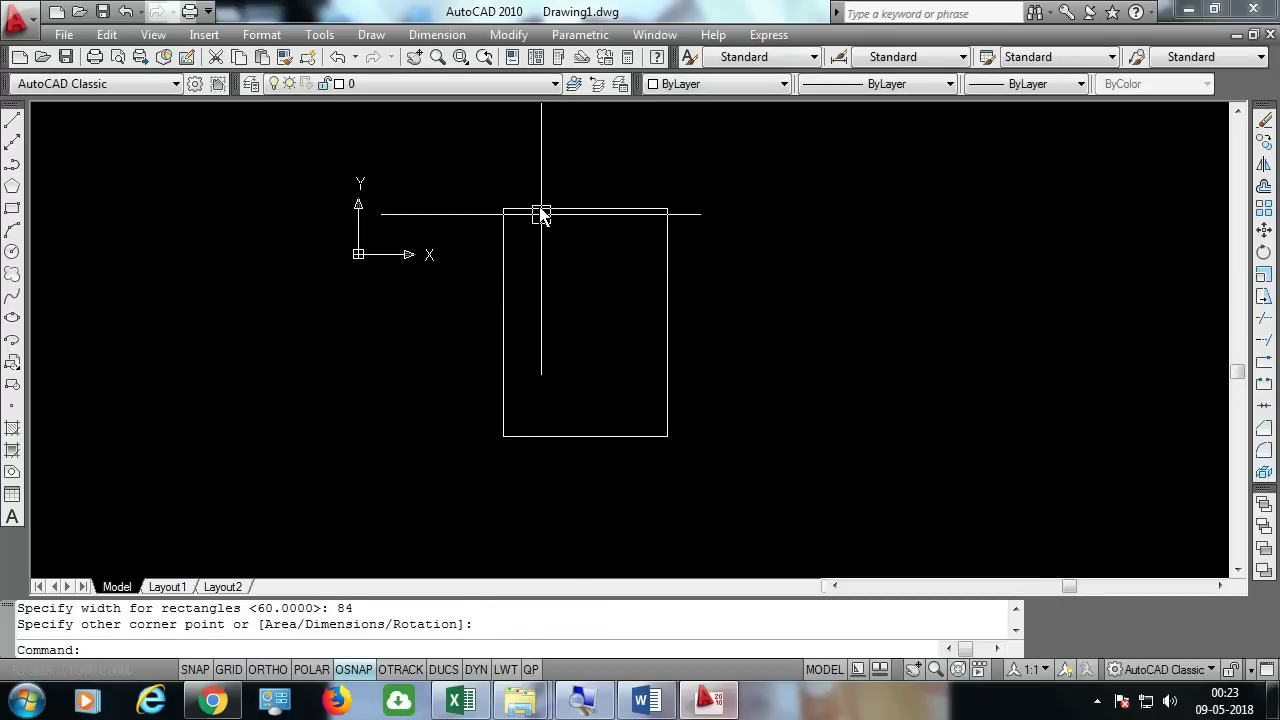
scroll(508, 194, "up", 2)
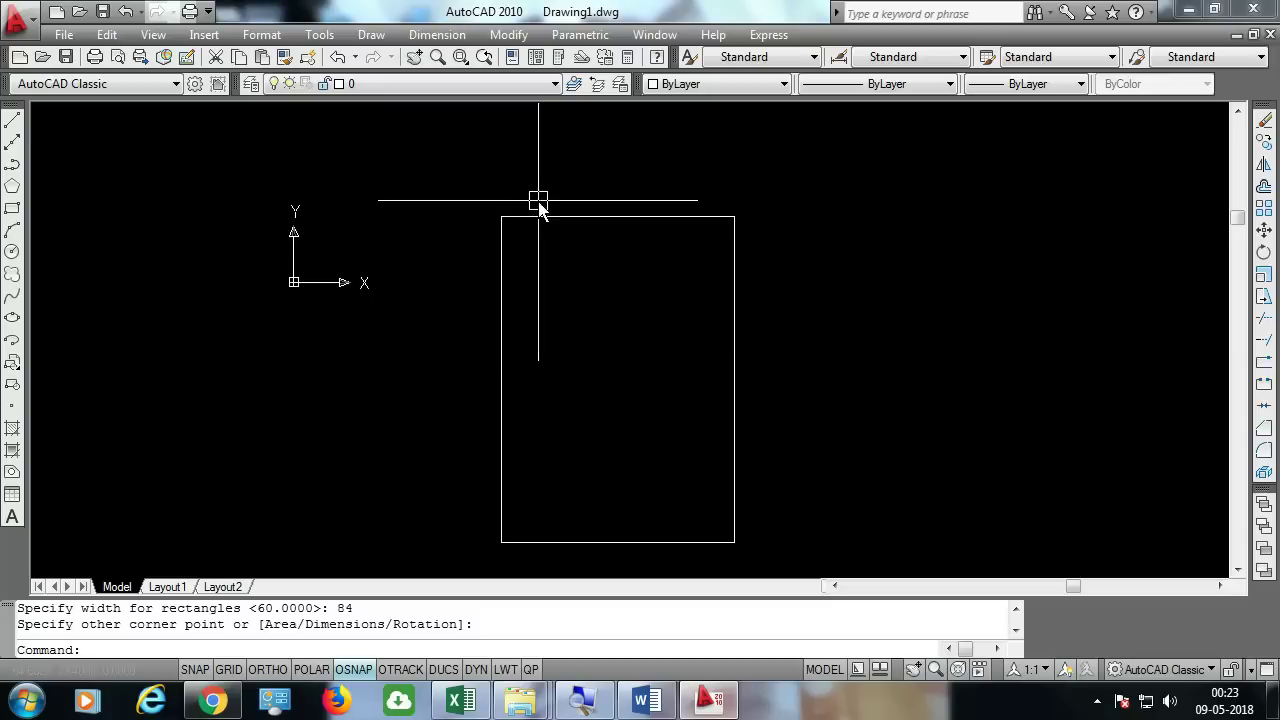
- Set a new UCS origin at the lower left, left of the 60 by 84 rectangle
left_click(320, 35)
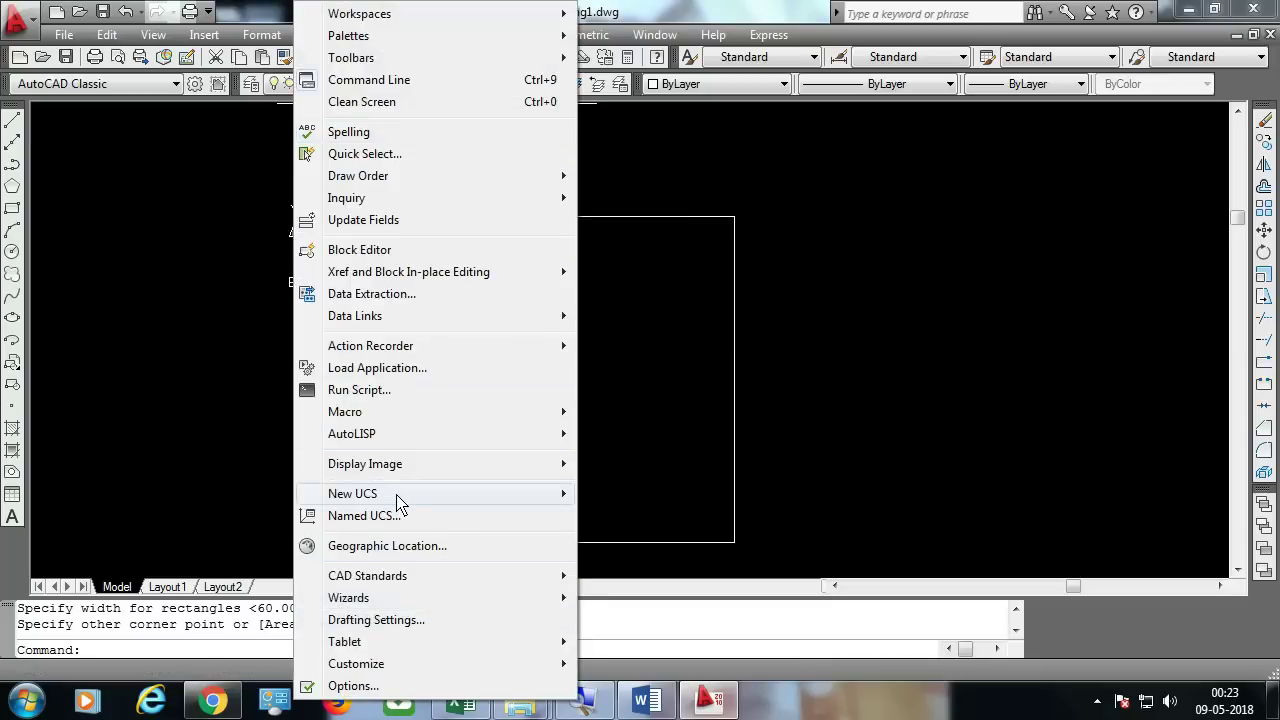
mouse_move(353, 494)
left_click(608, 428)
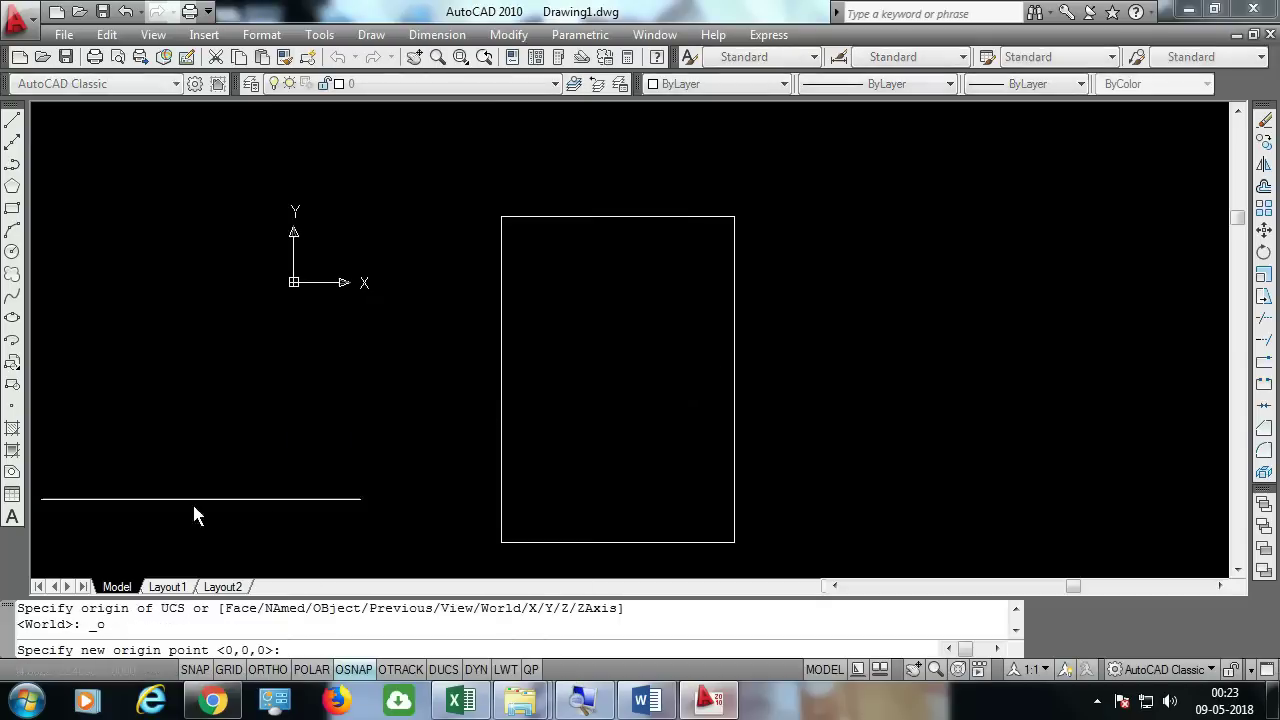
left_click(60, 553)
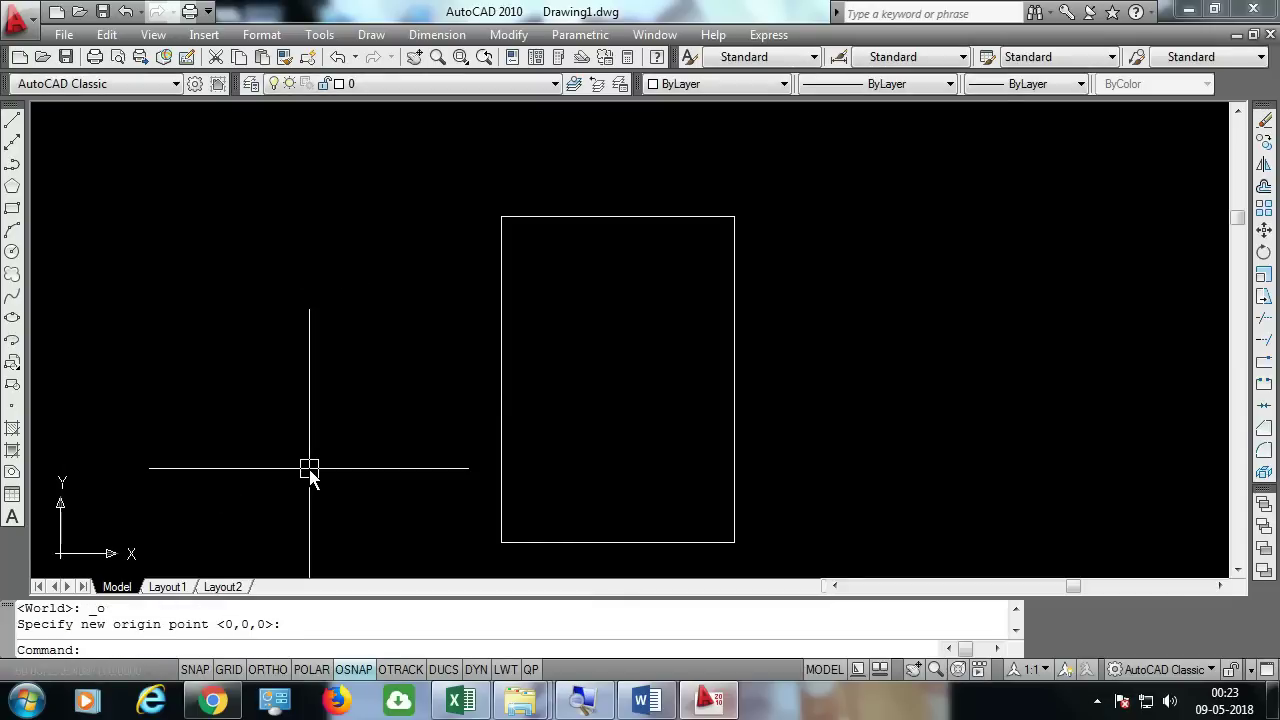
middle_click_drag(614, 360, 414, 333)
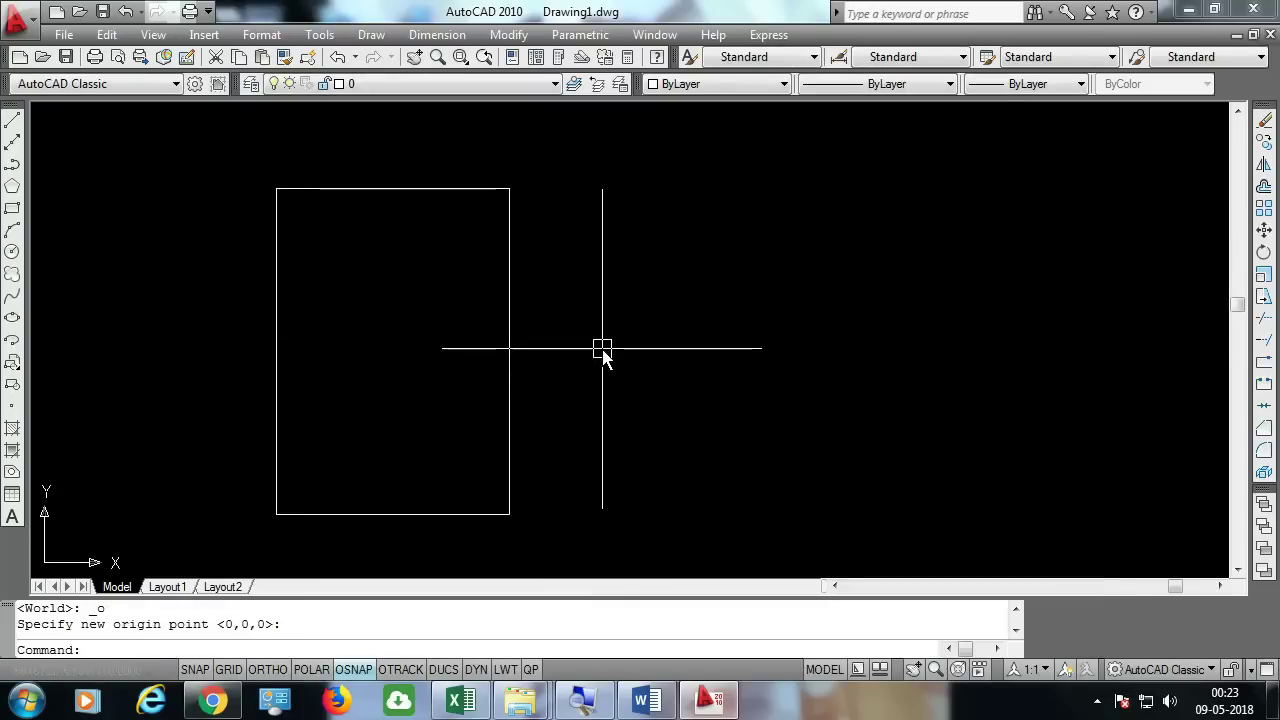
- Draw an 18 by 18 square with the rectangle dimensions option
left_click(12, 208)
left_click(143, 188)
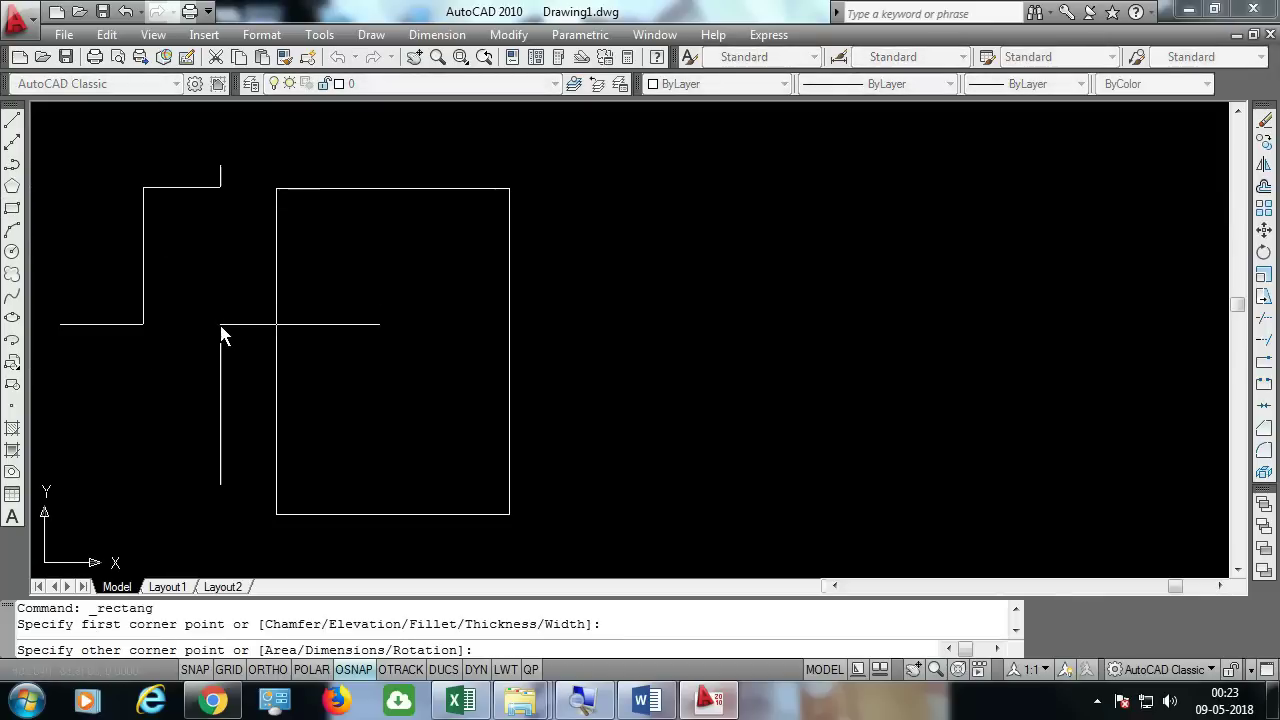
type("D")
key("Return")
type("8")
key("Return")
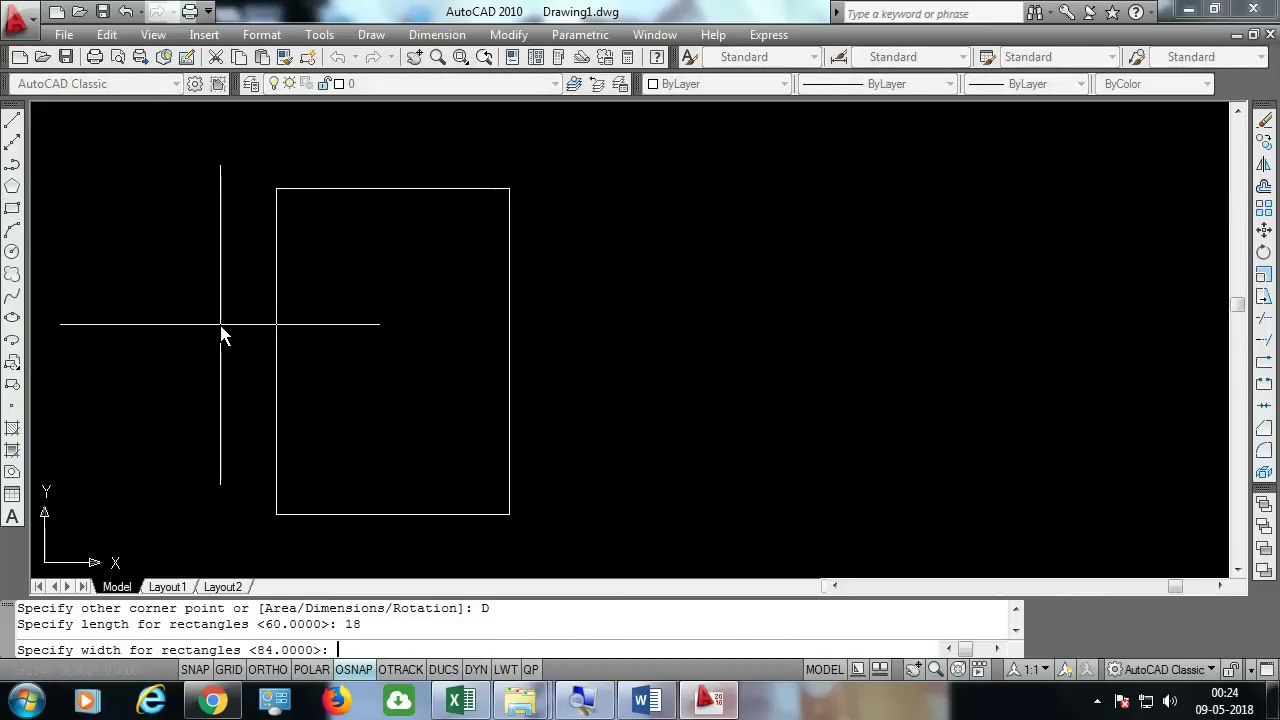
type("18")
key("Return")
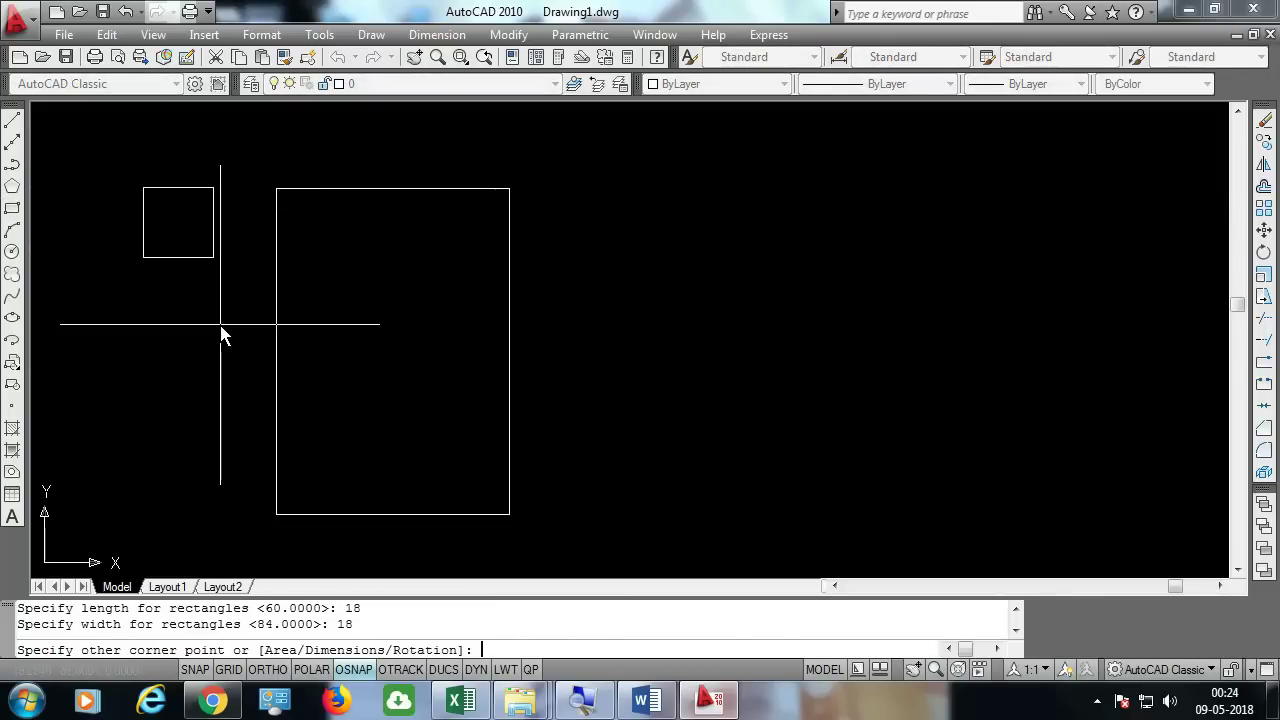
left_click(200, 300)
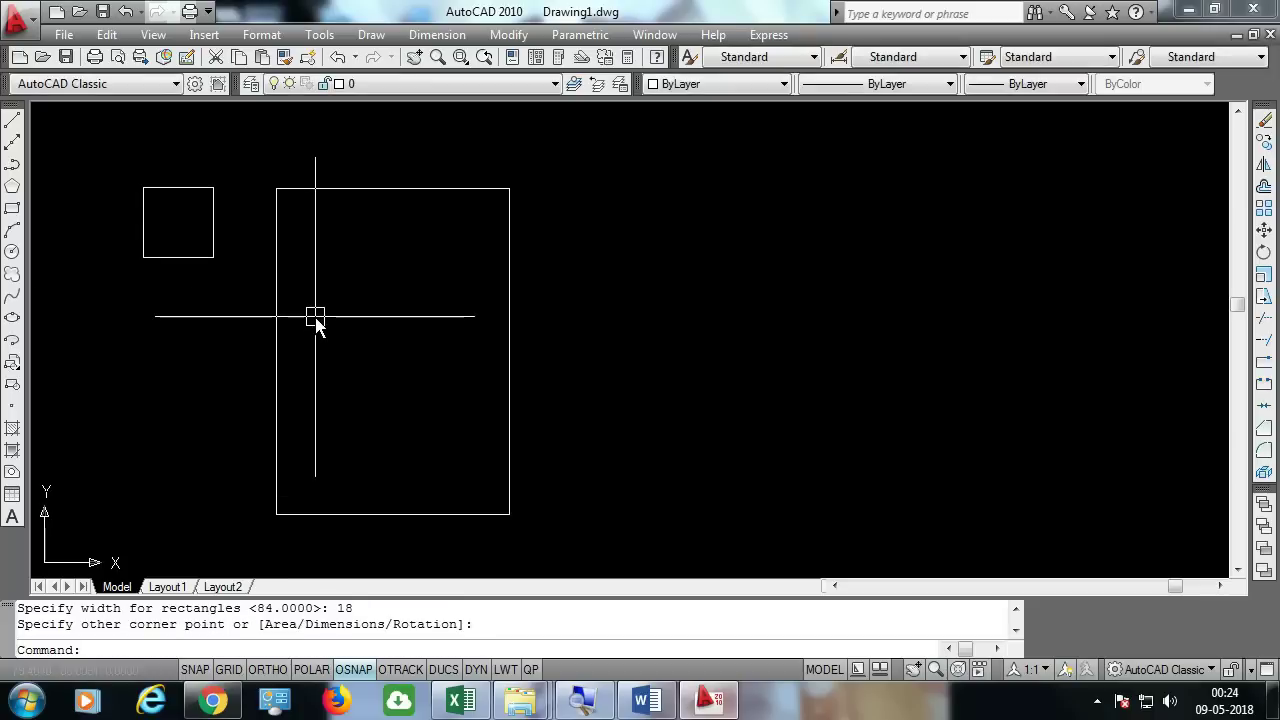
type("M")
- Move the square so its top-right corner meets the big rectangle's top-left corner
key("Return")
left_click(214, 212)
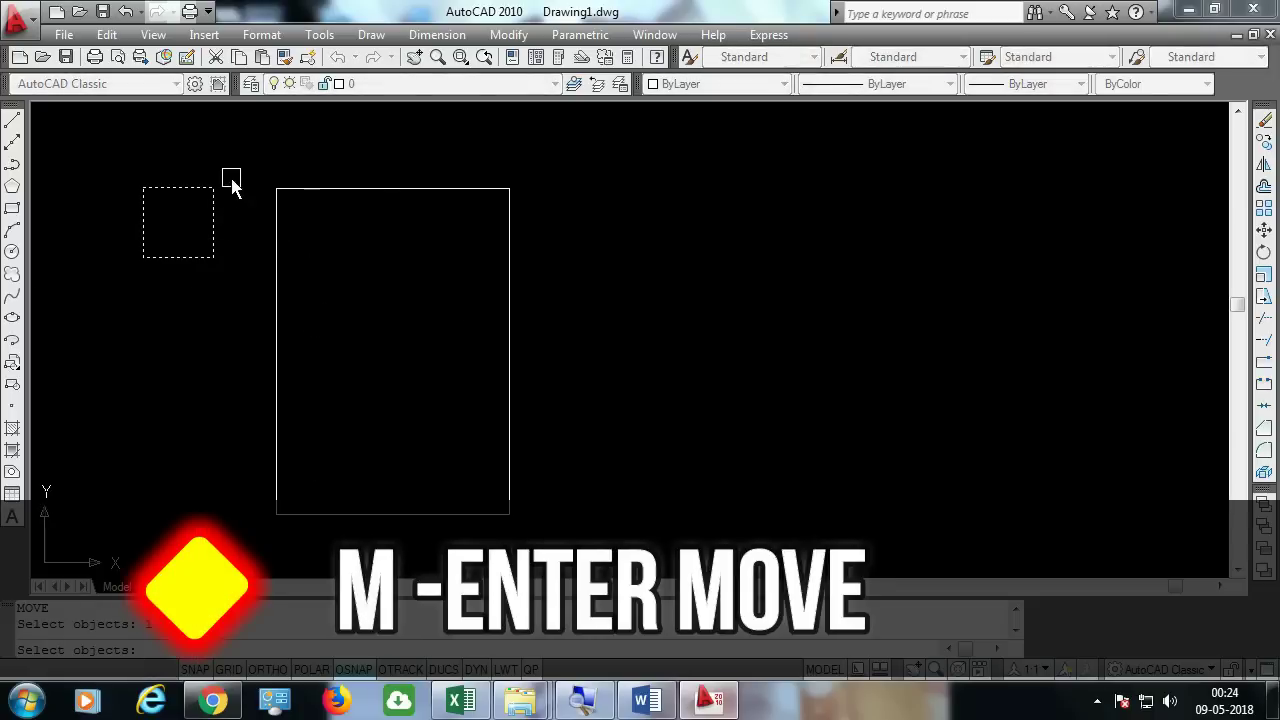
key("Return")
left_click(211, 190)
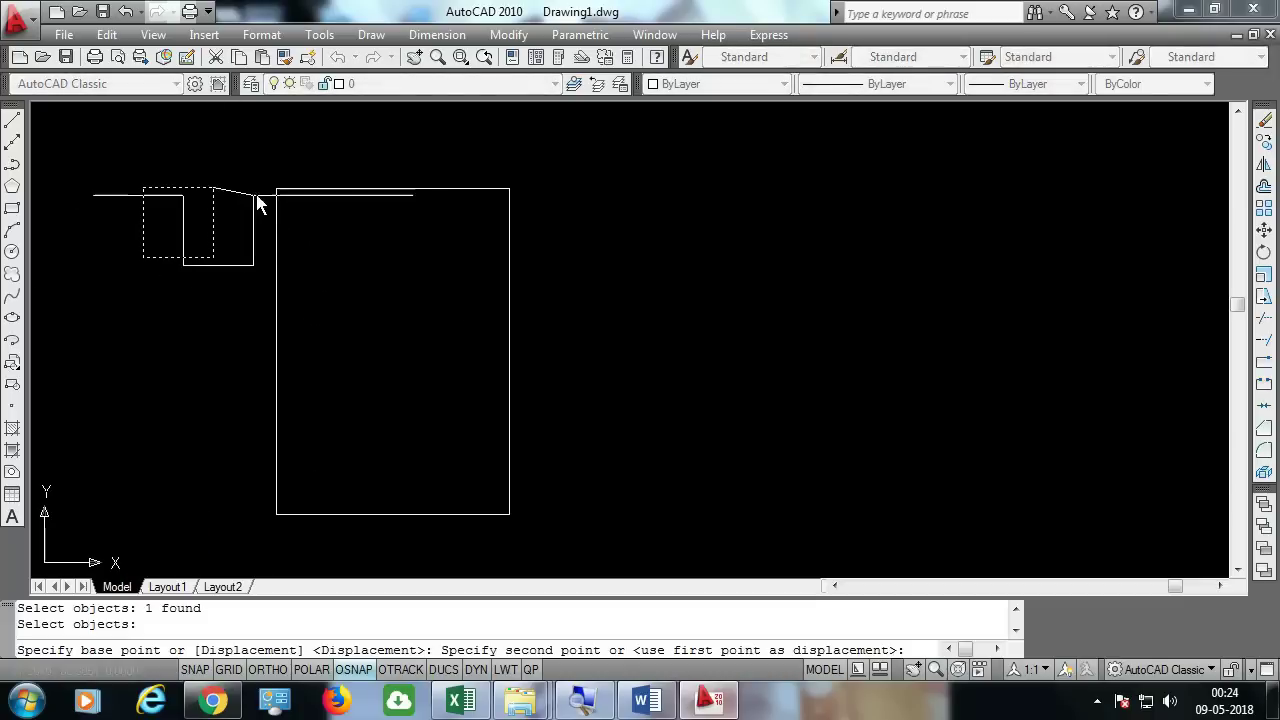
left_click(277, 197)
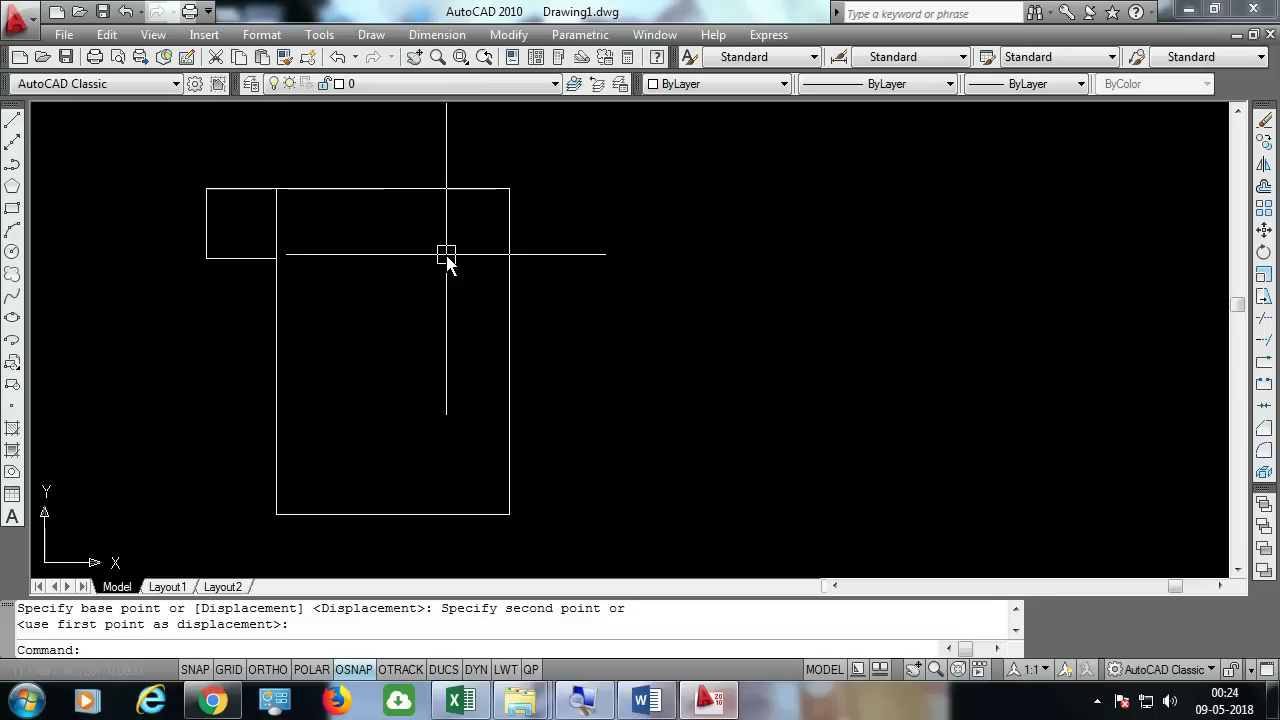
- Mirror the square about the body's vertical centre line, keeping the original
type("Mmi")
key("Return")
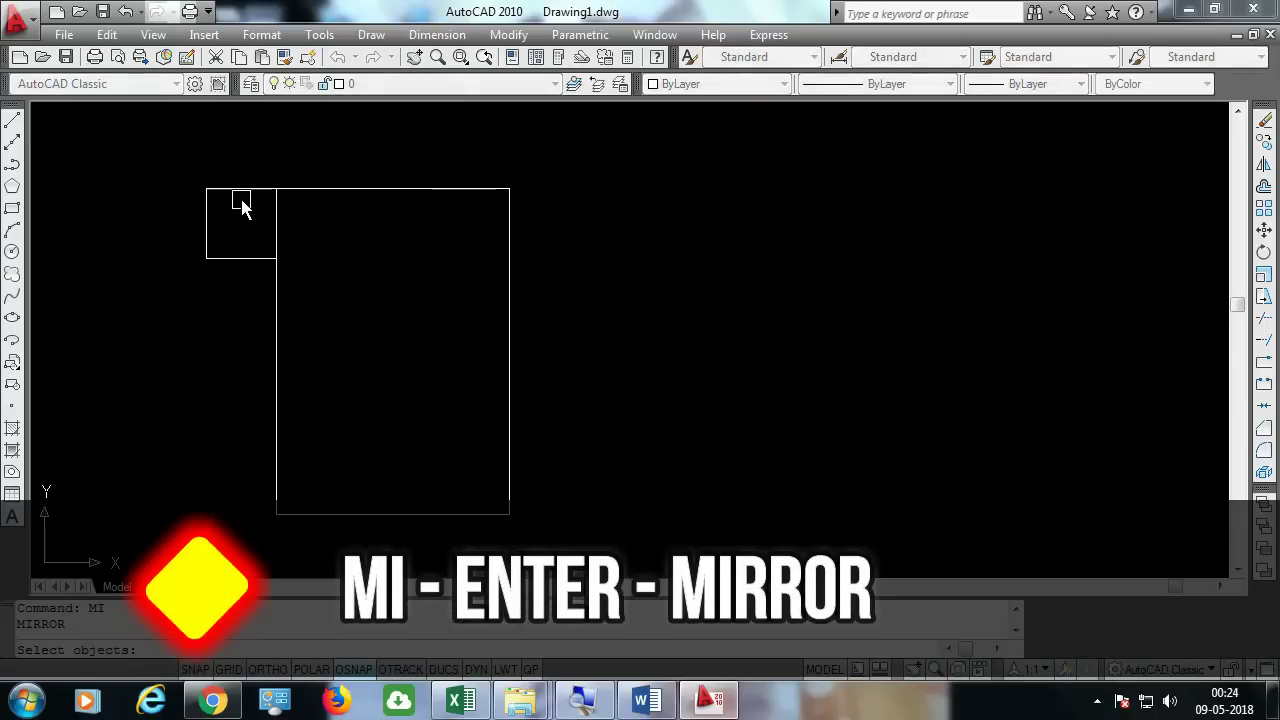
left_click(241, 190)
key("Return")
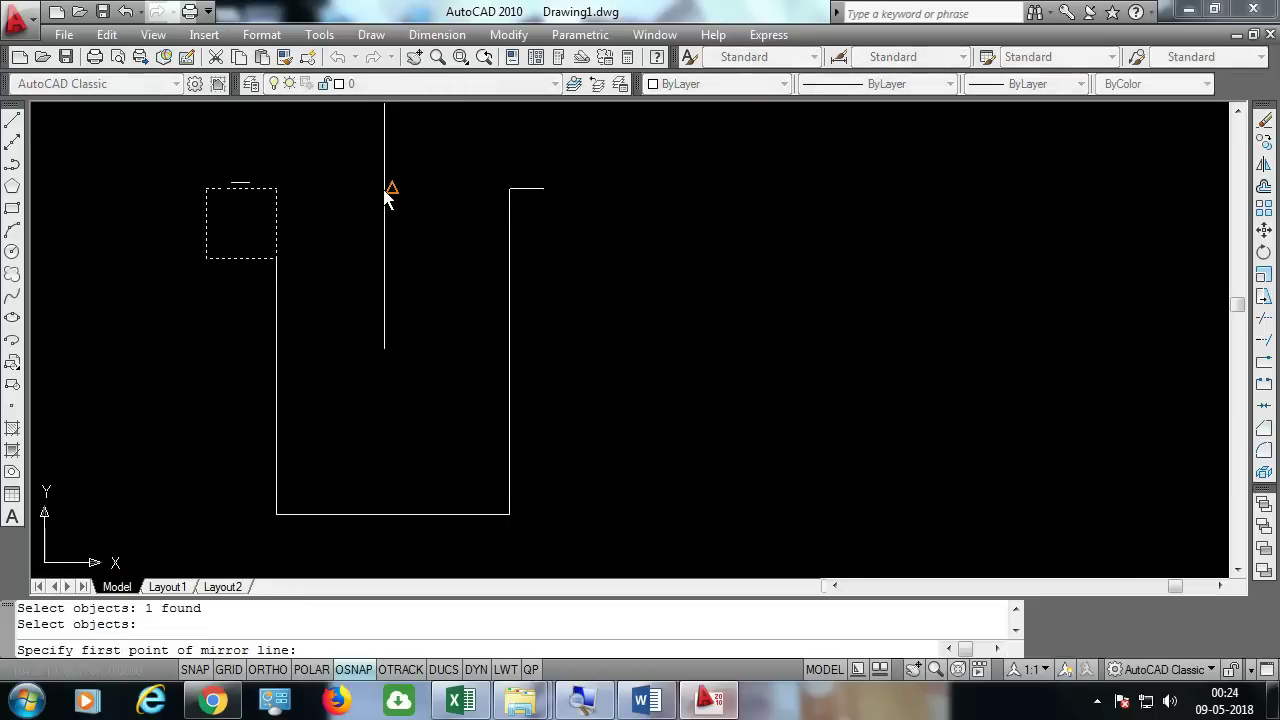
left_click(390, 197)
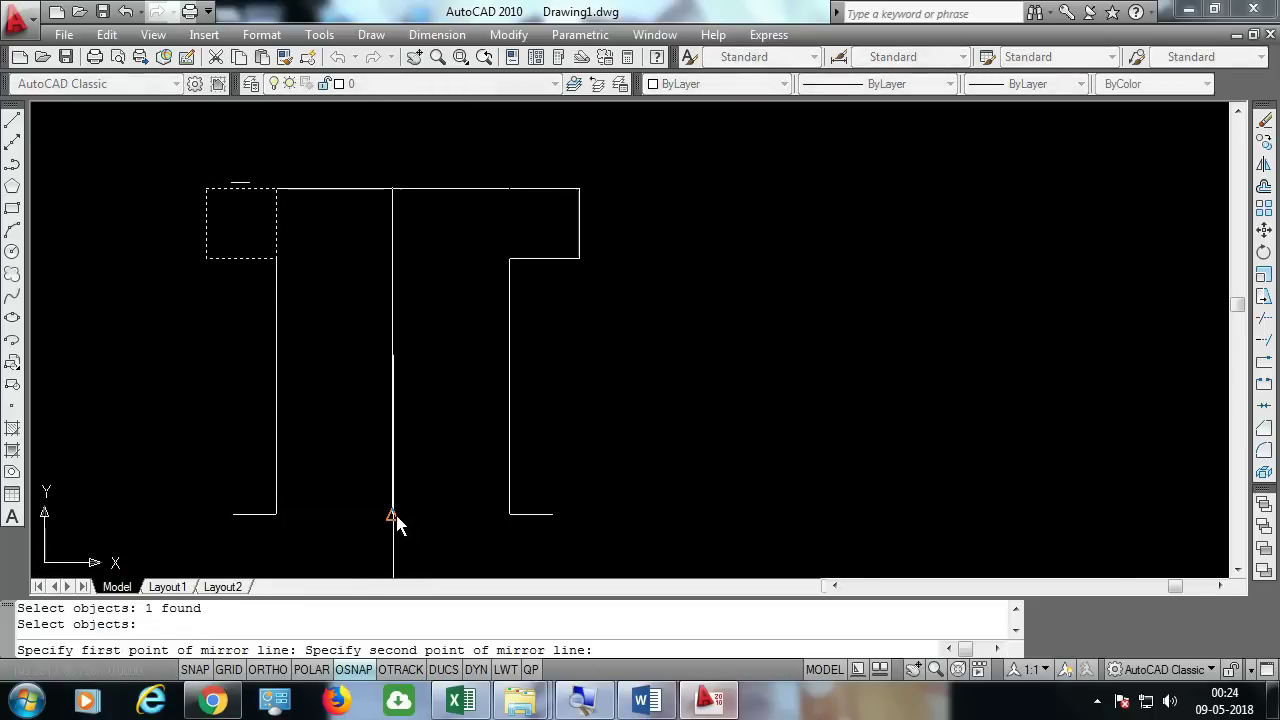
left_click(397, 525)
key("Return")
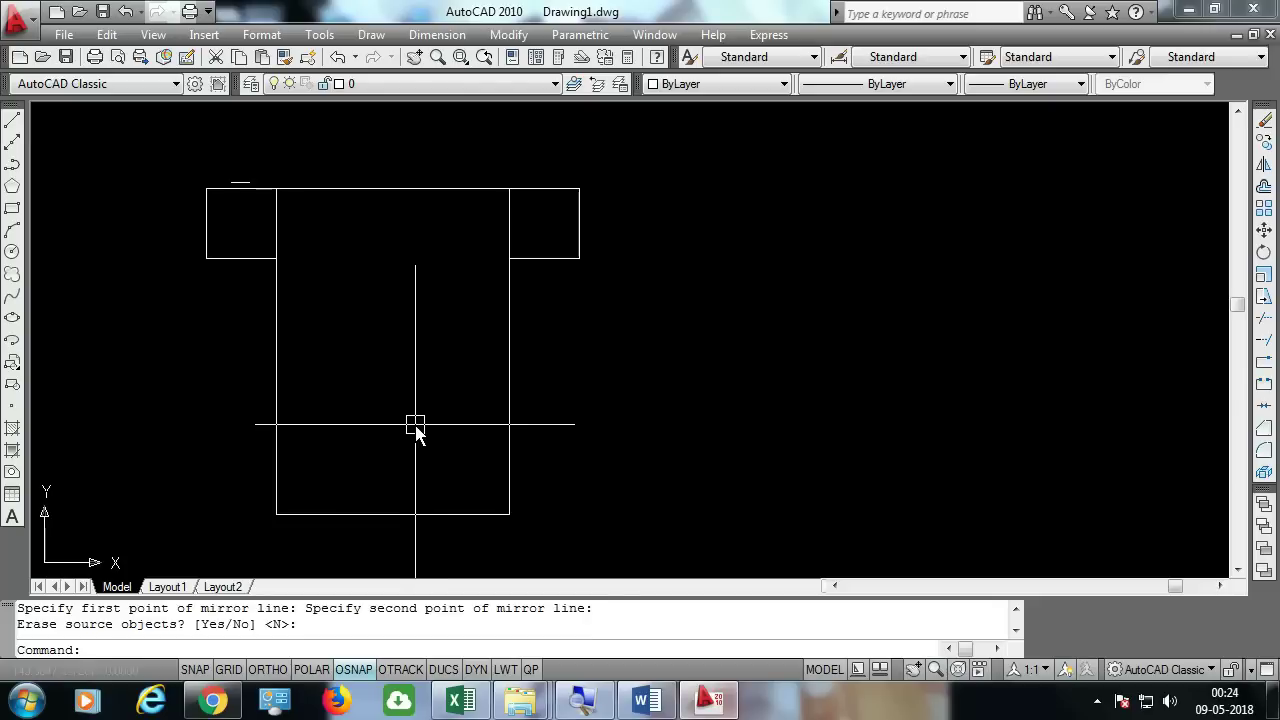
middle_click_drag(415, 425, 382, 419)
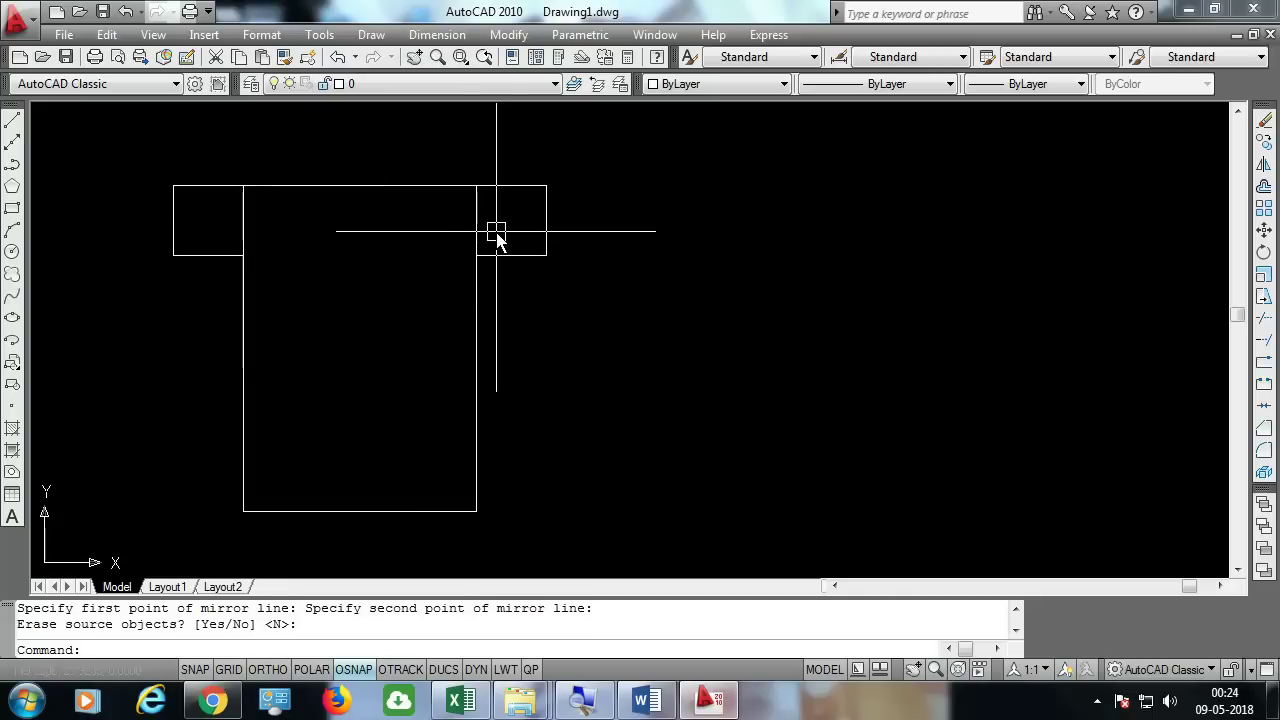
- Draw a five-point spline wave from the rectangle's left edge to its right edge
left_click(13, 298)
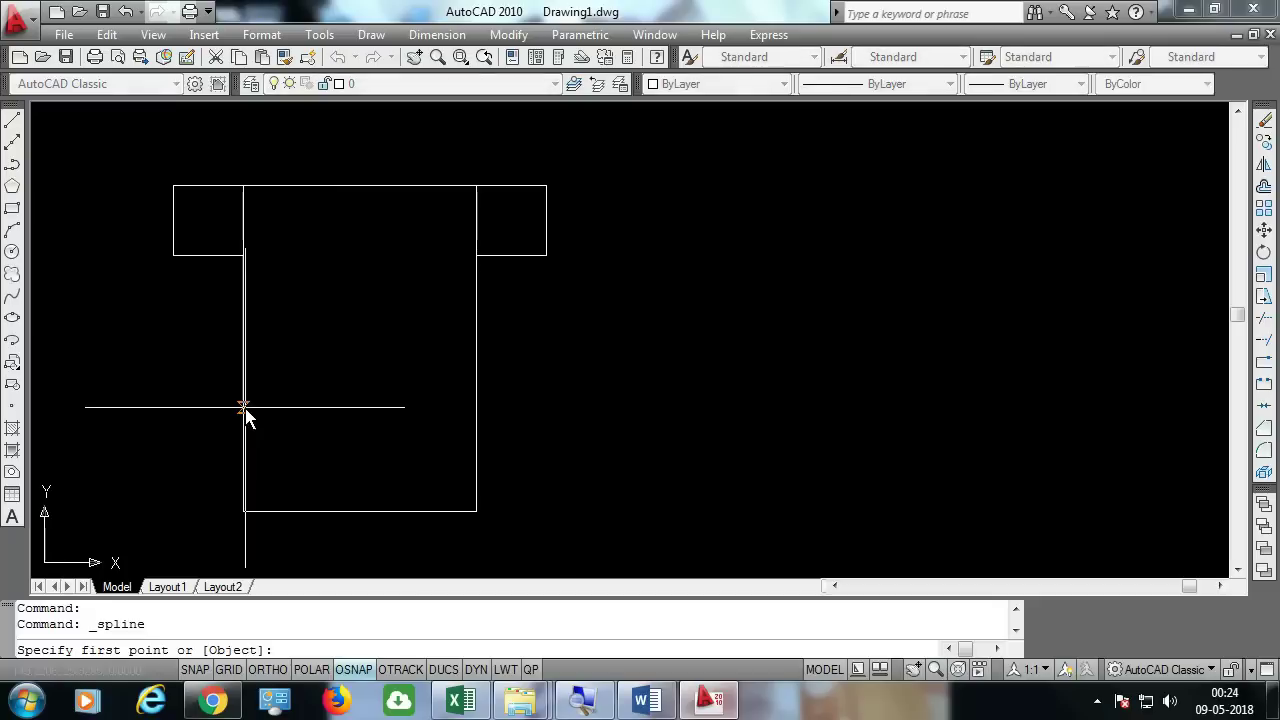
left_click(243, 403)
left_click(313, 350)
left_click(378, 386)
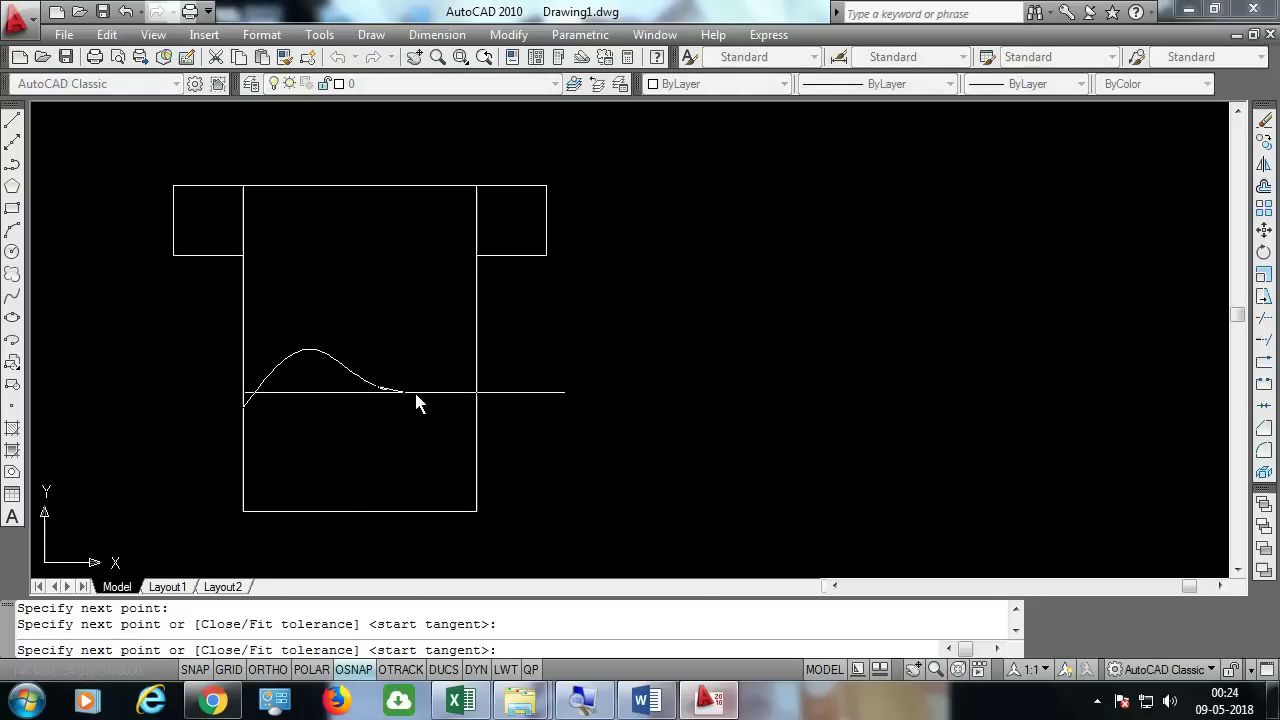
left_click(443, 383)
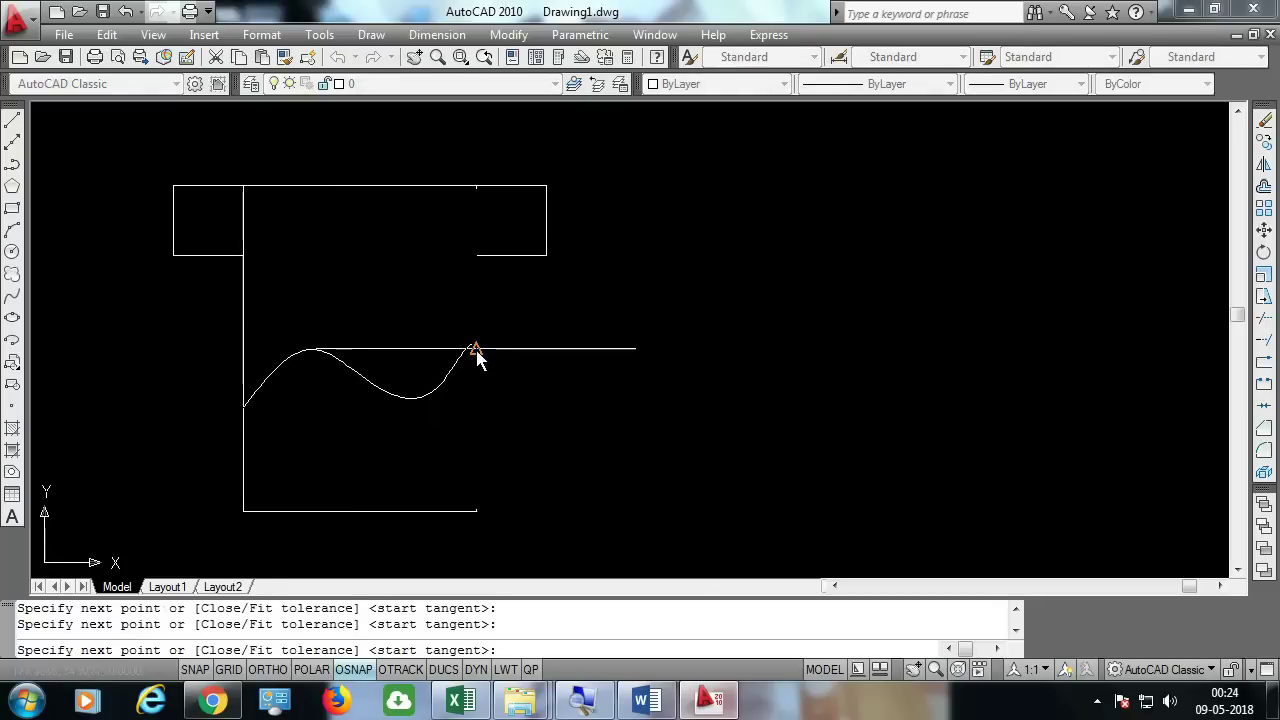
left_click(476, 349)
key("Return")
key("Return")
key("Return")
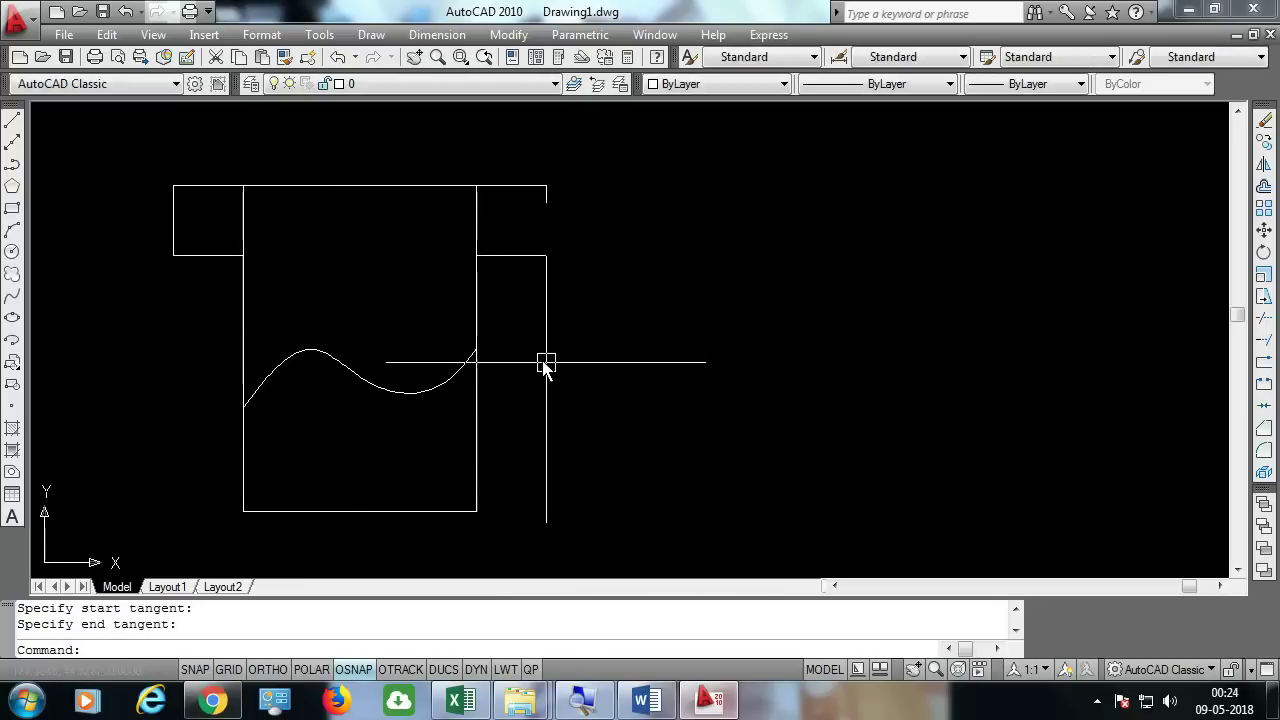
left_click(13, 210)
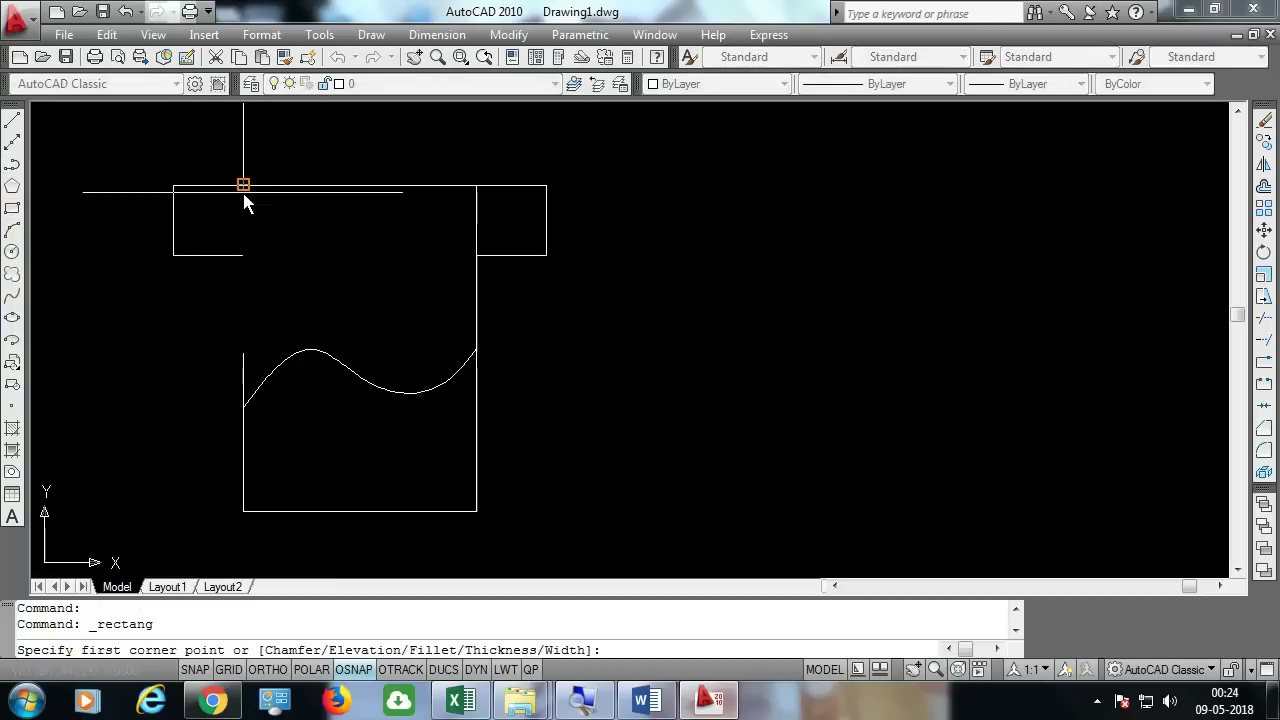
- Draw a 60 by 4 rectangular strip starting at the body's top-left corner
left_click(243, 186)
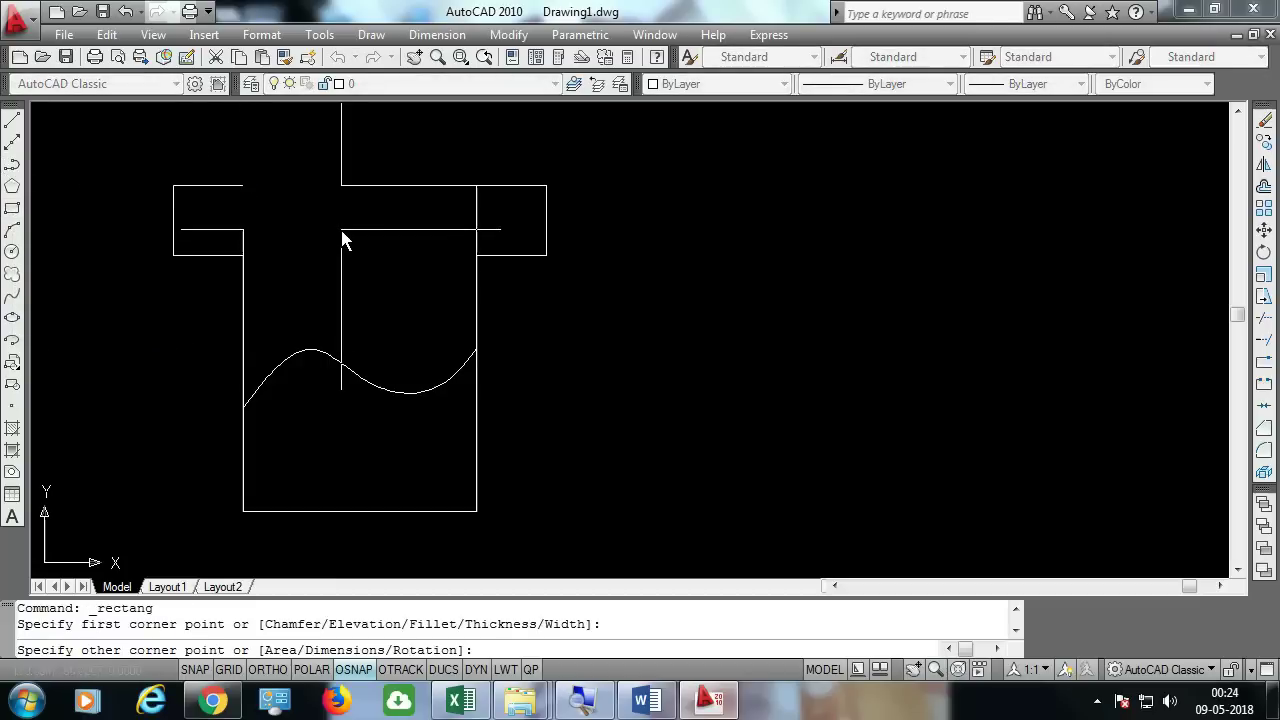
type("D")
key("Return")
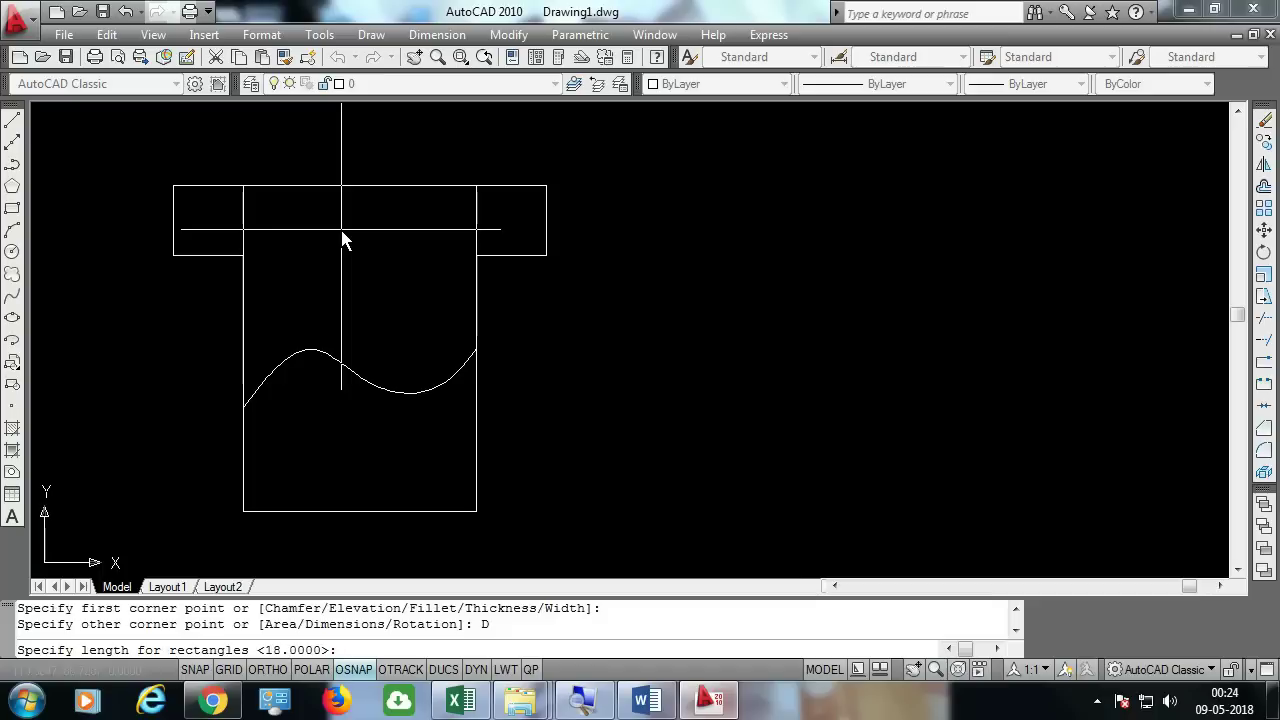
type("60")
key("Return")
type("4")
key("Return")
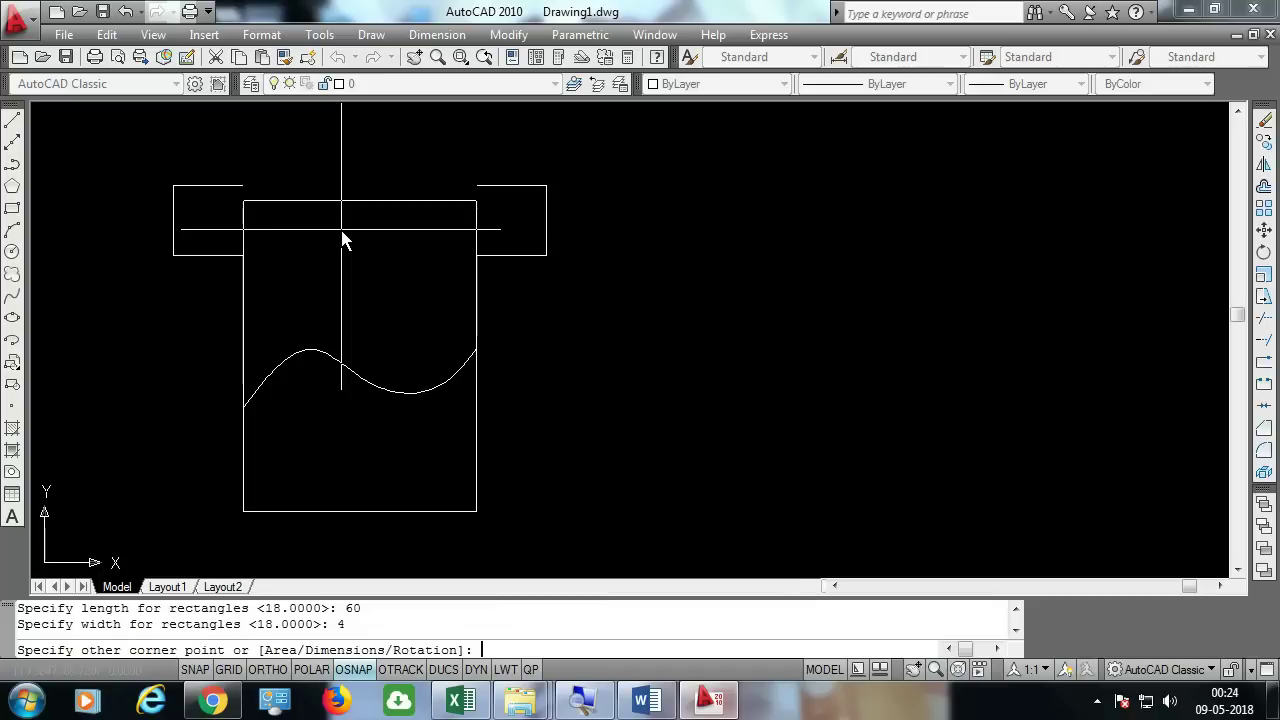
left_click(343, 240)
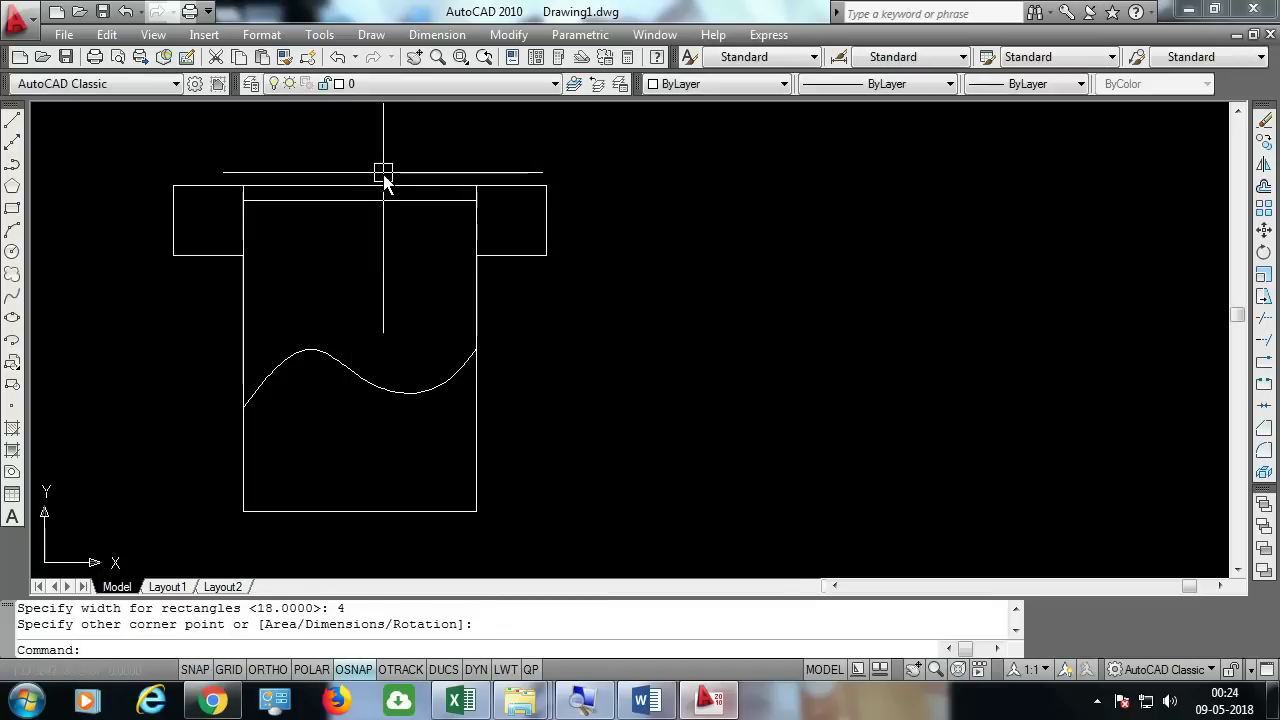
- Move the 60 by 4 strip onto the top edge of the body
type("M")
key("Return")
left_click(320, 195)
key("Return")
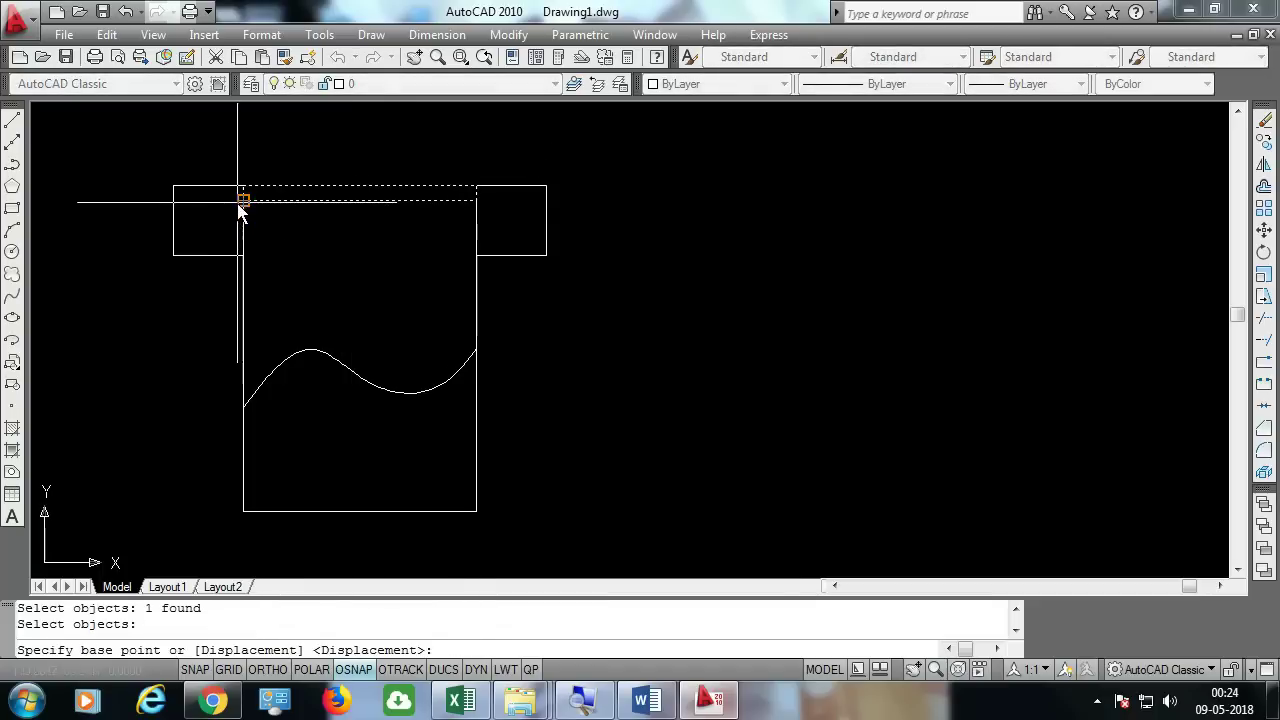
left_click(245, 194)
left_click(333, 185)
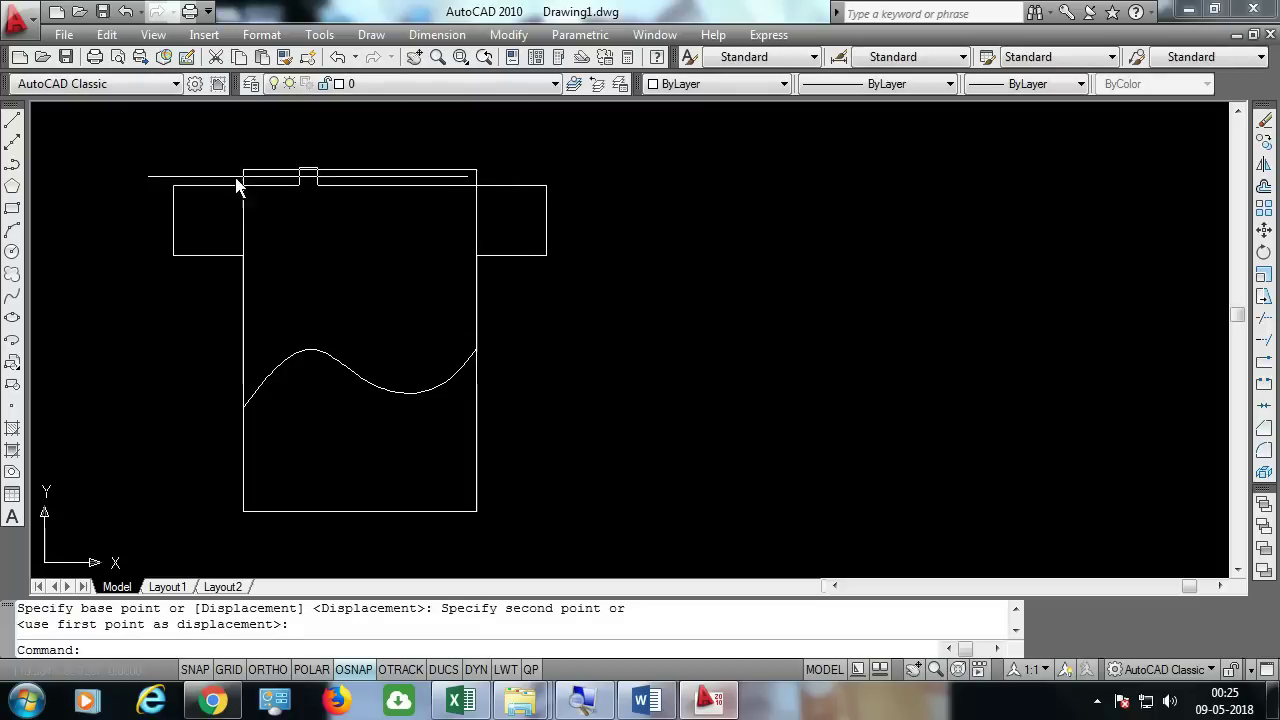
- Draw a small rectangle inside the body's upper-left area
left_click(12, 208)
scroll(252, 190, "up", 3)
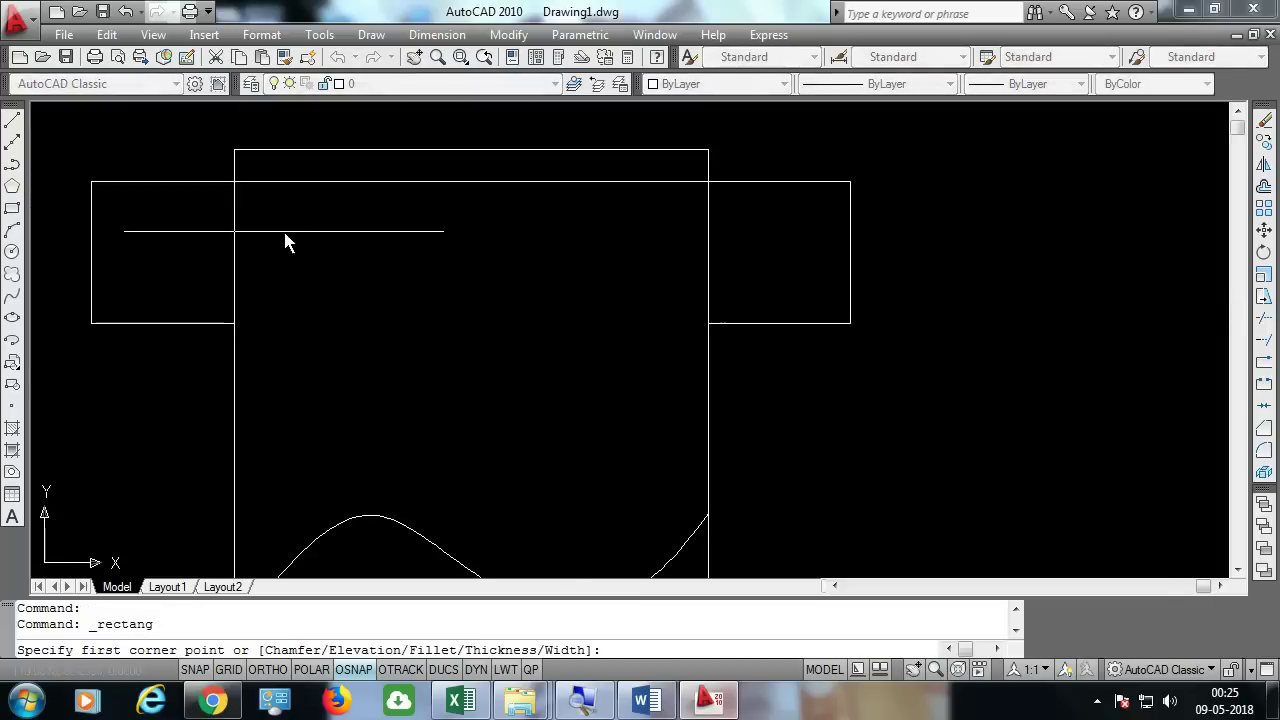
left_click(295, 222)
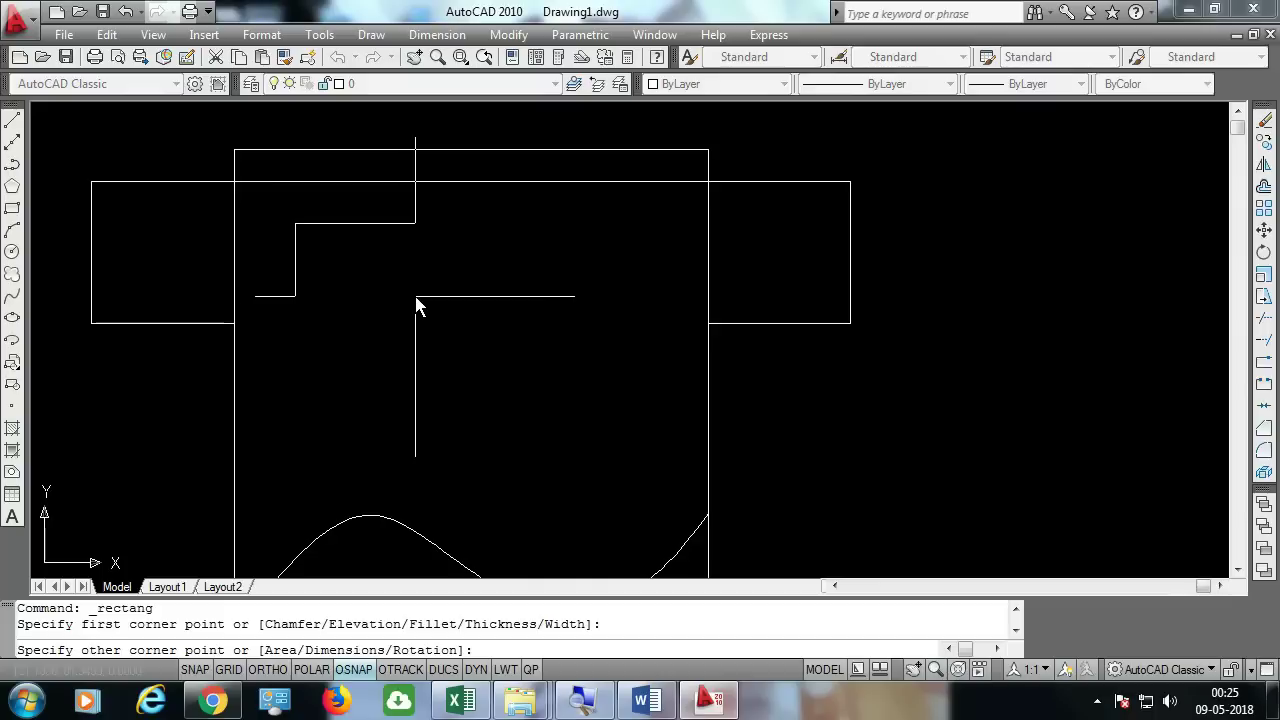
left_click(415, 292)
scroll(437, 285, "down", 2)
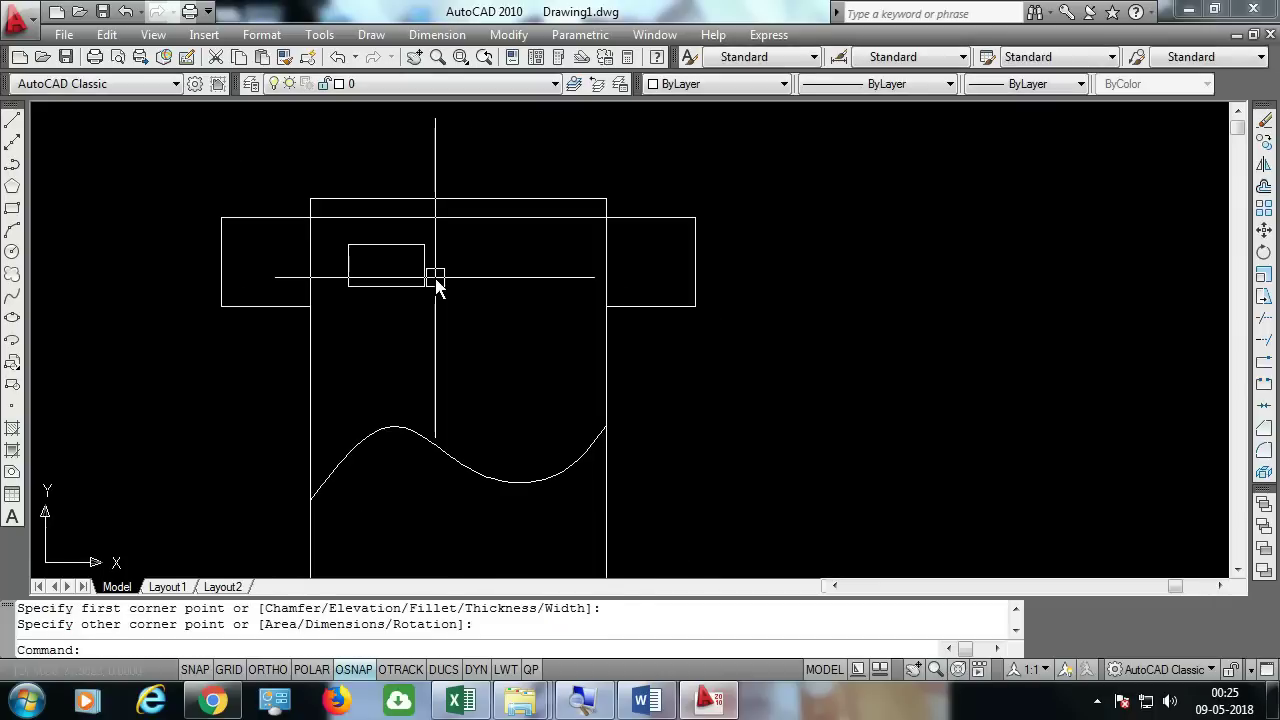
scroll(437, 285, "up", 2)
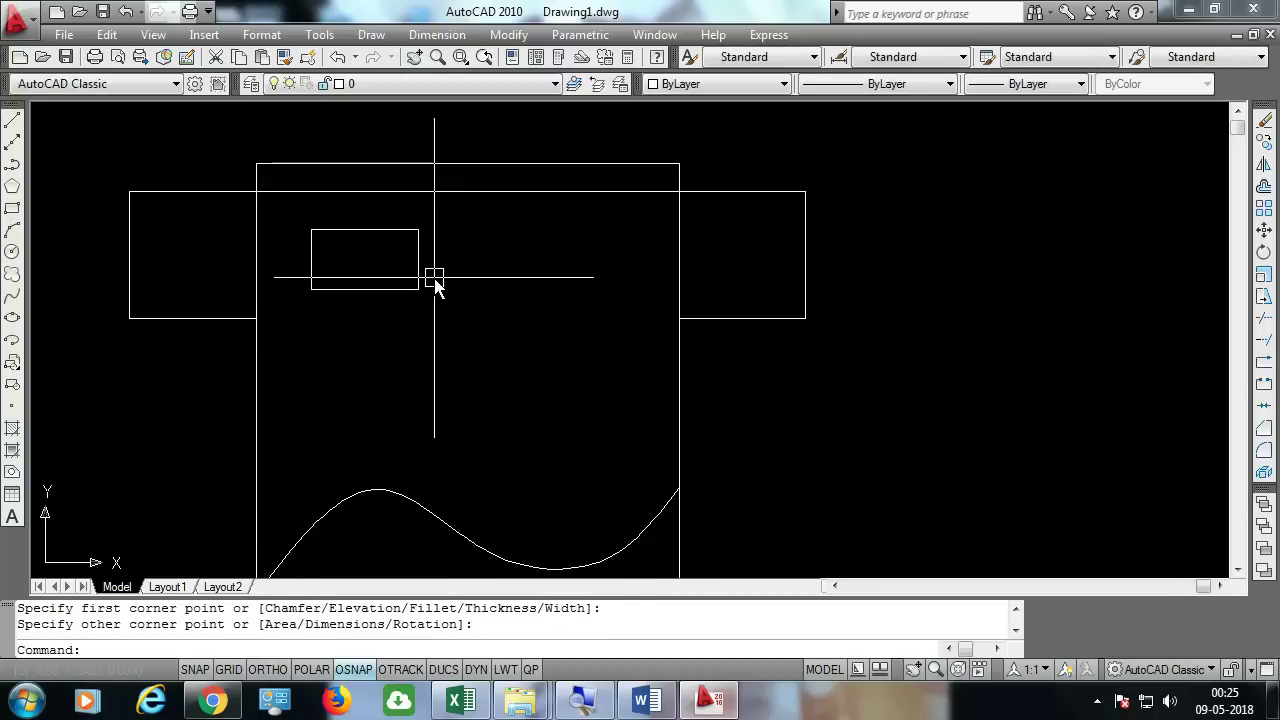
- Draw inward-curving 3-point arcs along the small rectangle's top and bottom edges
left_click(12, 232)
scroll(260, 197, "up", 3)
left_click(361, 268)
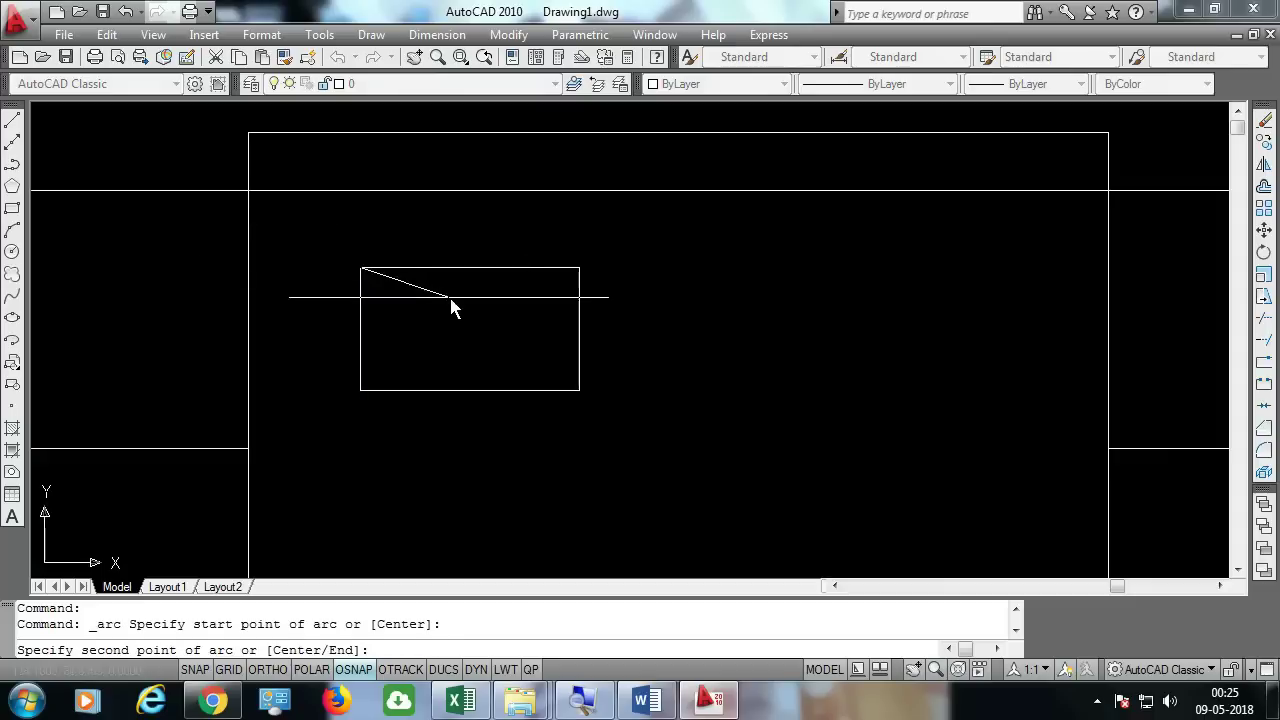
left_click(463, 299)
left_click(574, 269)
key("Return")
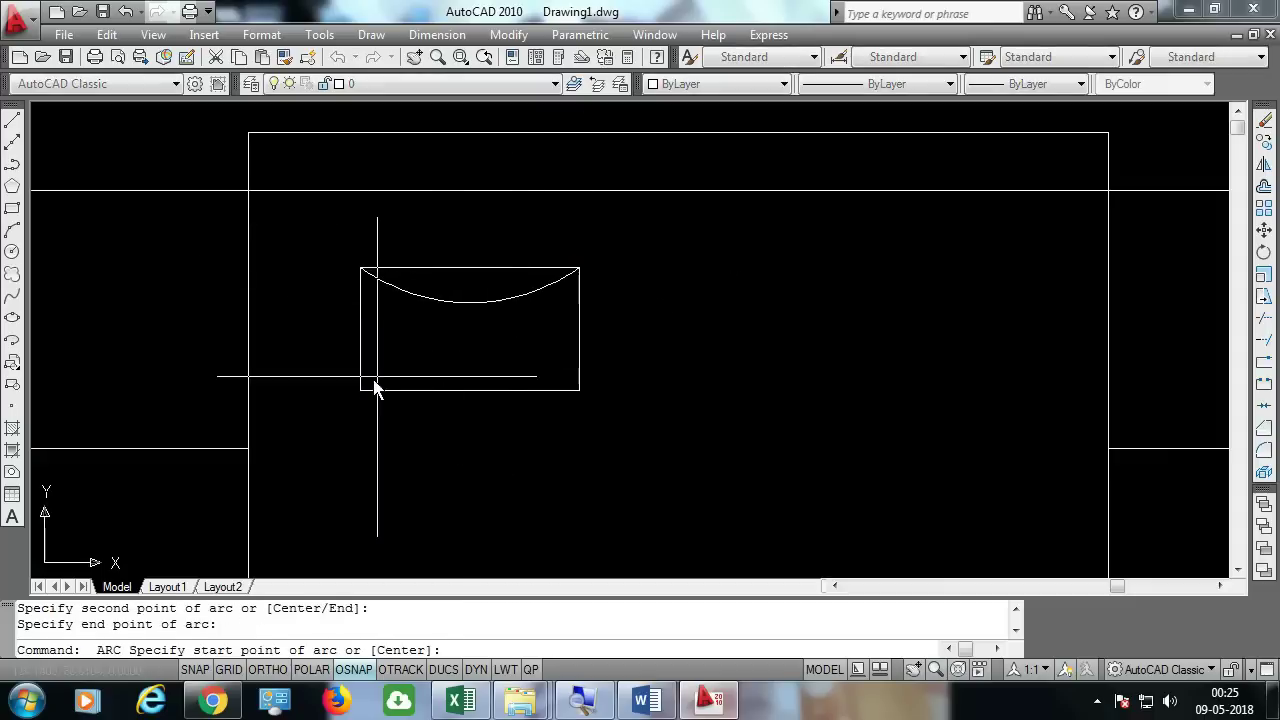
left_click(372, 389)
left_click(469, 372)
left_click(580, 391)
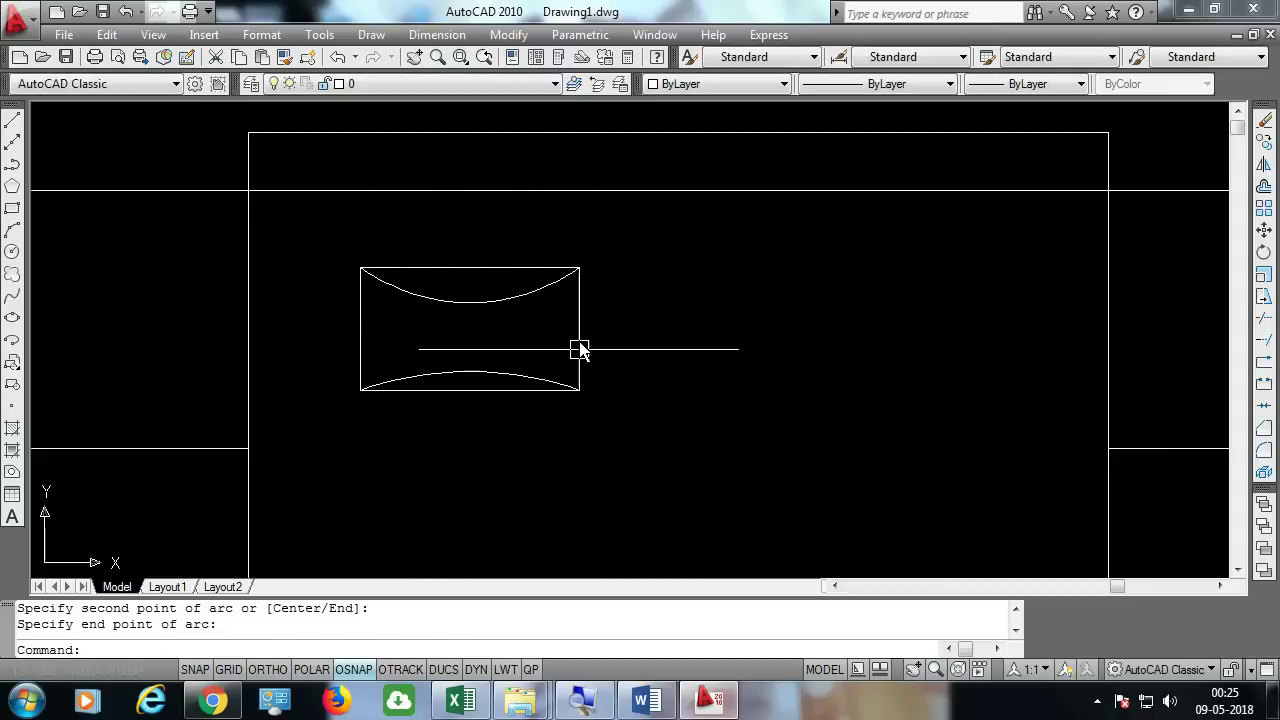
- Add inward-curving right and left arcs, then erase the straight rectangle outline
key("Return")
left_click(579, 268)
left_click(568, 331)
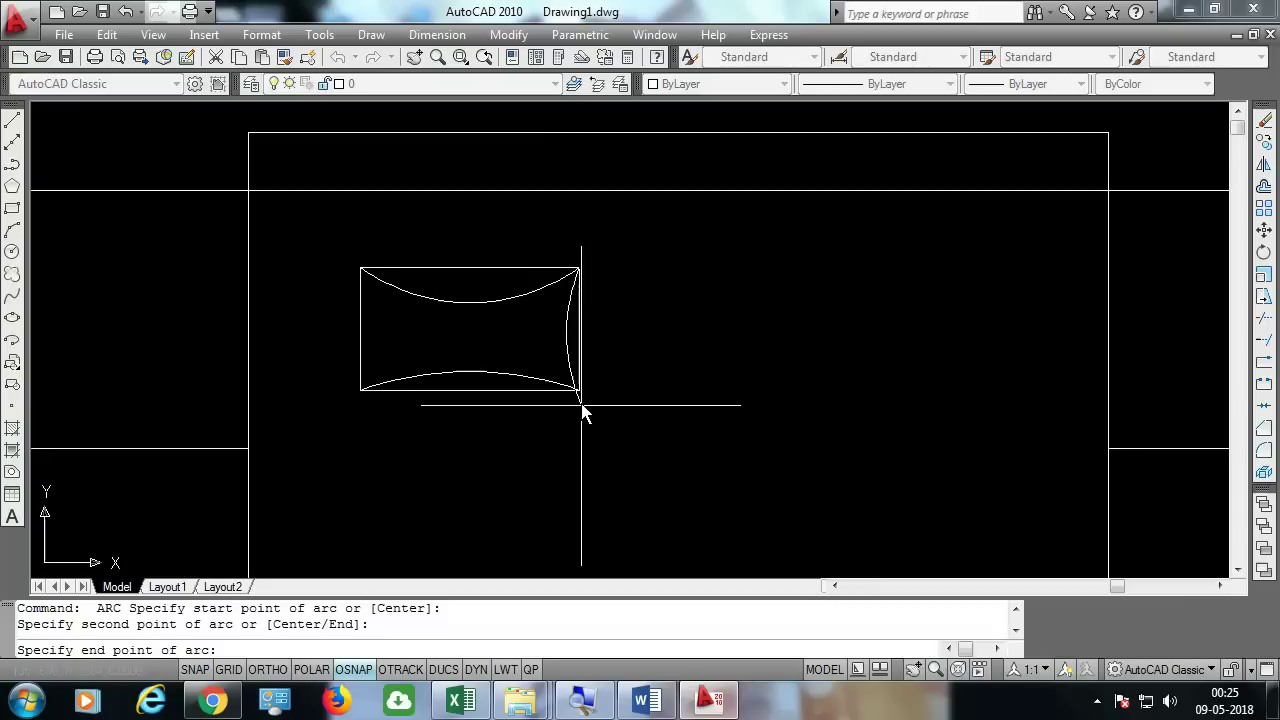
left_click(580, 394)
key("Return")
left_click(360, 270)
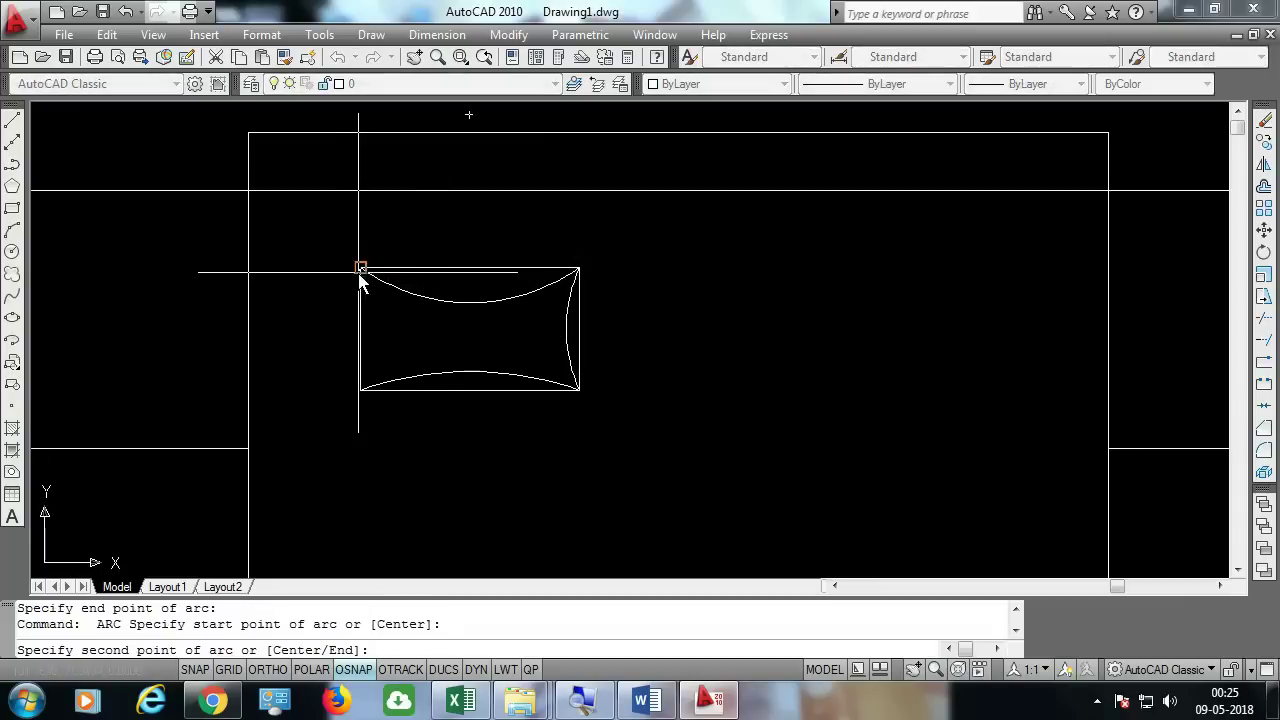
left_click(380, 337)
left_click(361, 391)
left_click(360, 352)
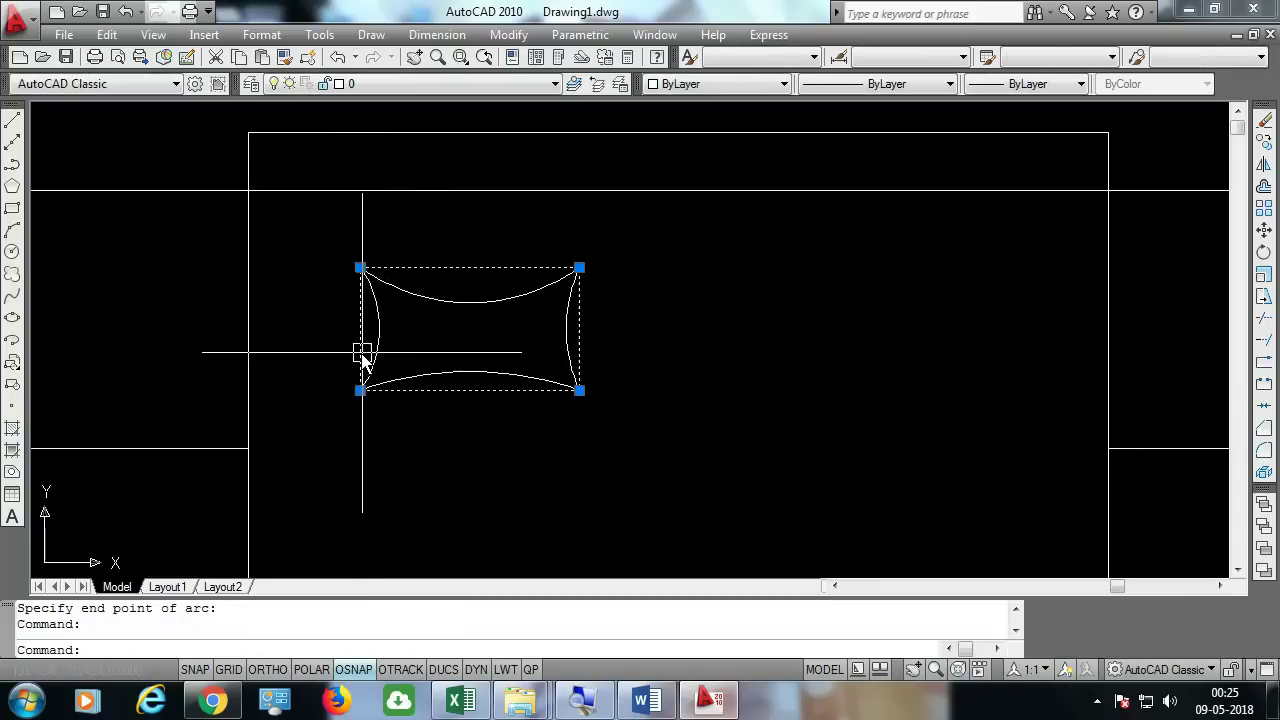
key("Delete")
scroll(315, 308, "down", 3)
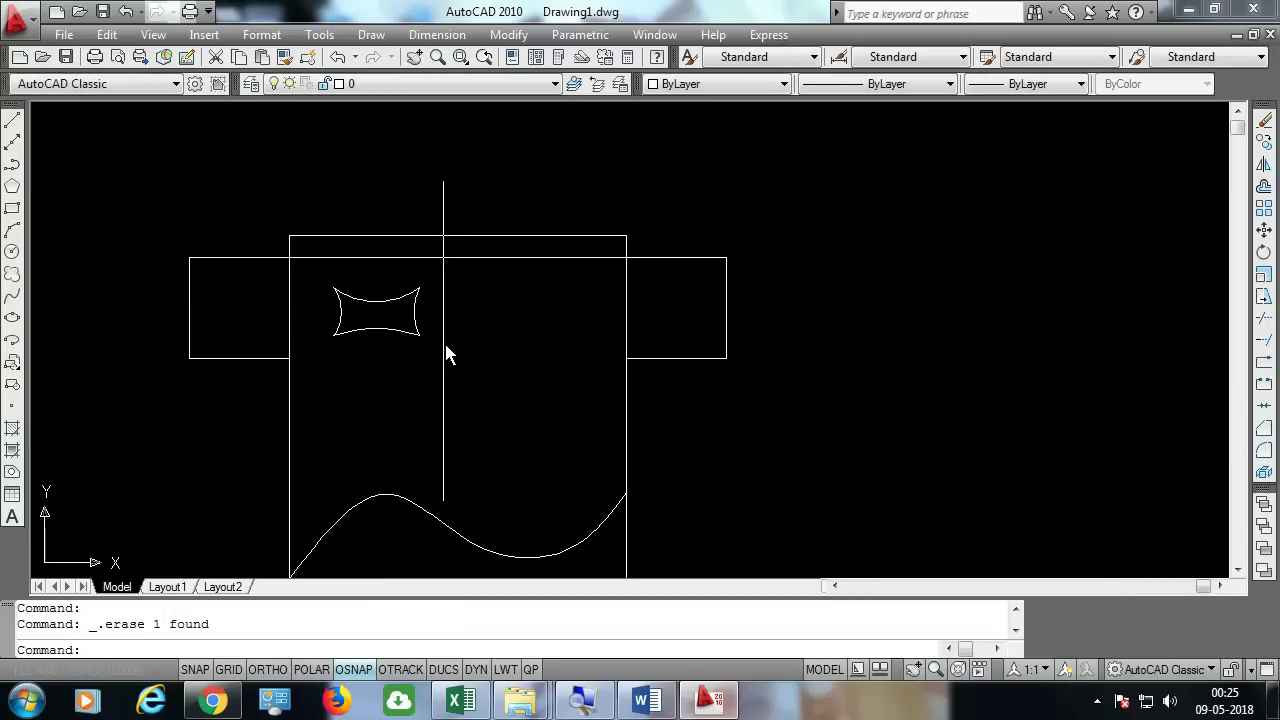
type("MI")
- Mirror the pillow's four arcs about the bed's centre line, keeping the original
key("Return")
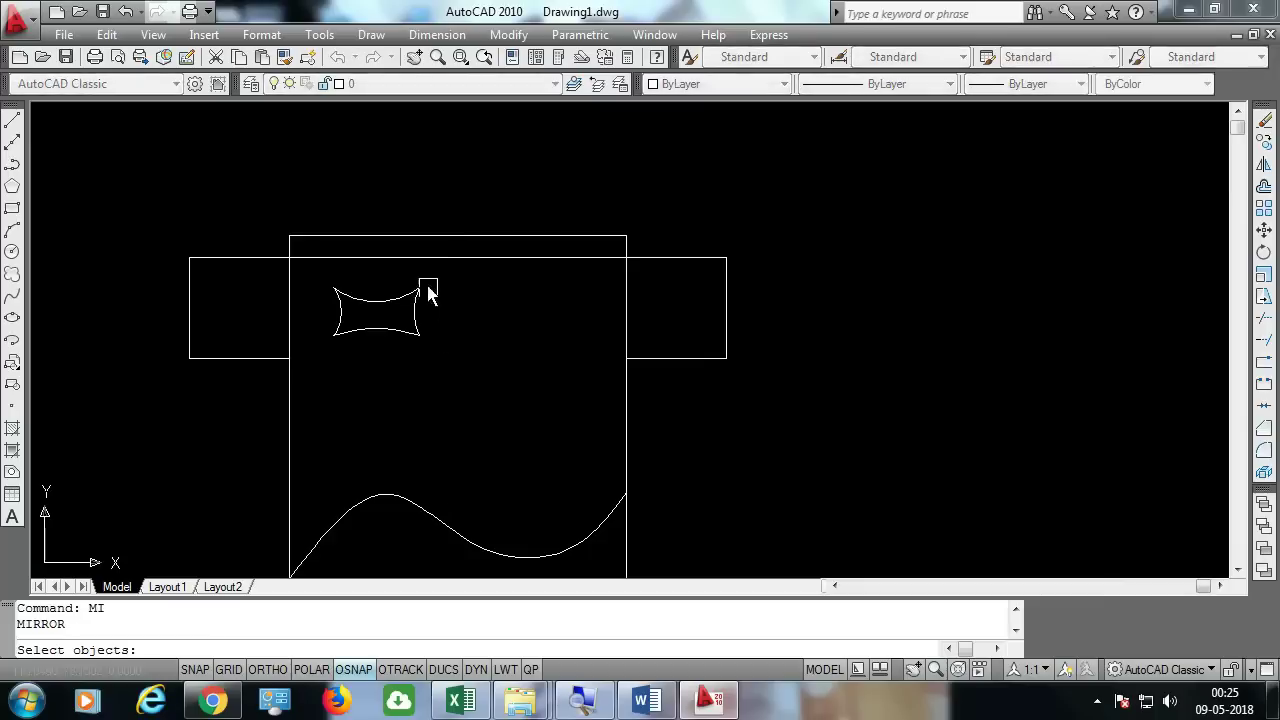
left_click(428, 278)
left_click(332, 361)
key("Return")
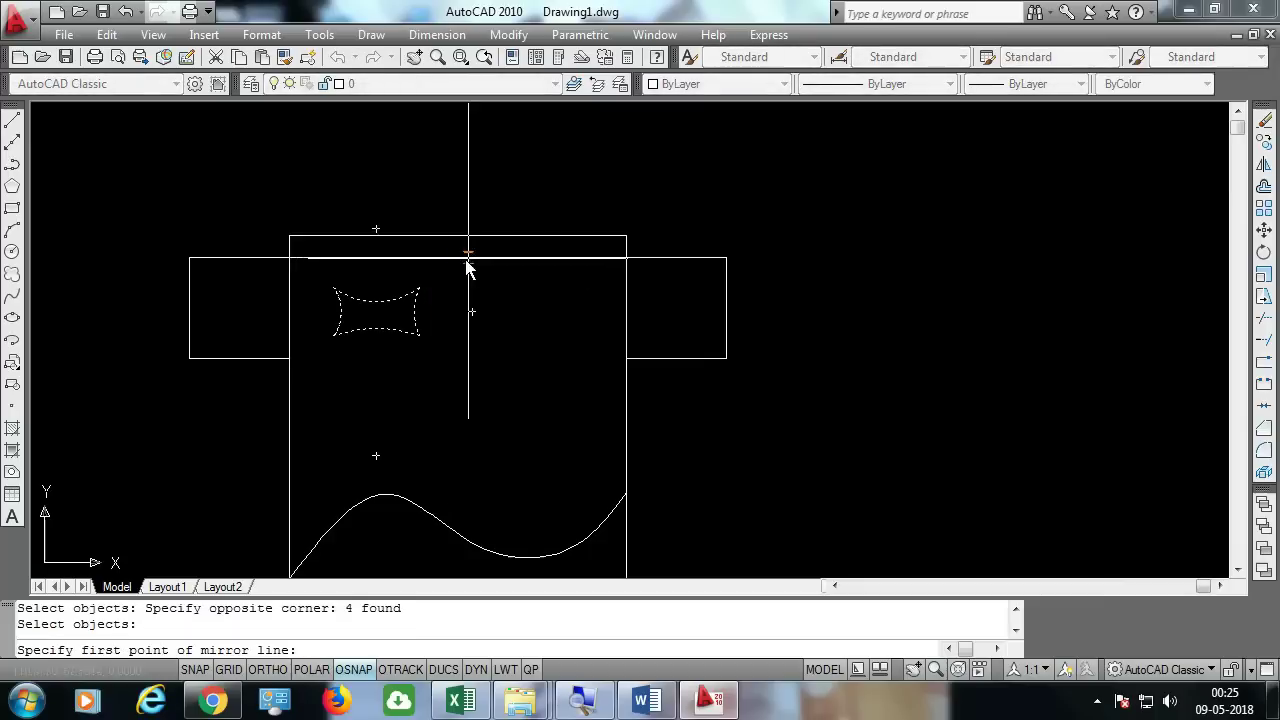
left_click(468, 260)
left_click(454, 243)
key("Return")
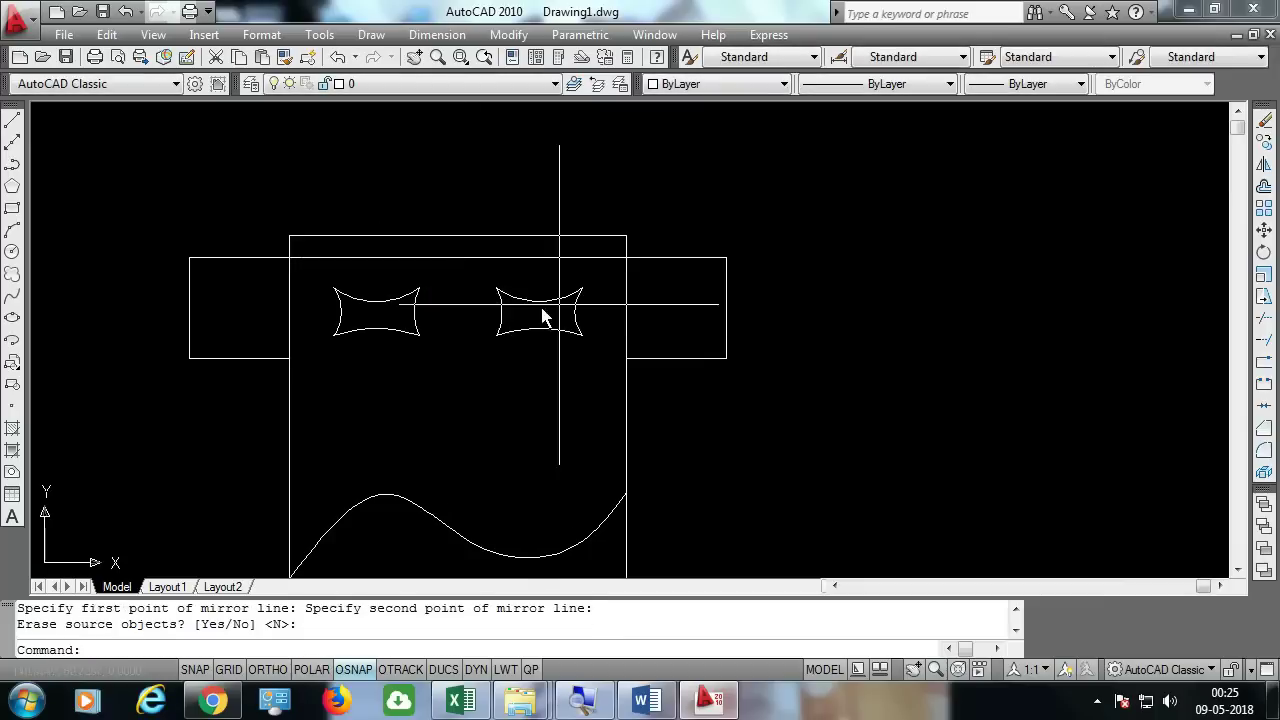
- Draw an S-shaped spline across the right pillow from lower-left to upper-right
left_click(12, 296)
scroll(502, 315, "up", 3)
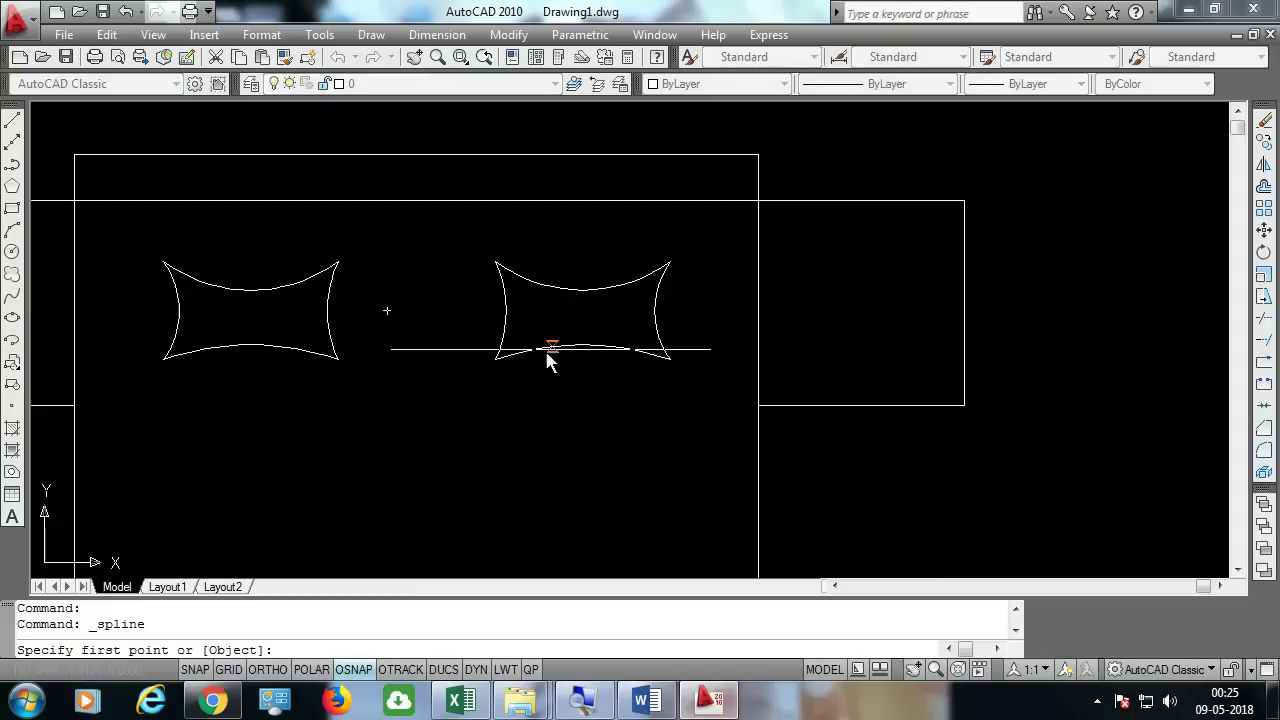
left_click(498, 356)
left_click(578, 314)
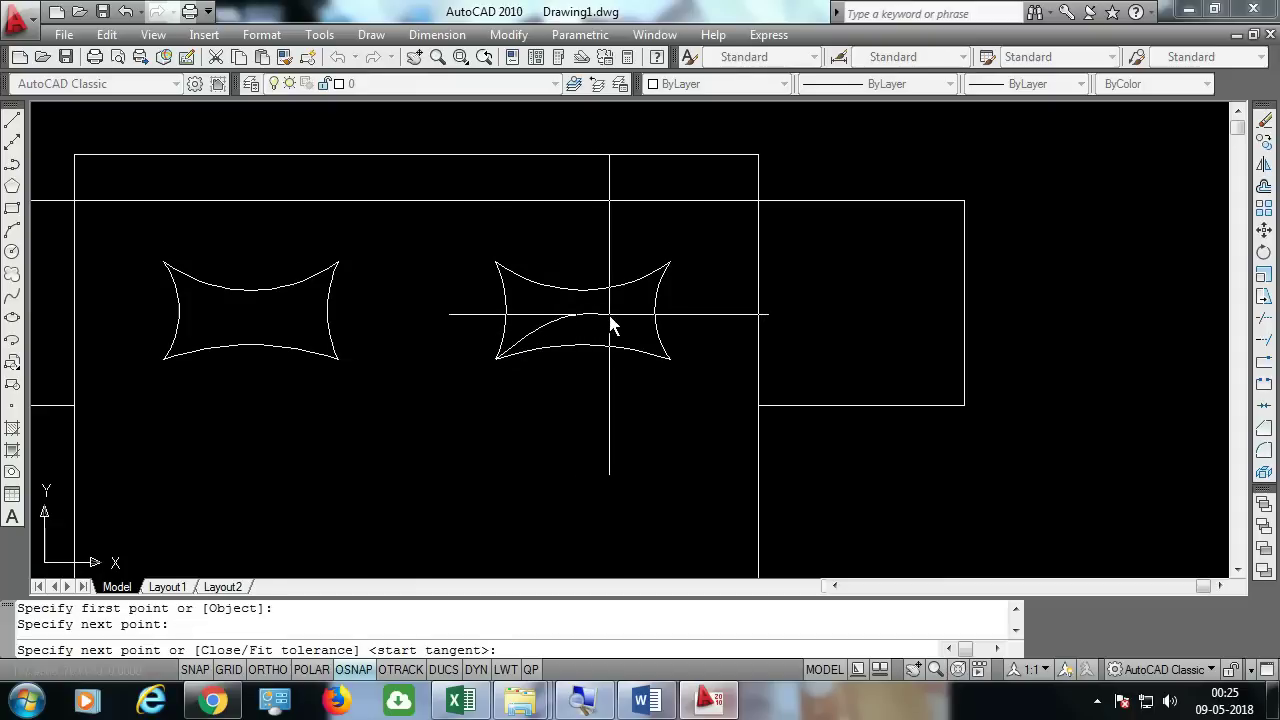
left_click(618, 316)
left_click(668, 262)
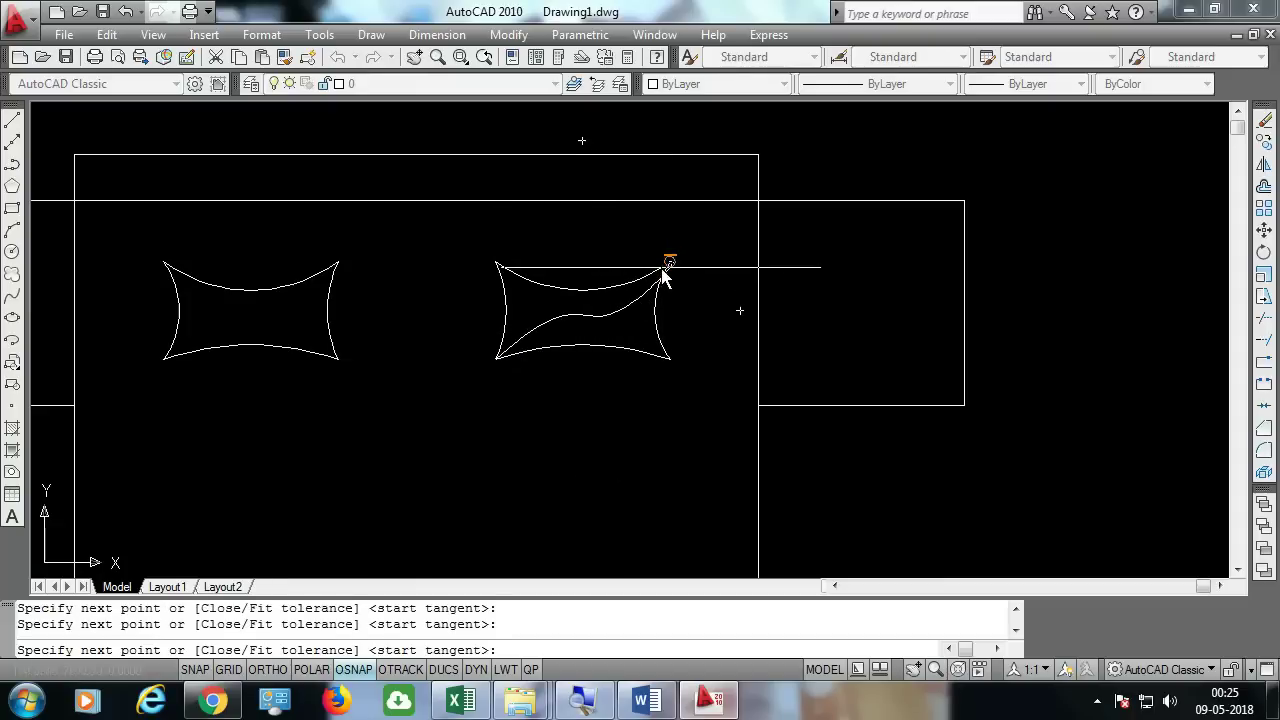
key("Return")
key("Return")
key("Return")
scroll(486, 349, "down", 2)
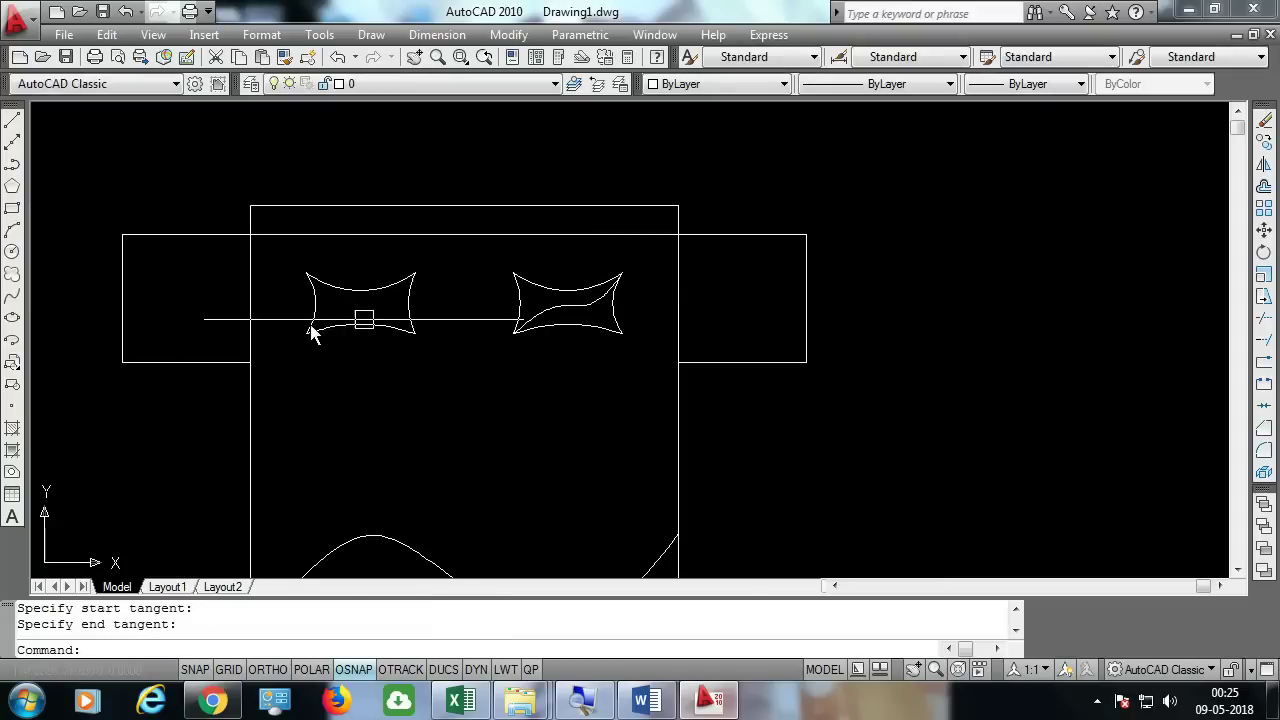
scroll(369, 325, "up", 2)
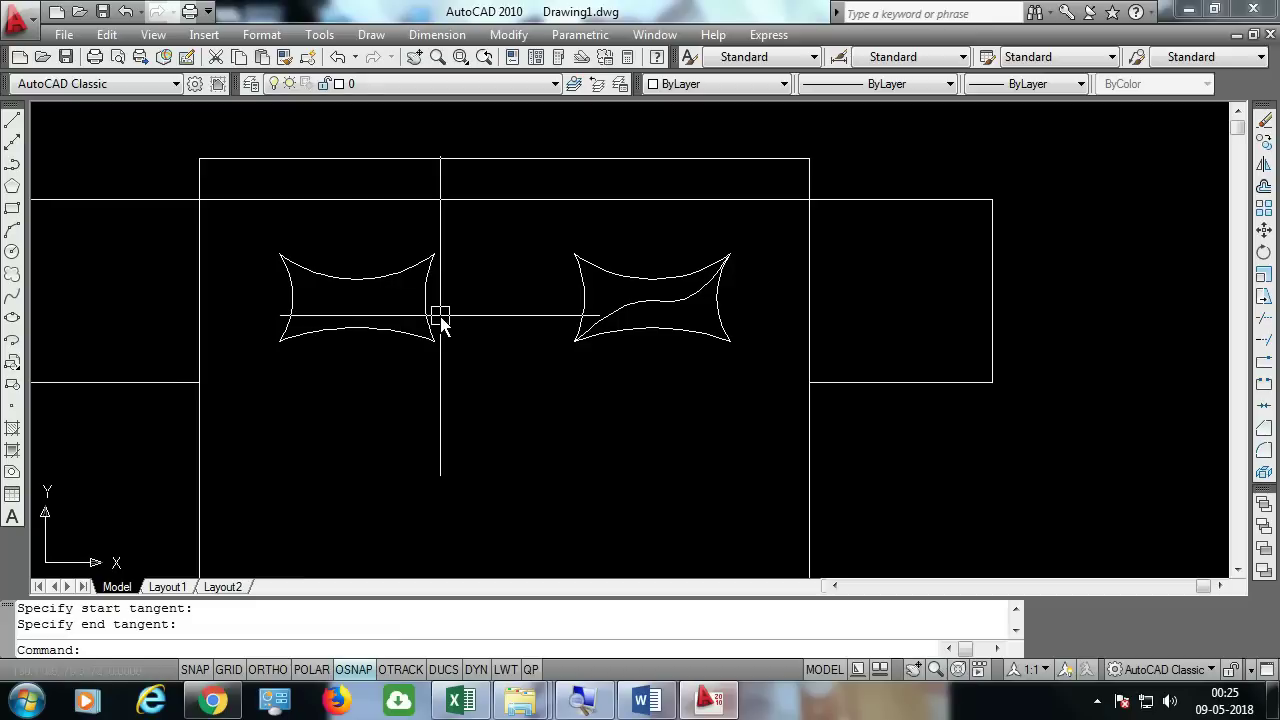
type("CO")
- Copy the right pillow's spline into the left pillow by its endpoint, then zoom out
key("Return")
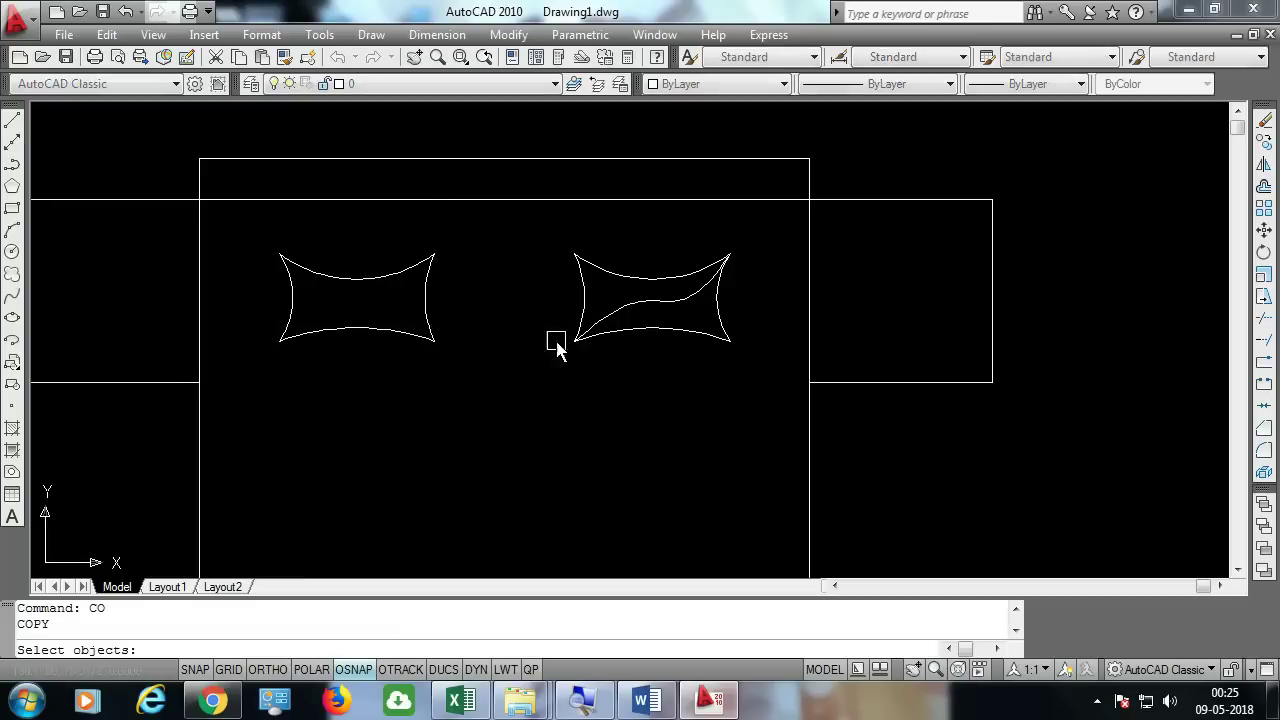
left_click(623, 319)
key("Return")
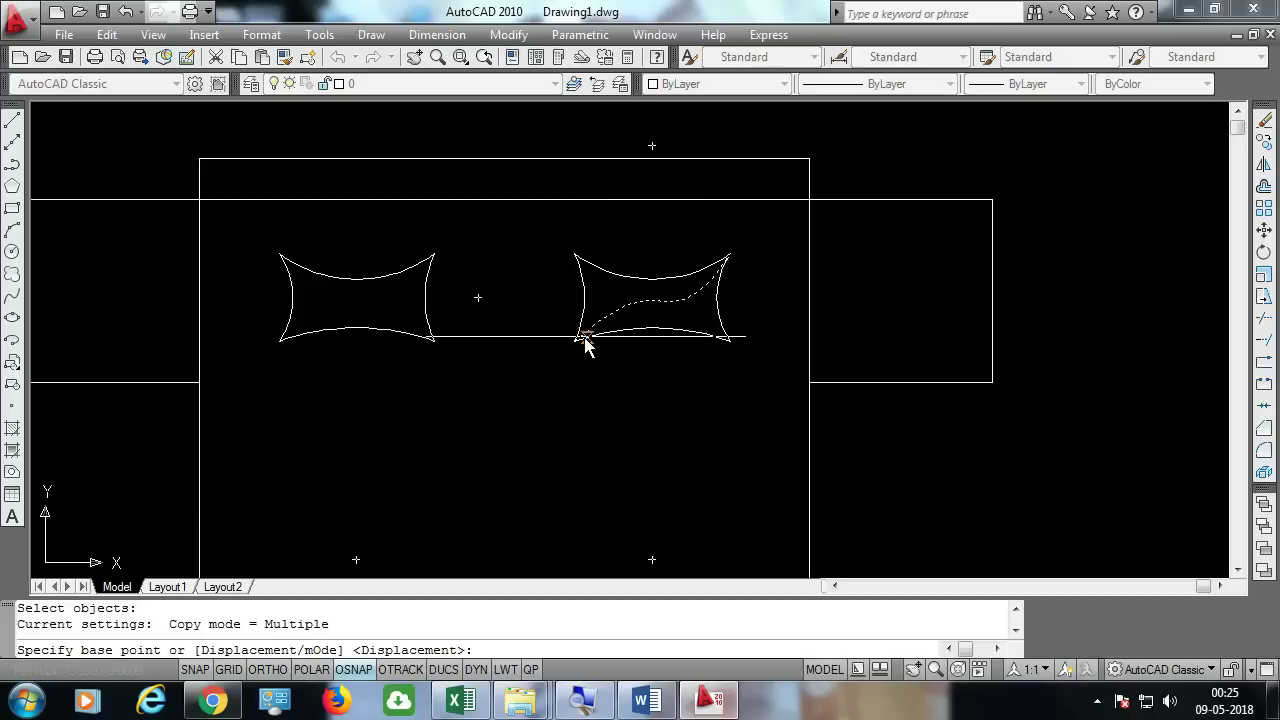
left_click(576, 340)
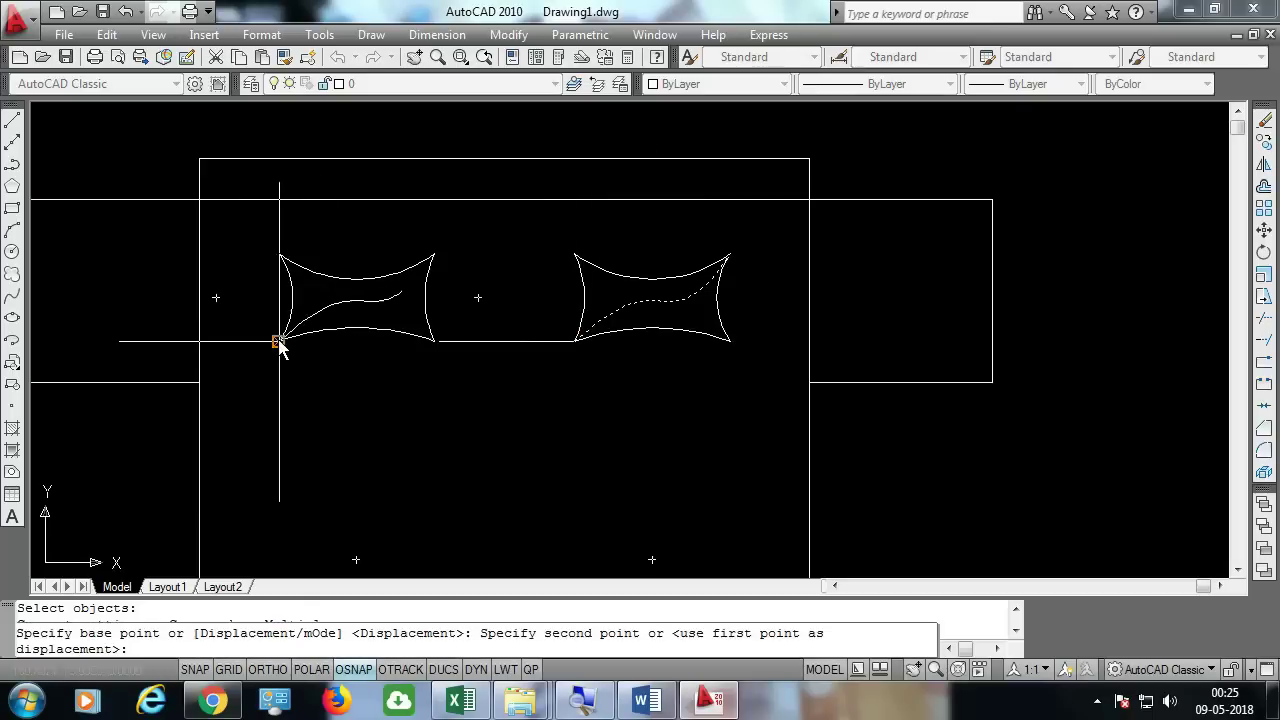
left_click(281, 341)
key("Escape")
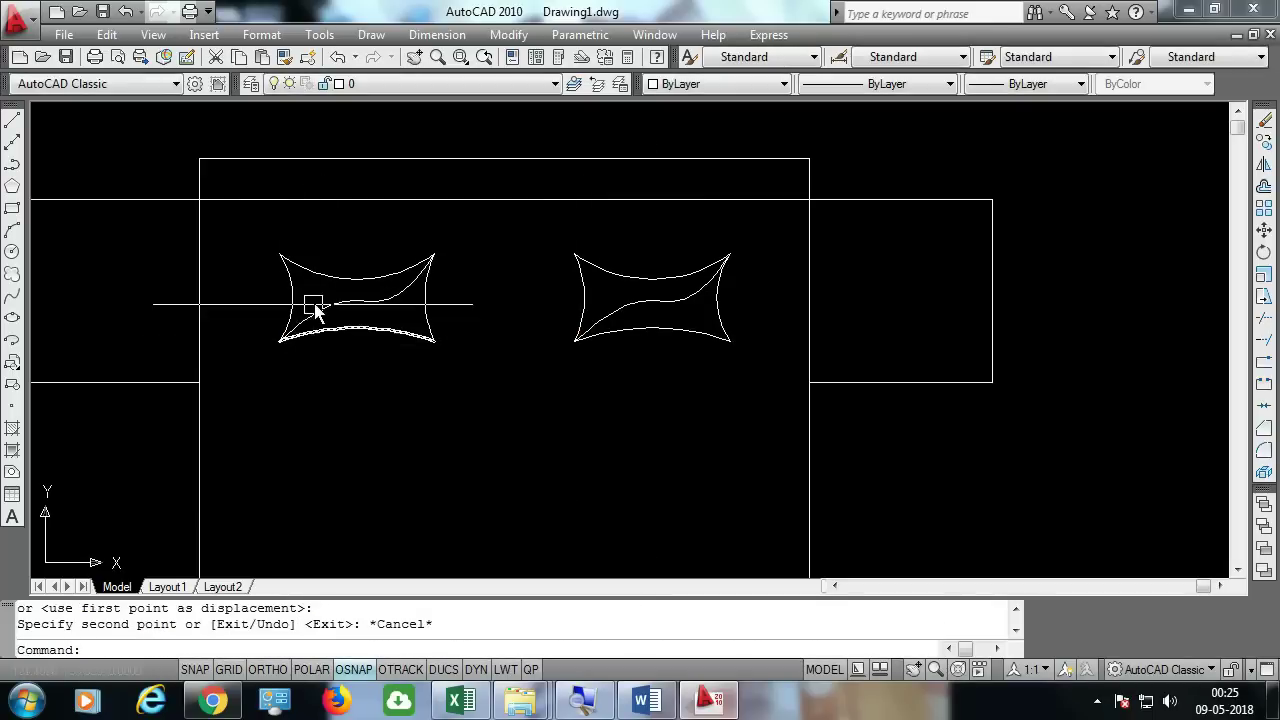
scroll(314, 306, "down", 3)
scroll(477, 360, "down", 4)
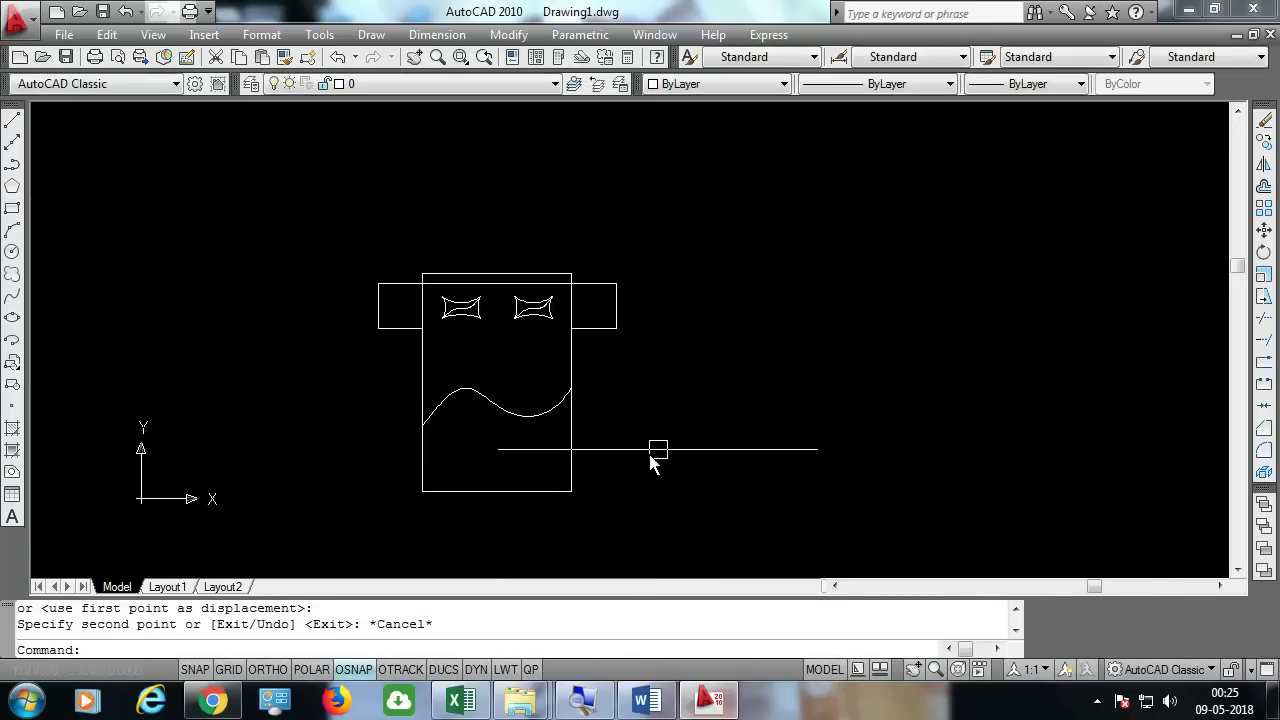
scroll(555, 485, "up", 2)
- Choose the HONEY pattern from the Other Predefined hatch patterns
type("H")
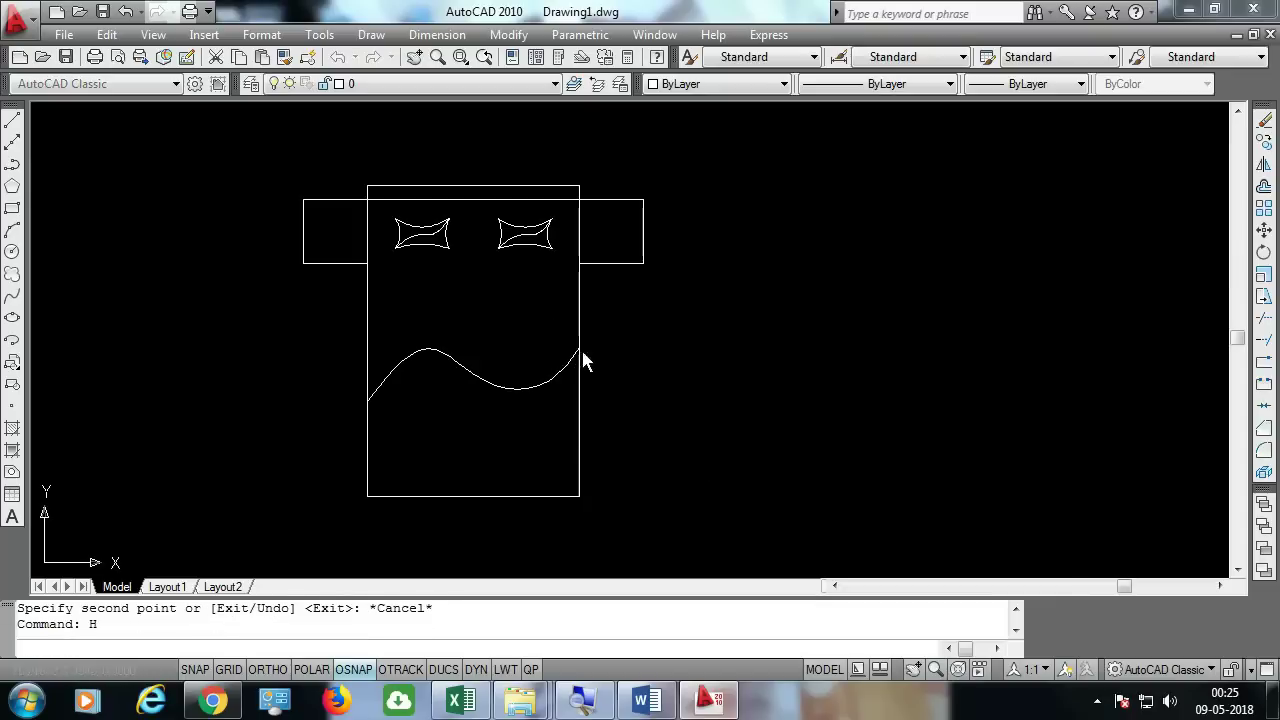
key("Return")
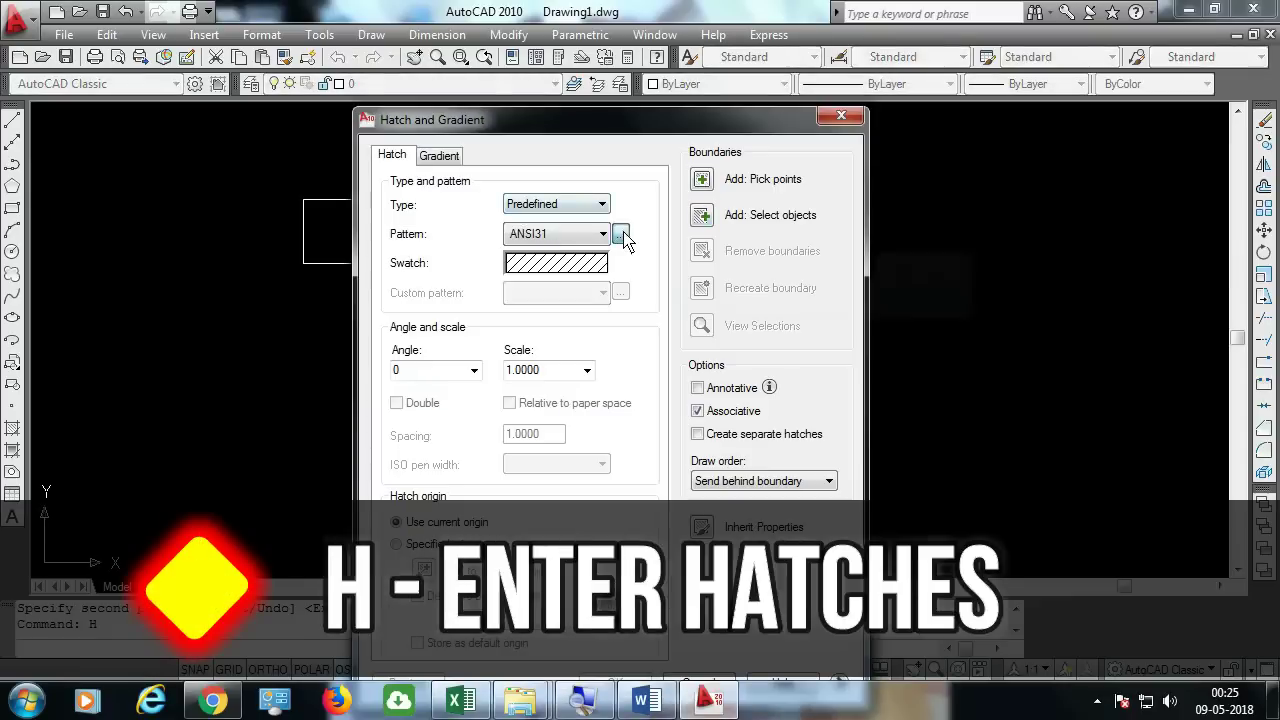
left_click(619, 234)
left_click(586, 232)
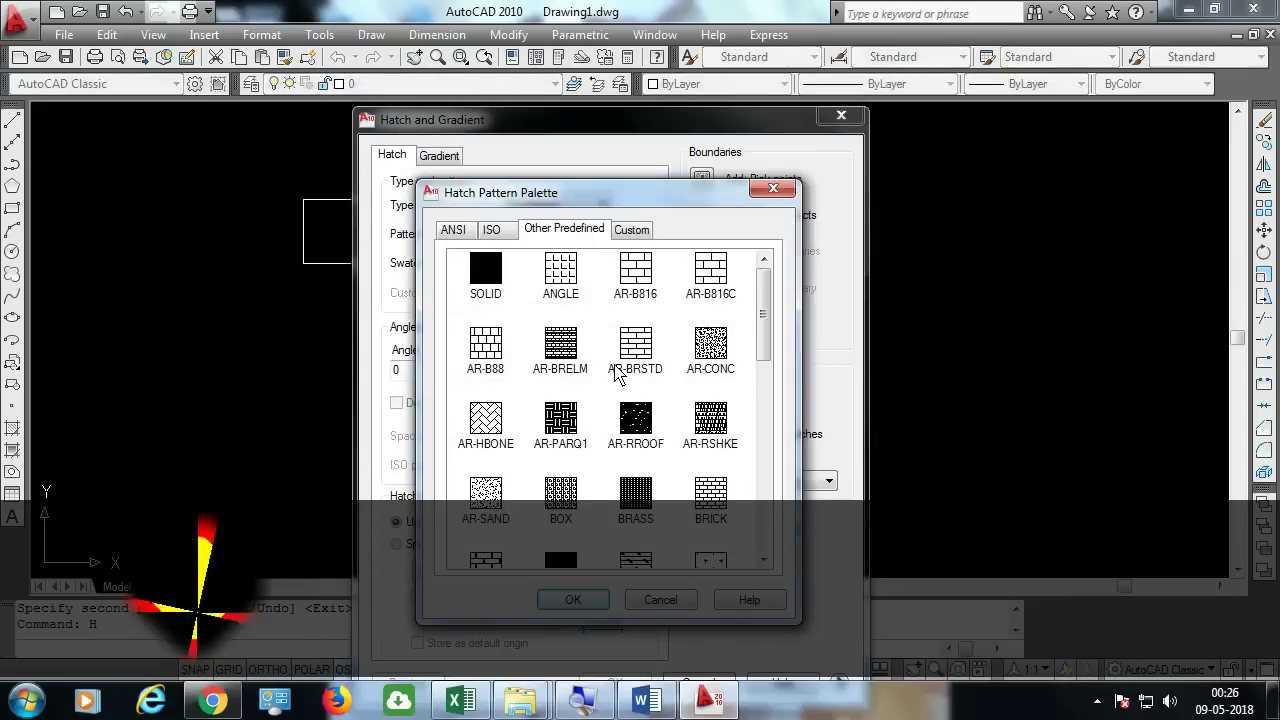
scroll(573, 487, "down", 3)
scroll(565, 450, "down", 5)
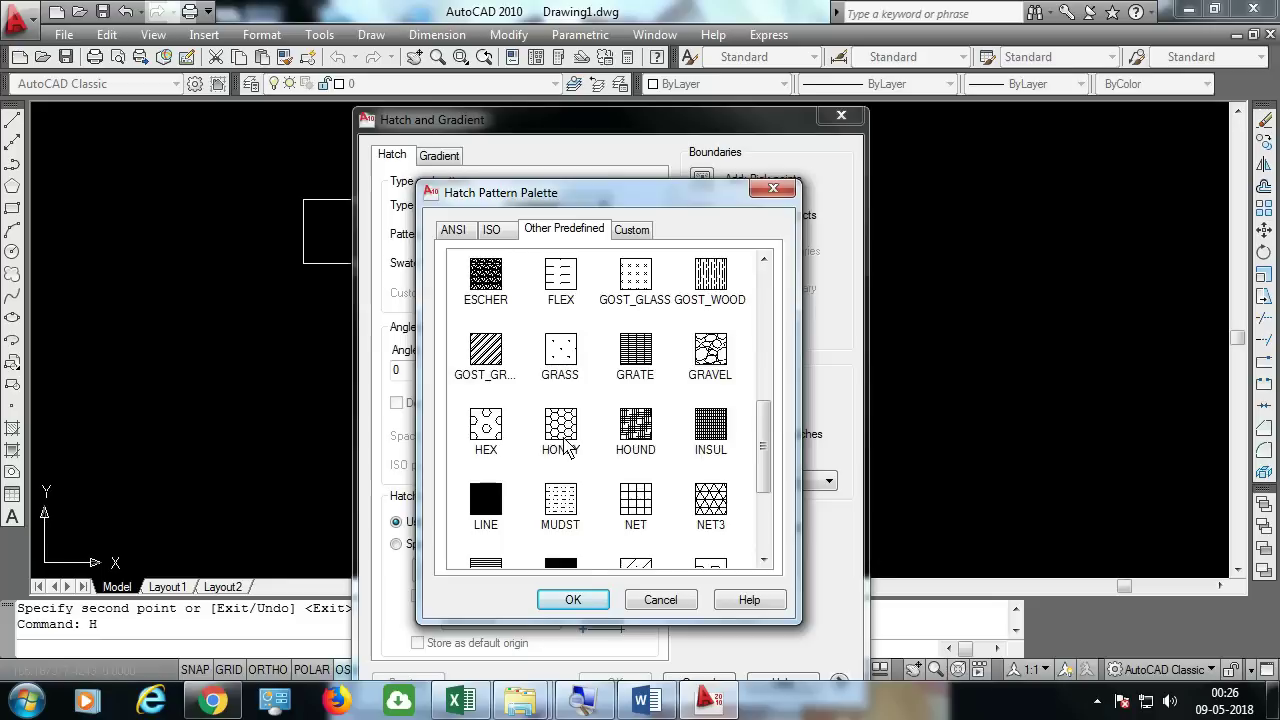
scroll(565, 446, "down", 2)
scroll(565, 446, "down", 1)
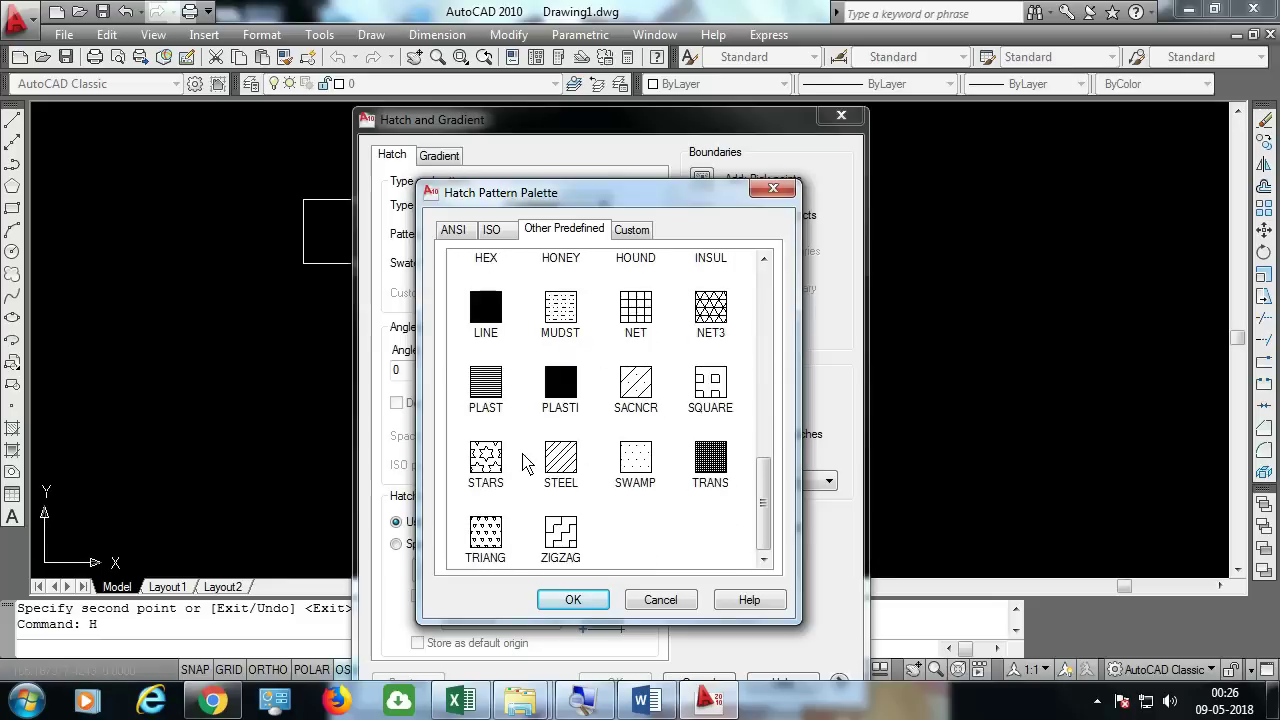
scroll(530, 457, "up", 3)
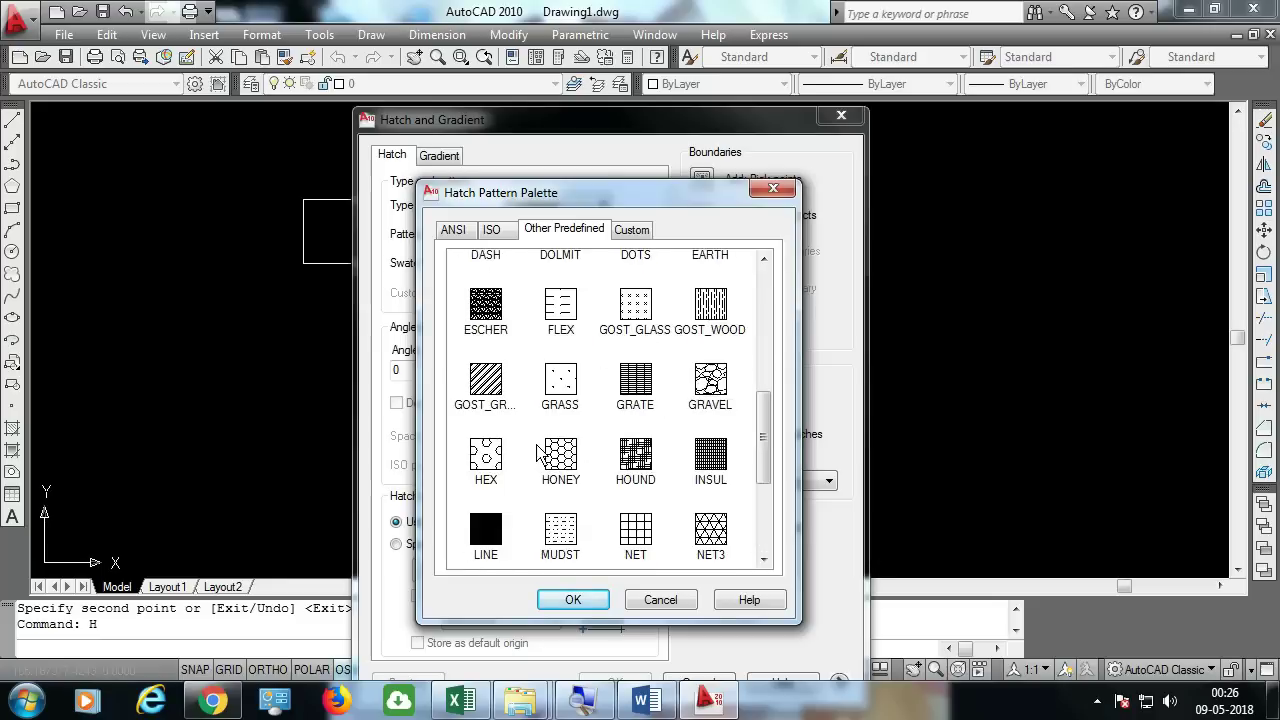
left_click(573, 600)
- Fill the bed area below the wavy line with HONEY at scale 10 and accept it
left_click(703, 181)
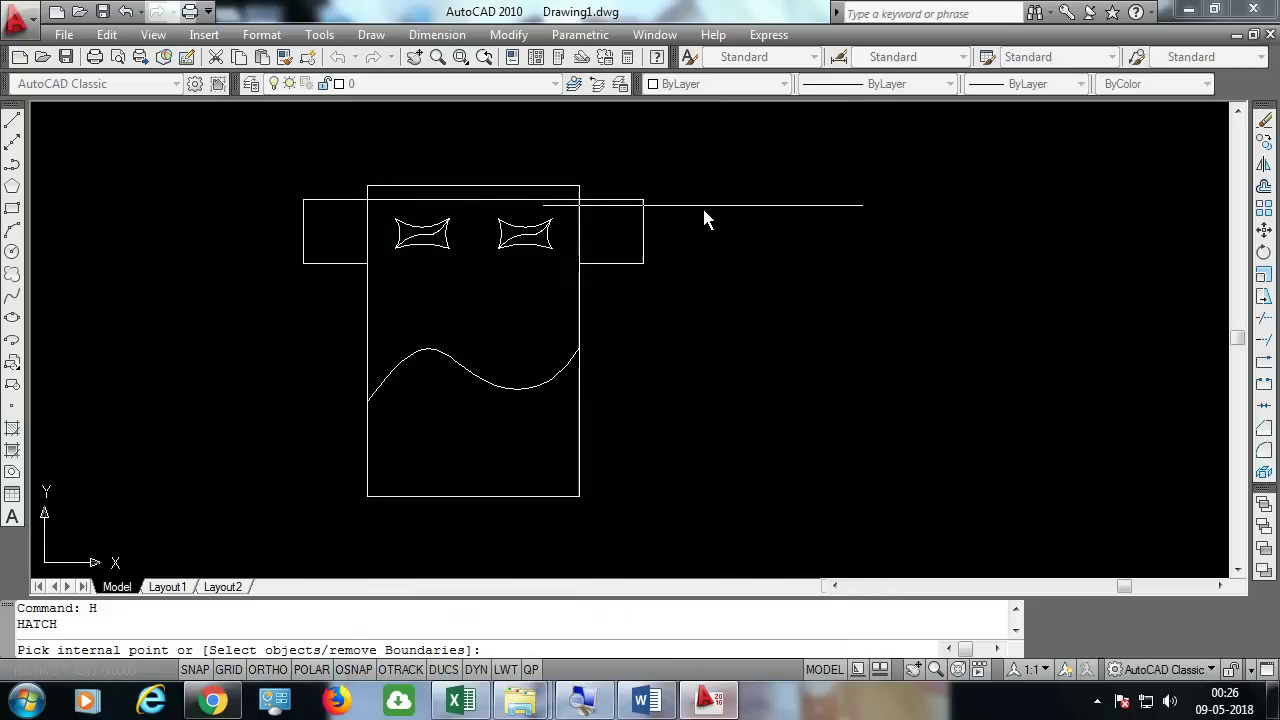
left_click(511, 437)
right_click(511, 437)
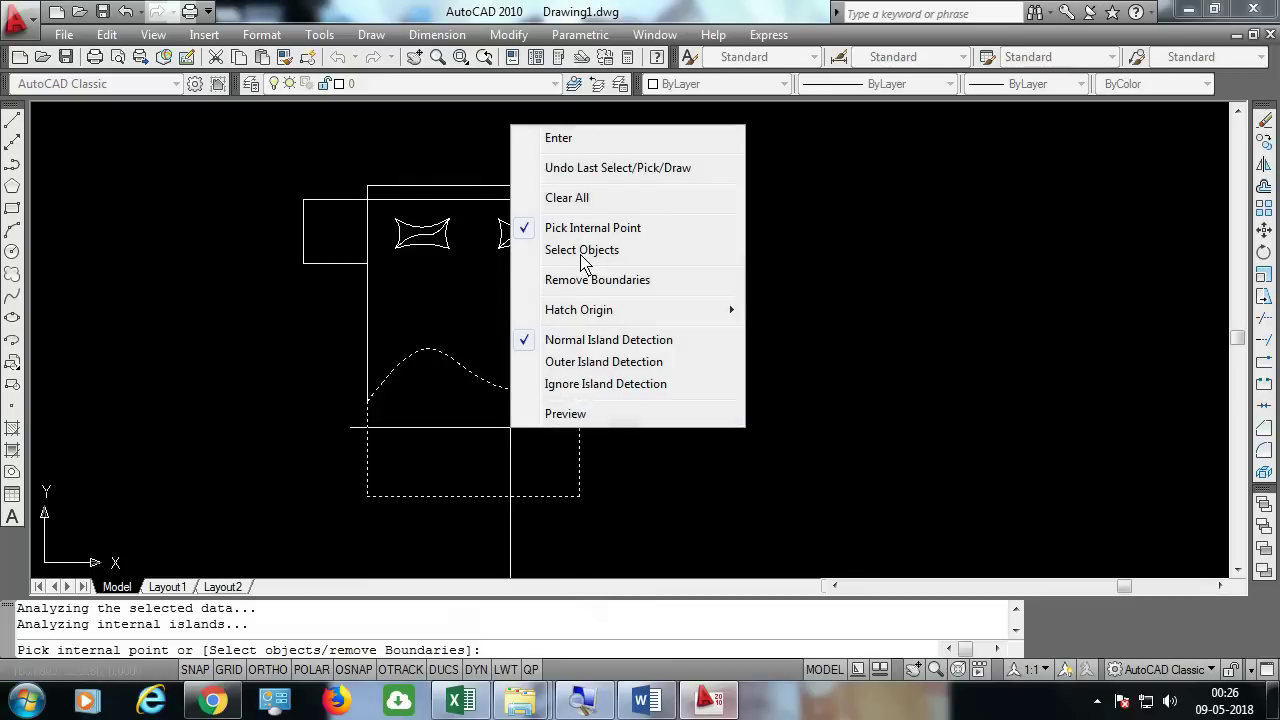
left_click(580, 134)
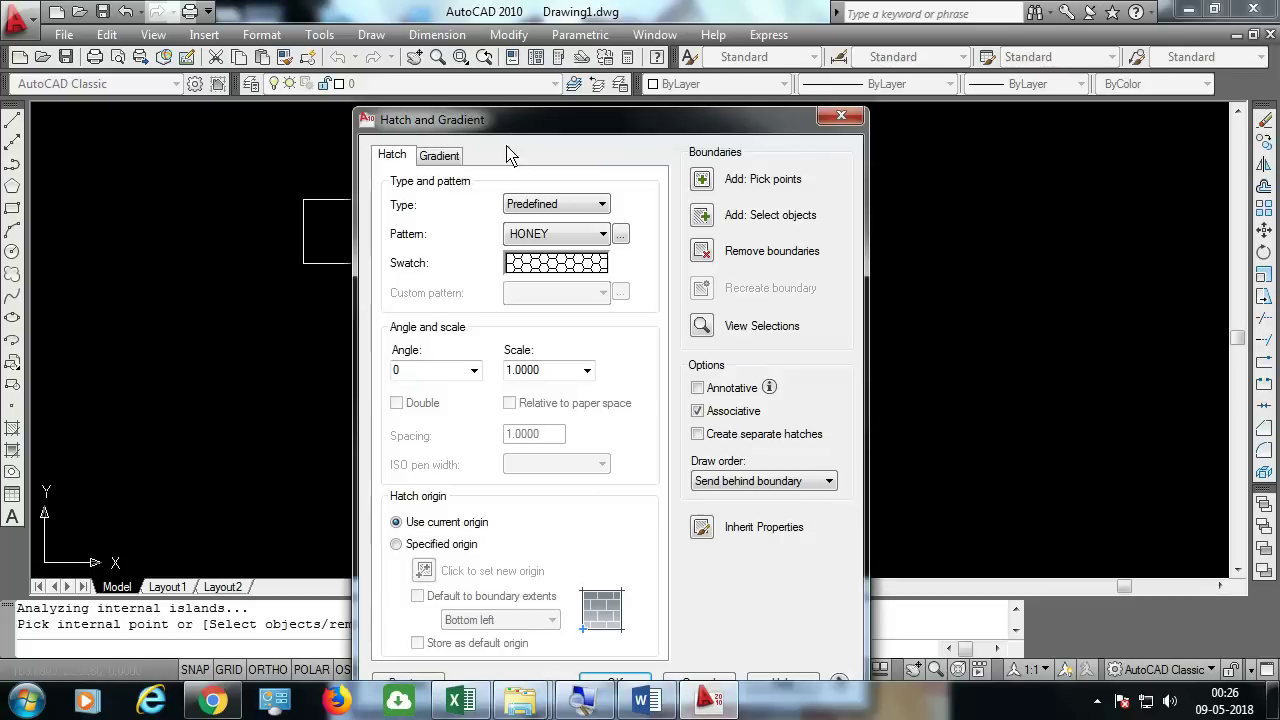
left_click(433, 630)
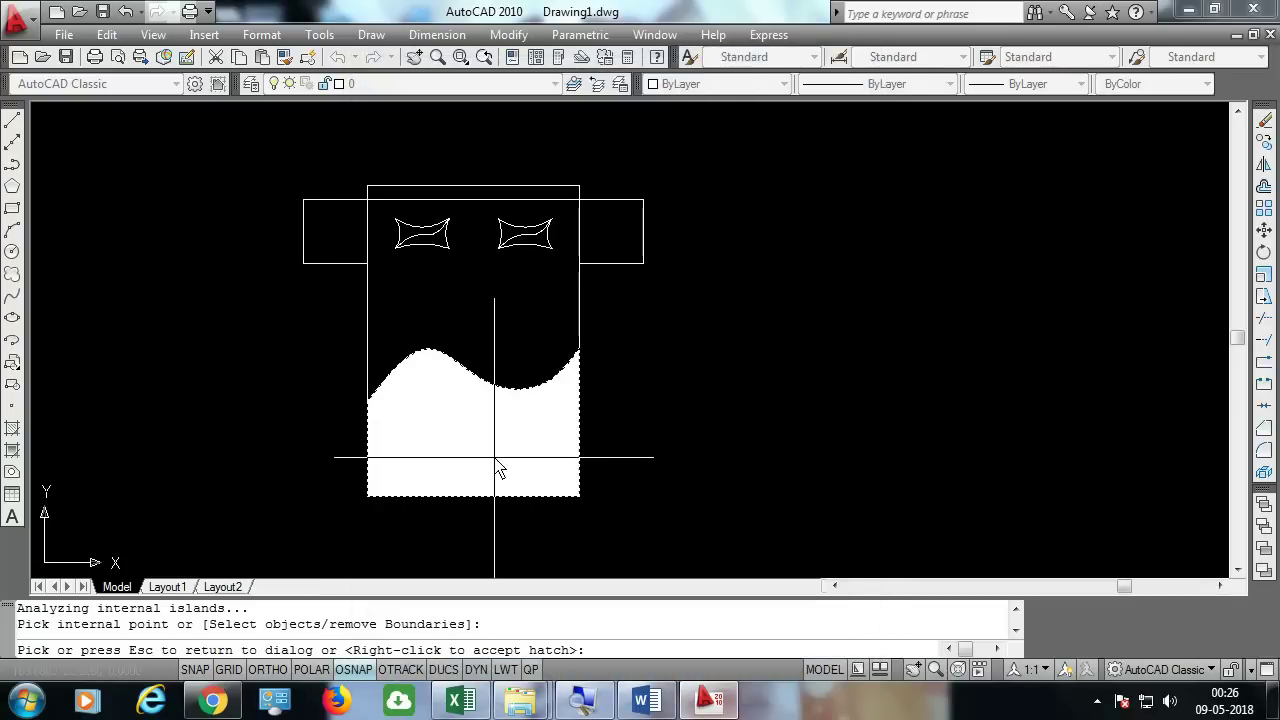
key("Escape")
left_click(553, 318)
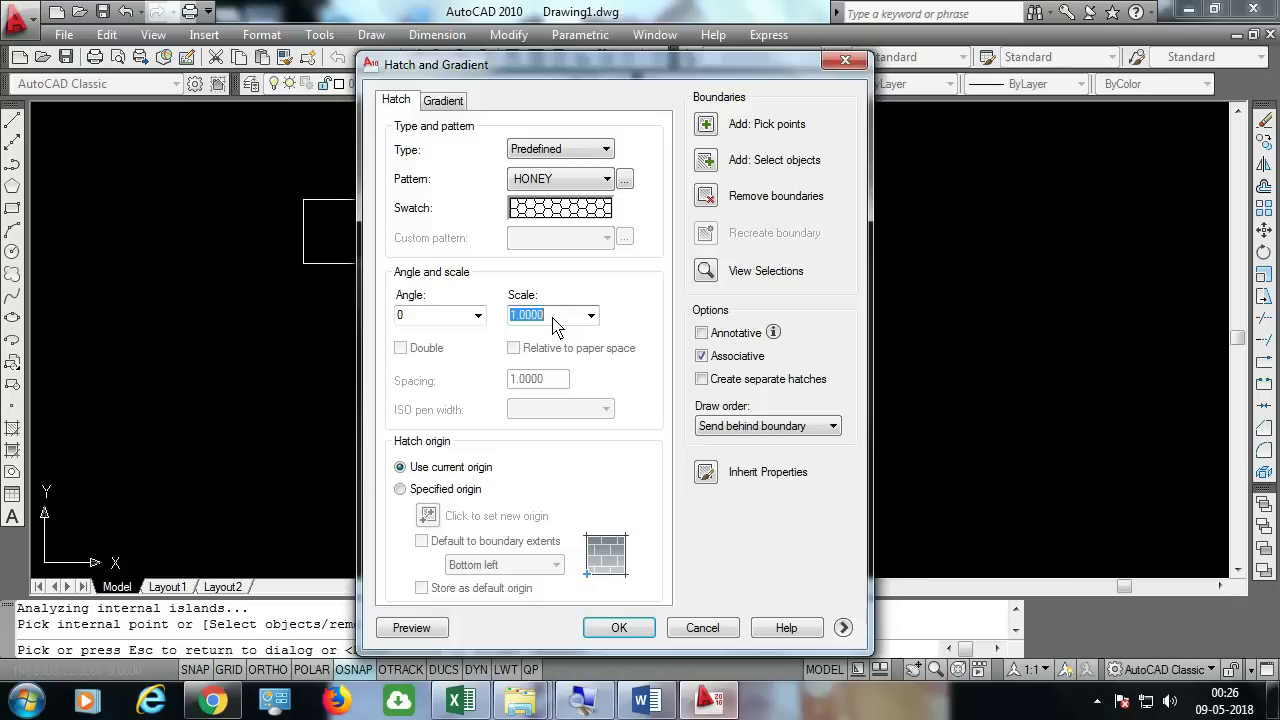
left_click(413, 630)
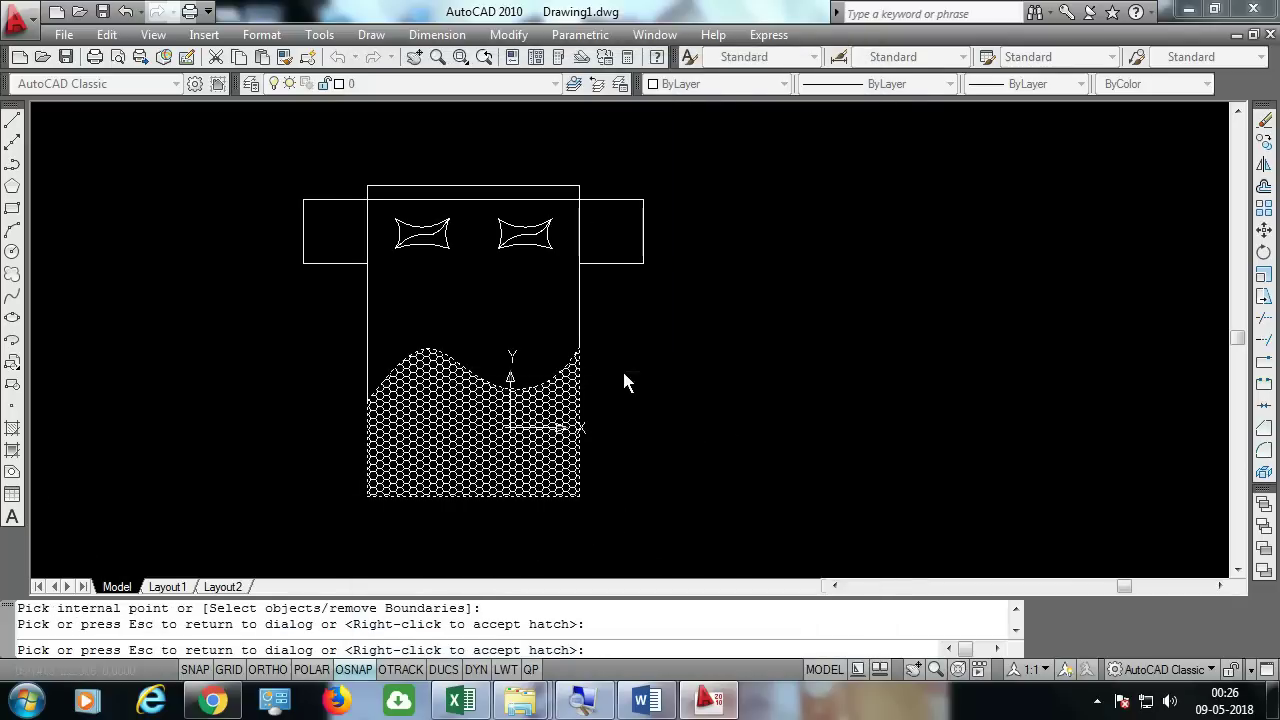
right_click(688, 387)
middle_click_drag(688, 387, 471, 397)
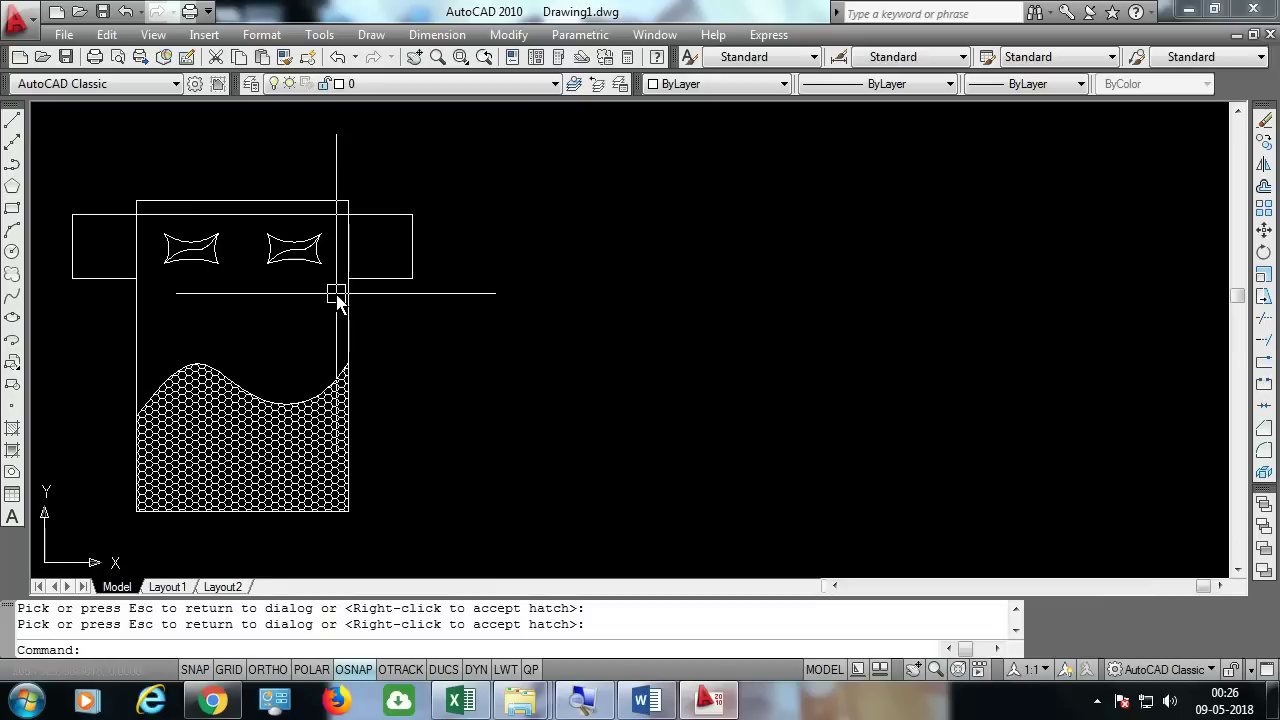
- Draw vertical and horizontal polylines crossing at the centre of the bed's right-hand box
left_click(13, 167)
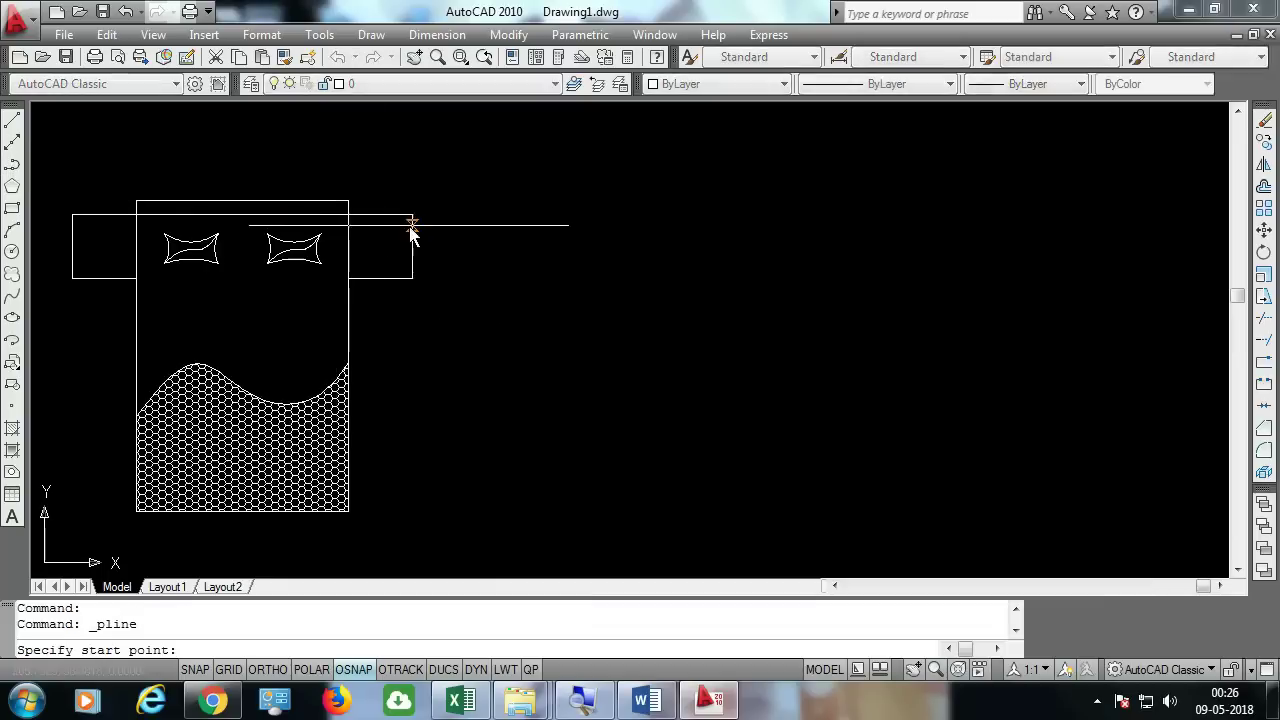
left_click(380, 215)
left_click(380, 278)
key("Return")
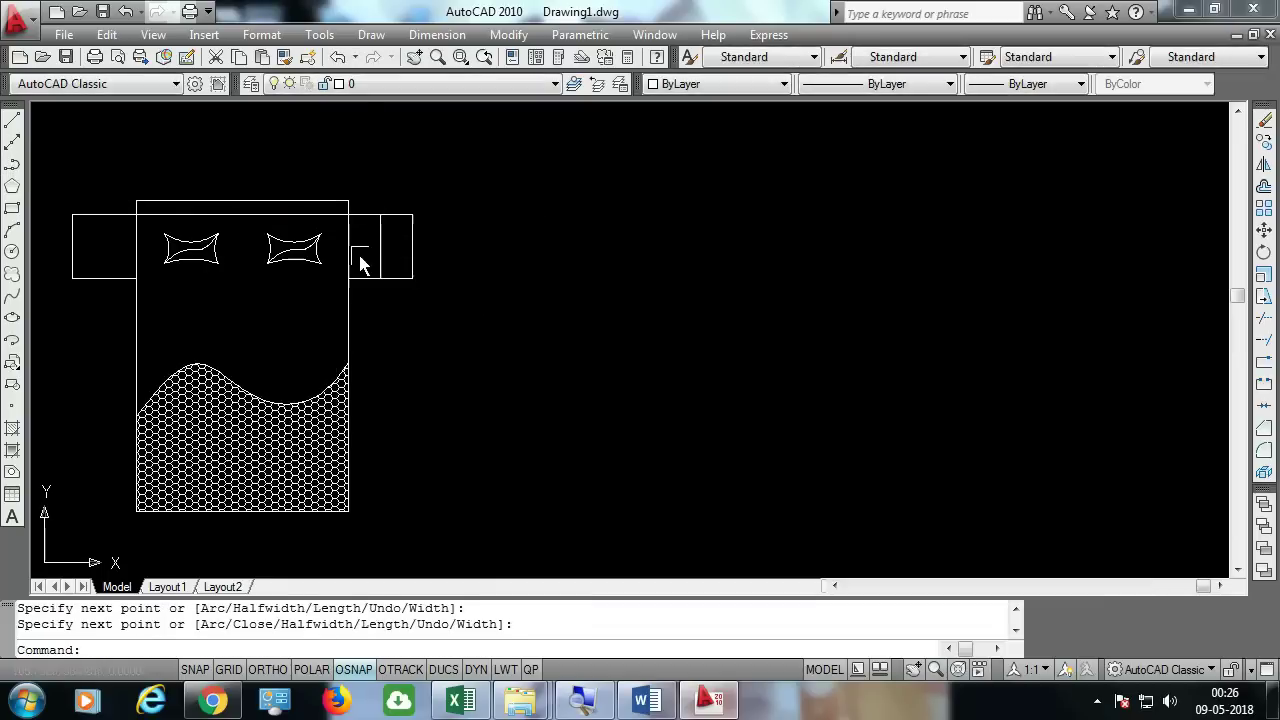
key("Return")
left_click(412, 246)
left_click(418, 258)
key("Escape")
- Draw an outer and a smaller inner circle centred where the box's lines cross
type("C")
key("Return")
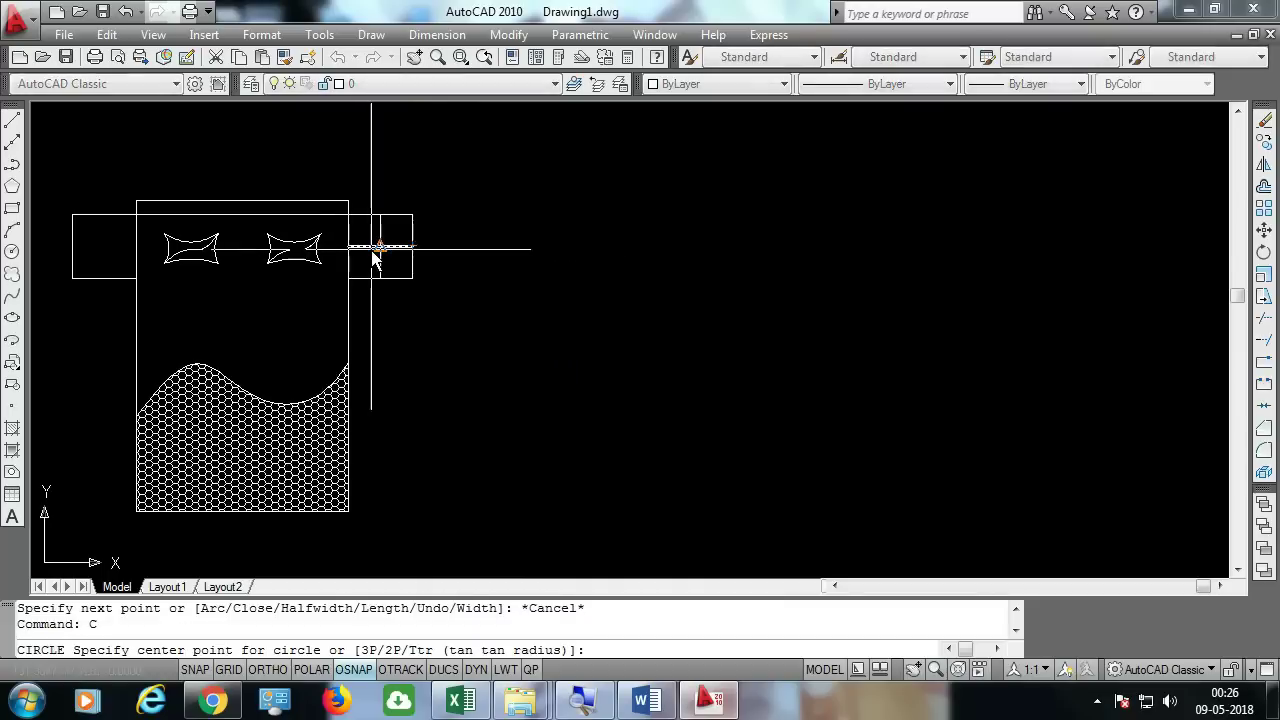
scroll(386, 248, "up", 2)
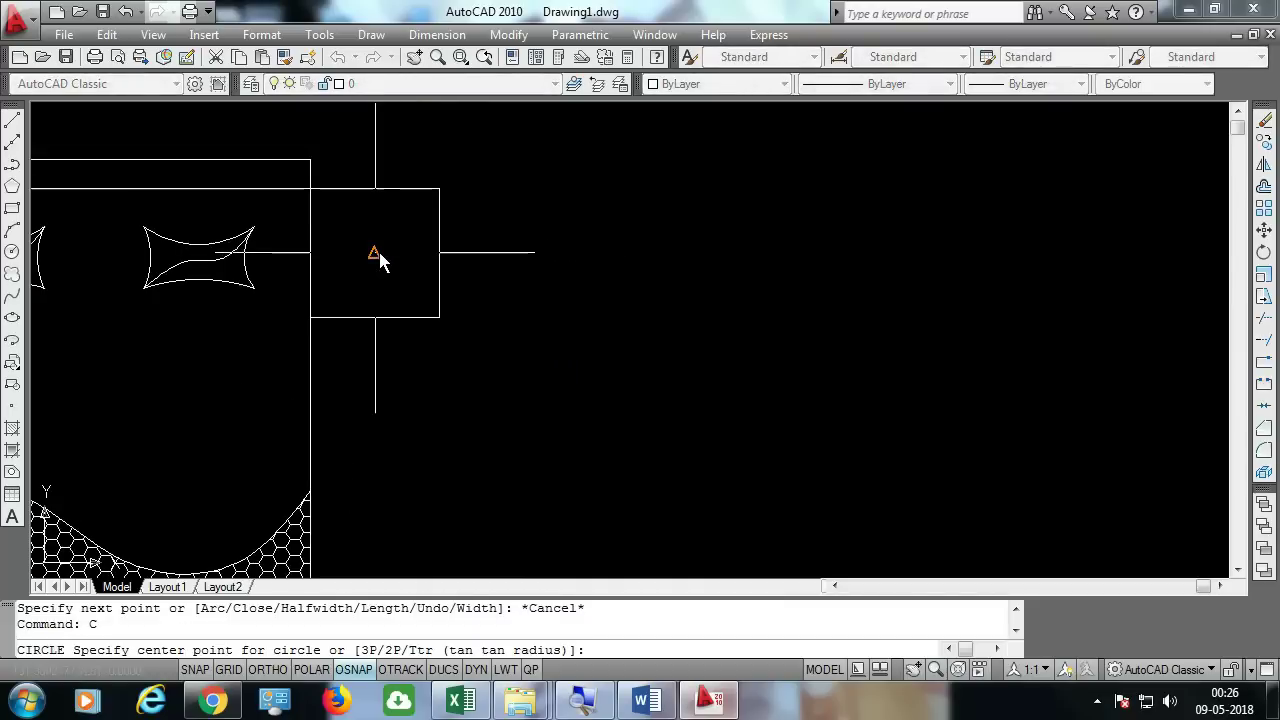
left_click(380, 256)
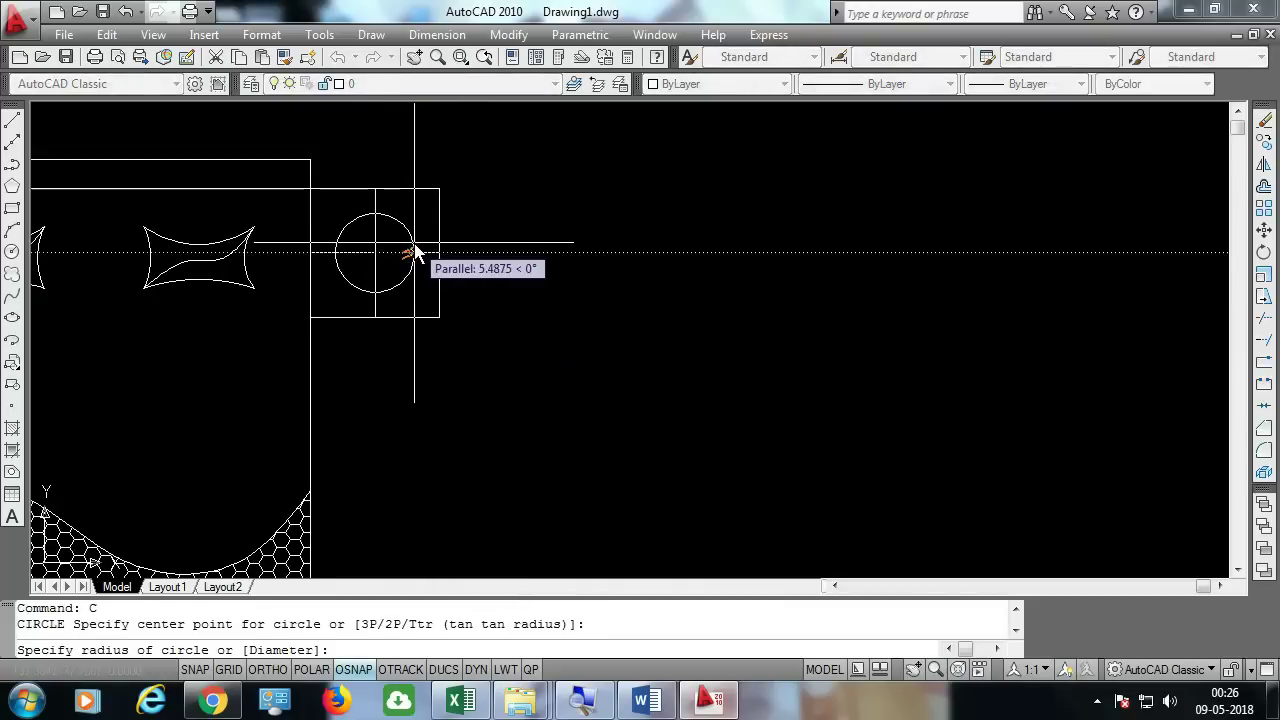
left_click(414, 253)
left_click(13, 254)
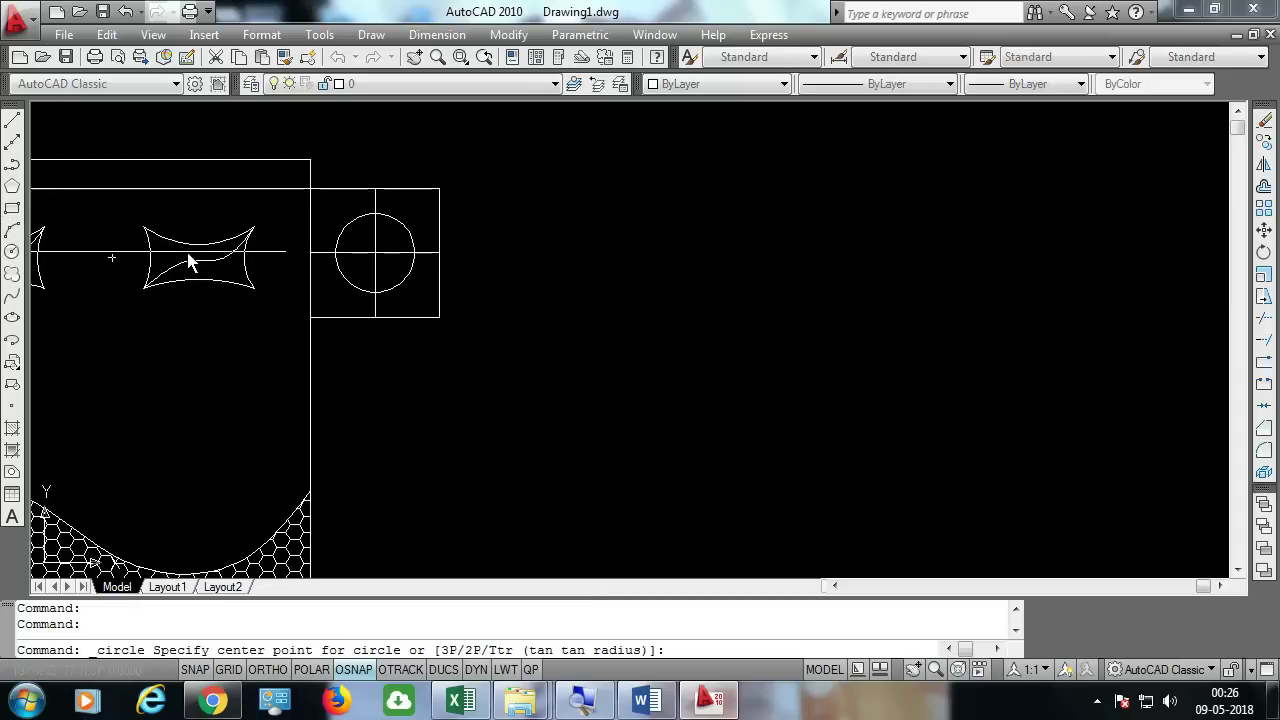
left_click(375, 255)
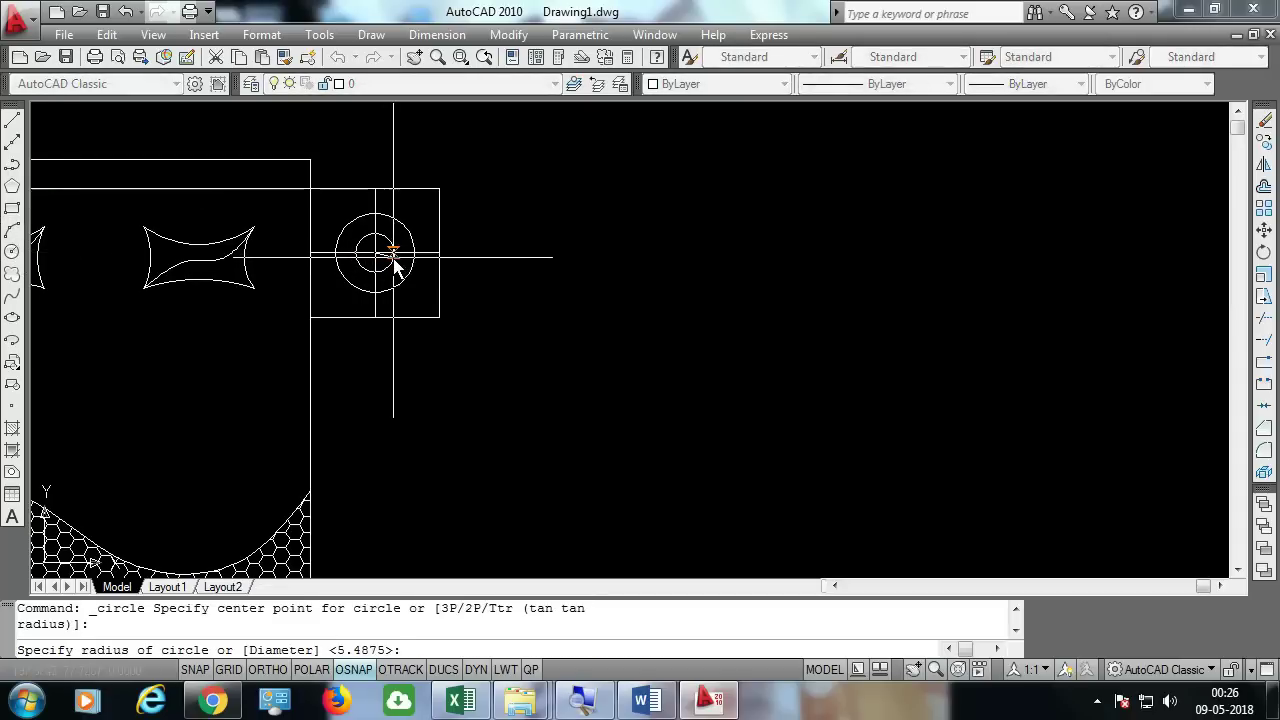
left_click(393, 261)
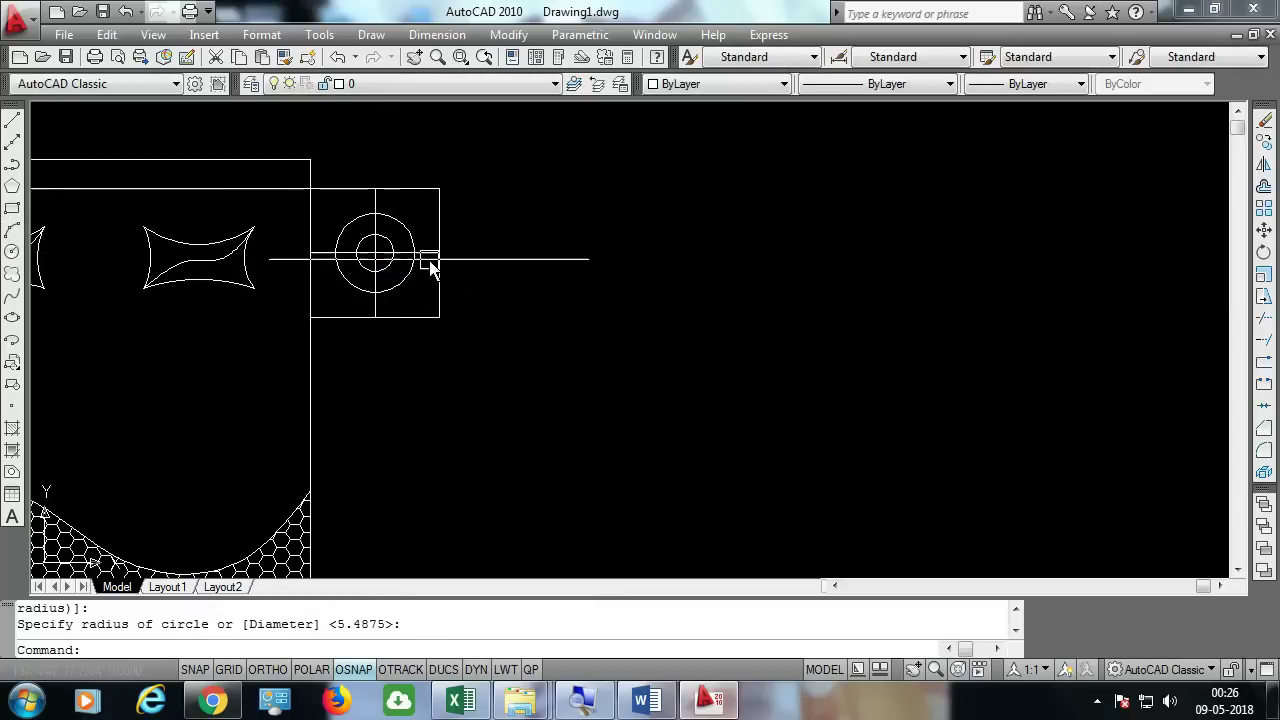
- Trim the cross lines so only short spokes remain between the lamp circles
type("tr")
key("Return")
key("Return")
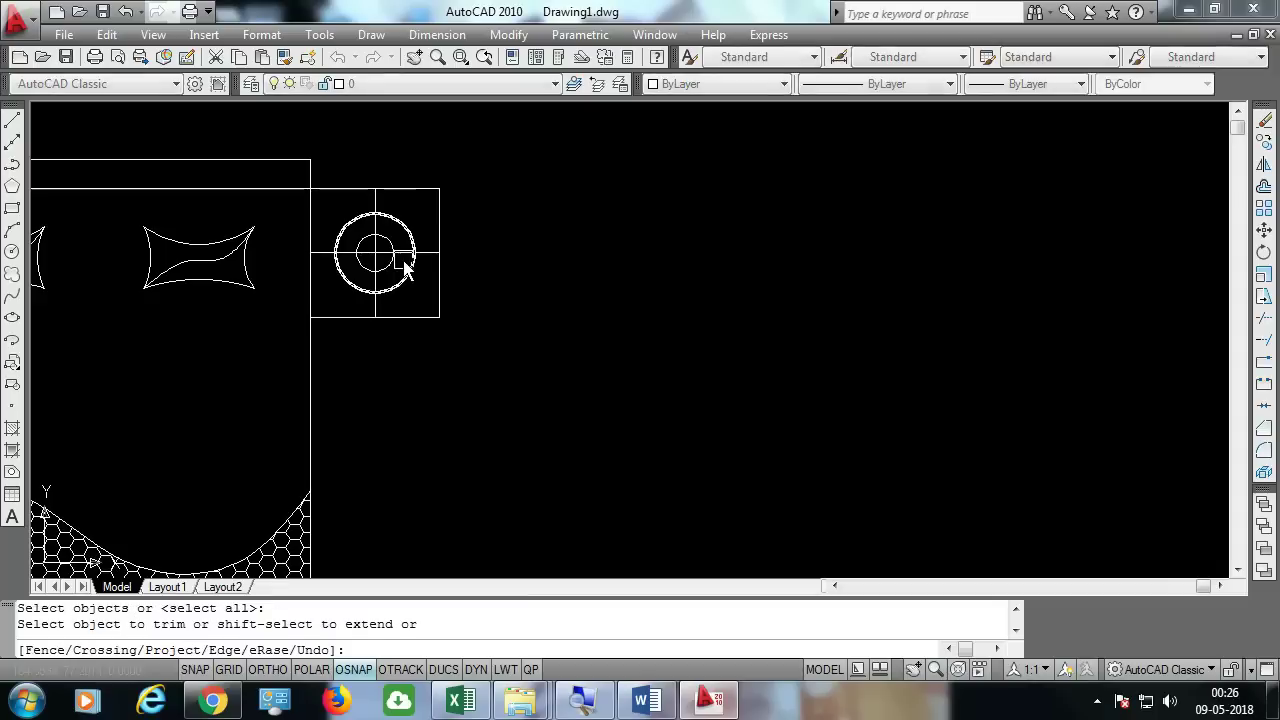
scroll(414, 262, "up", 3)
left_click(337, 350)
left_click(320, 353)
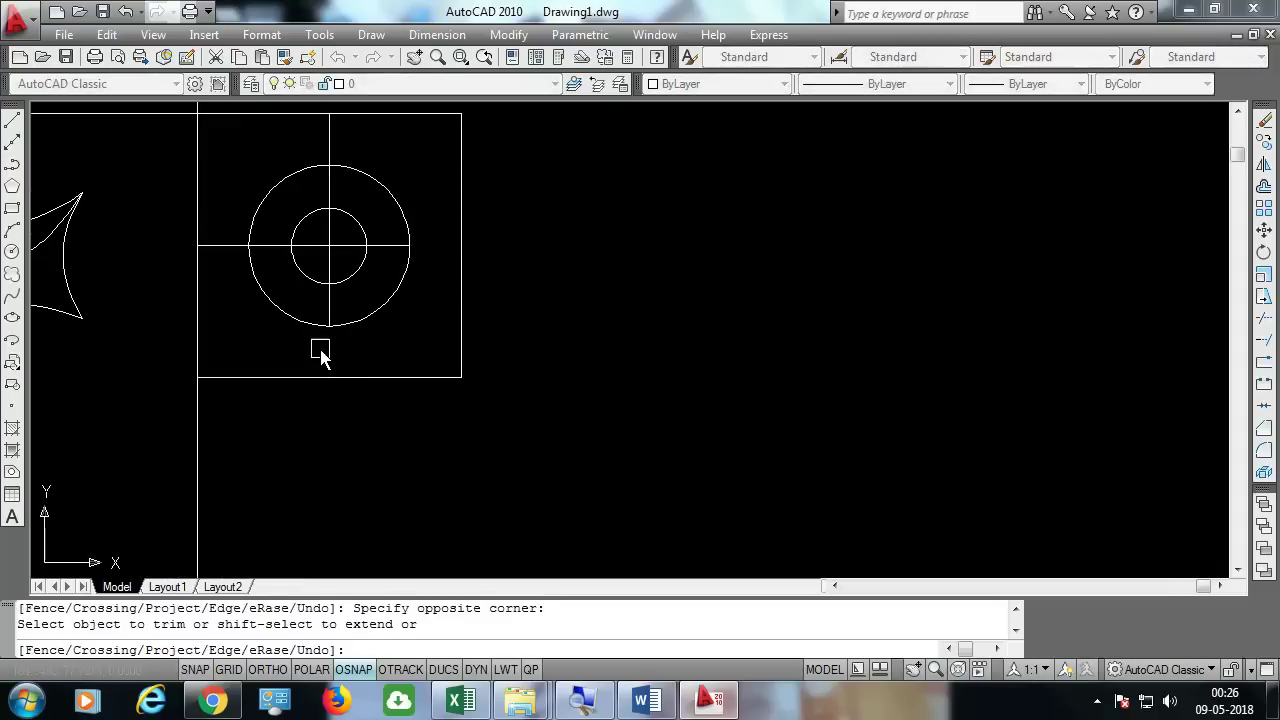
left_click(238, 250)
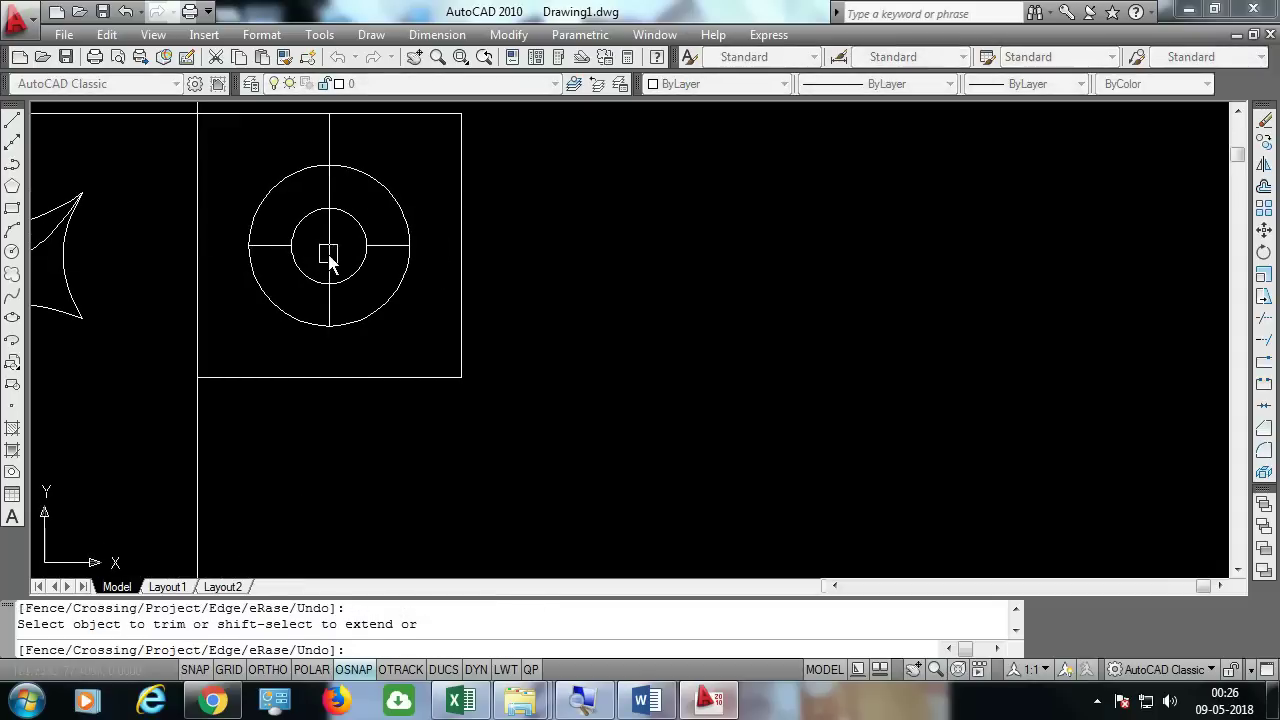
left_click(331, 157)
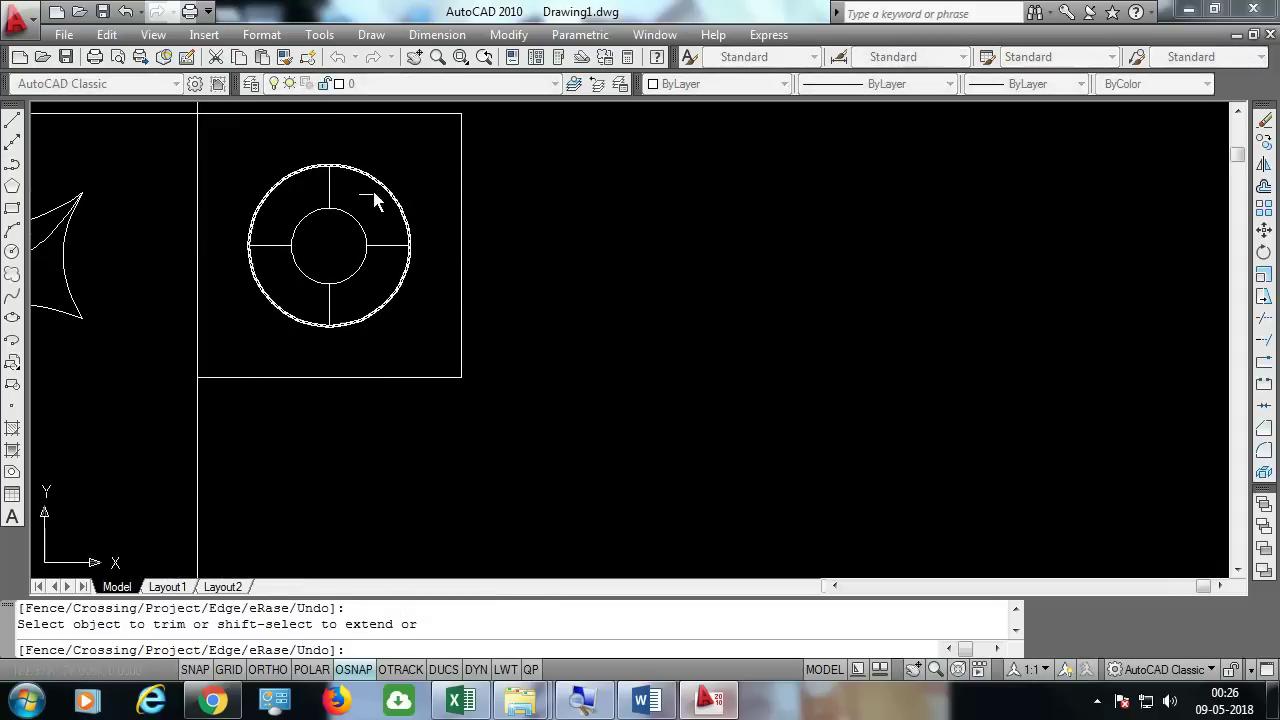
scroll(372, 188, "down", 4)
key("Escape")
scroll(480, 260, "down", 3)
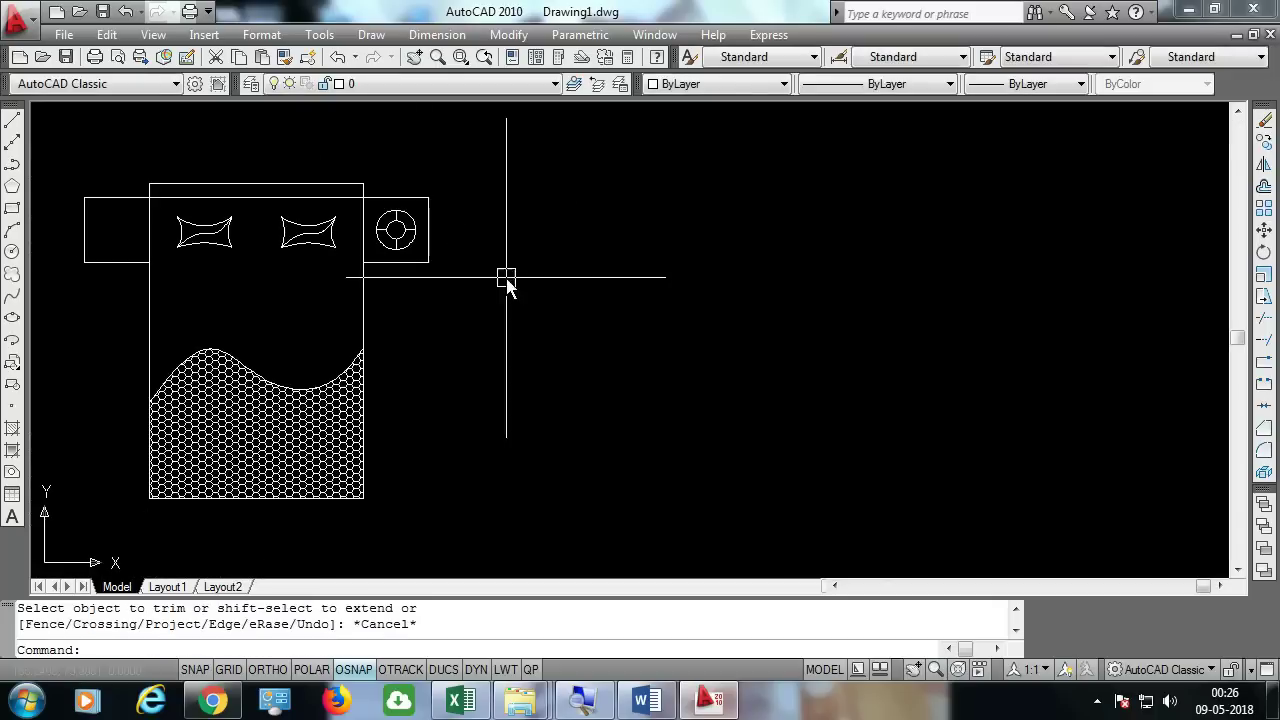
scroll(560, 280, "up", 1)
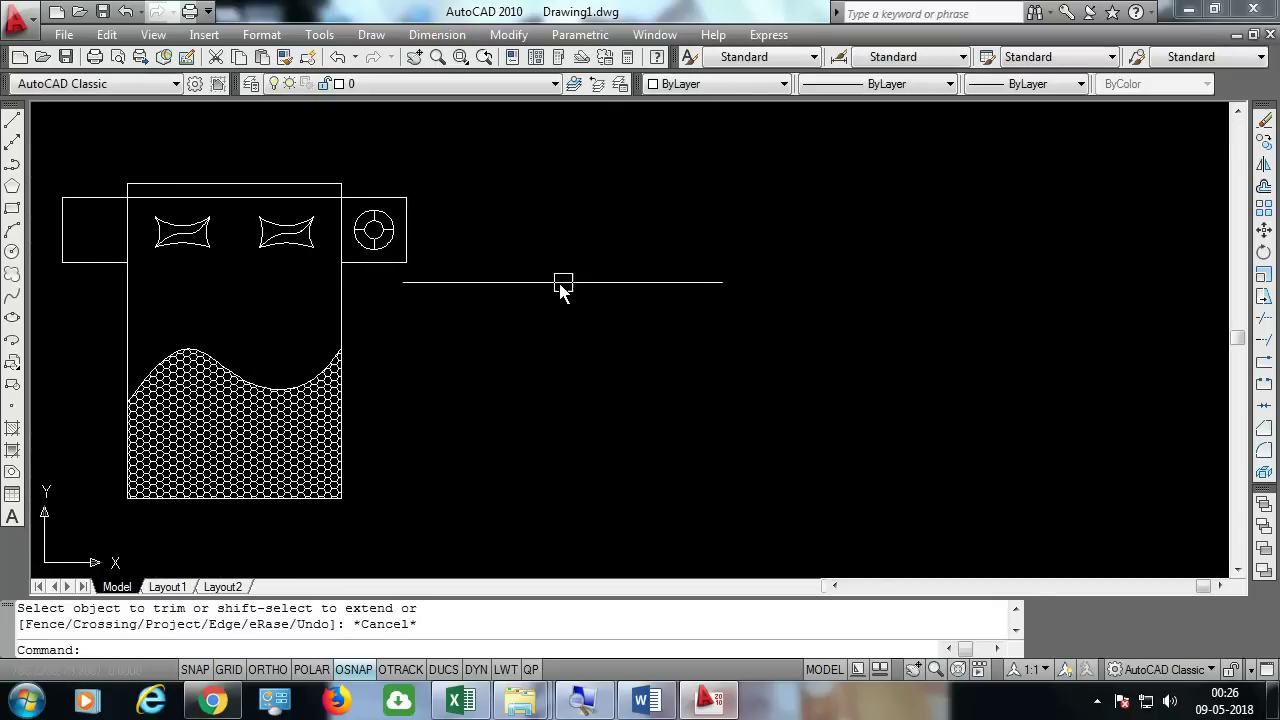
- Draw an 18 by 18 square beside the bed using the rectangle Dimensions option
left_click(12, 208)
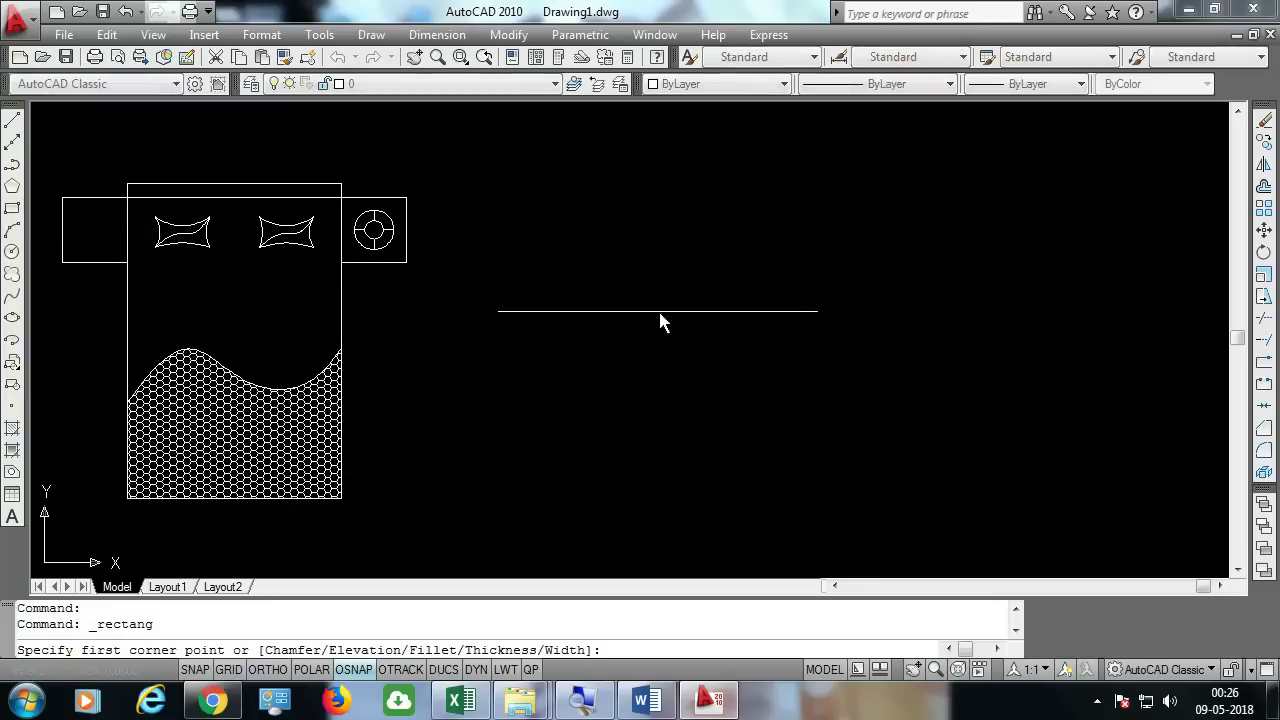
left_click(591, 231)
type("D")
key("Return")
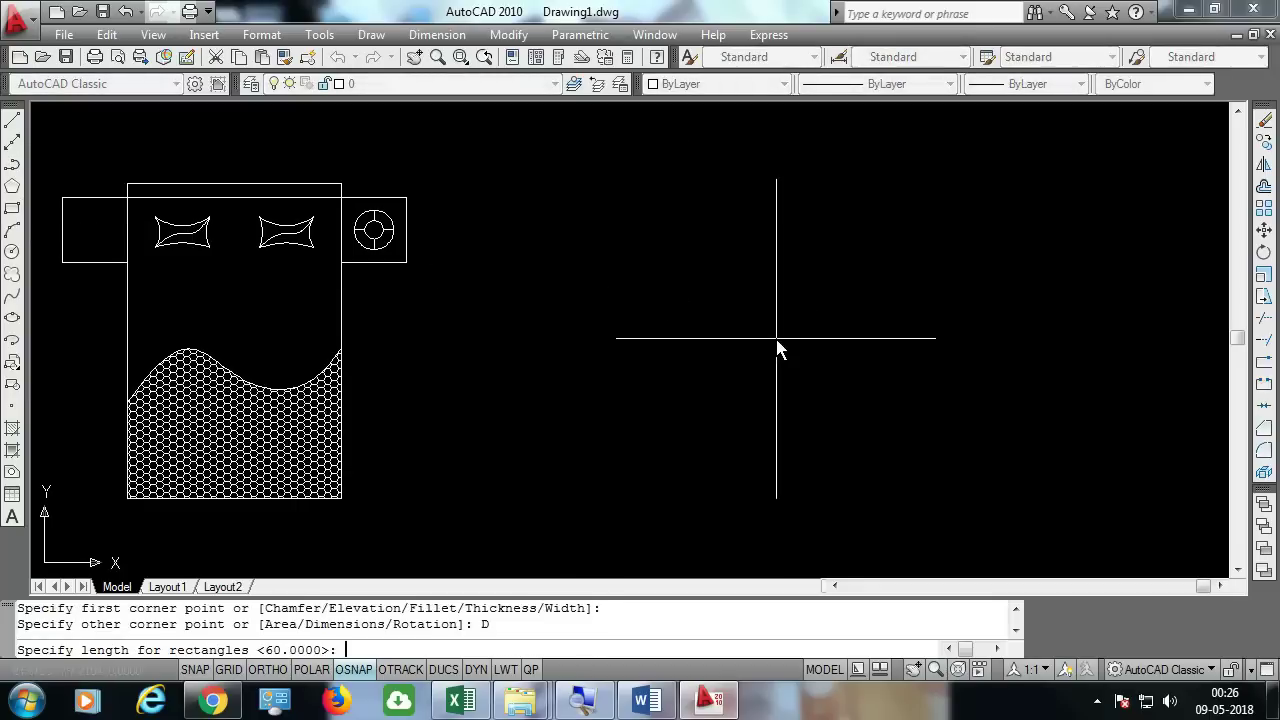
key("Return")
type("18")
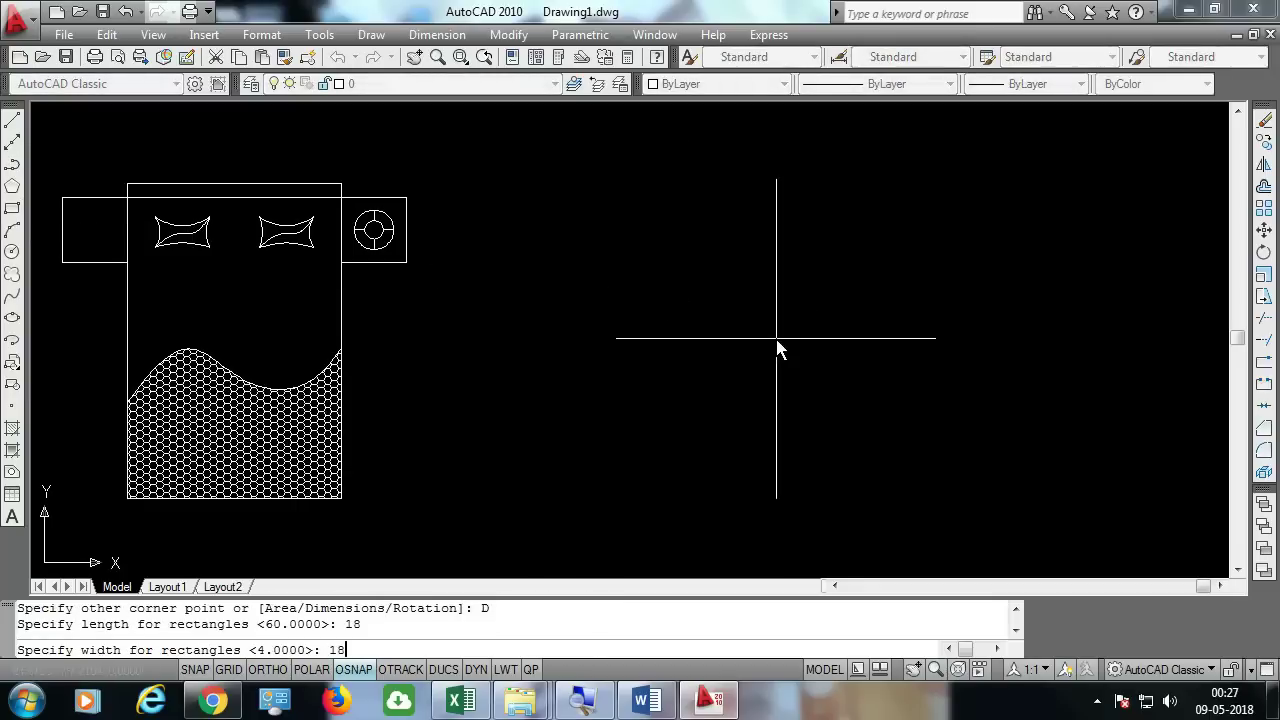
key("Return")
left_click(732, 345)
type("C")
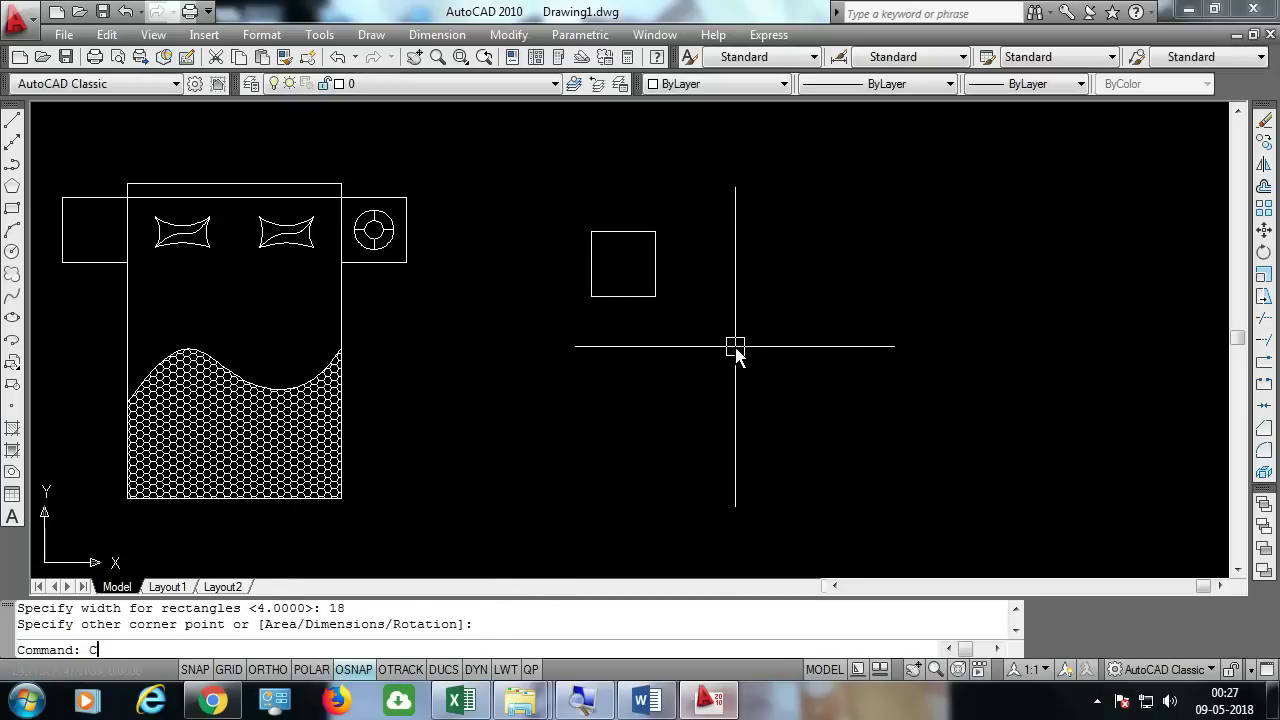
- Round the square's bottom-left and bottom-right corners with a fillet radius of 3
key("Escape")
scroll(638, 280, "up", 2)
type("F")
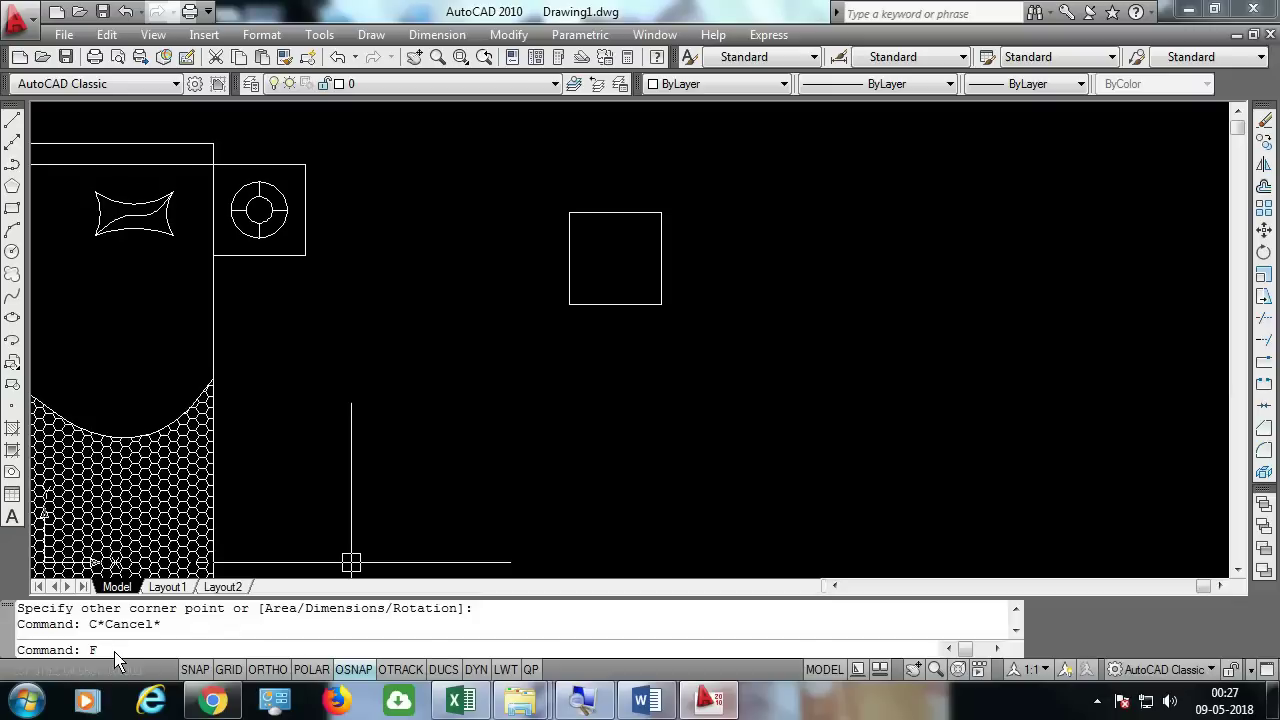
key("Return")
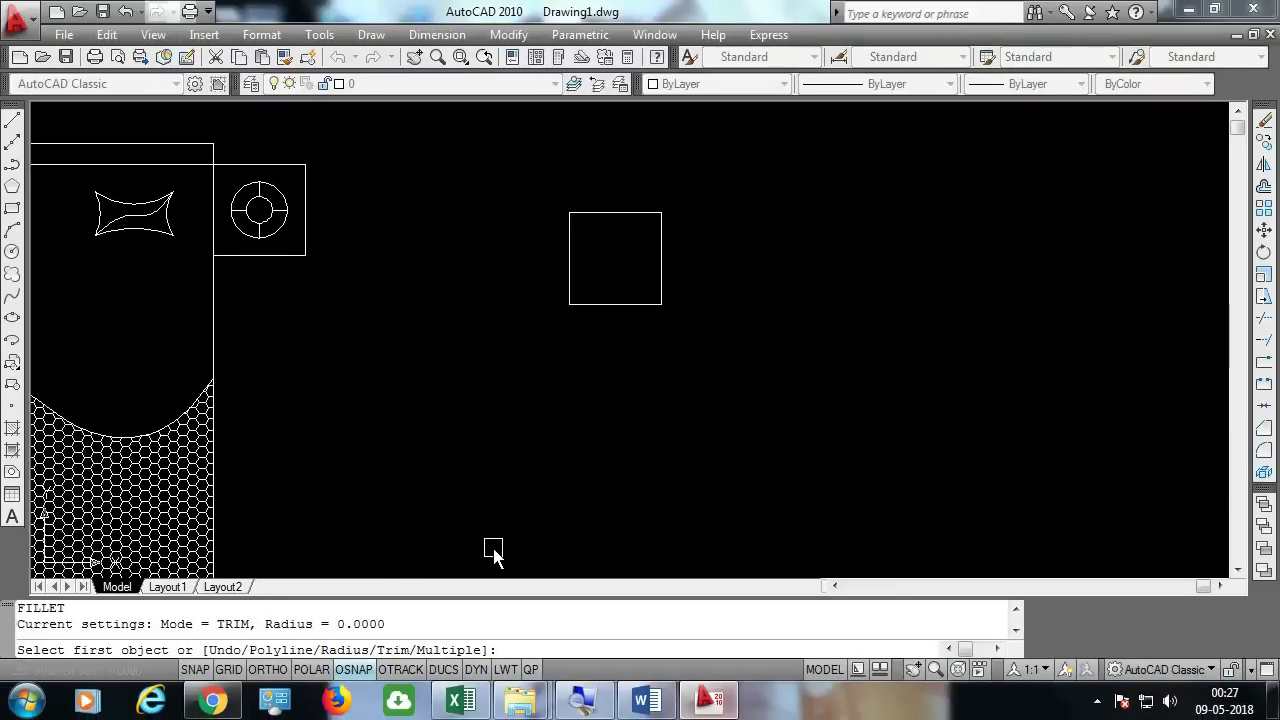
type("R")
key("Return")
type("3")
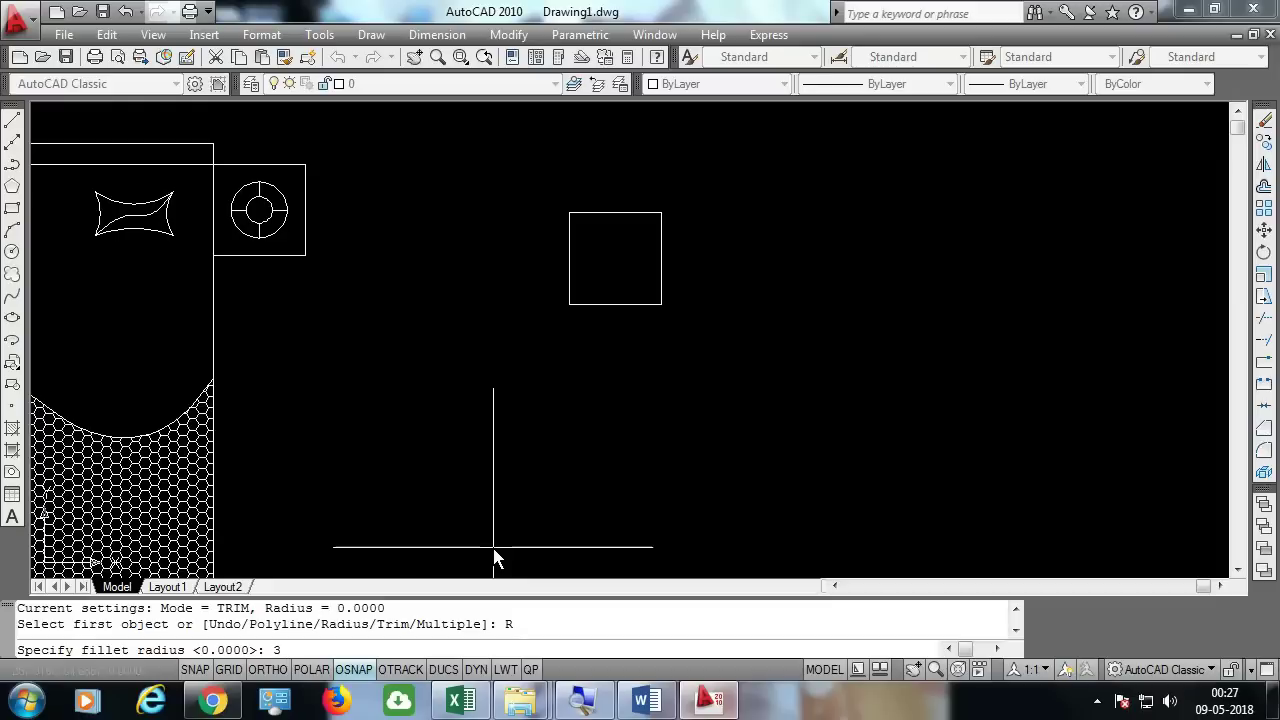
key("Return")
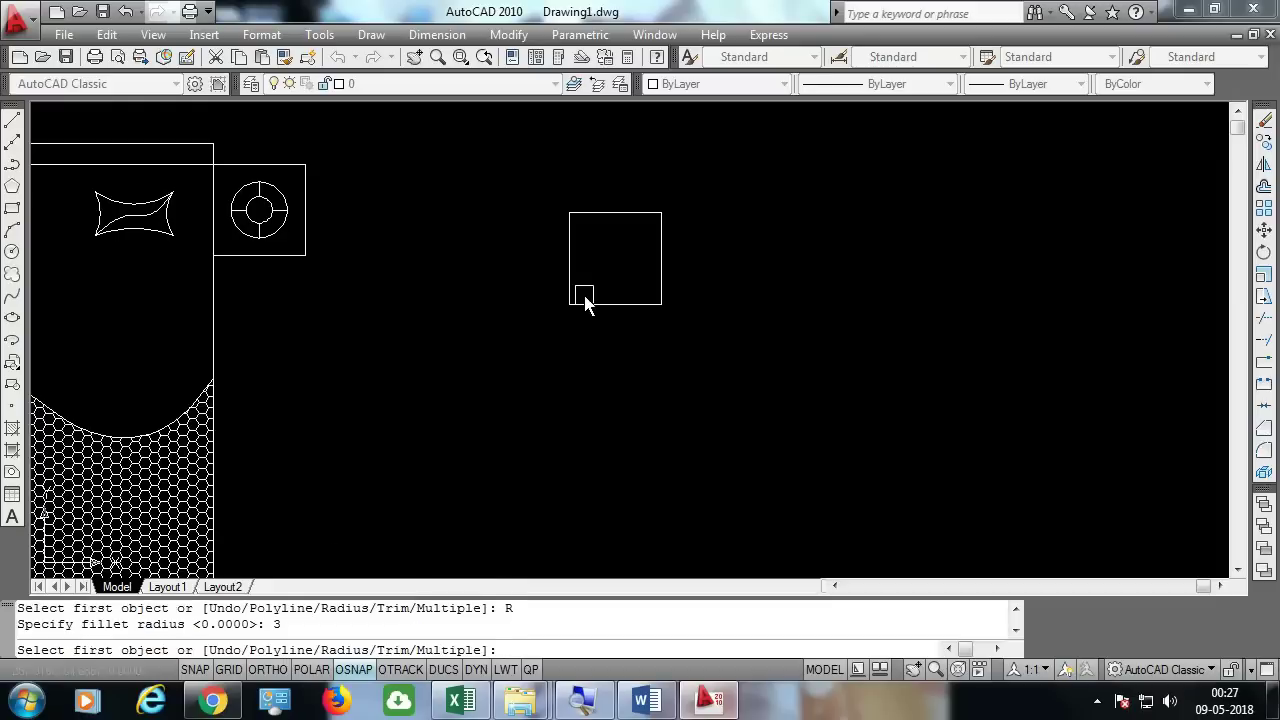
left_click(586, 302)
left_click(571, 290)
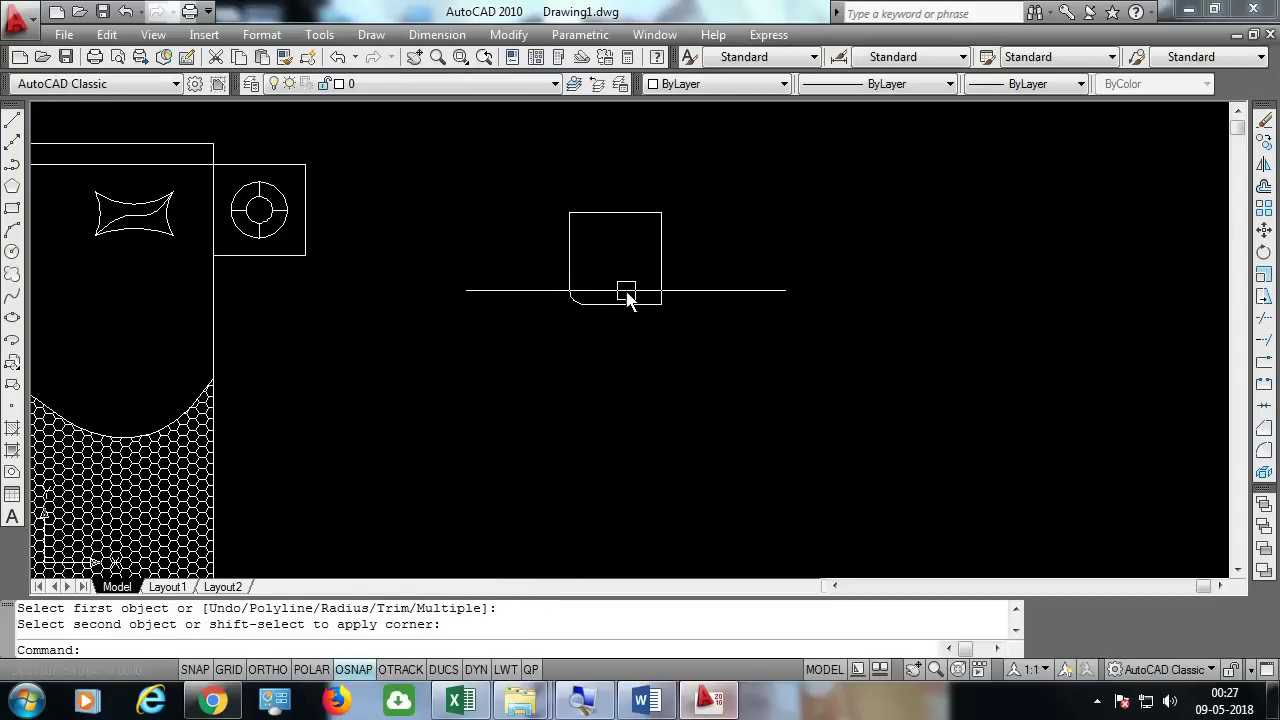
key("Return")
left_click(637, 303)
left_click(660, 282)
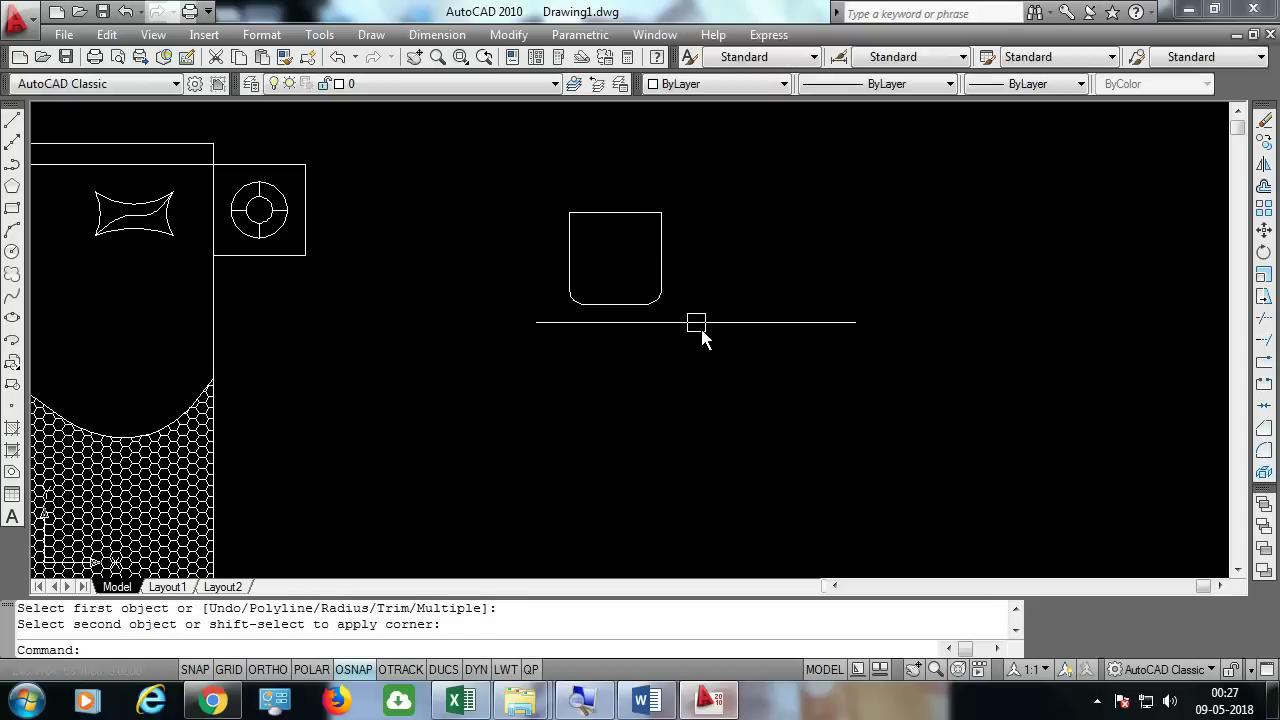
scroll(728, 248, "up", 2)
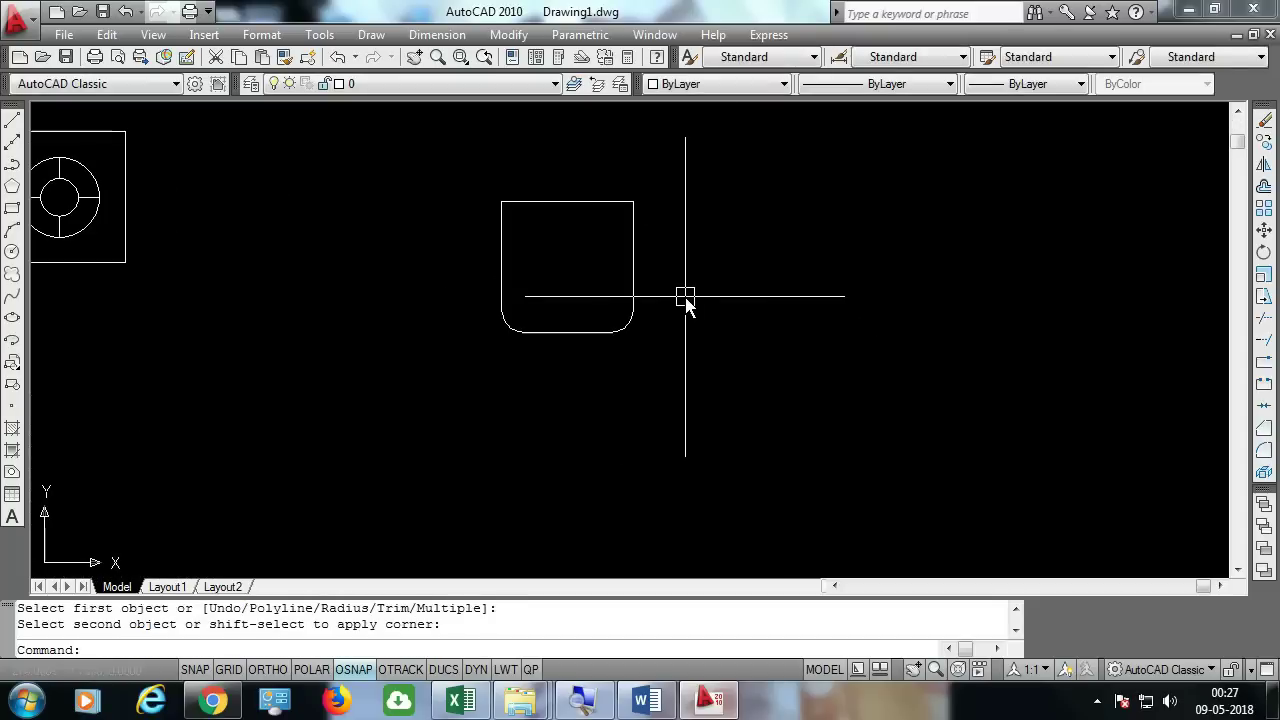
type("CO")
- Copy the cushion square twice to the right, corner to corner, forming a row of three
key("Return")
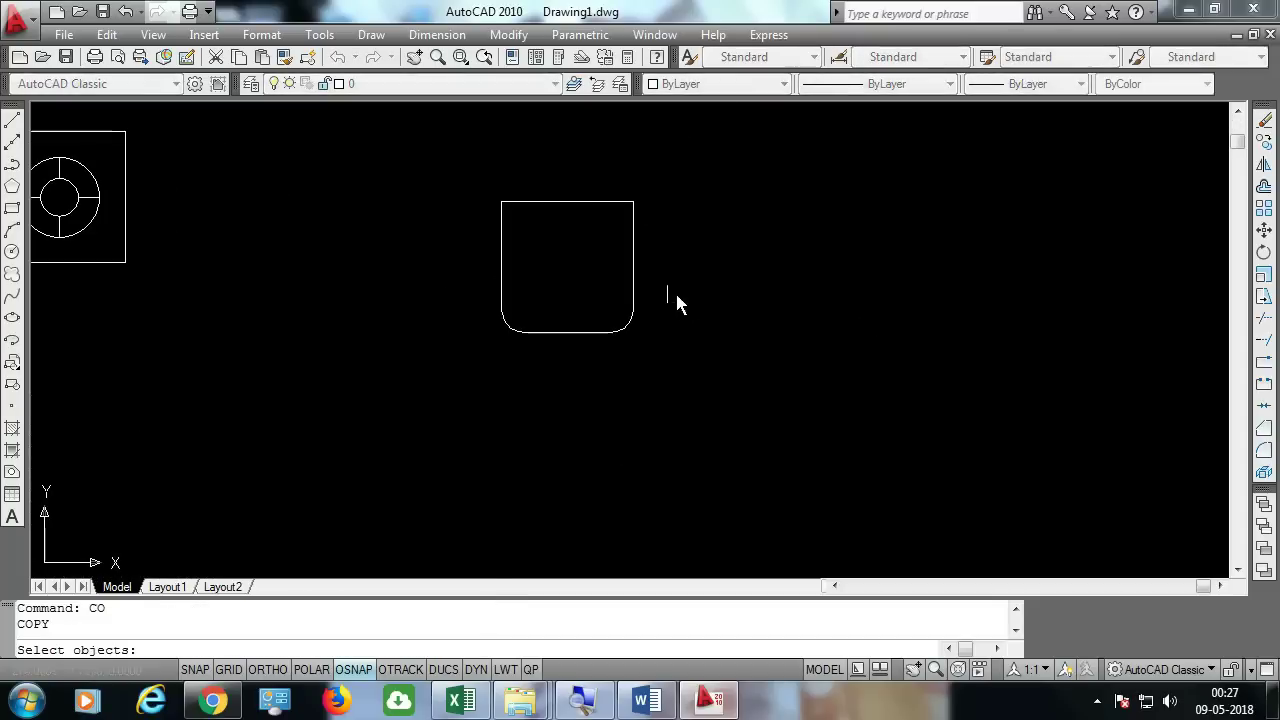
left_click(590, 210)
key("Return")
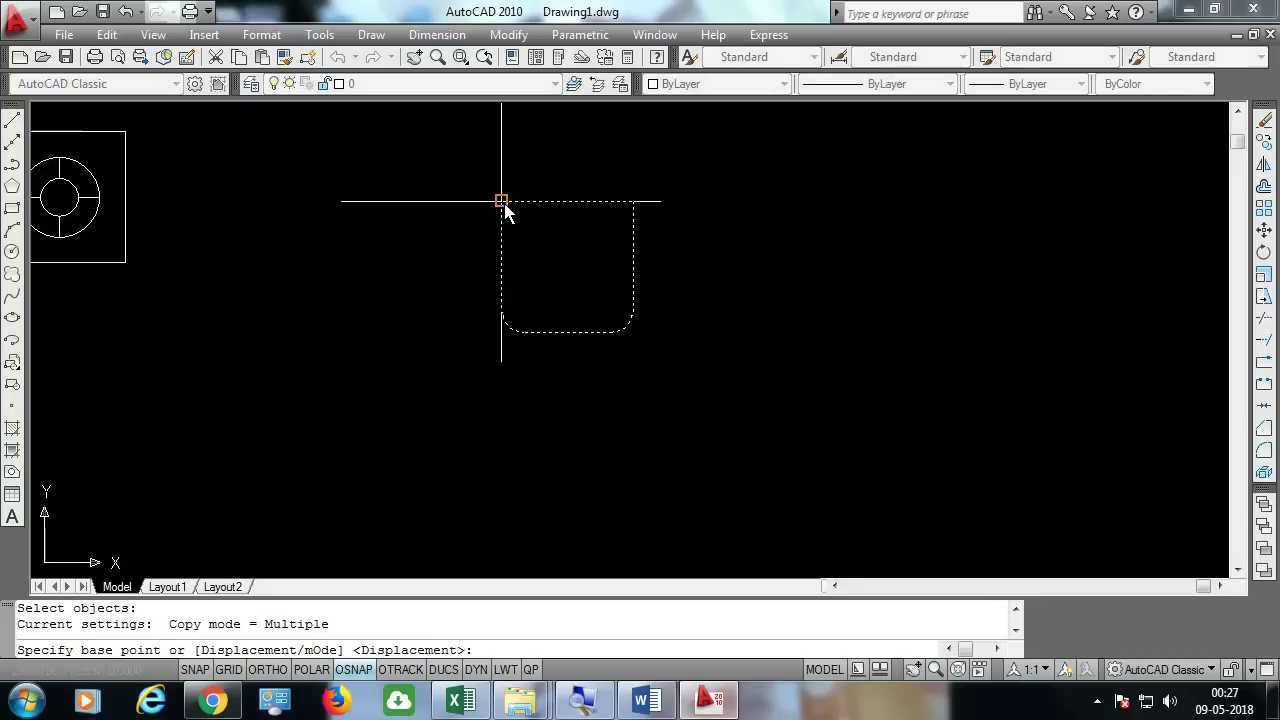
left_click(501, 201)
left_click(633, 201)
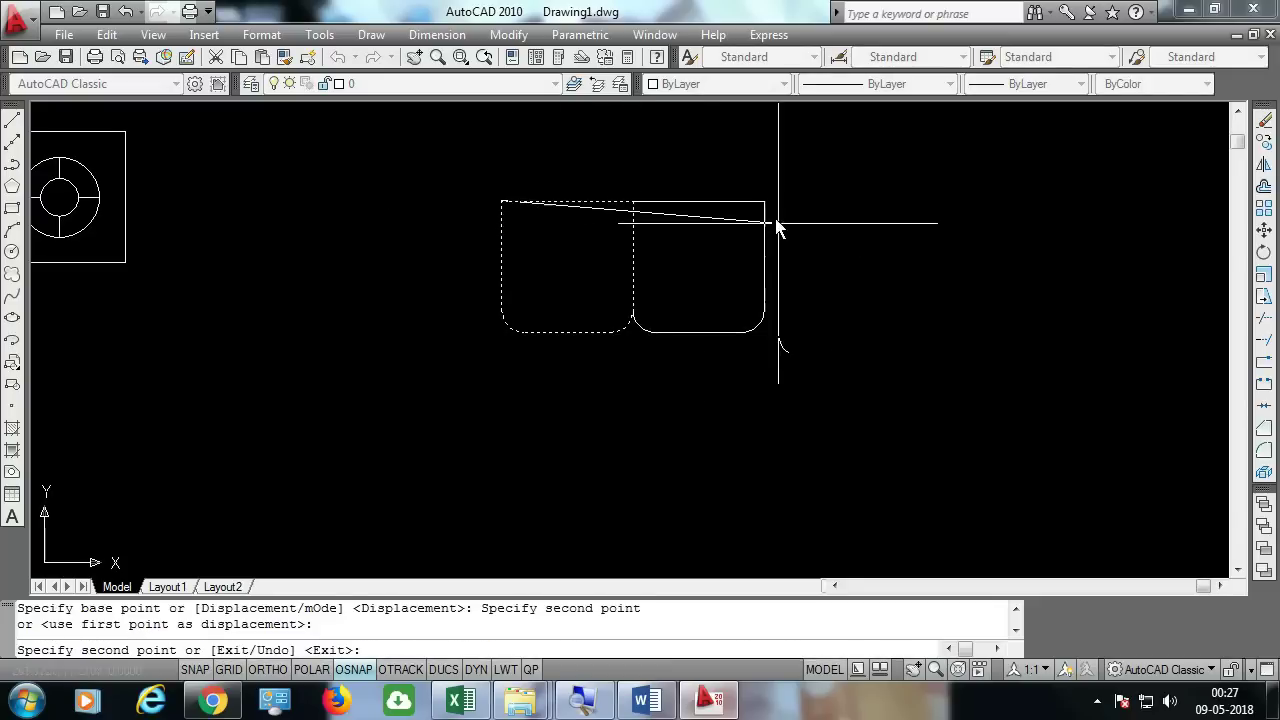
left_click(765, 201)
key("Escape")
type("P")
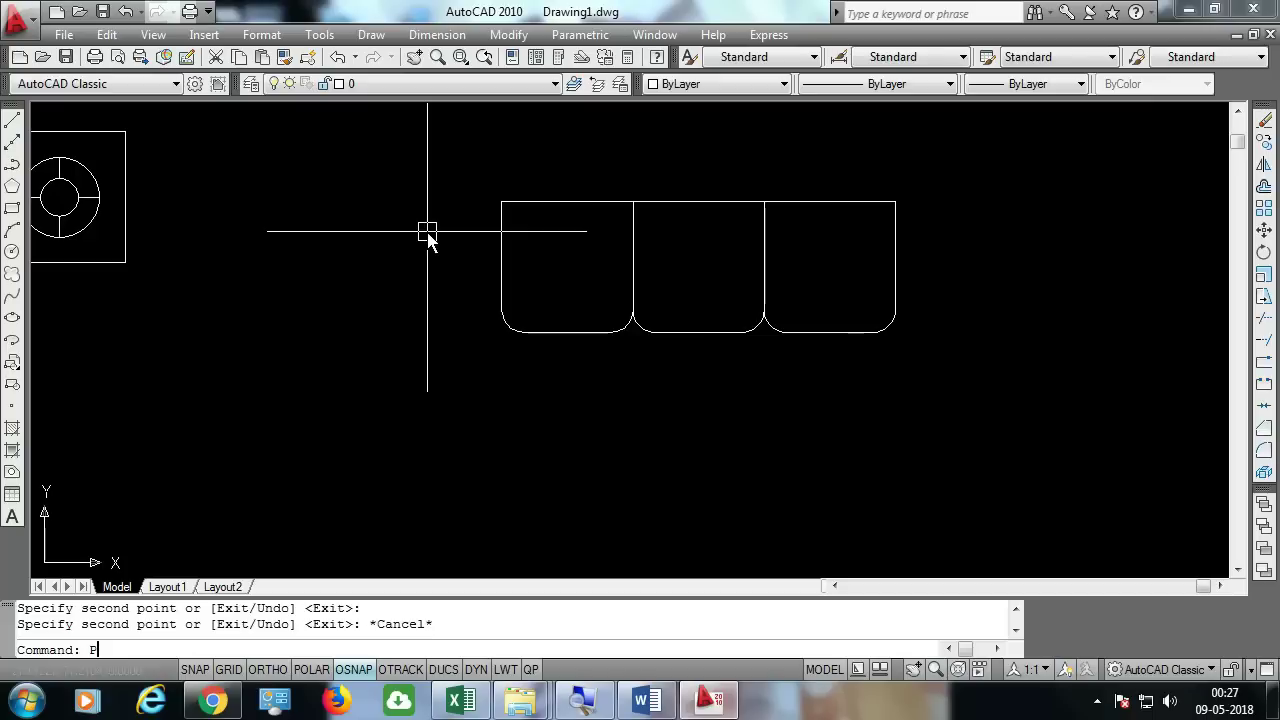
- Draw the left armrest polyline from the first cushion's corner: 4 left, 12 down, Ortho on
type("L")
key("Return")
left_click(501, 201)
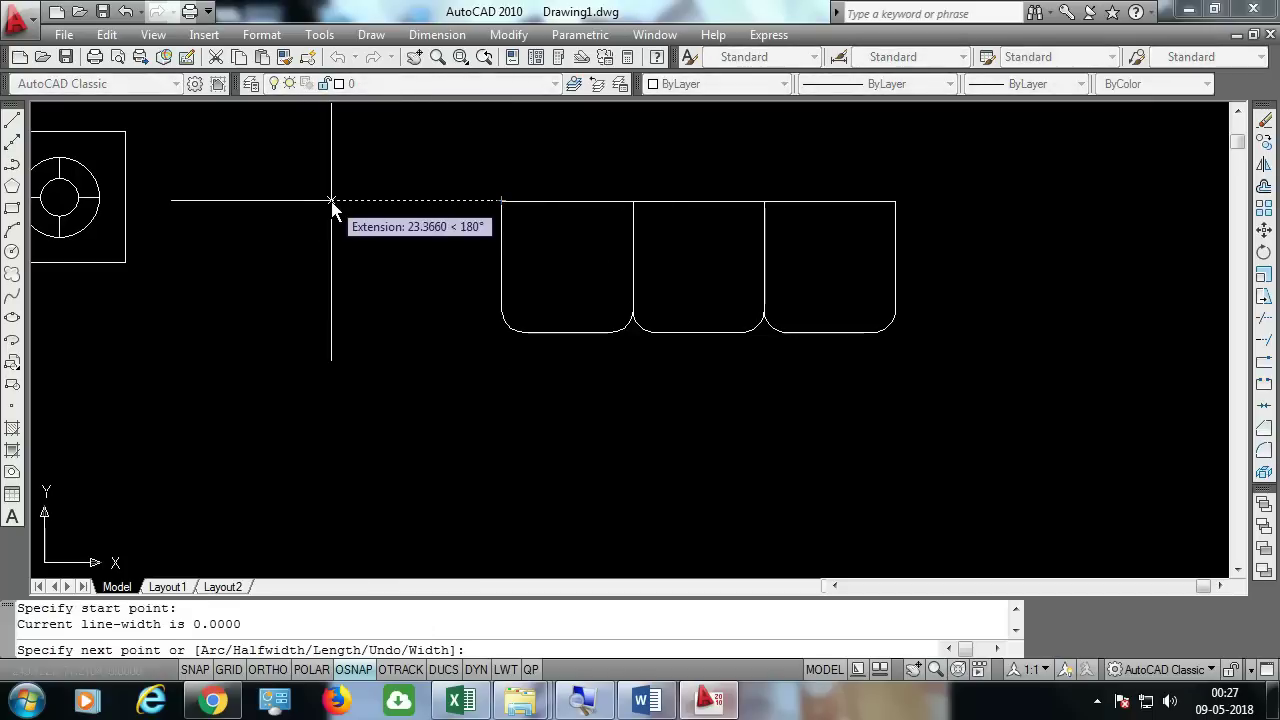
key("F8")
type("4")
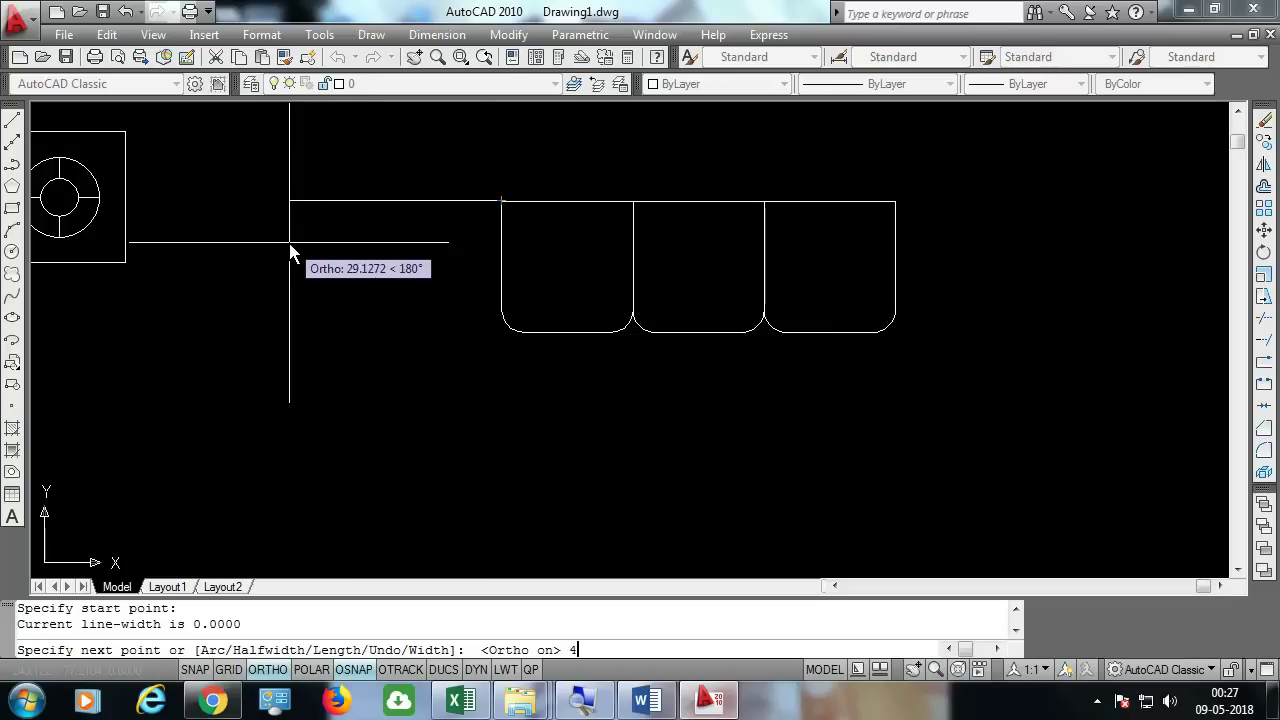
key("Return")
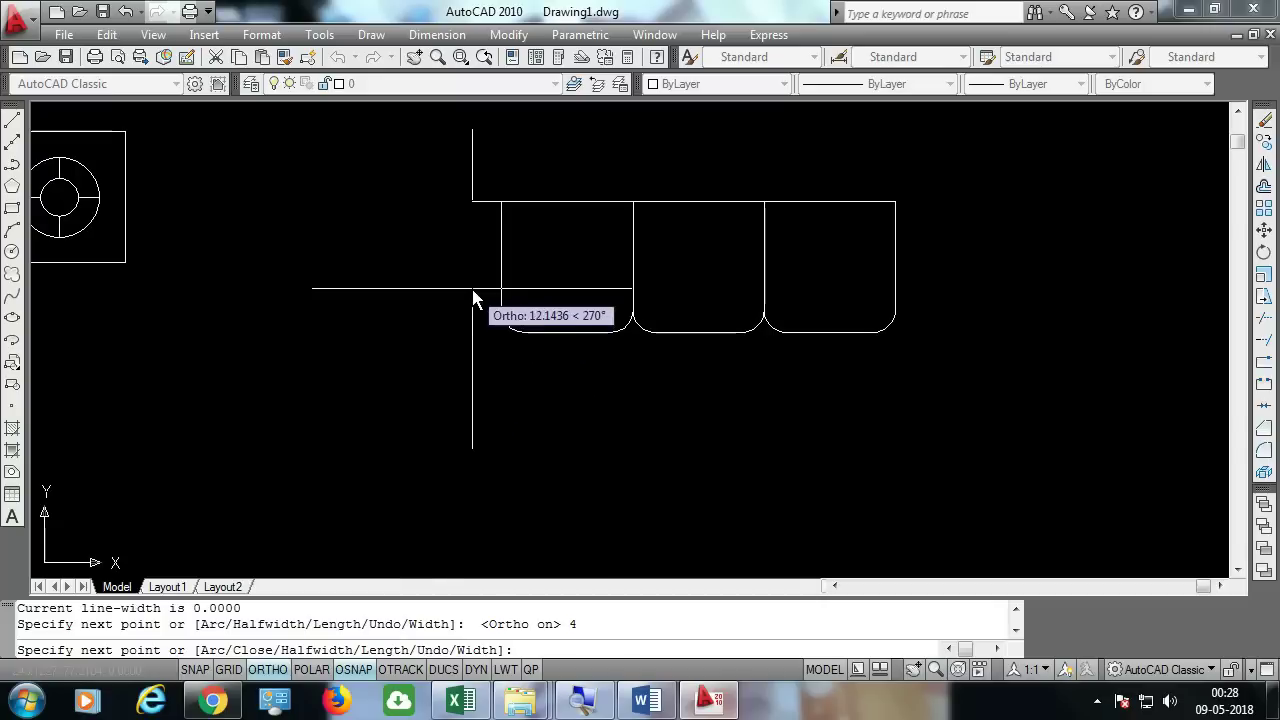
type("12")
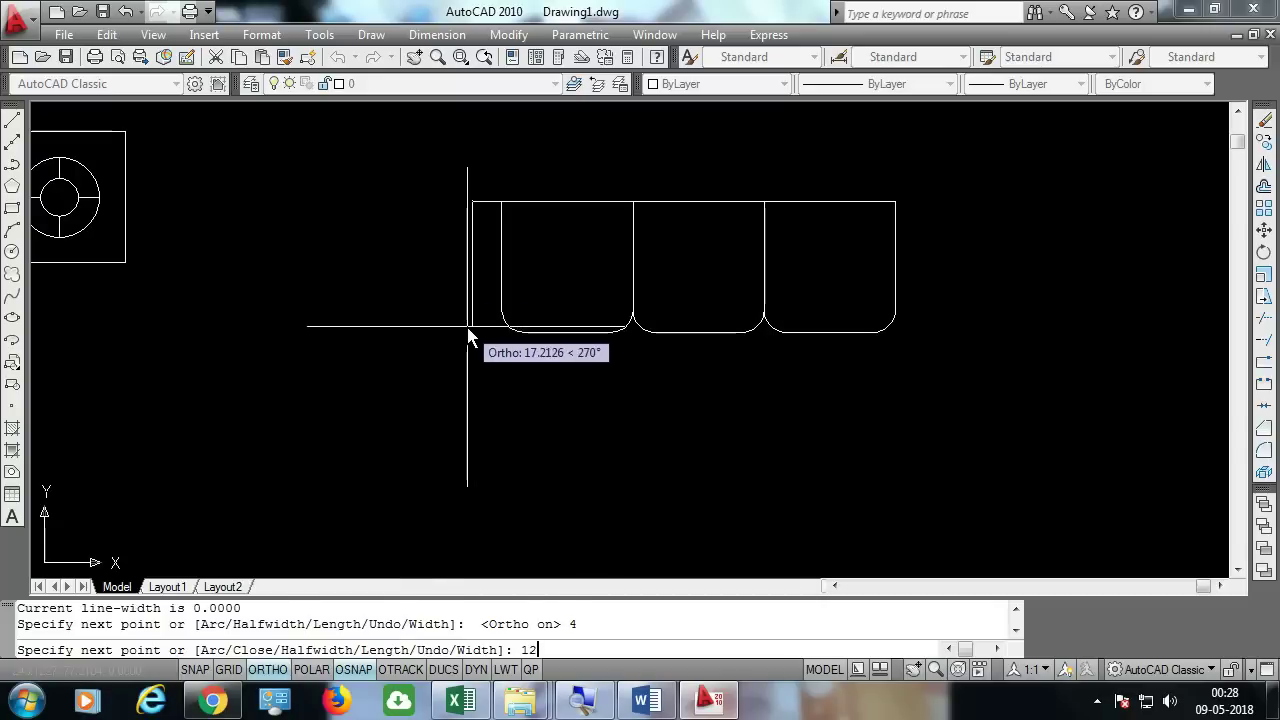
key("Return")
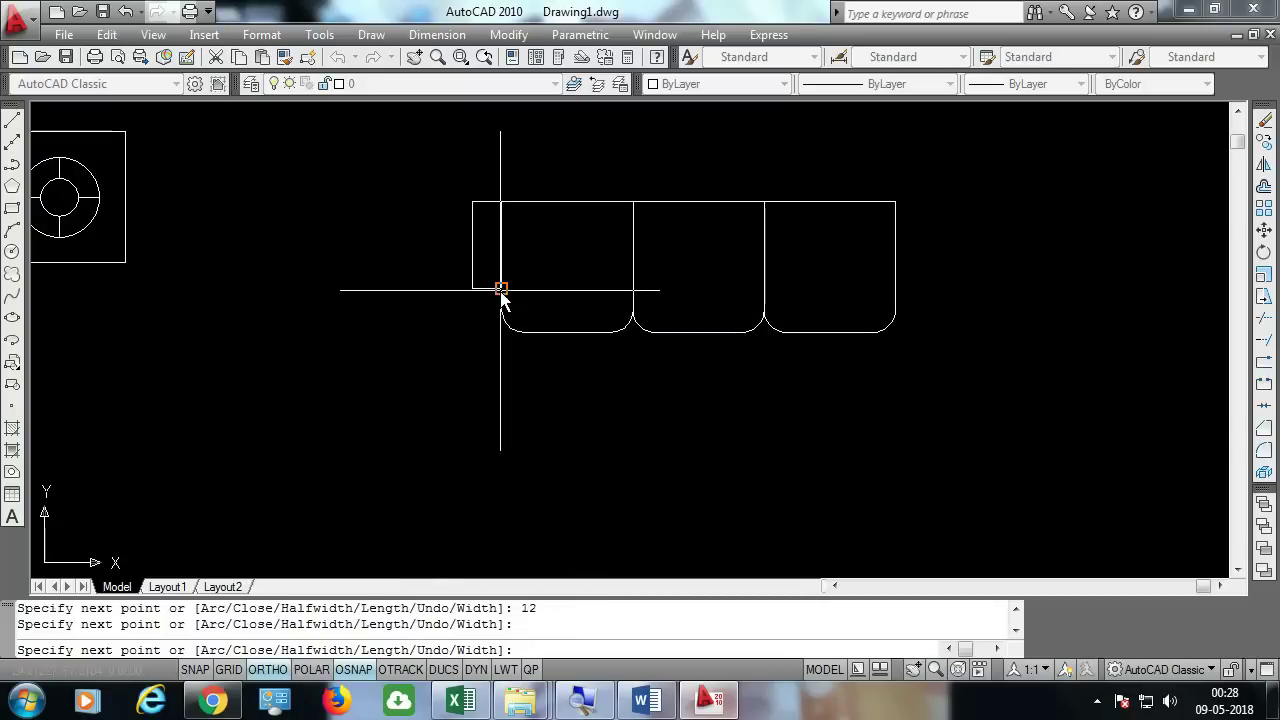
key("Escape")
type("M")
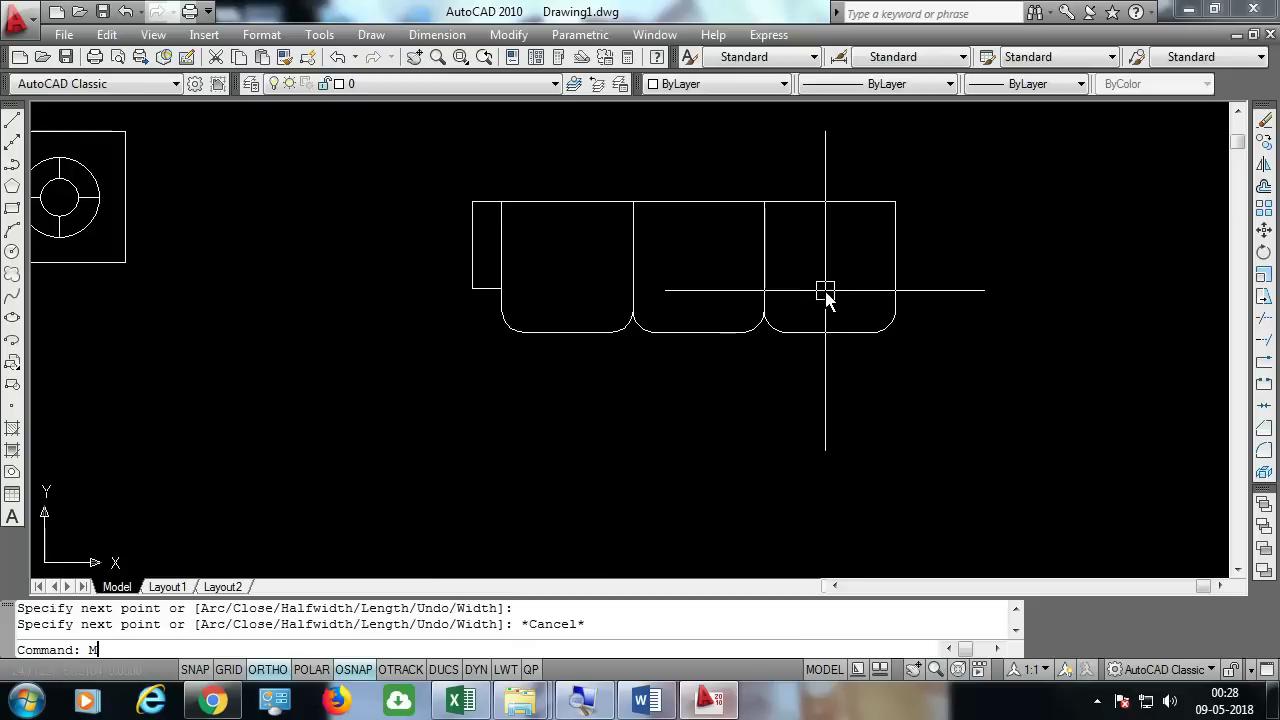
- Mirror the left armrest about the middle cushion's centre to create the right armrest
type("I")
key("Return")
left_click(472, 252)
key("Return")
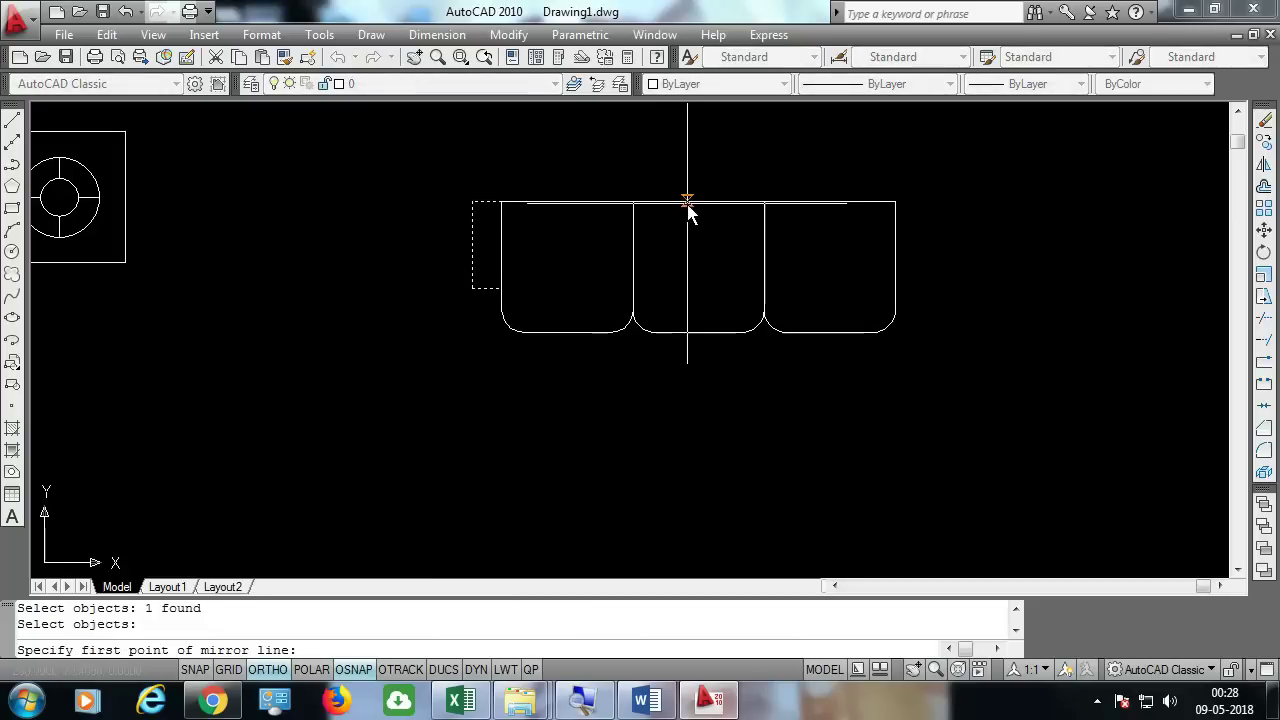
left_click(699, 202)
left_click(699, 331)
key("Return")
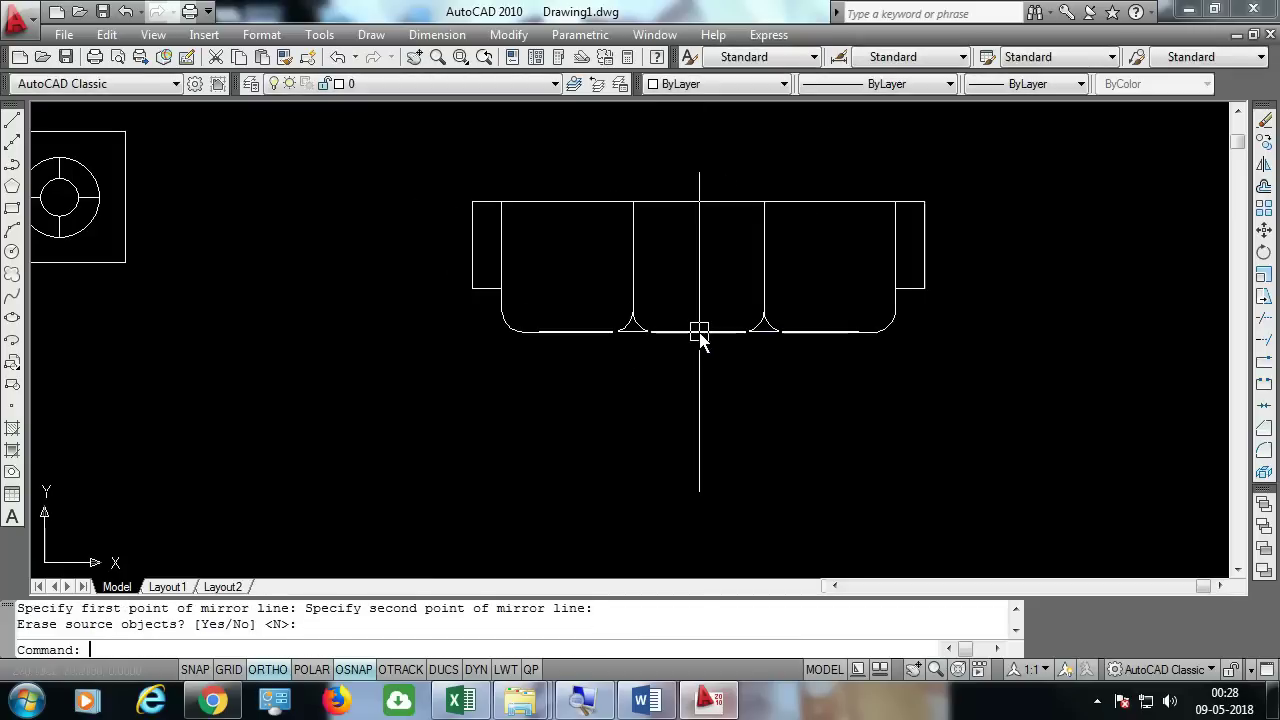
left_click(12, 164)
left_click(473, 201)
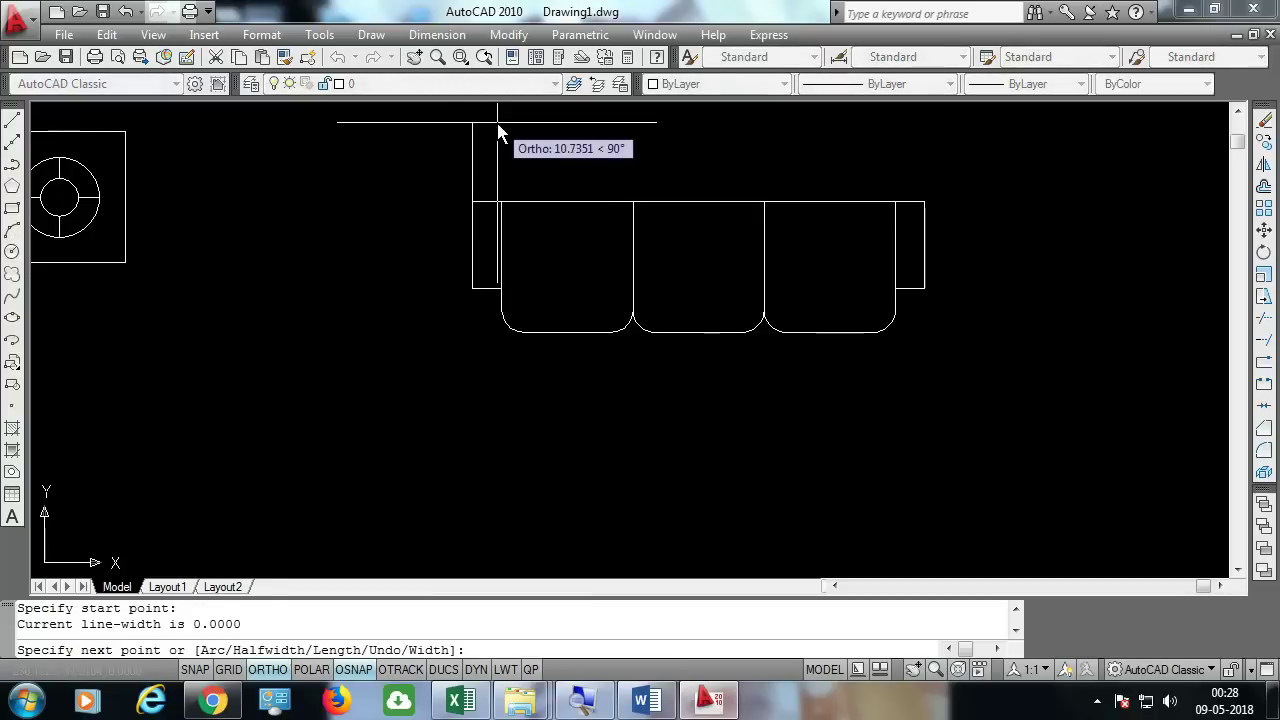
type("4")
- Draw the backrest strip: 4 up from the left armrest, then 62 across to the right armrest
key("Return")
type("6")
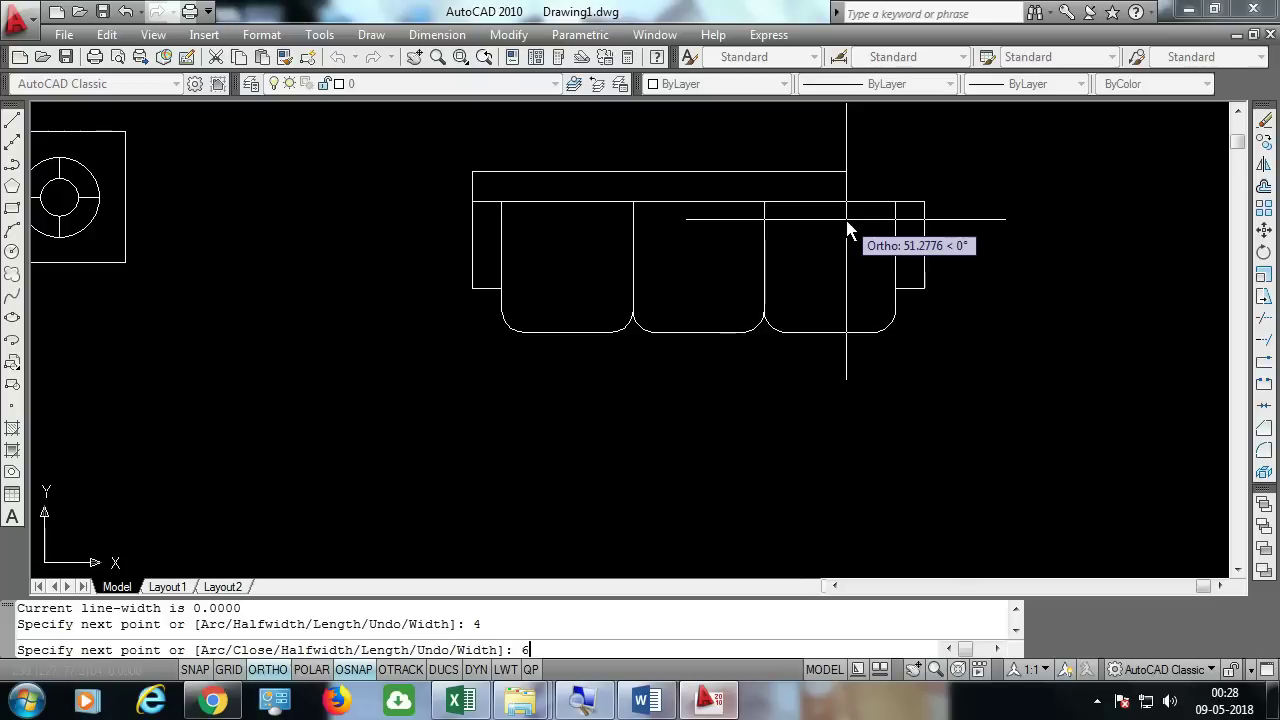
type("2")
key("Return")
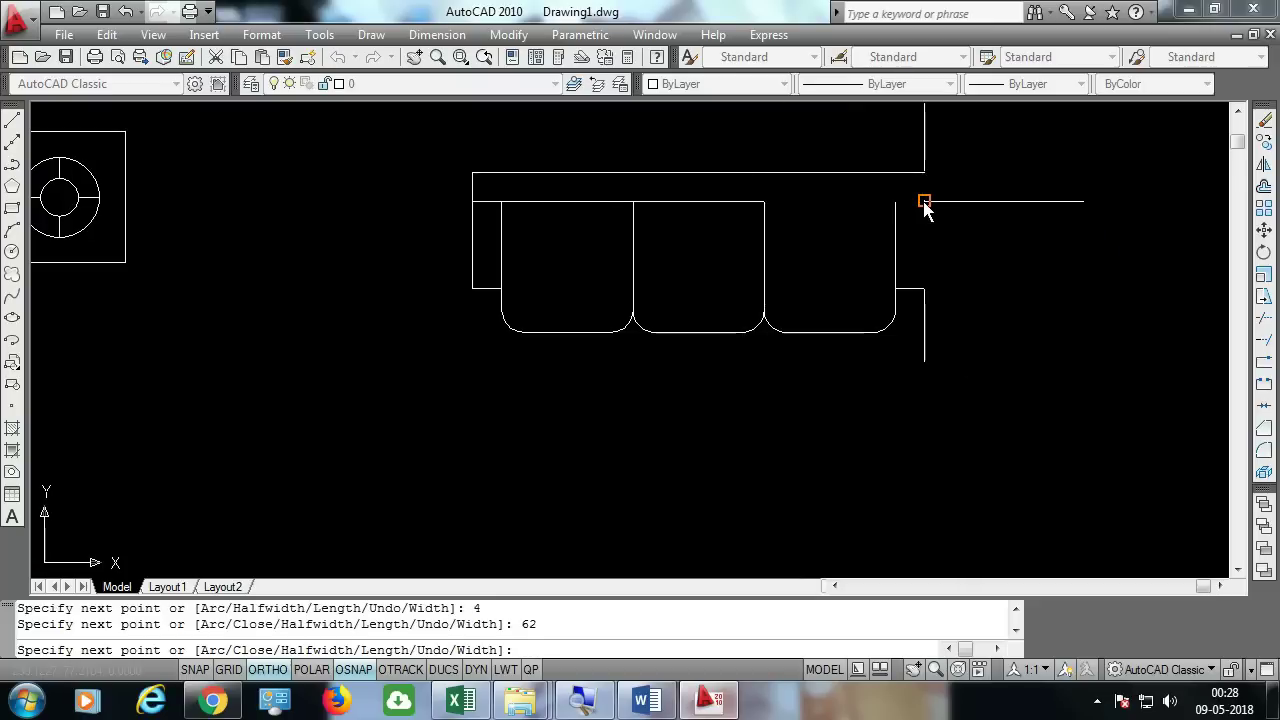
key("Escape")
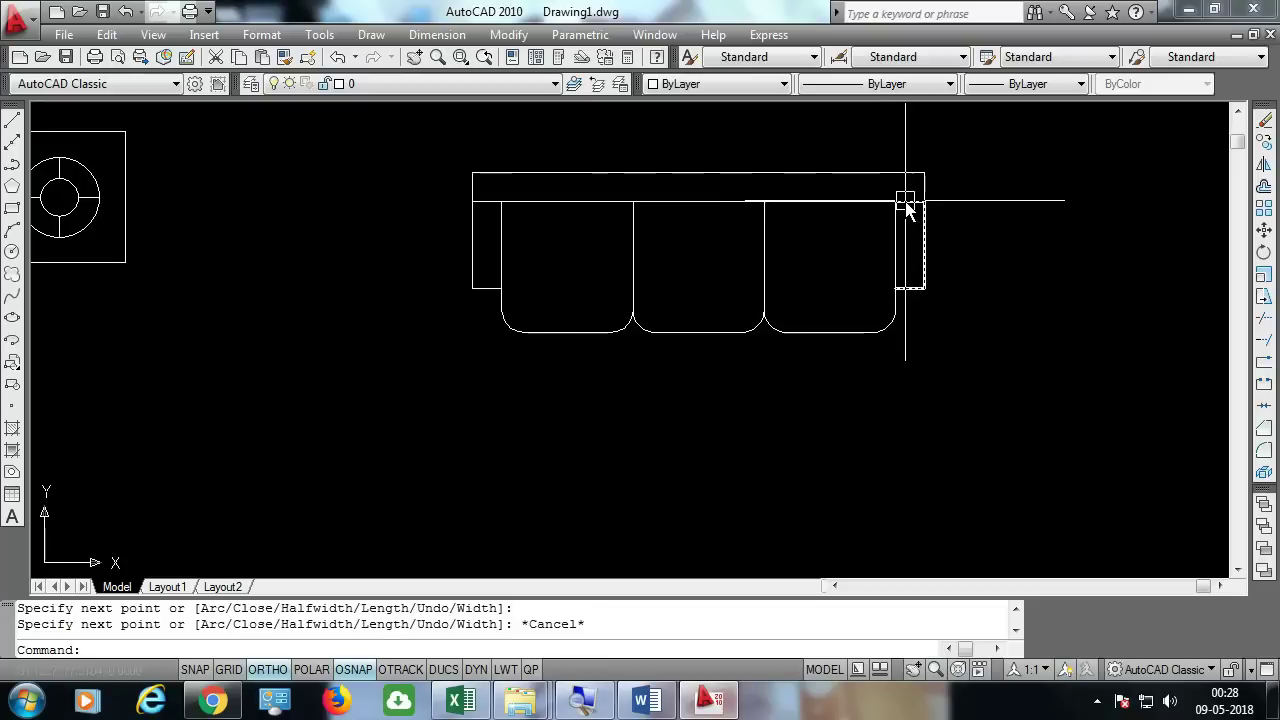
type("tr")
key("Return")
key("Return")
- Trim the left armrest line at the backrest and the cushion line inside the right armrest
scroll(535, 195, "up", 3)
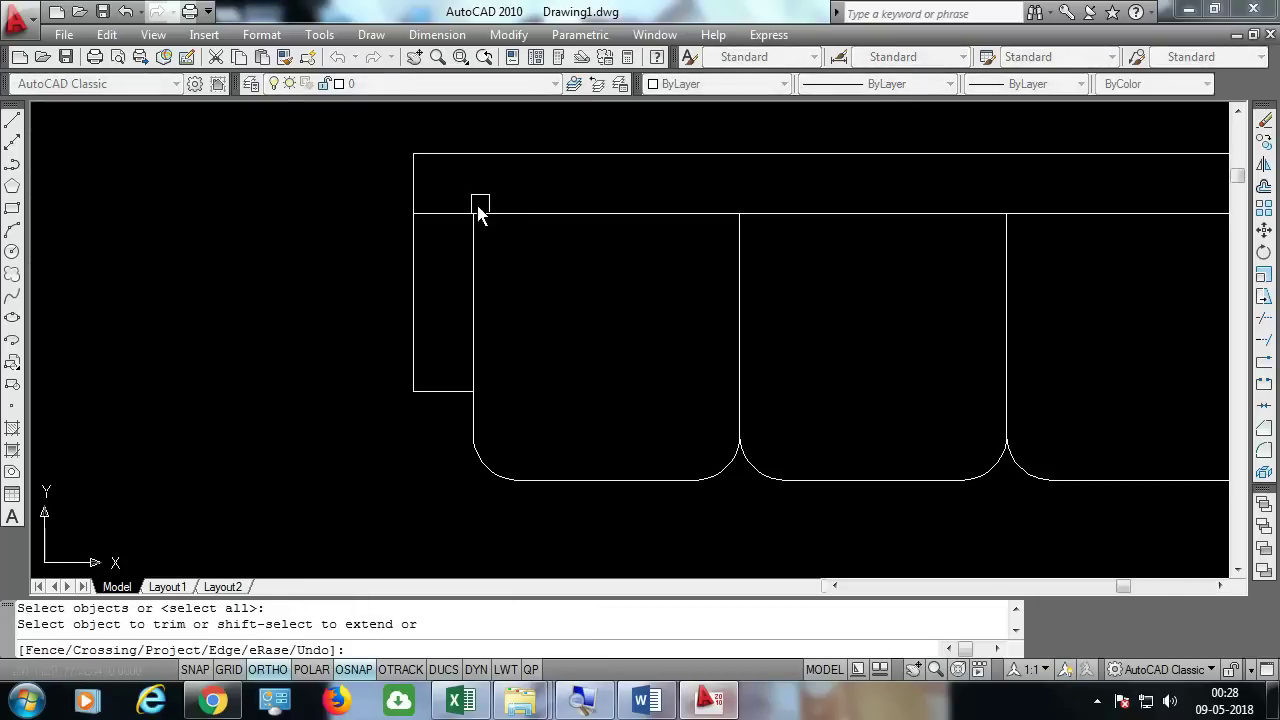
left_click(429, 215)
scroll(430, 230, "down", 4)
scroll(790, 243, "up", 3)
left_click(750, 240)
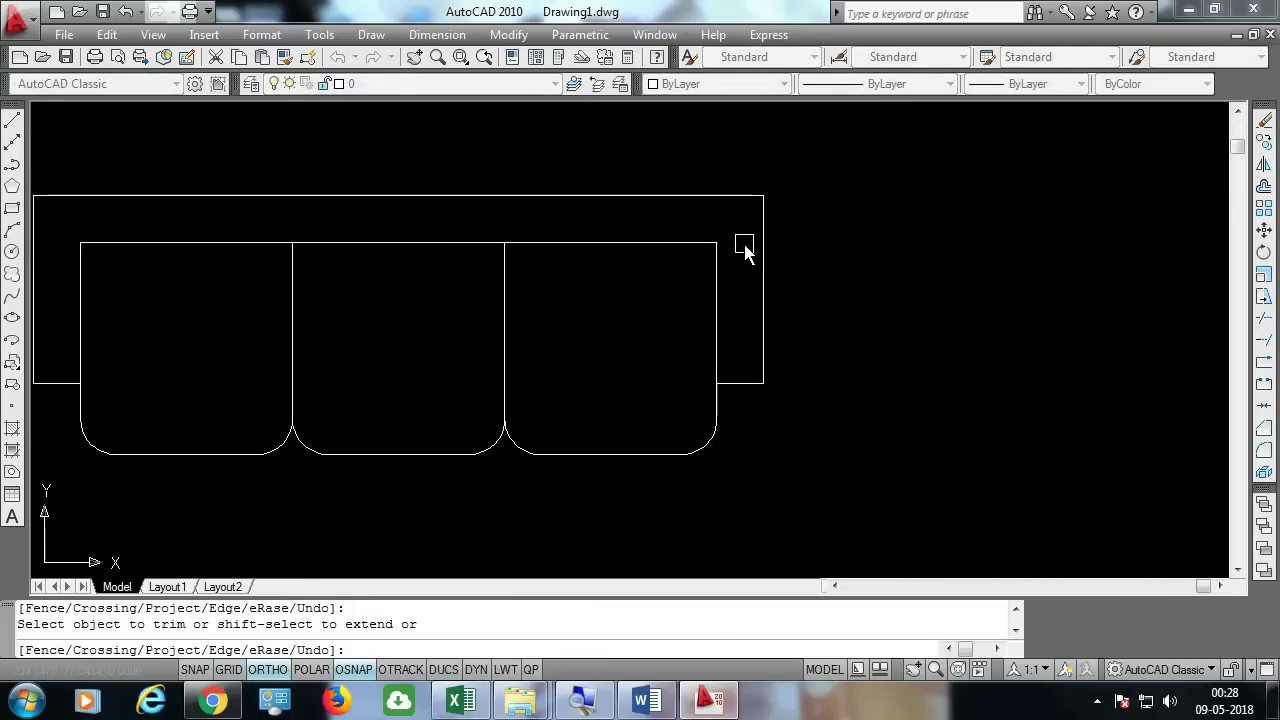
scroll(745, 248, "down", 3)
key("Escape")
- Fillet the backrest's top corners and the outer cushion corners with radius 3 using Multiple
key("Return")
type("r")
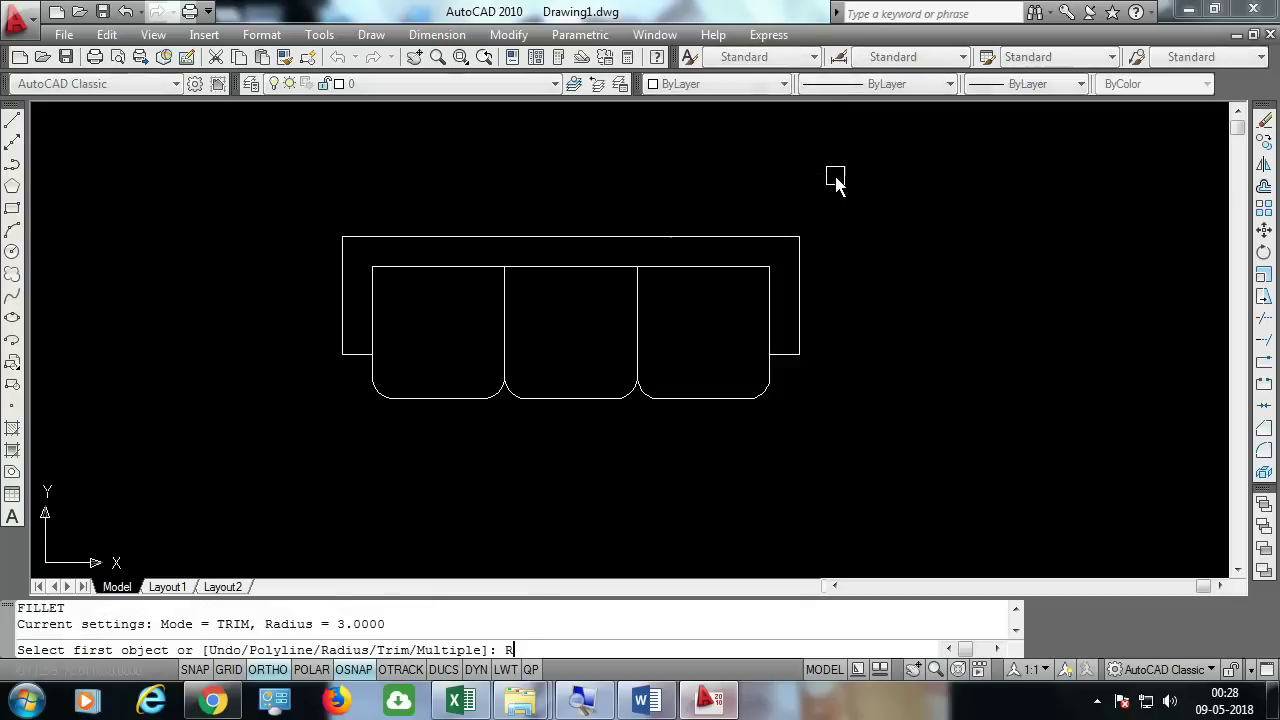
key("Return")
key("Return")
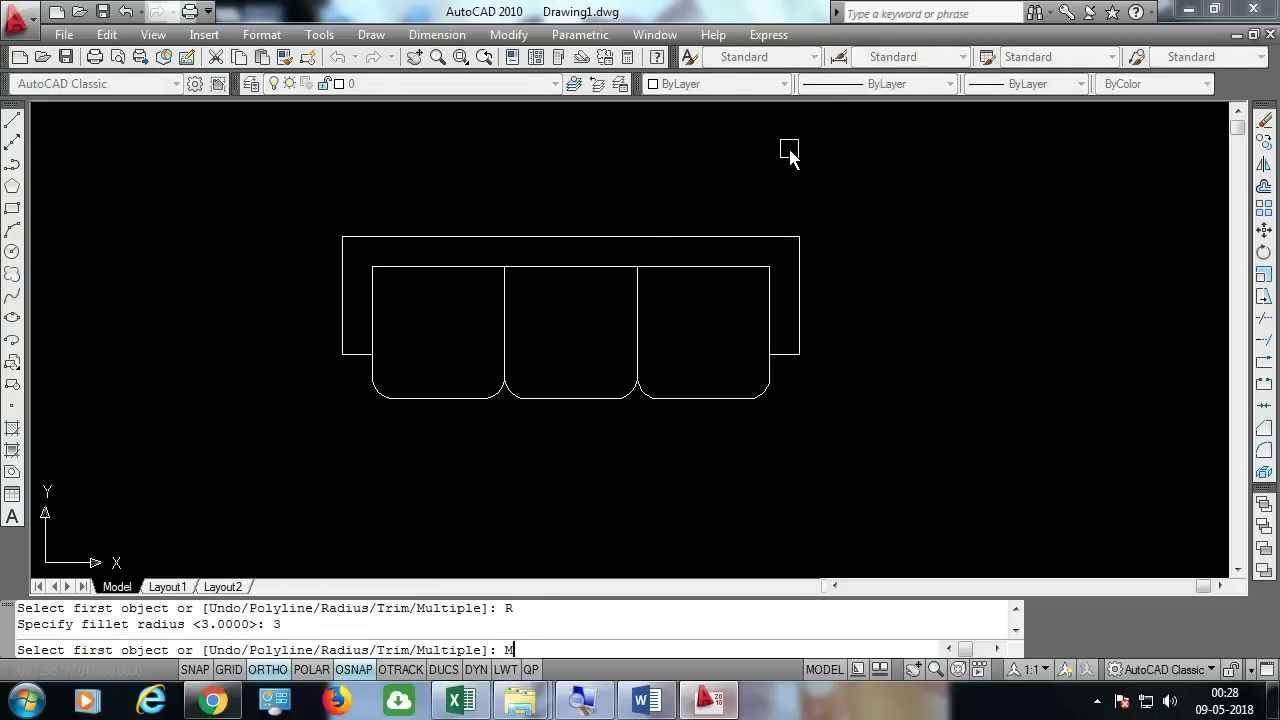
key("Return")
left_click(350, 258)
left_click(362, 238)
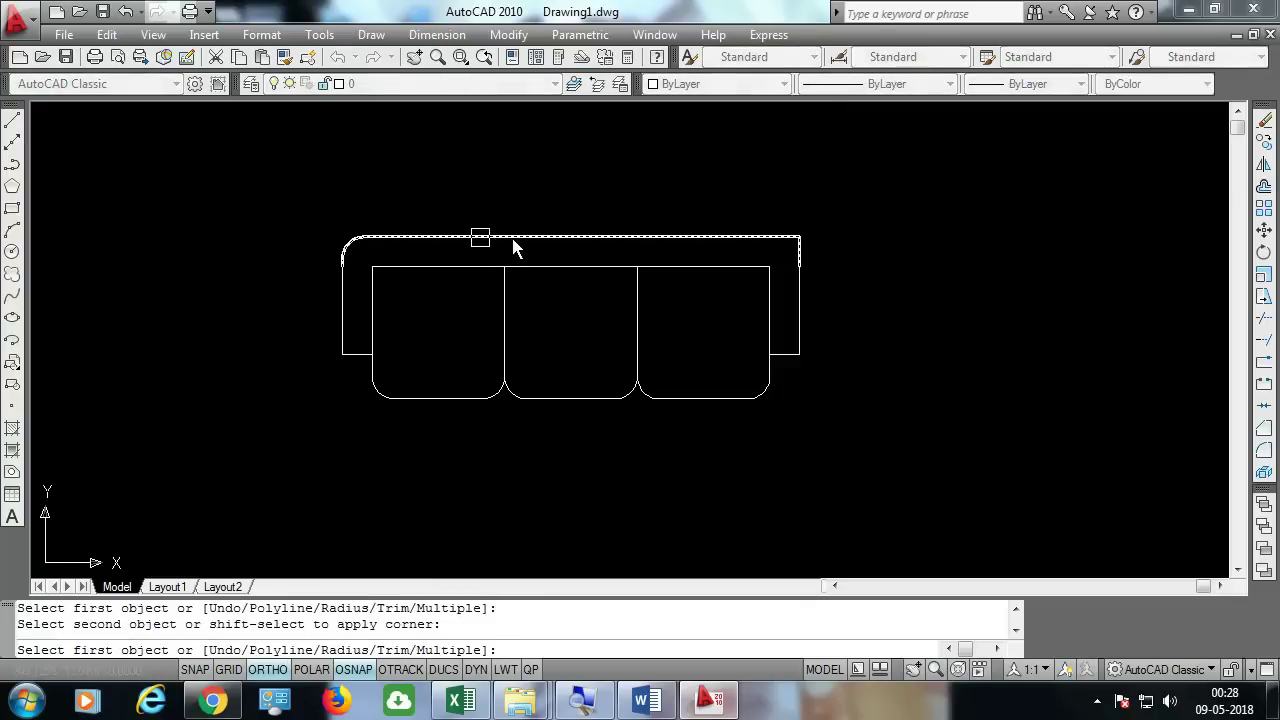
left_click(790, 243)
left_click(800, 271)
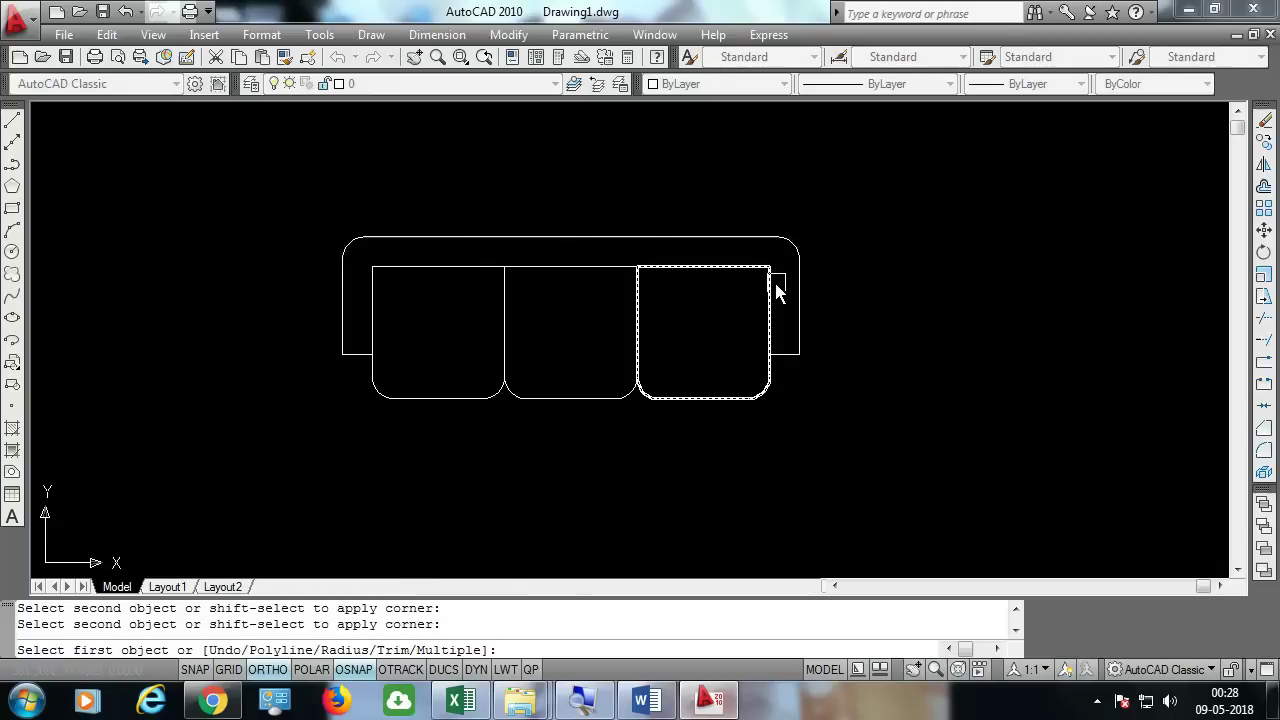
left_click(760, 274)
left_click(760, 274)
left_click(408, 276)
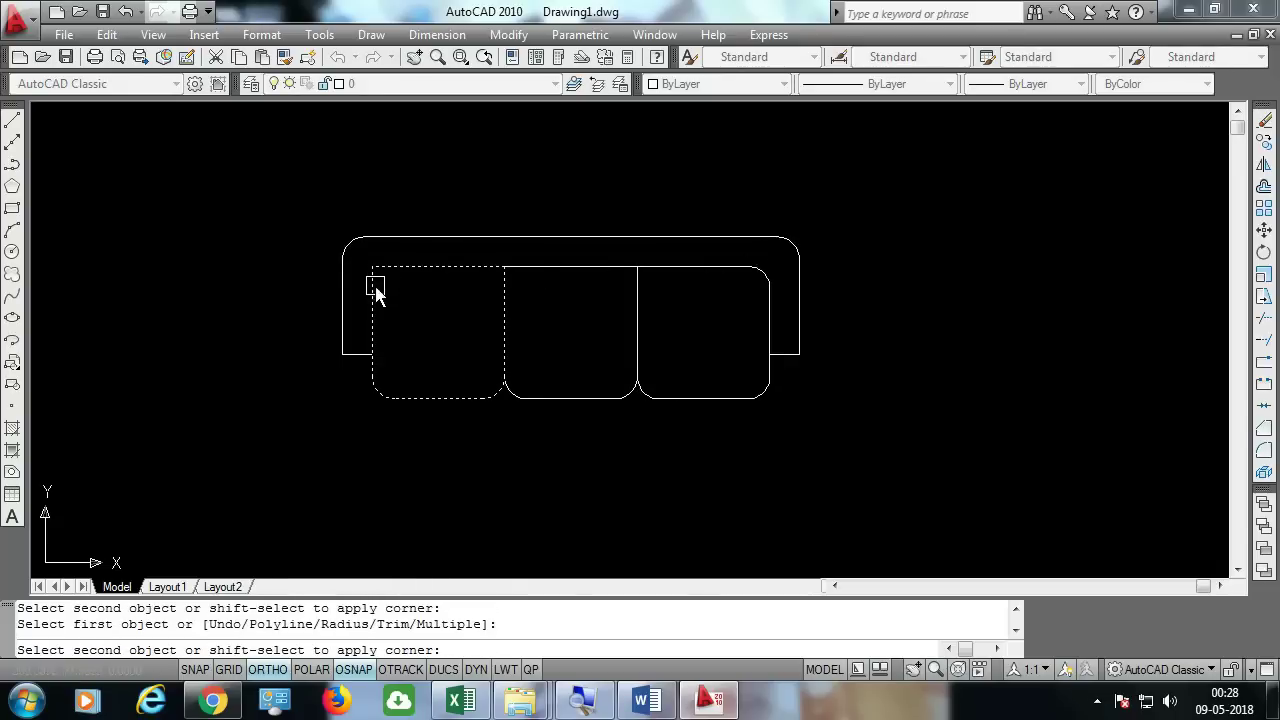
left_click(372, 280)
key("Escape")
scroll(505, 310, "down", 2)
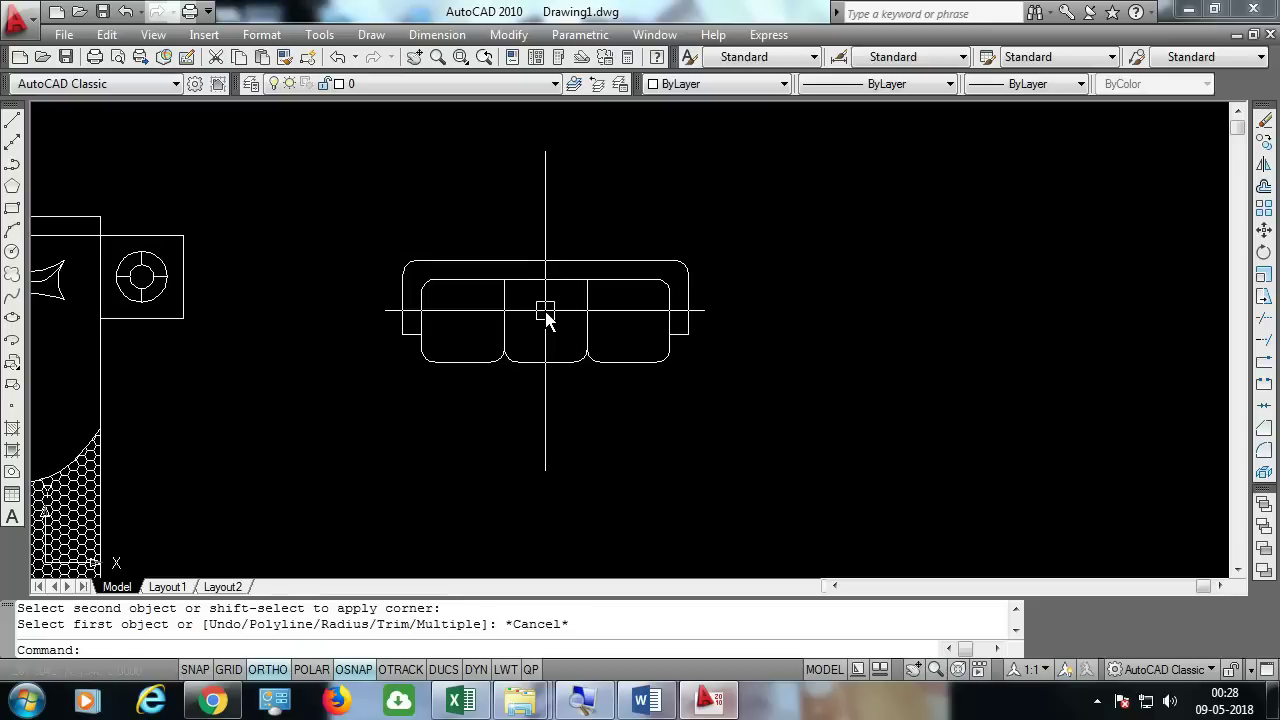
mouse_move(527, 436)
middle_mouse_down()
mouse_move(552, 388)
mouse_move(531, 379)
mouse_move(734, 374)
mouse_move(403, 390)
mouse_move(549, 369)
mouse_move(555, 355)
middle_mouse_up()
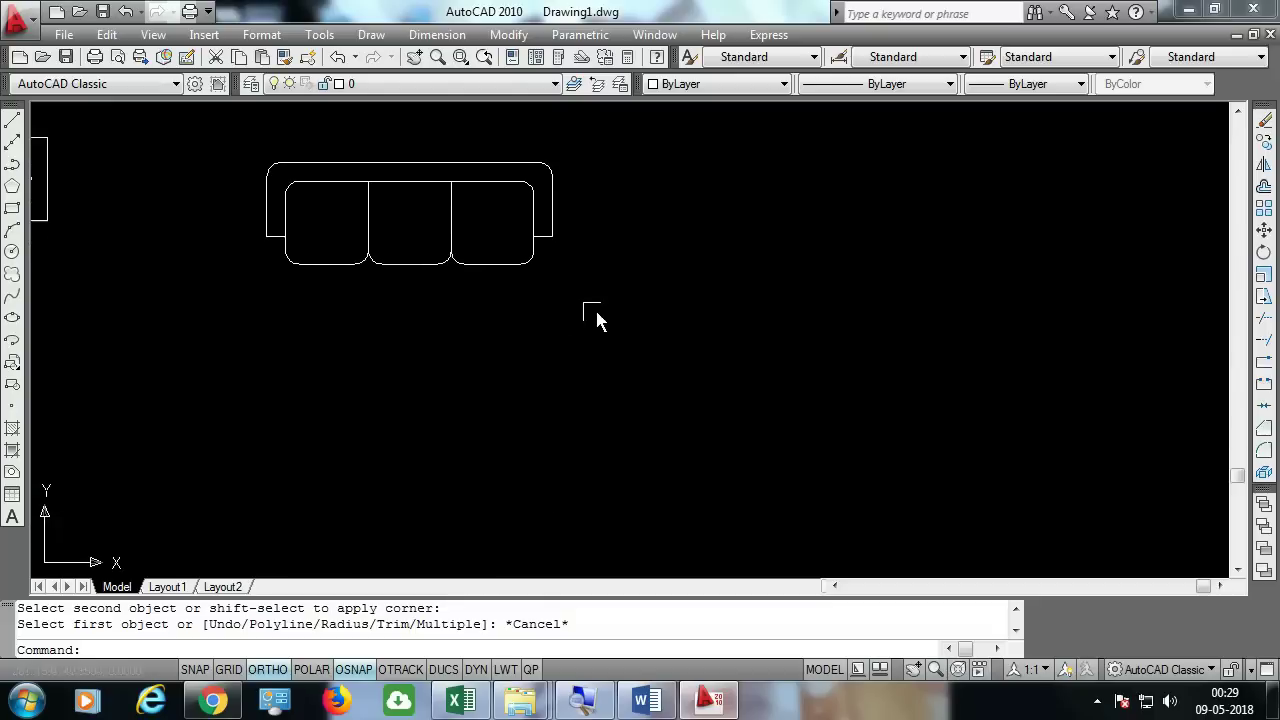
type("CO")
- Copy the whole sofa to a new spot below and to the right
key("Return")
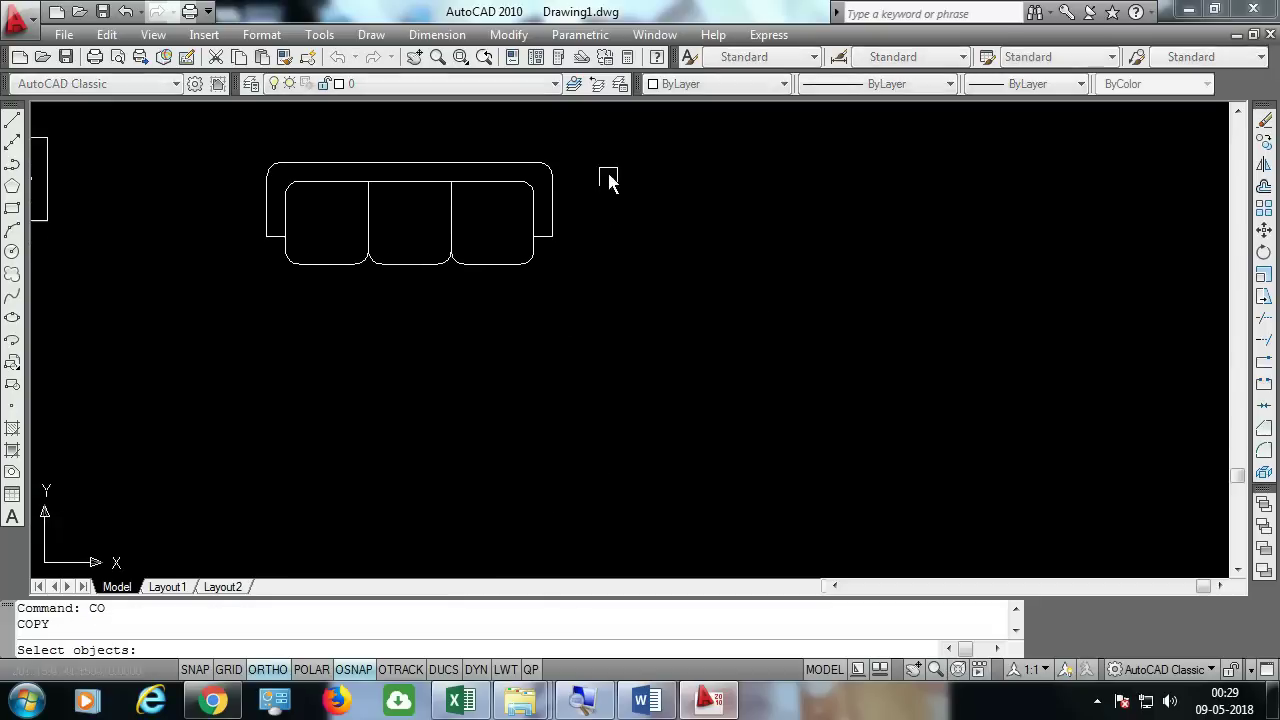
left_click(604, 152)
left_click(232, 300)
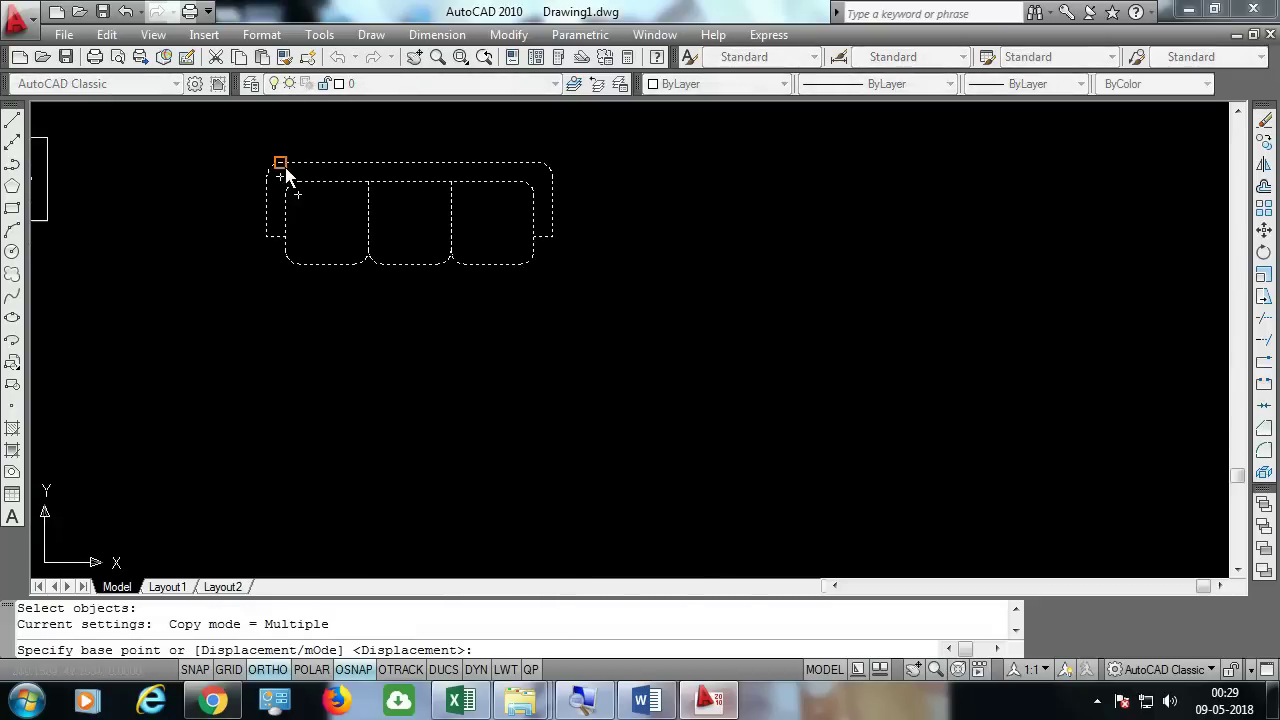
left_click(285, 174)
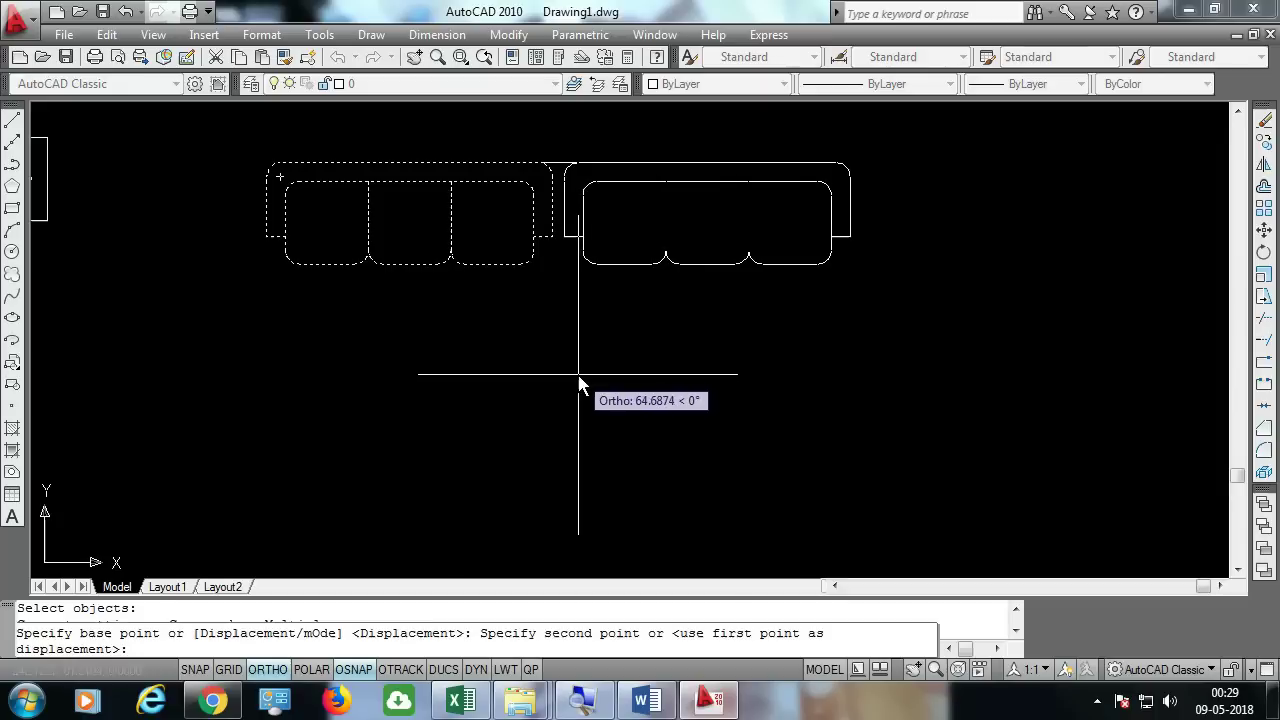
key("F8")
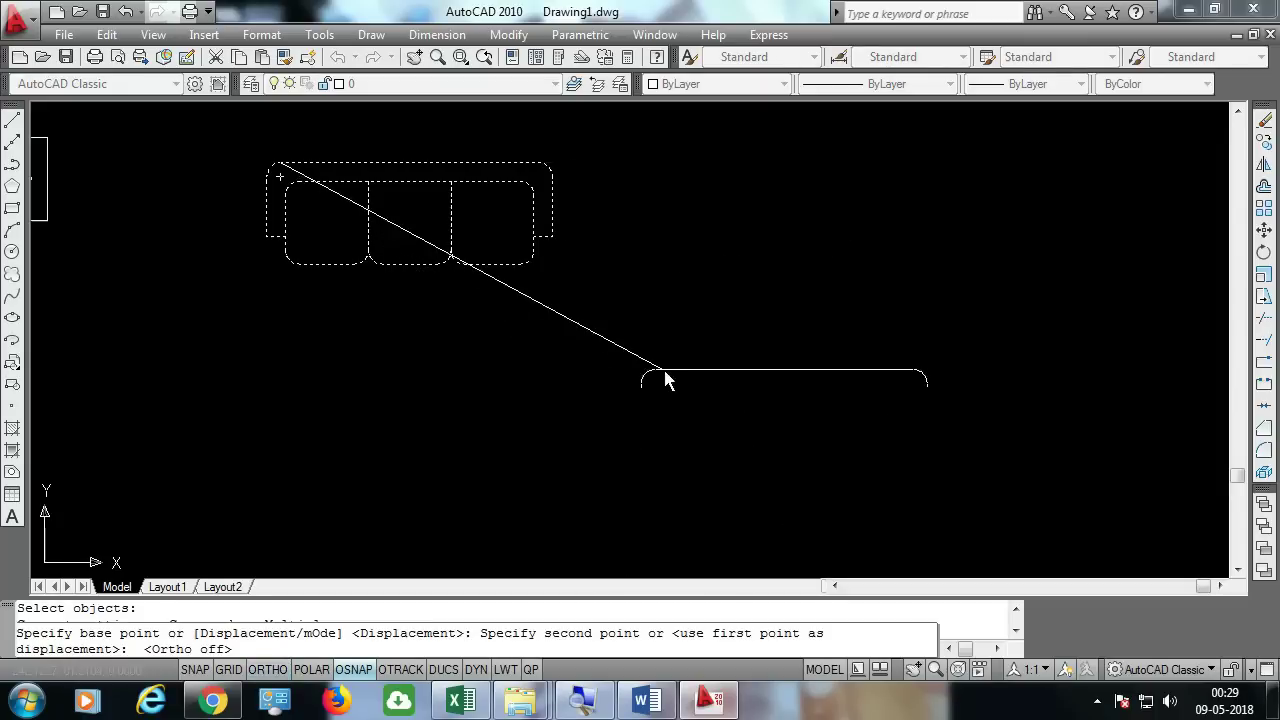
left_click(664, 360)
key("Escape")
type("RO")
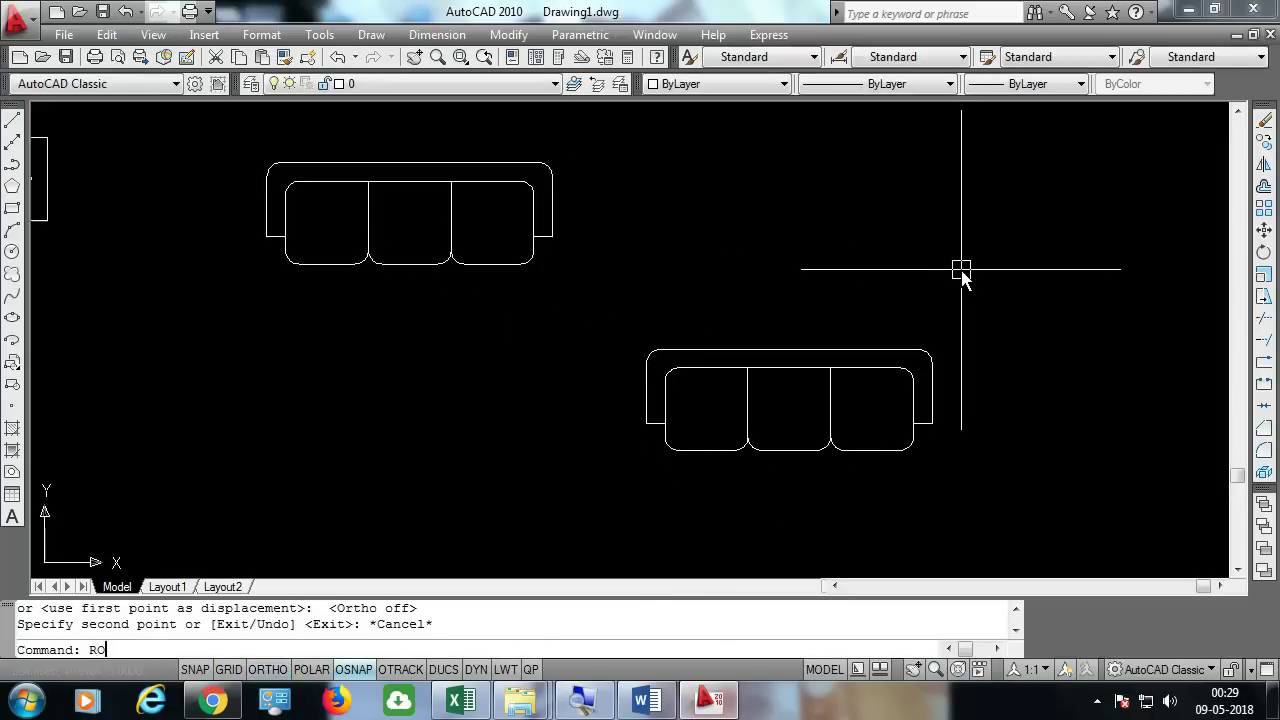
- Rotate the sofa copy -90 degrees about its top-right corner
key("Return")
left_click(986, 265)
left_click(597, 505)
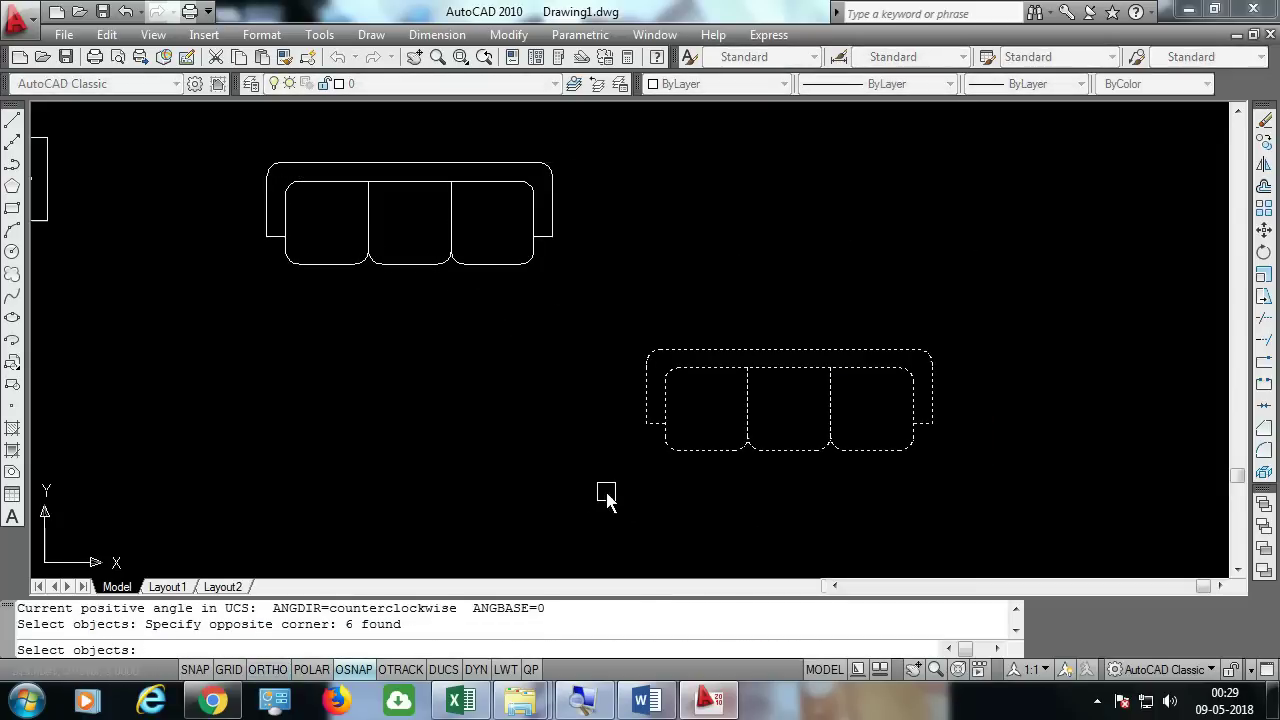
key("Return")
left_click(929, 356)
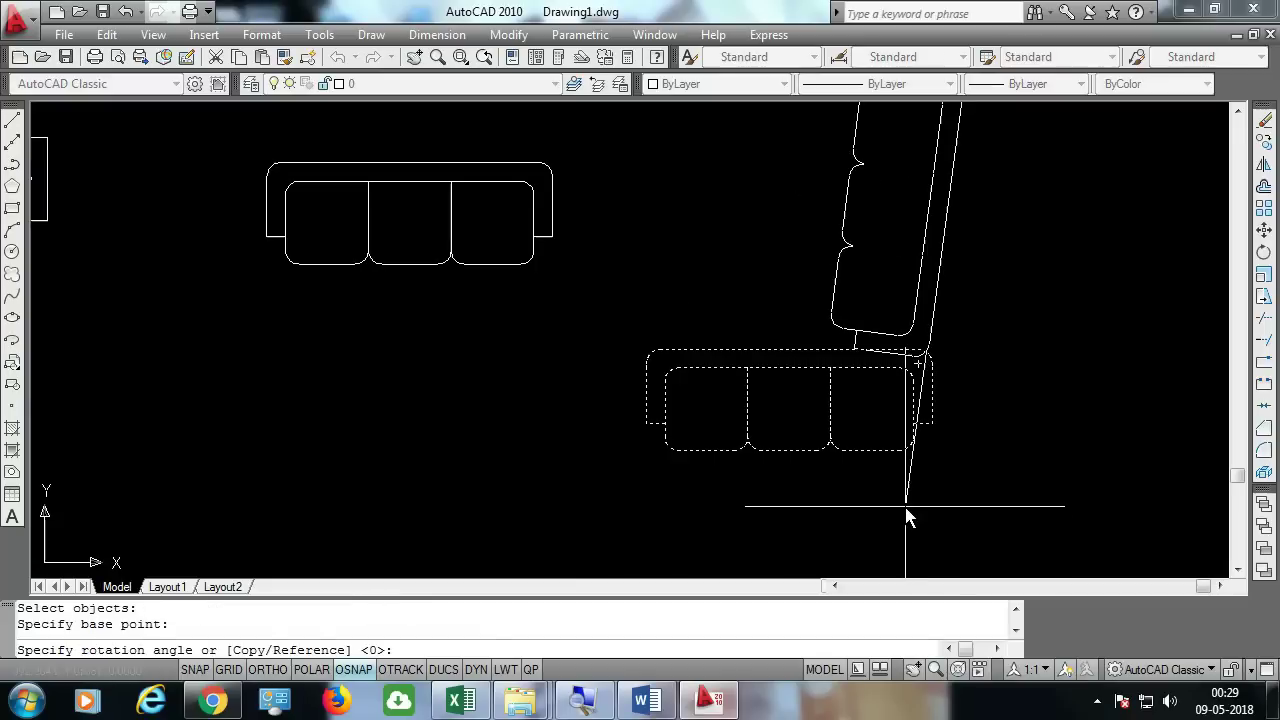
type("-90")
key("Return")
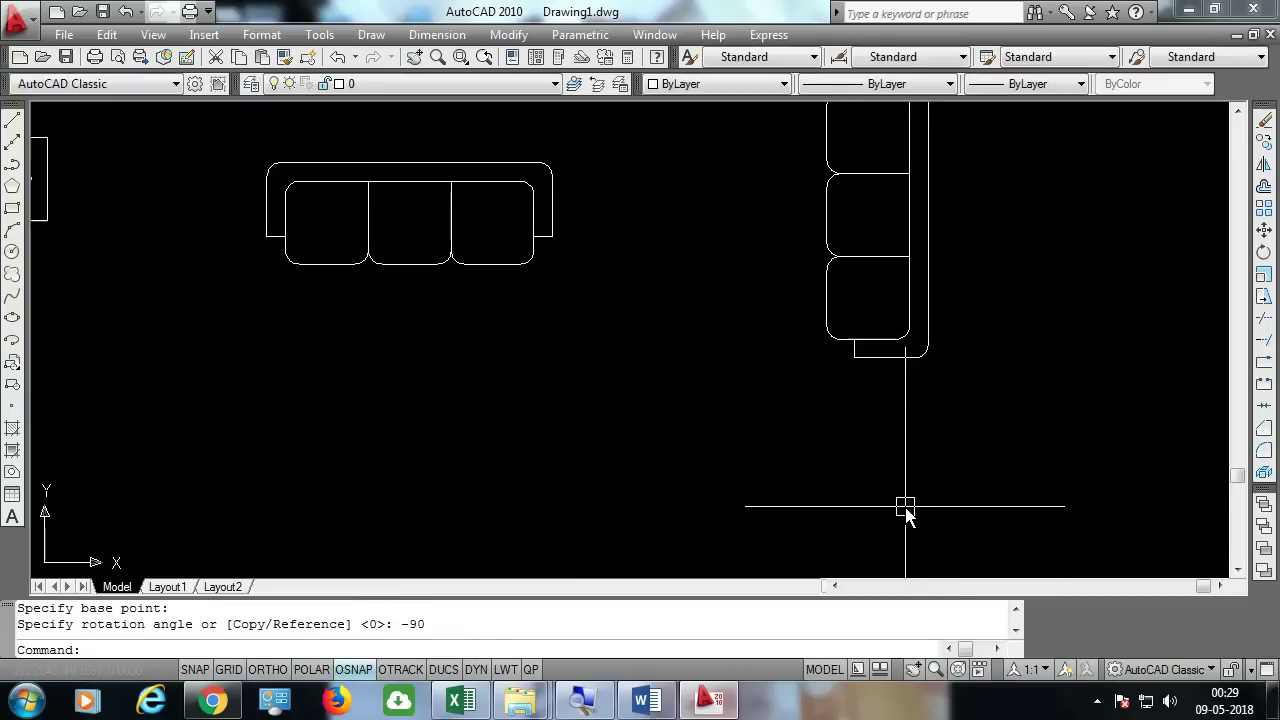
mouse_move(980, 320)
middle_mouse_down()
mouse_move(914, 420)
mouse_move(940, 385)
middle_mouse_up()
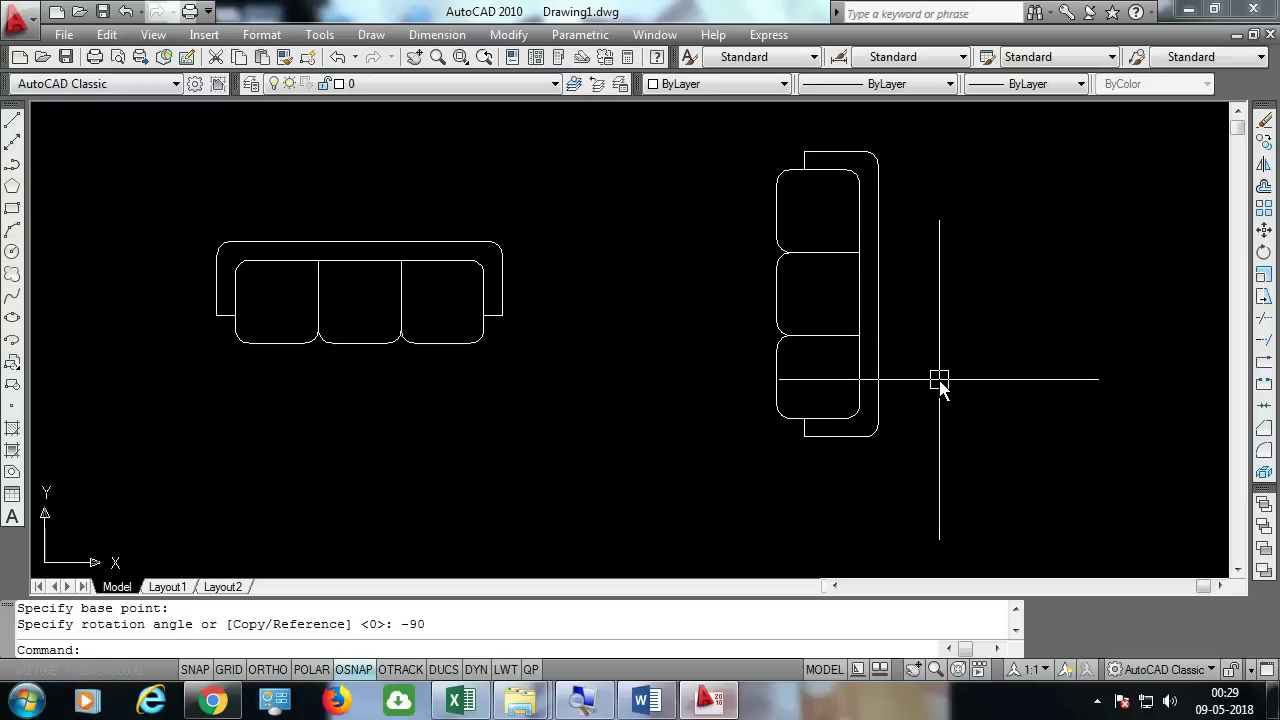
- Move the upright sofa copy from its top corner to just below the first sofa, then select its bottom cushion
type("m")
key("Return")
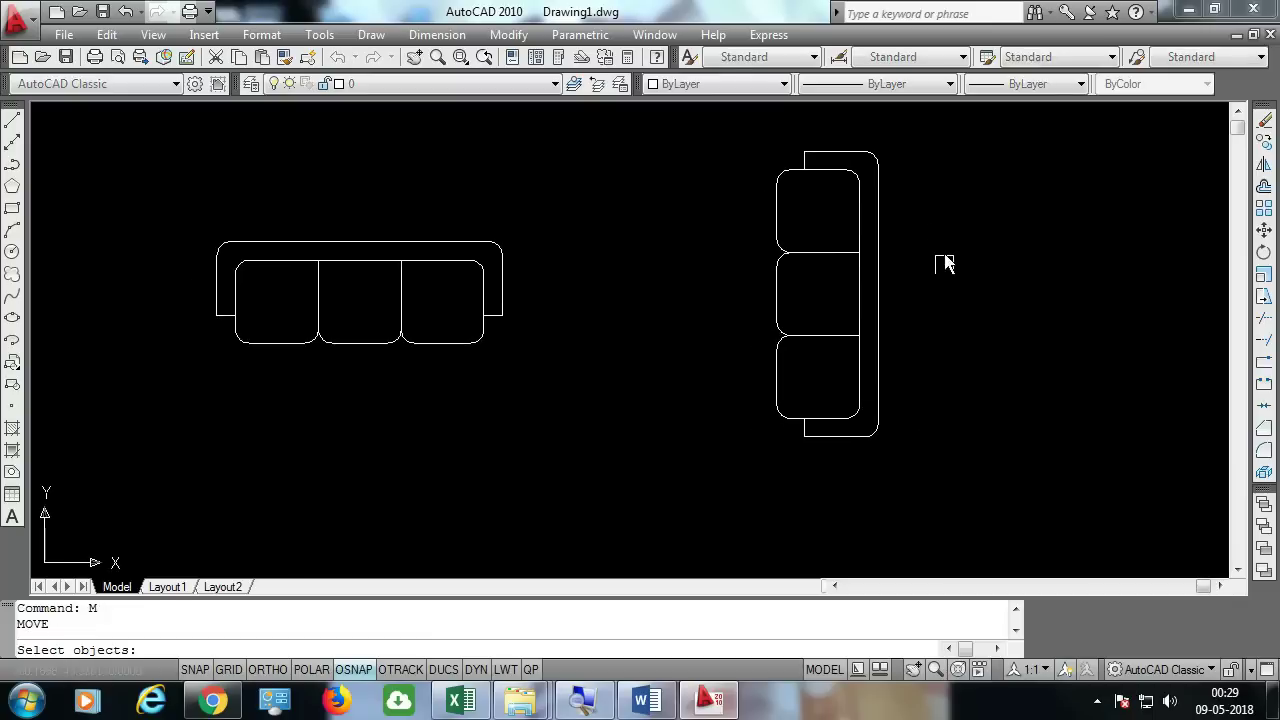
left_click(918, 128)
left_click(758, 490)
key("Return")
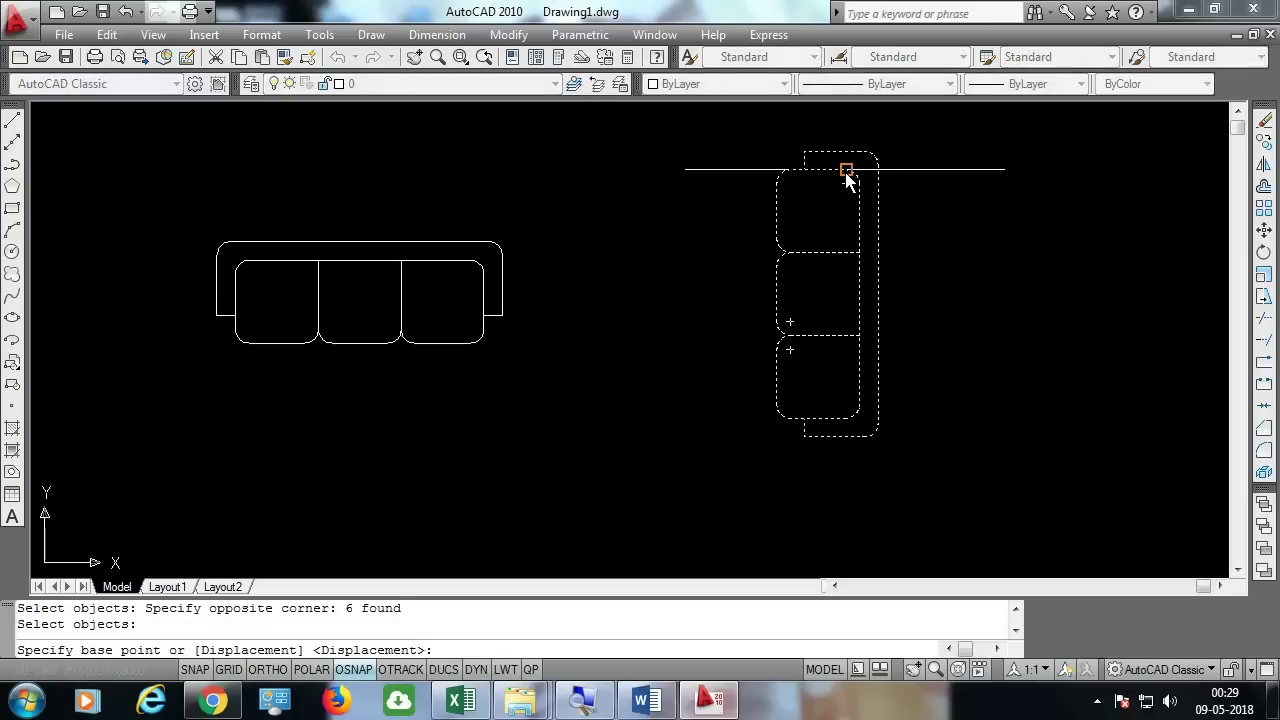
left_click(834, 156)
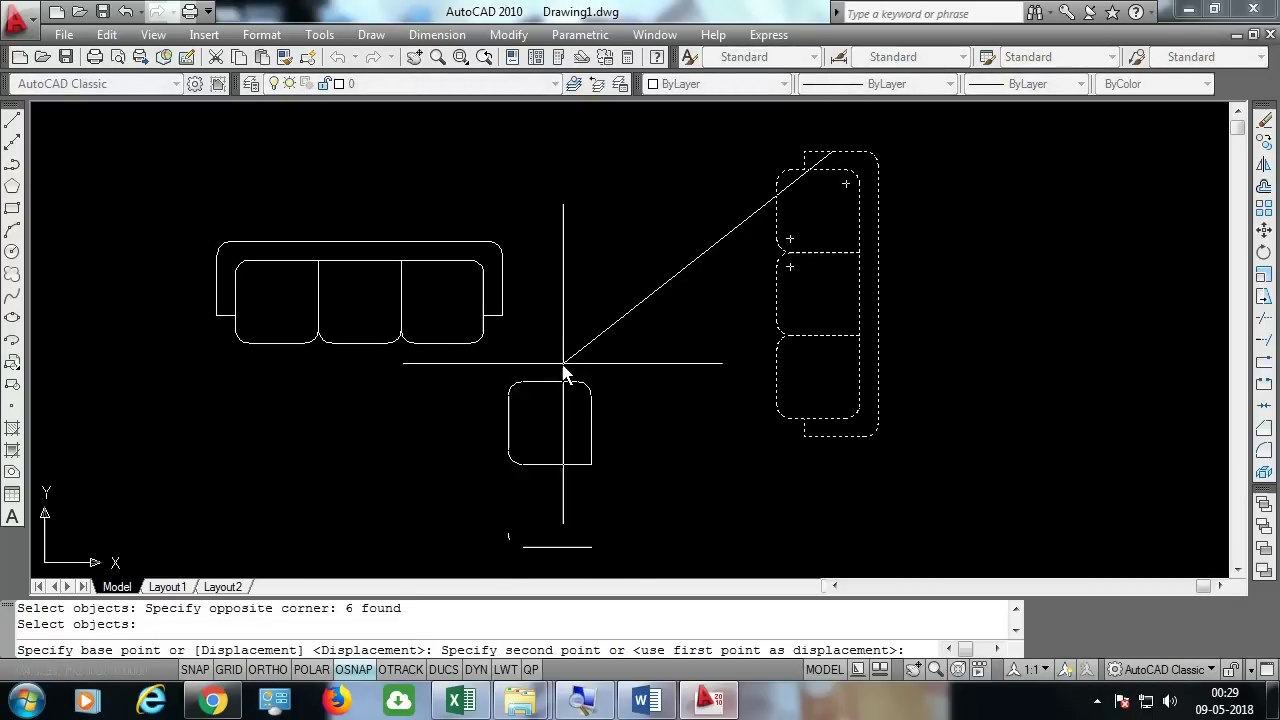
left_click(569, 351)
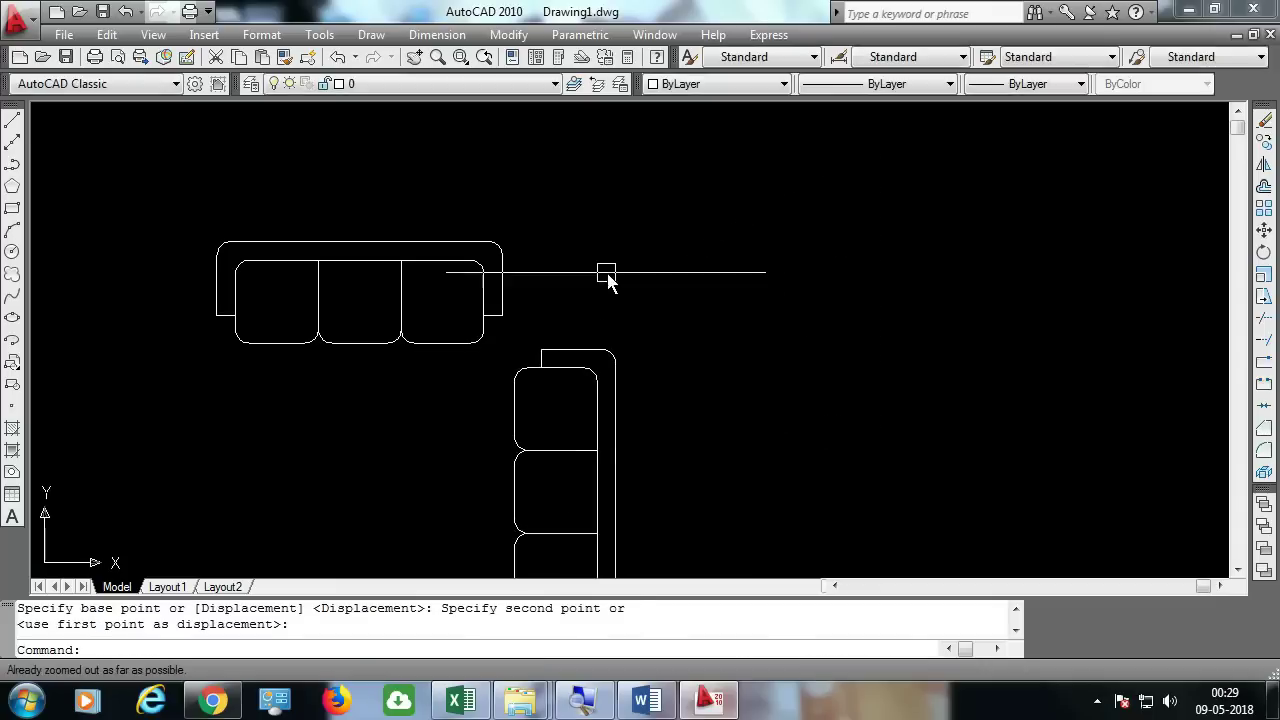
middle_click_drag(700, 385, 762, 248)
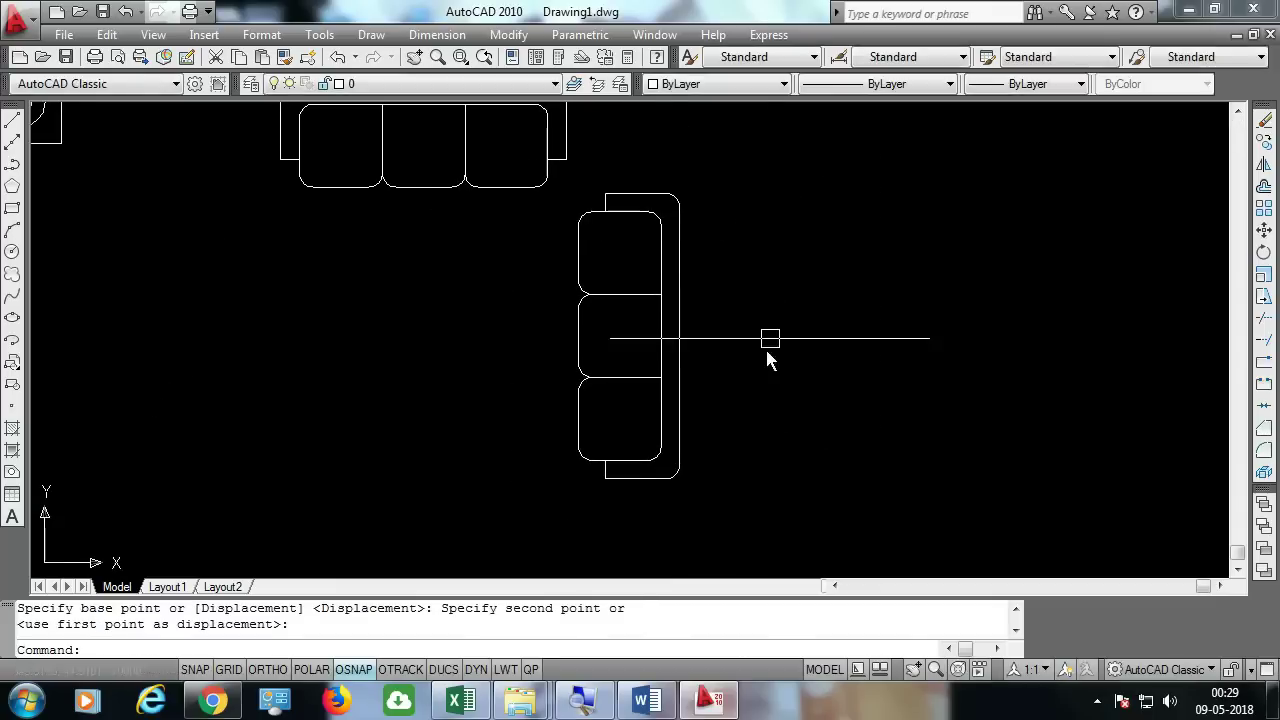
left_click(584, 432)
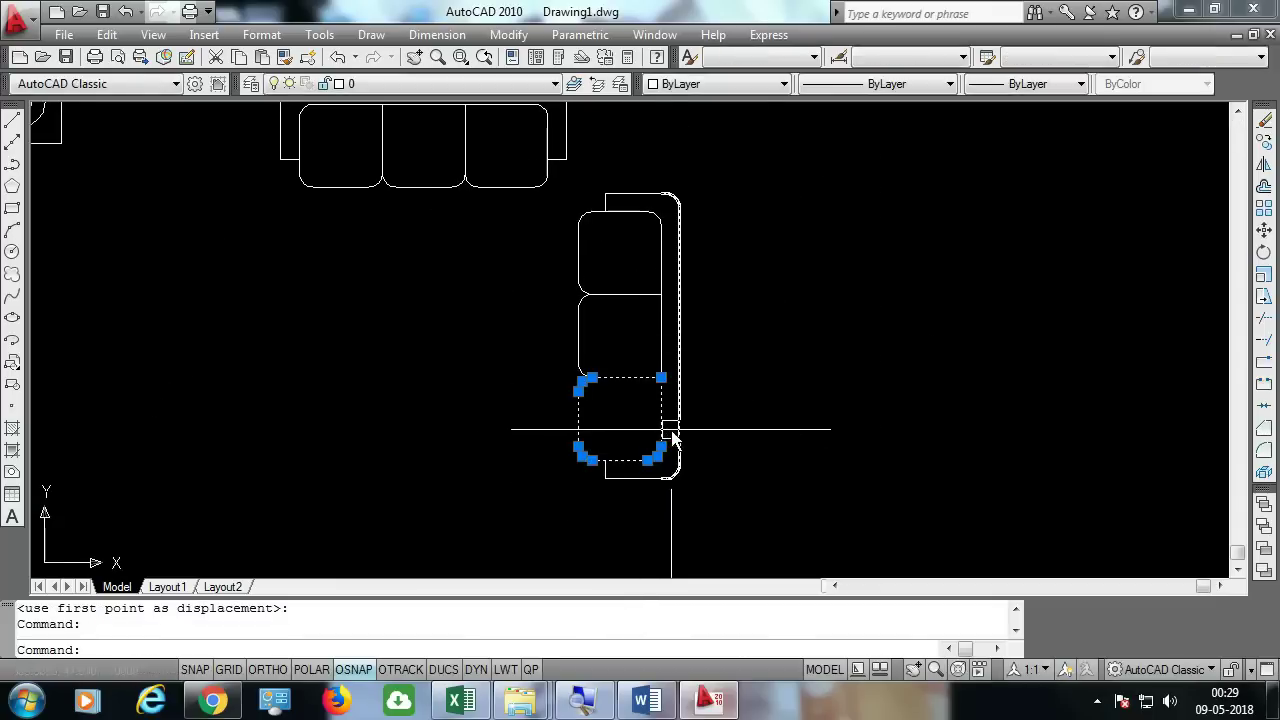
- Delete the bottom cushion and draw a polyline back piece with 4- and 12-unit segments
key("Delete")
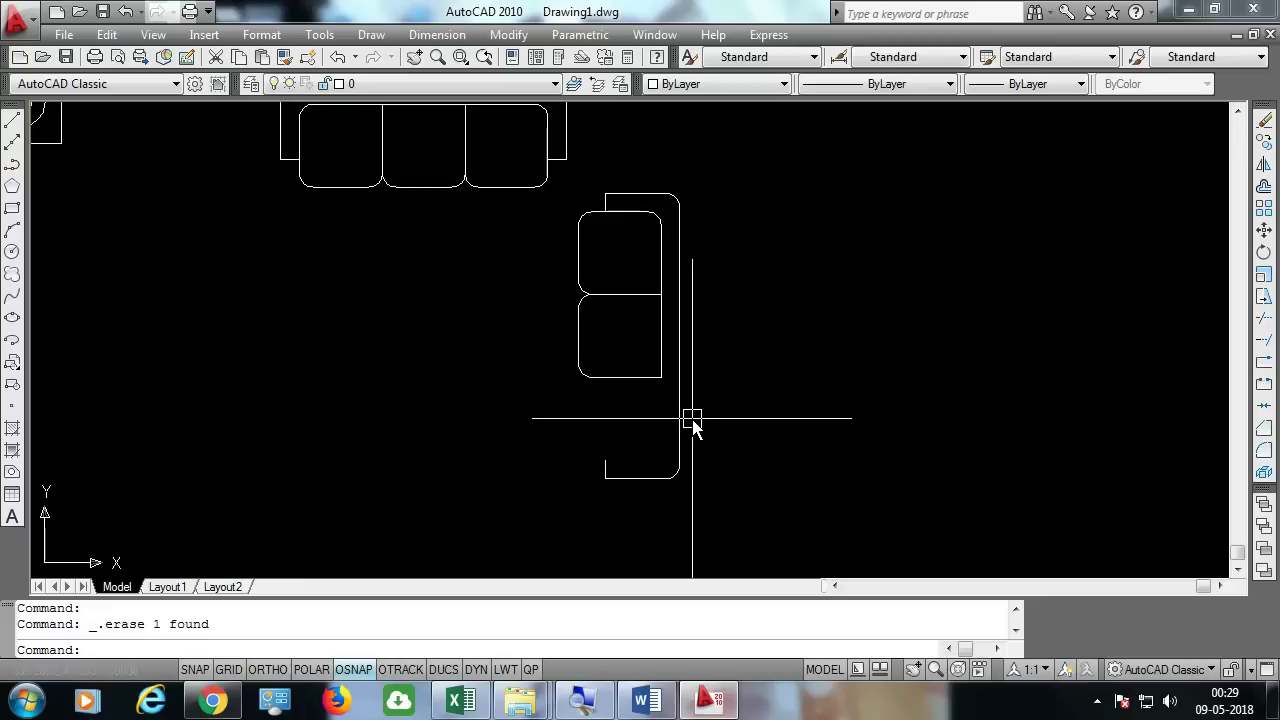
type("PL")
key("Return")
scroll(692, 420, "up", 2)
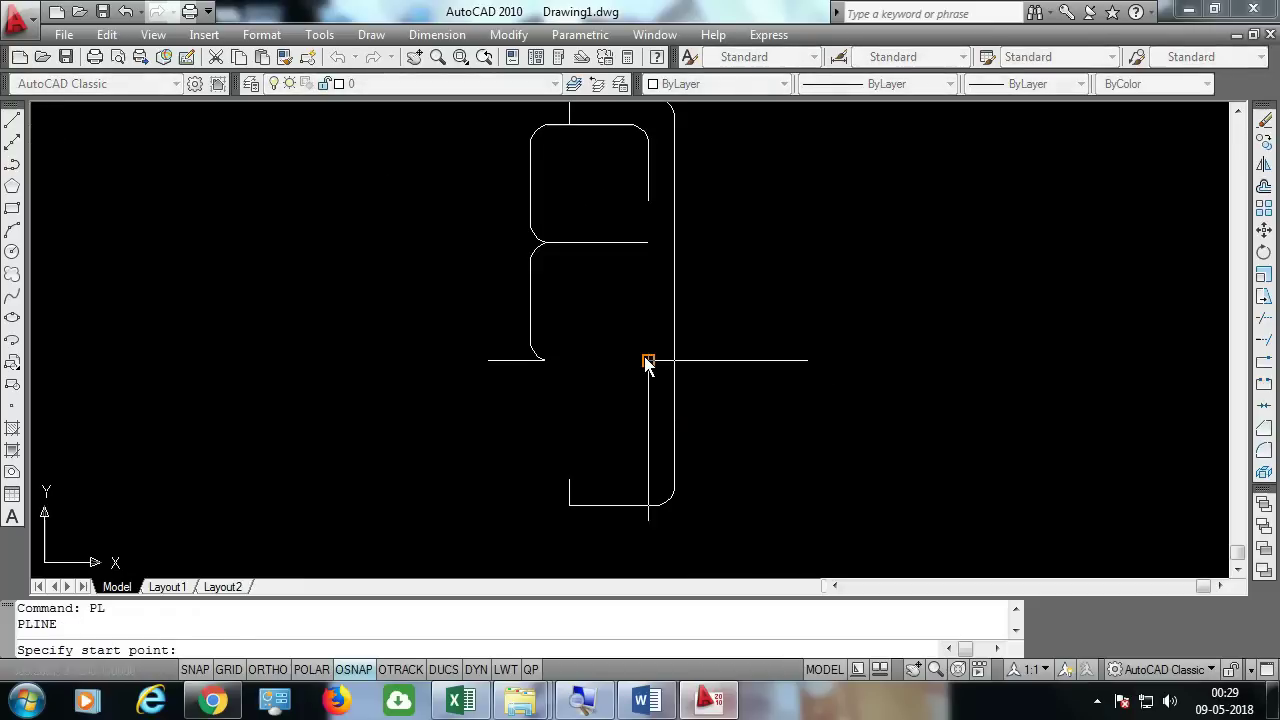
left_click(648, 360)
scroll(655, 434, "up", 2)
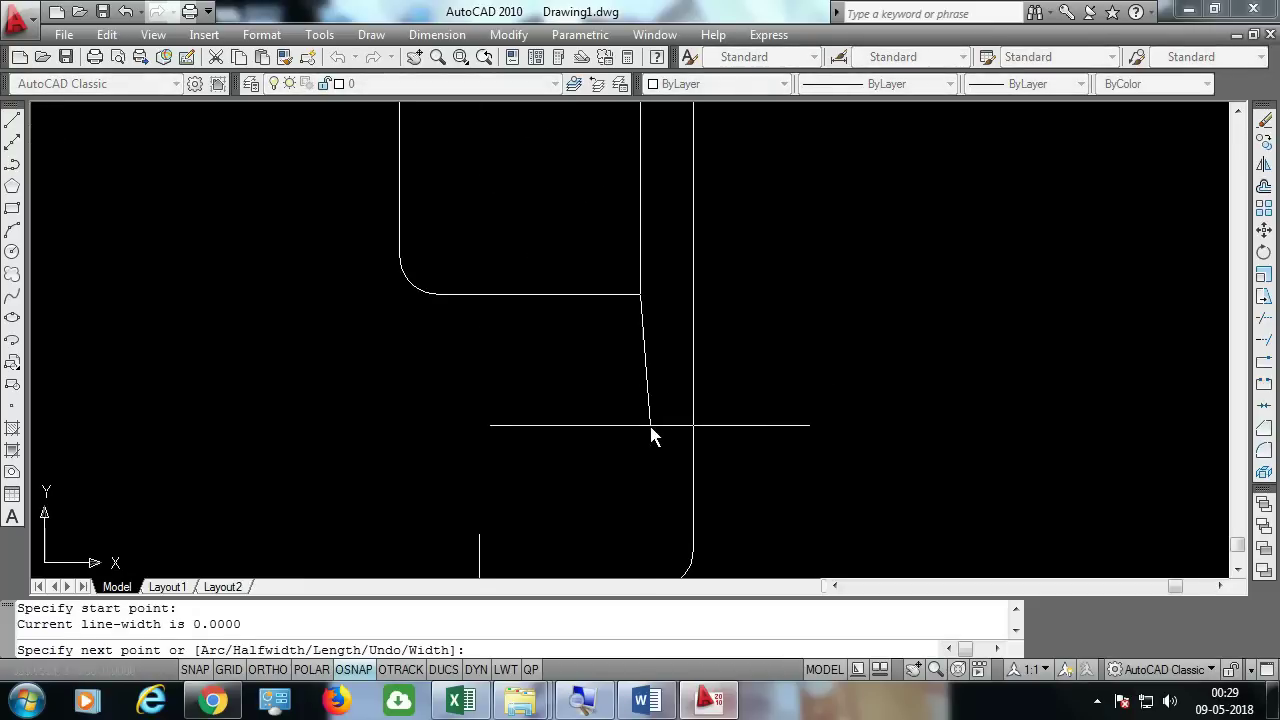
key("F11")
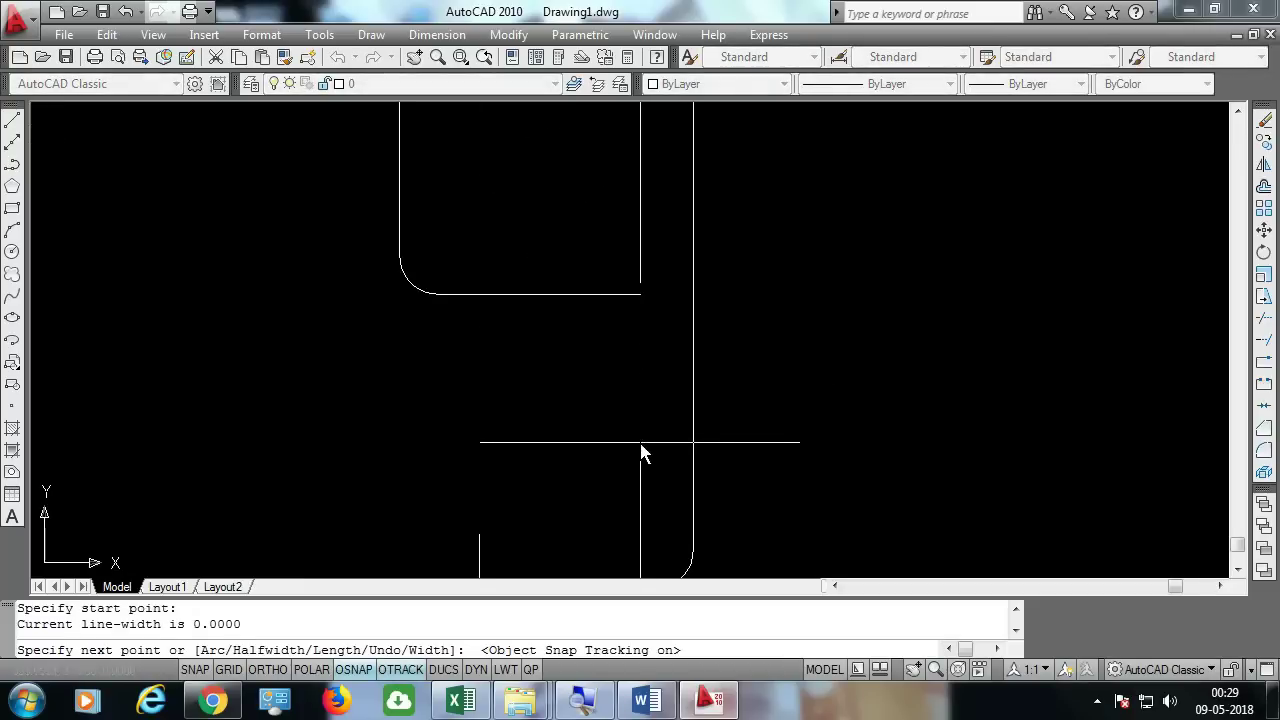
key("F8")
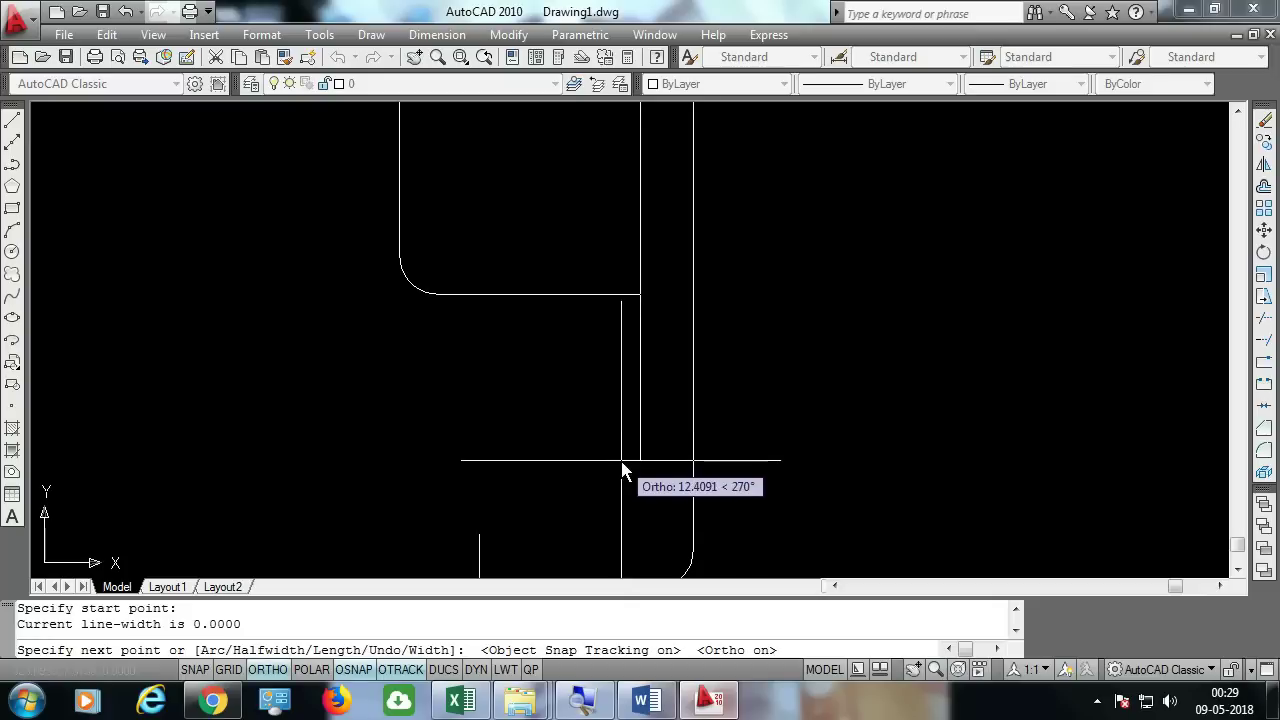
type("4")
key("Return")
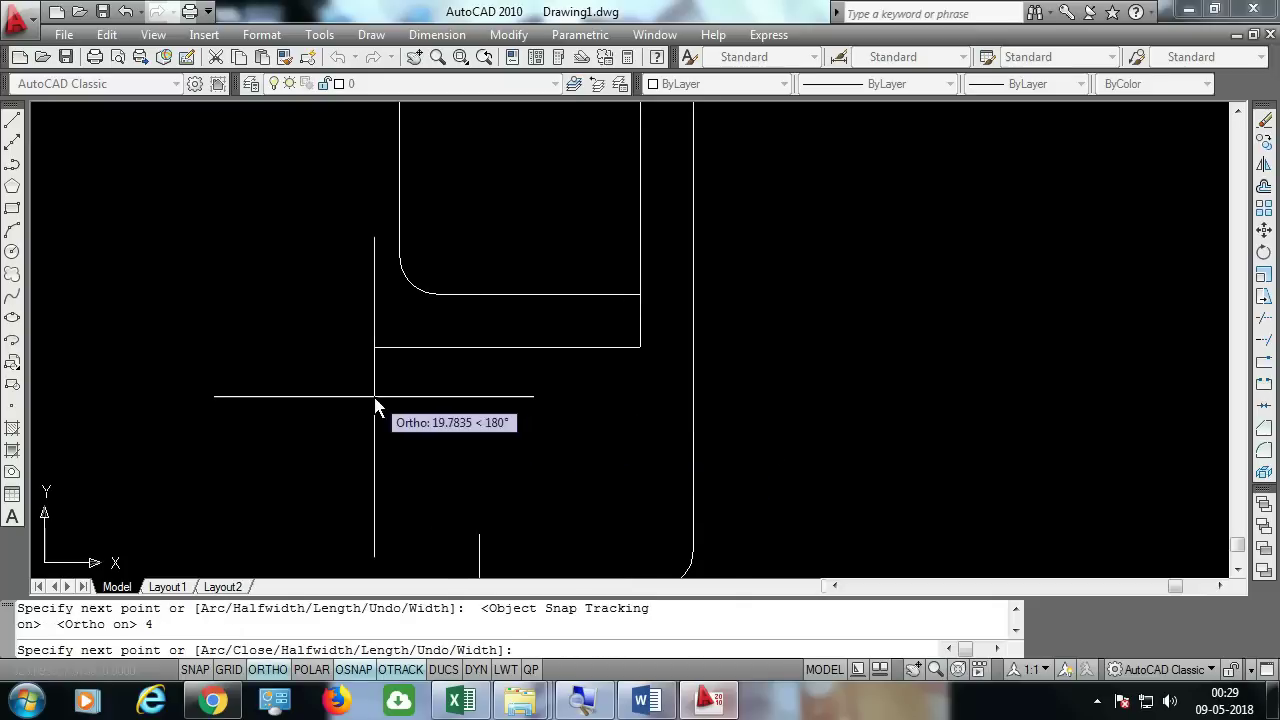
type("12")
key("Return")
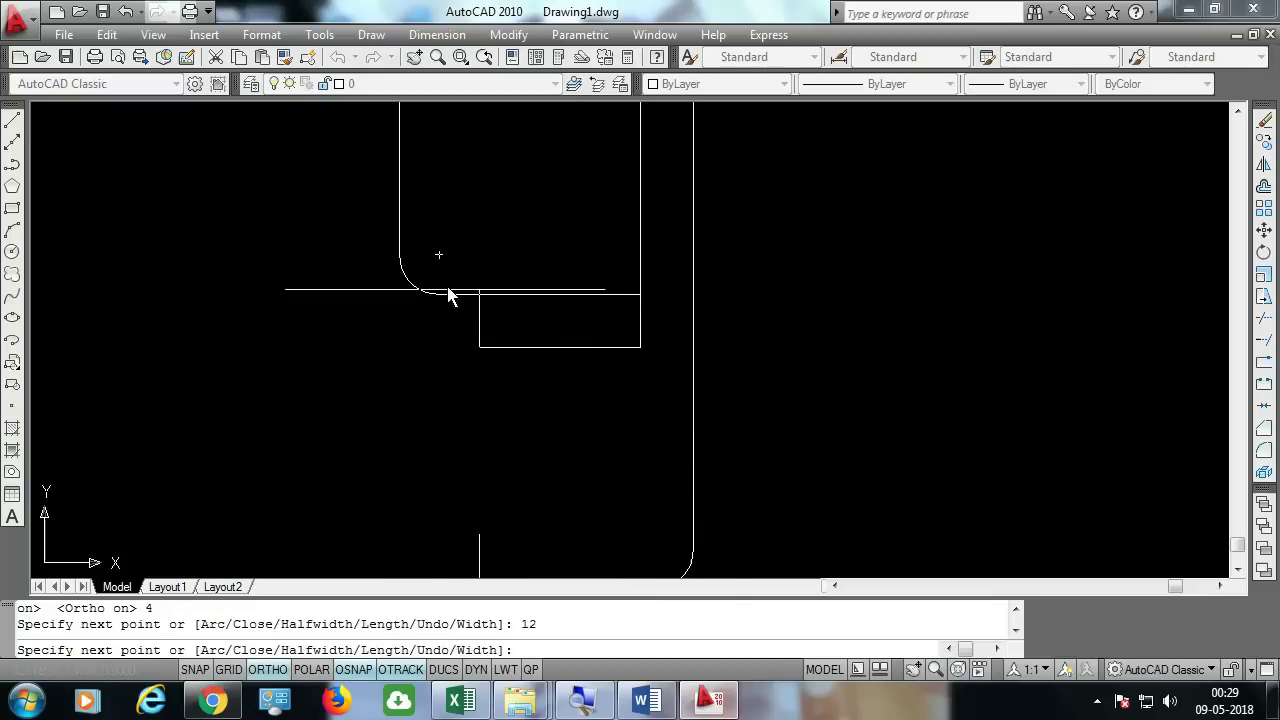
key("Return")
key("Return")
- Draw a horizontal line from the rectangle's corner across the sofa back, undoing an unwanted extra line
left_click(640, 347)
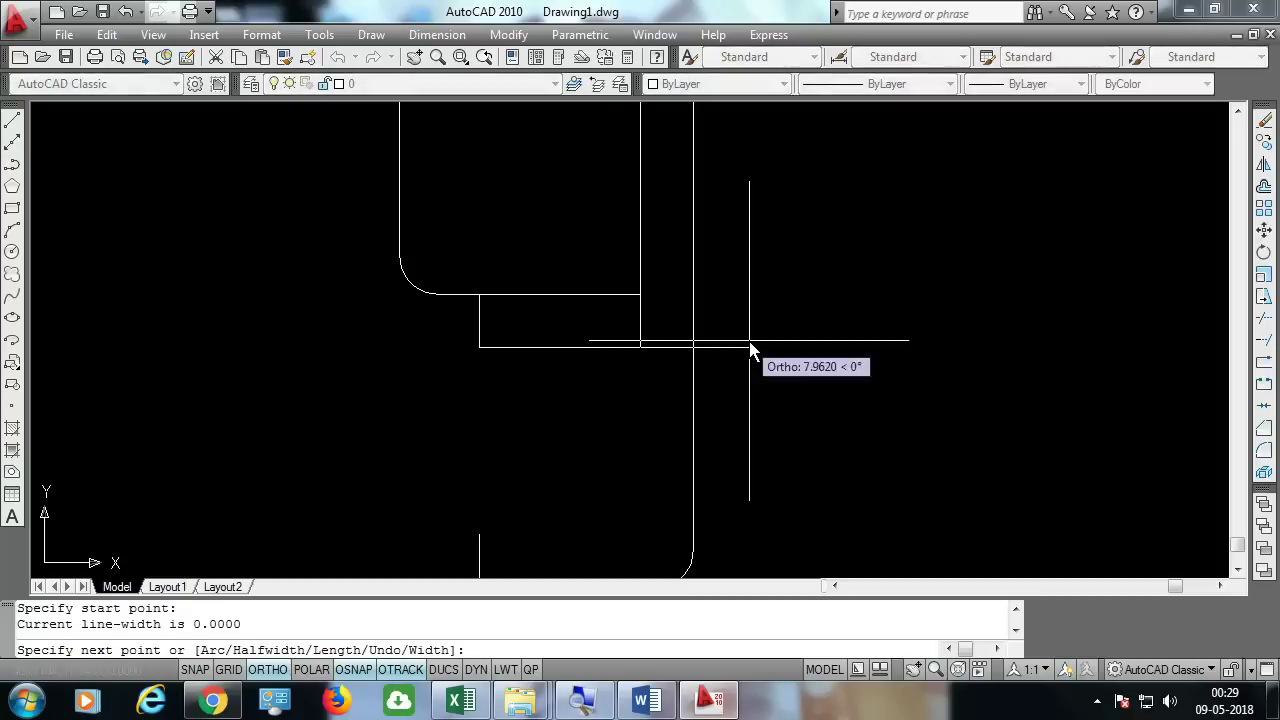
left_click(750, 346)
key("Escape")
scroll(762, 376, "down", 2)
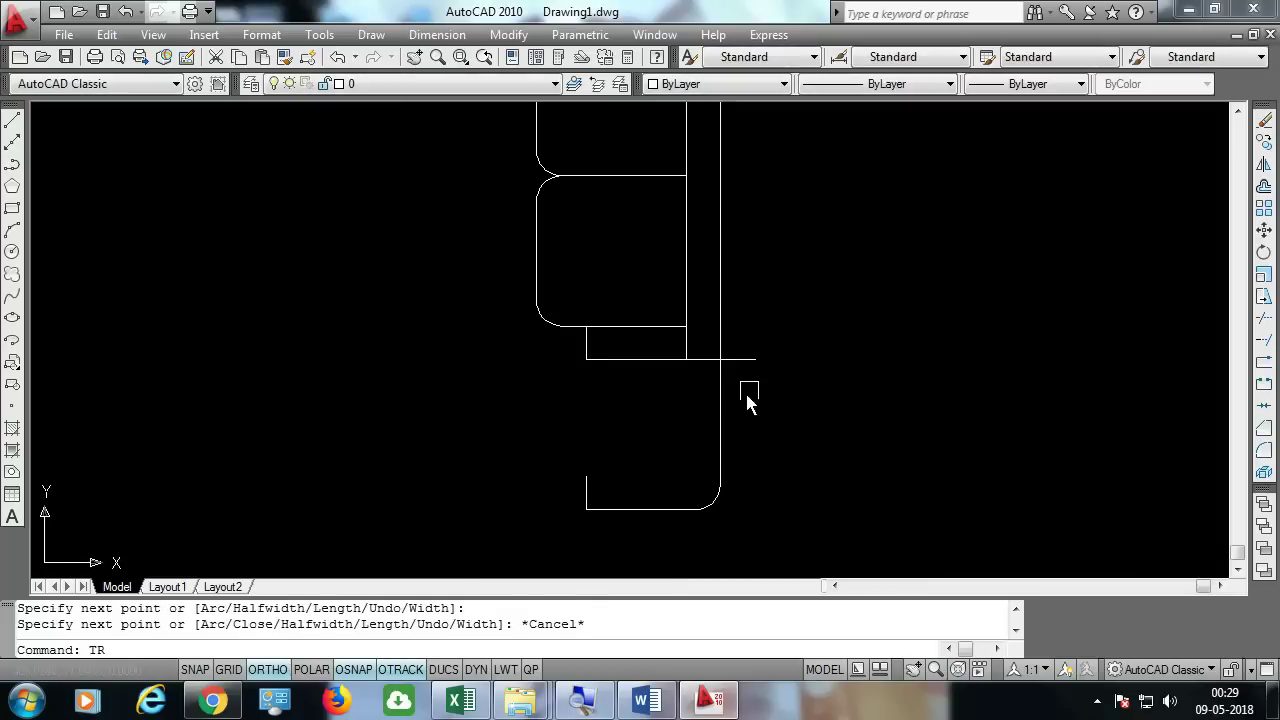
left_click(755, 358)
left_click(716, 440)
key("Escape")
key("ctrl+z")
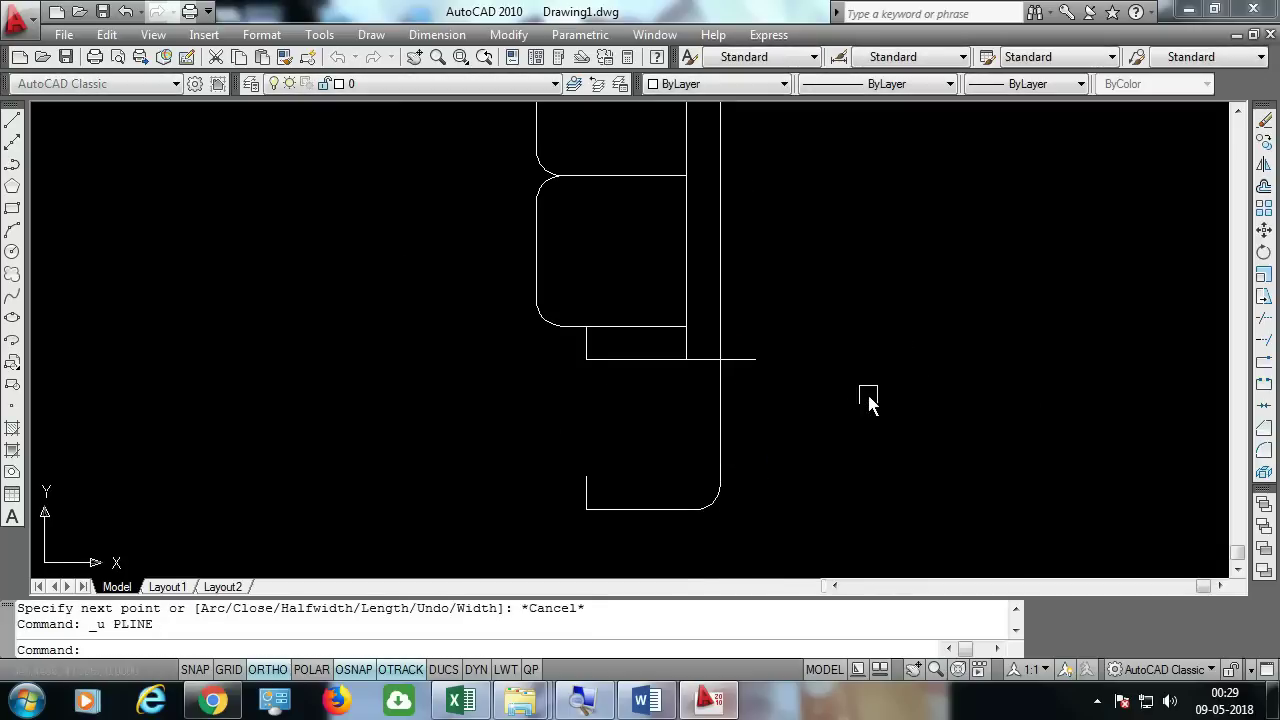
- Trim the vertical line and back stub, and delete the leftover lines below the sofa
key("Return")
key("Return")
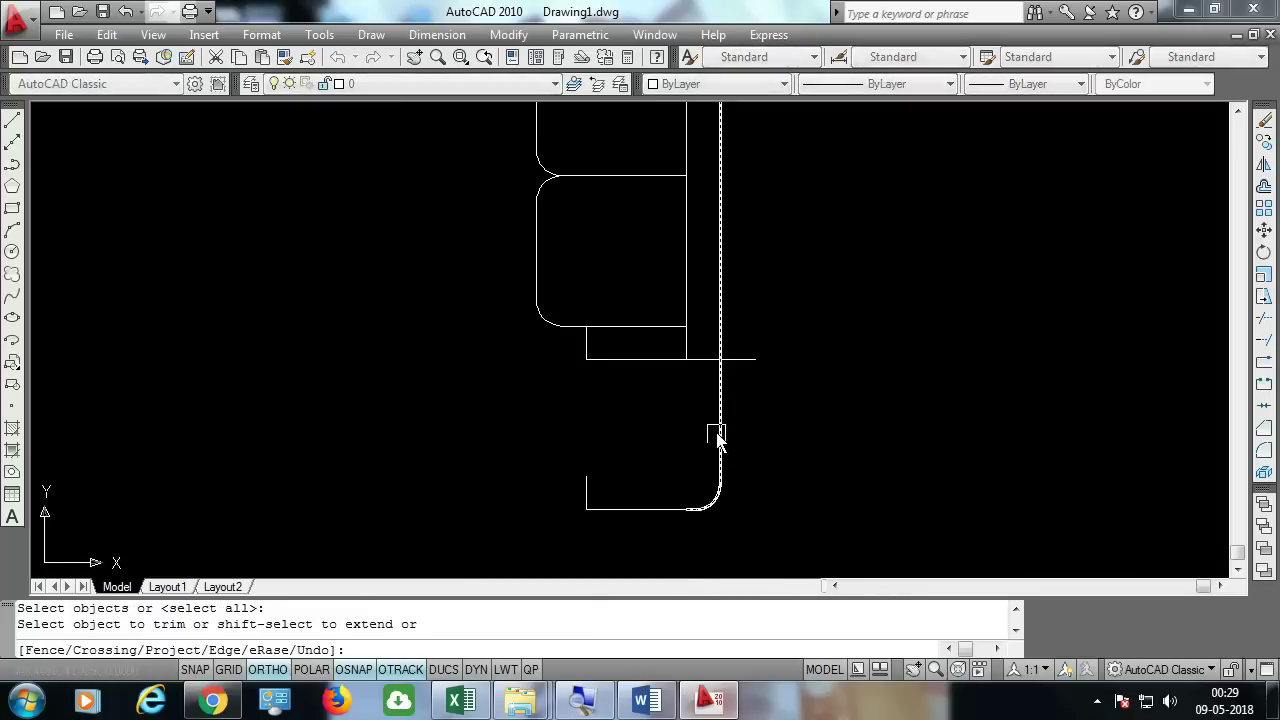
left_click(716, 434)
key("Escape")
left_click(808, 424)
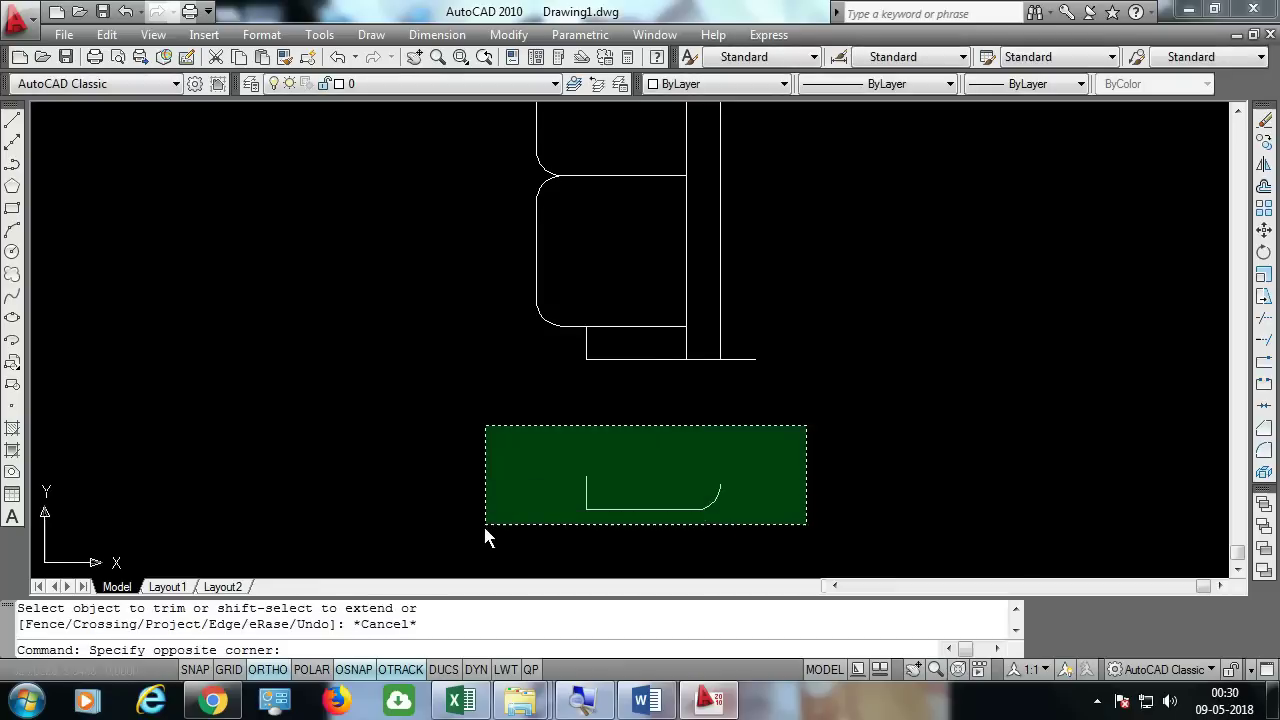
left_click(484, 526)
key("Delete")
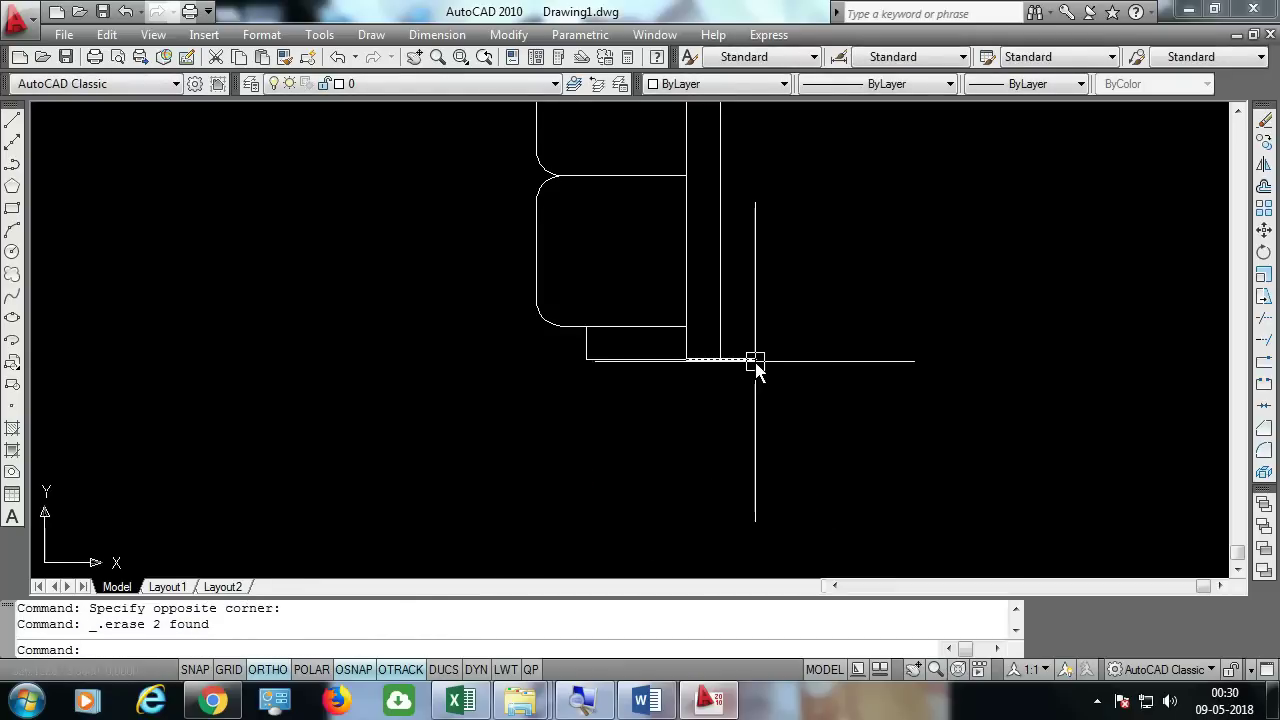
type("TR")
key("Return")
key("Return")
left_click(750, 362)
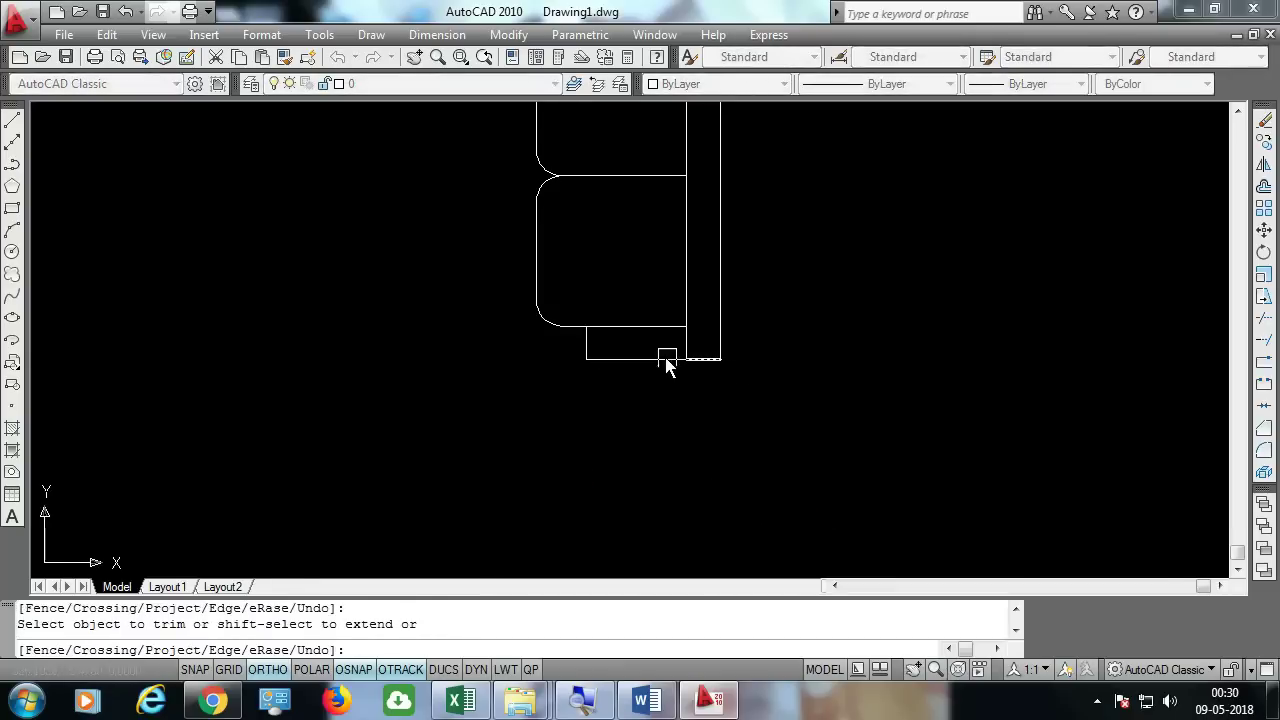
scroll(693, 356, "up", 2)
scroll(694, 358, "down", 4)
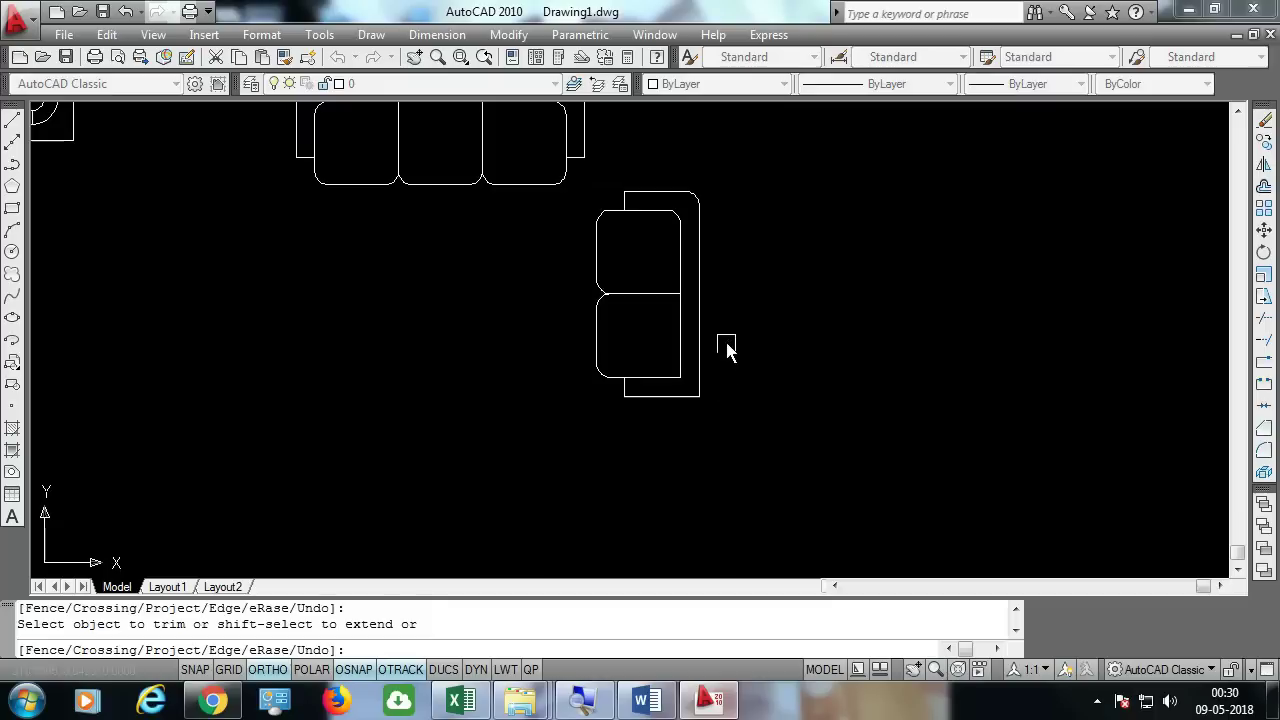
key("Escape")
scroll(727, 347, "up", 2)
scroll(733, 420, "up", 2)
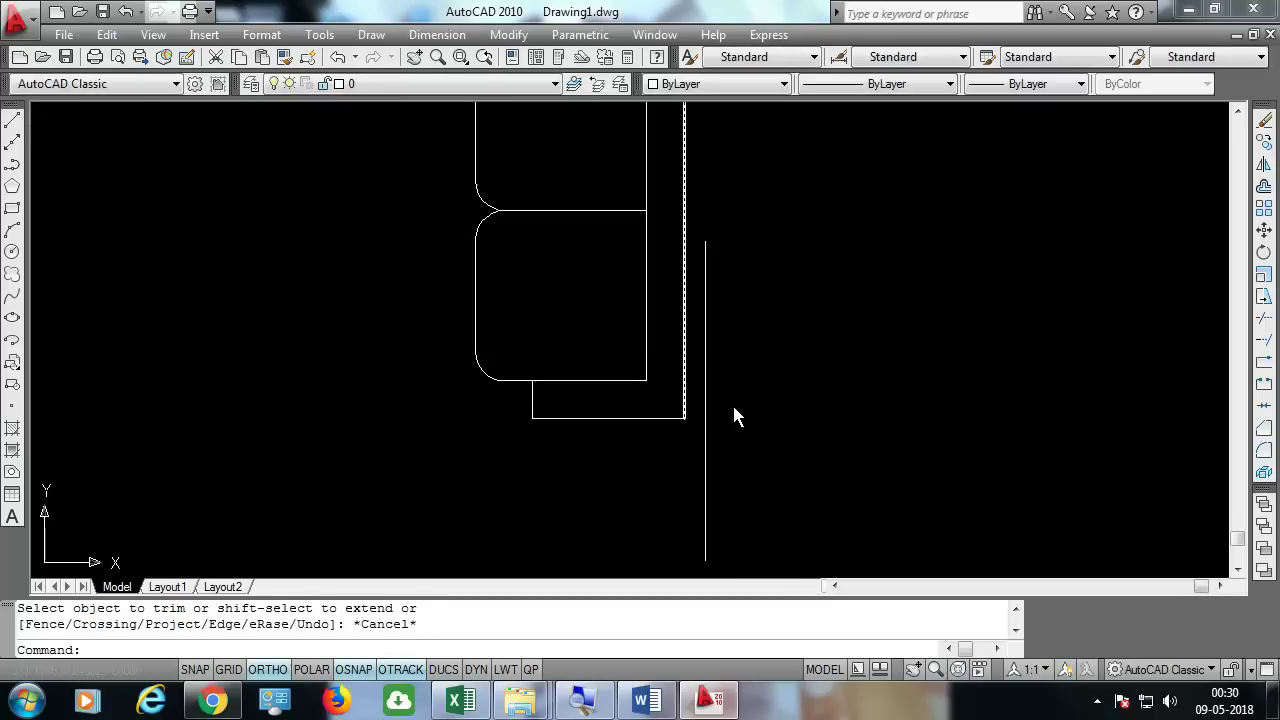
- Fillet the cushion and outer back corners at radius 3 in Multiple mode
type("f")
key("Return")
type("R")
key("Return")
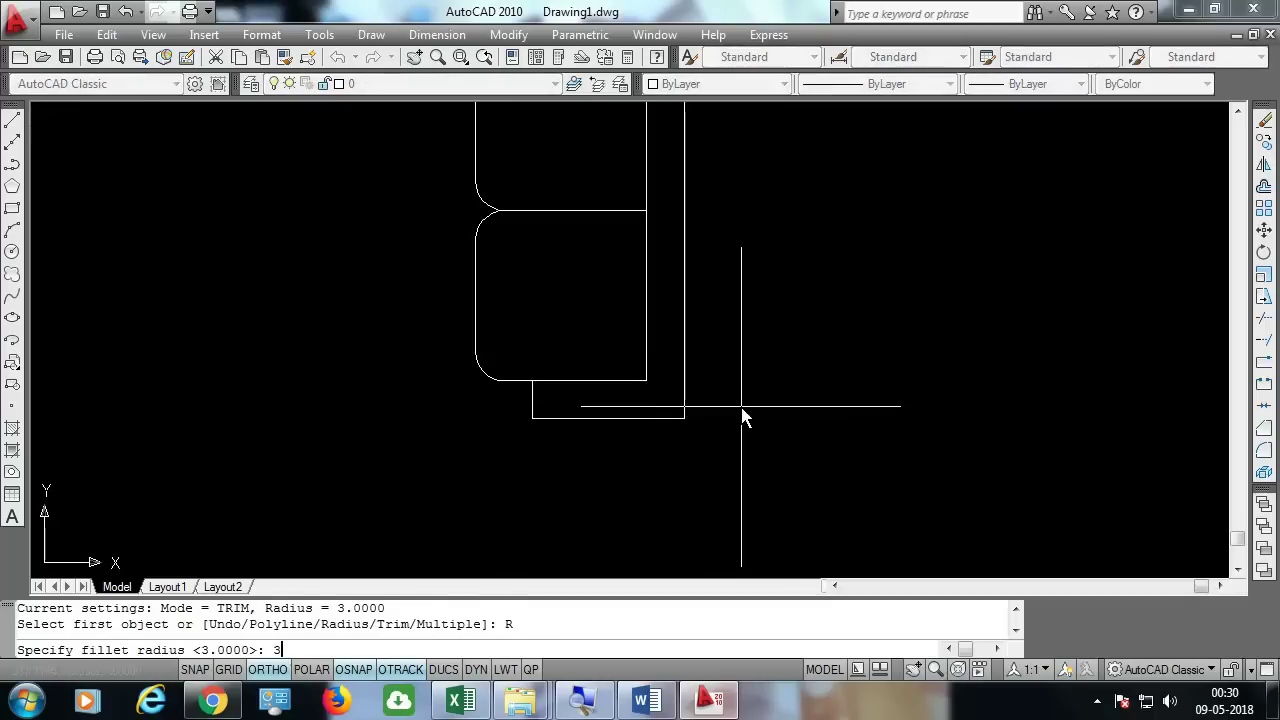
key("Return")
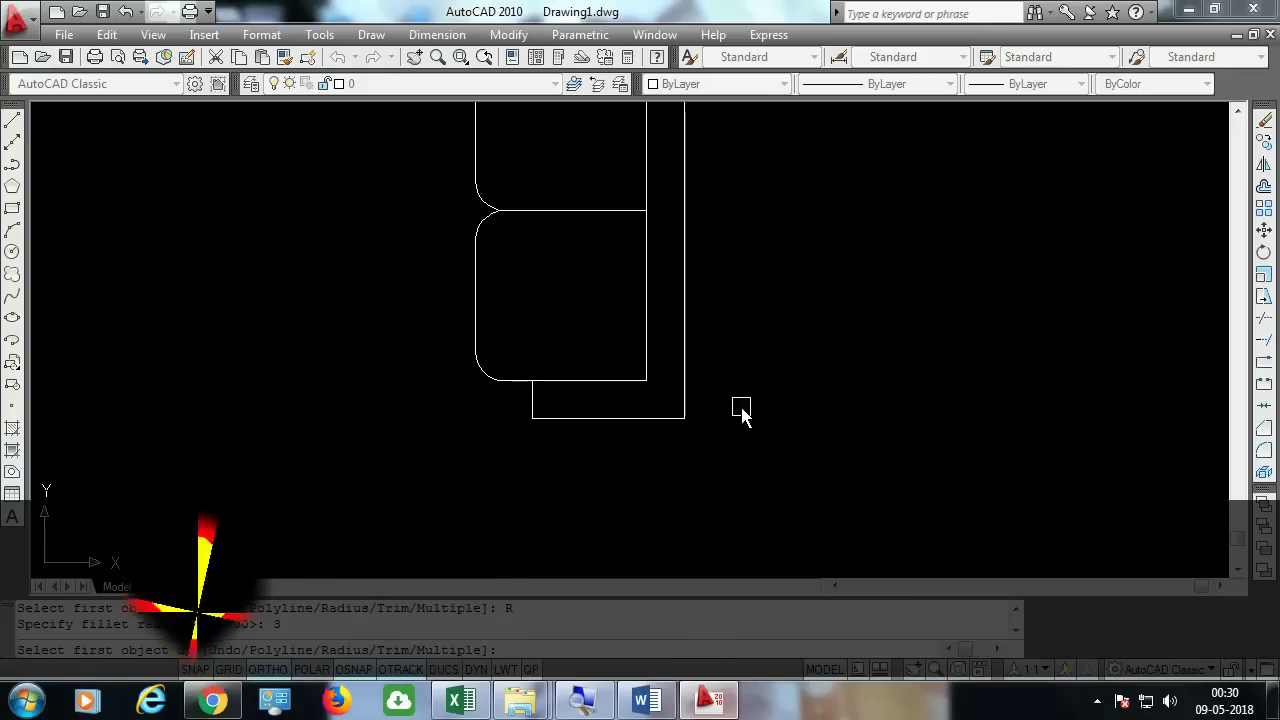
type("M")
key("Return")
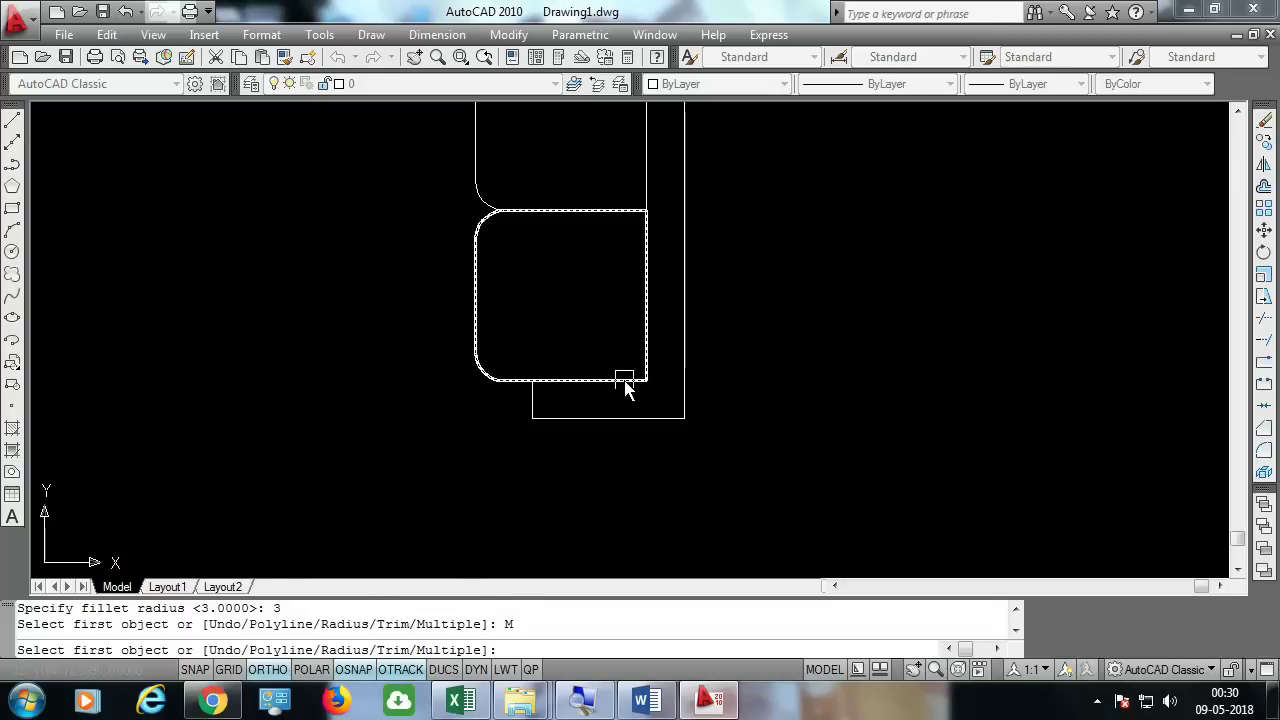
left_click(624, 376)
left_click(640, 358)
left_click(665, 418)
left_click(684, 415)
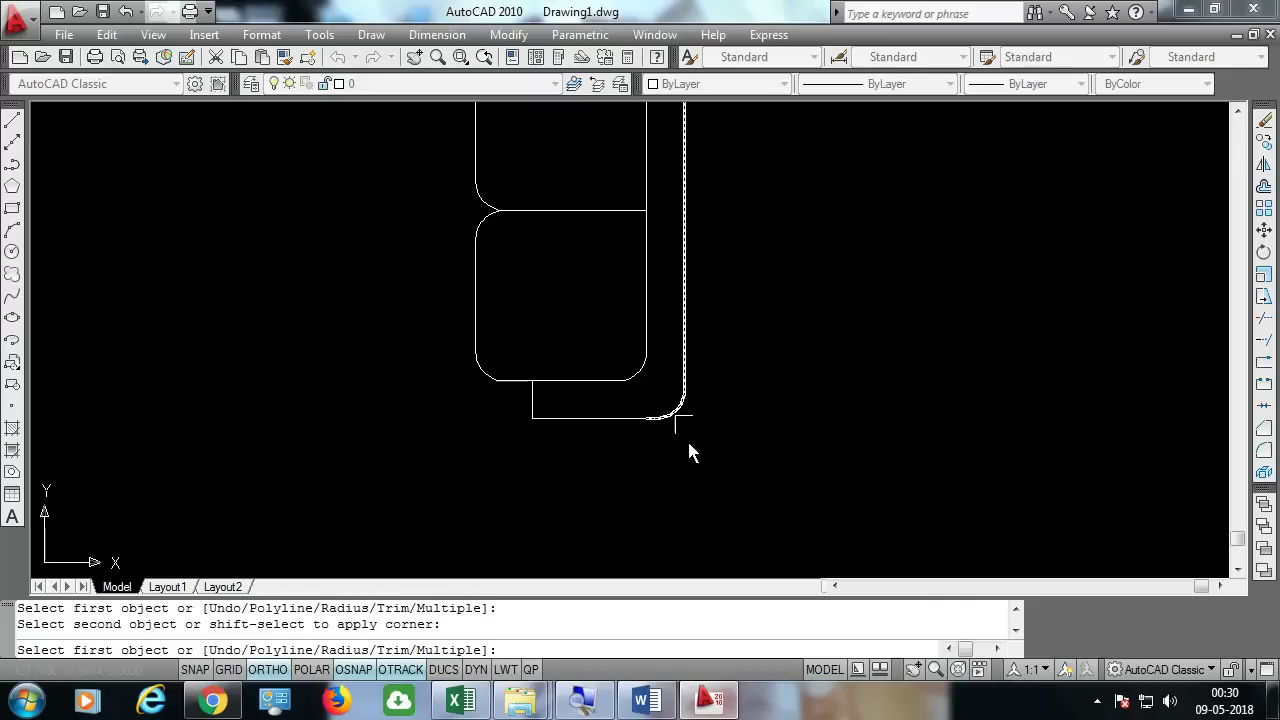
scroll(690, 450, "down", 3)
key("Escape")
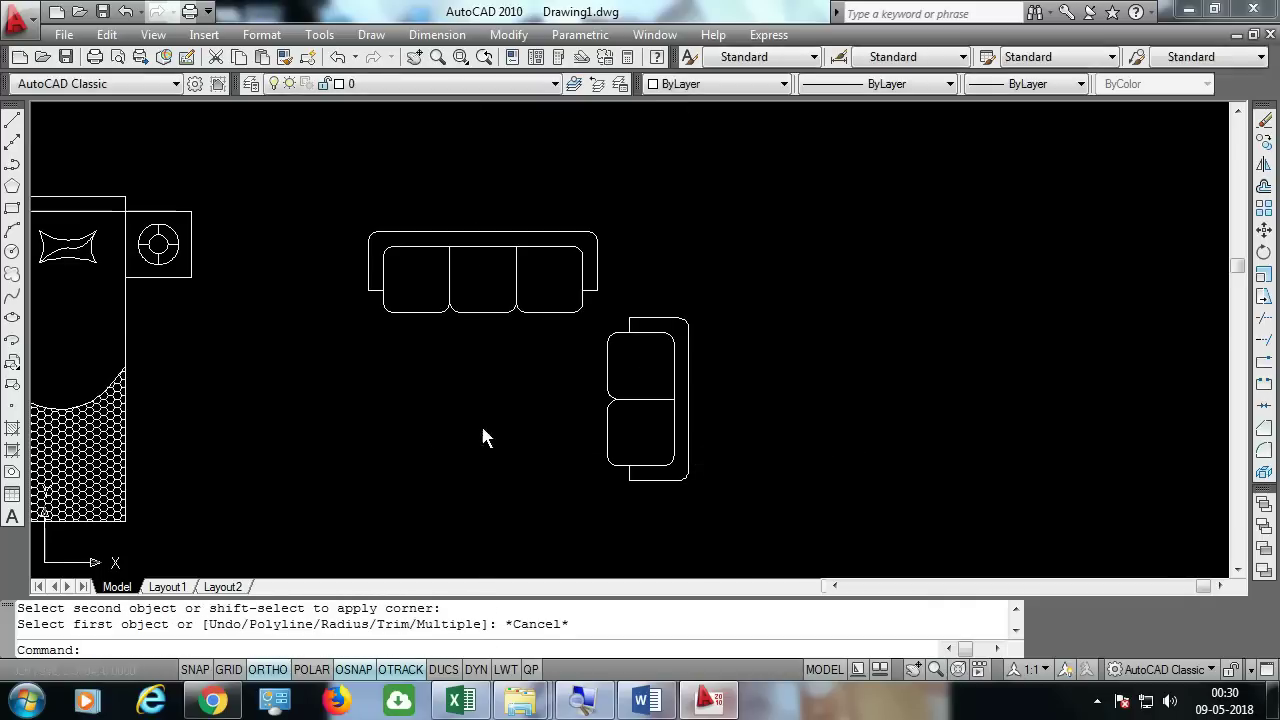
- Draw an 18 by 18 square starting at the sofa's right end
middle_click_drag(482, 428, 596, 409)
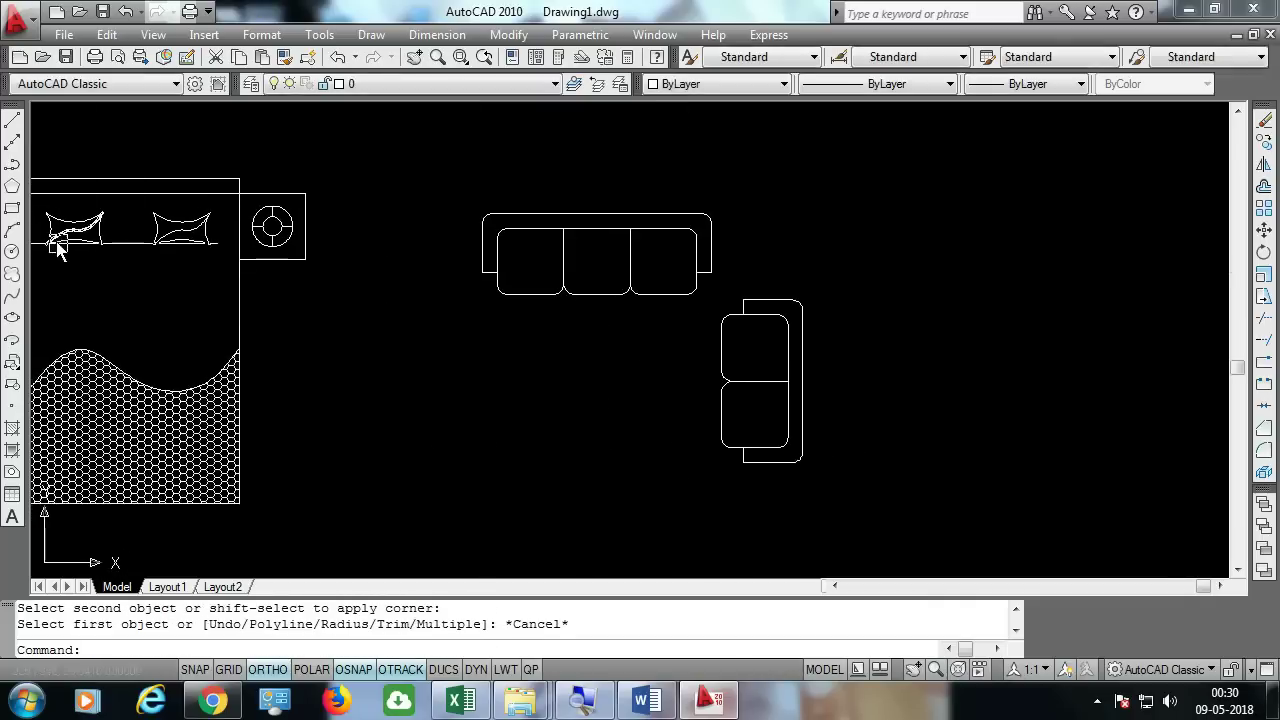
left_click(12, 208)
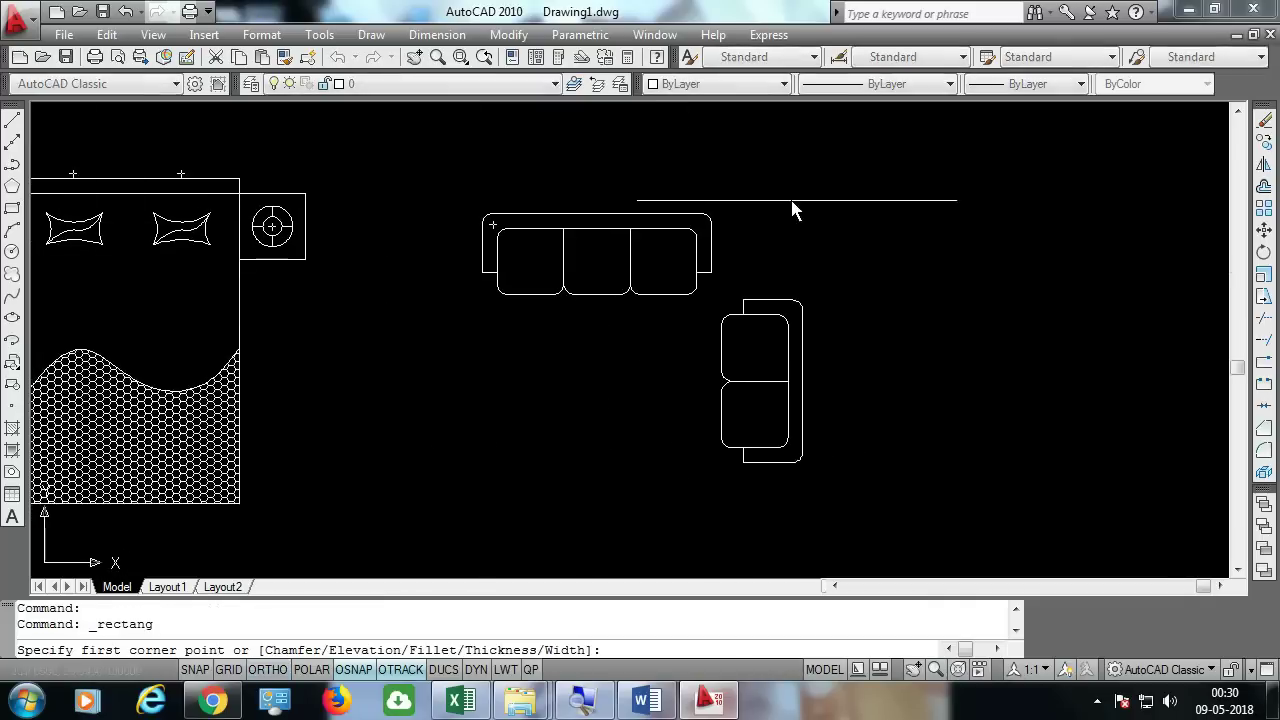
left_click(739, 220)
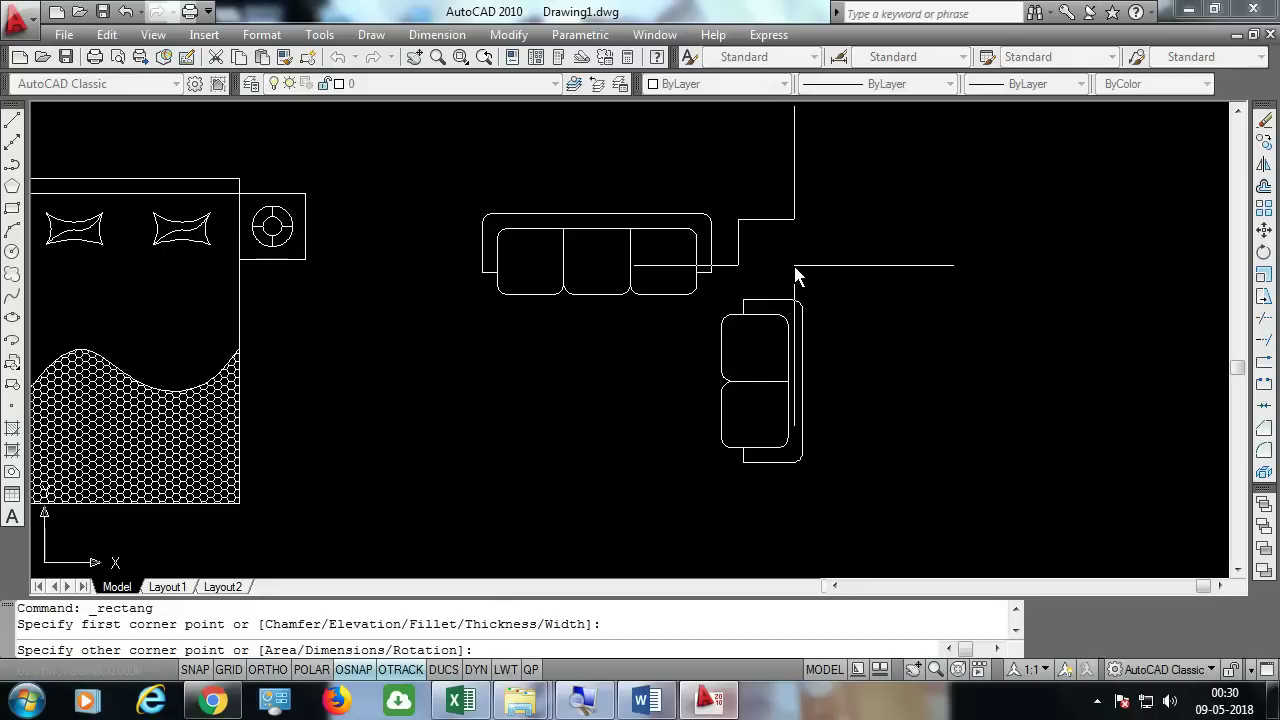
type("D")
key("Return")
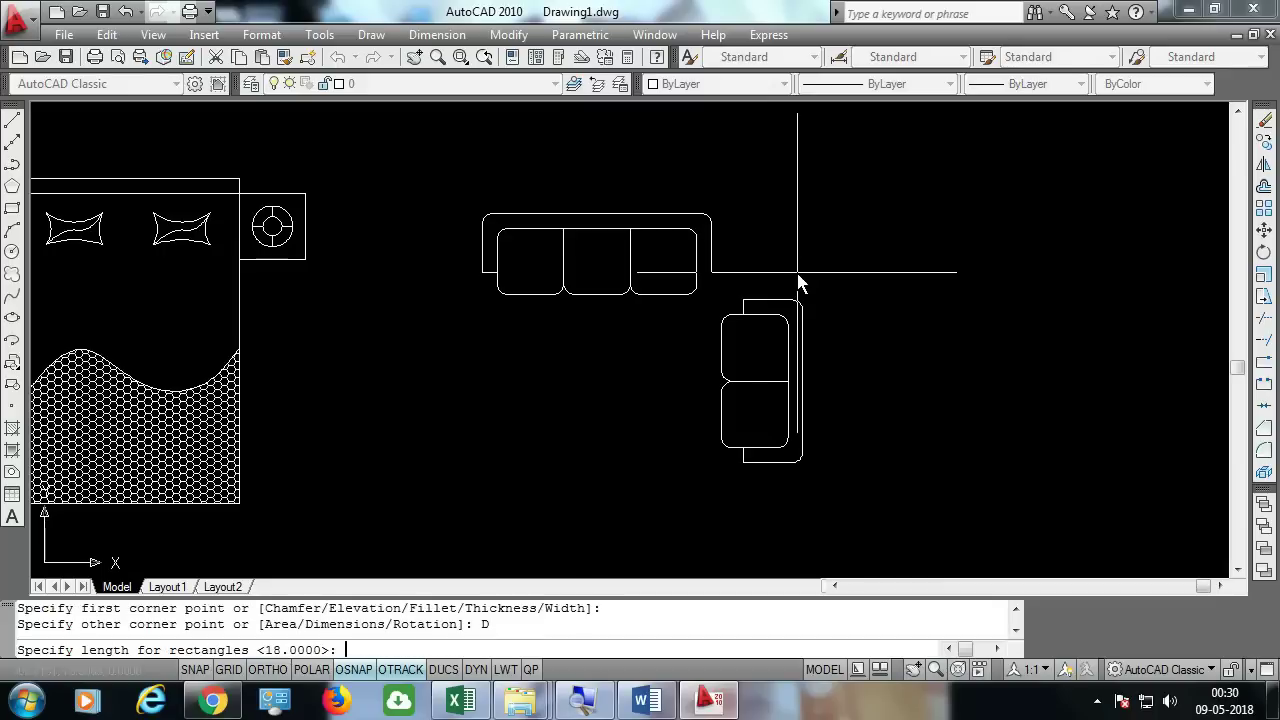
type("18")
key("Return")
type("18")
key("Return")
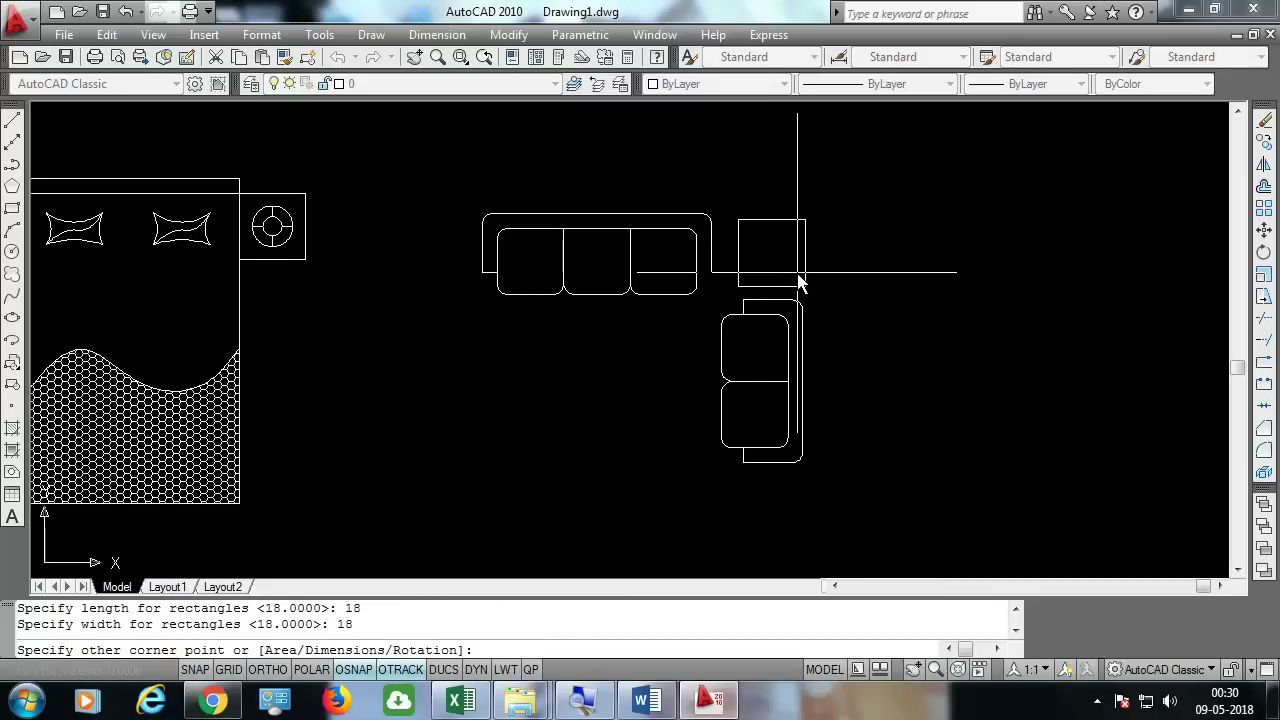
left_click(800, 283)
- Move the 18 by 18 square slightly higher, then delete it
type("M")
key("Return")
key("F8")
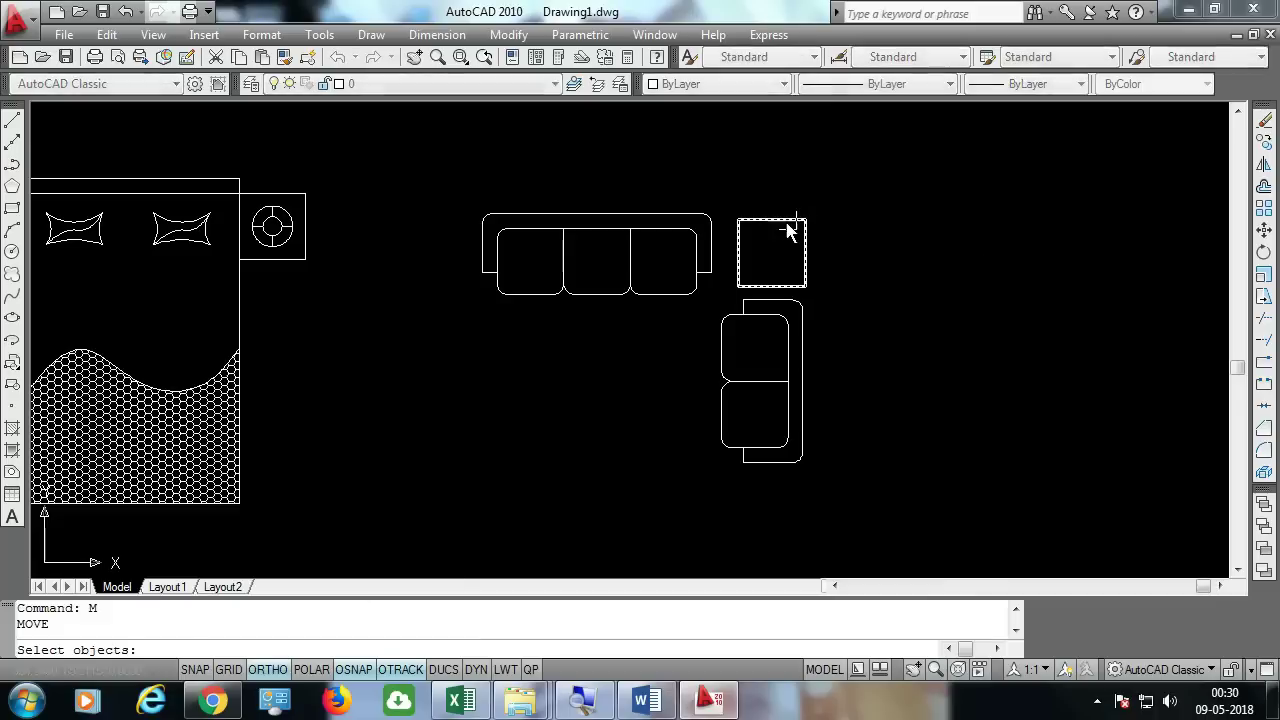
left_click(785, 230)
key("Return")
left_click(775, 244)
left_click(770, 232)
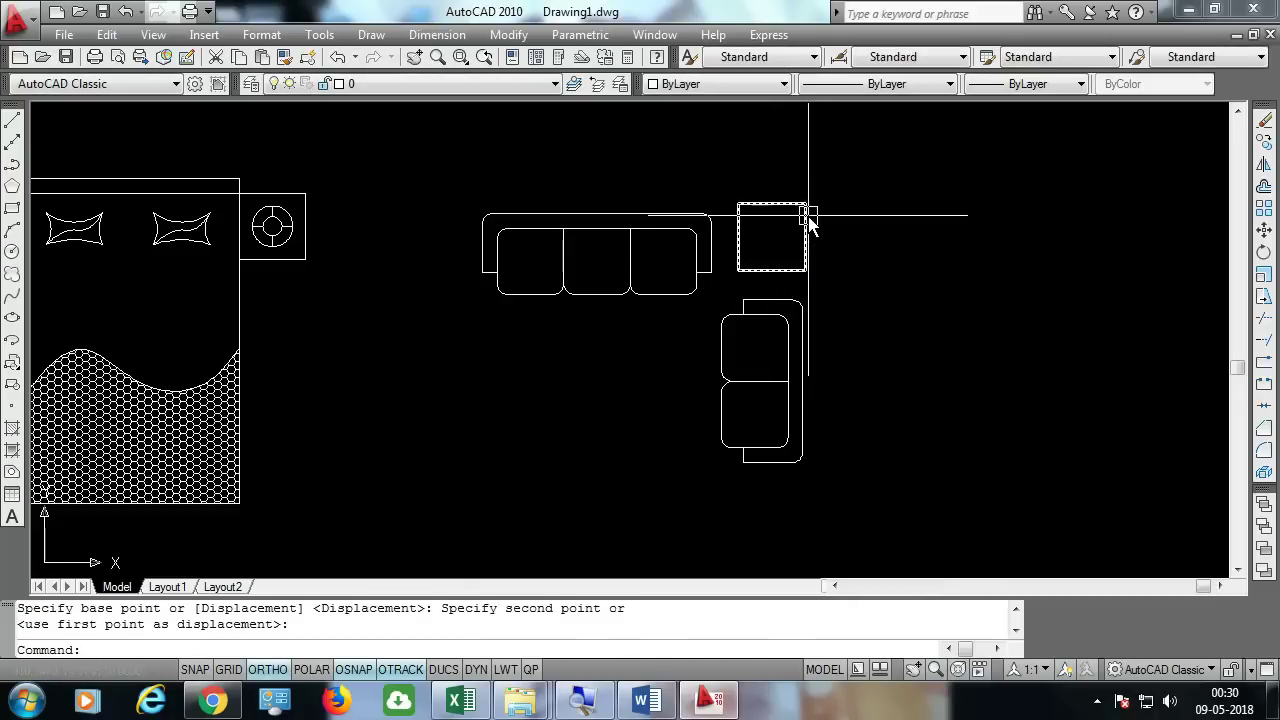
left_click(808, 215)
key("Delete")
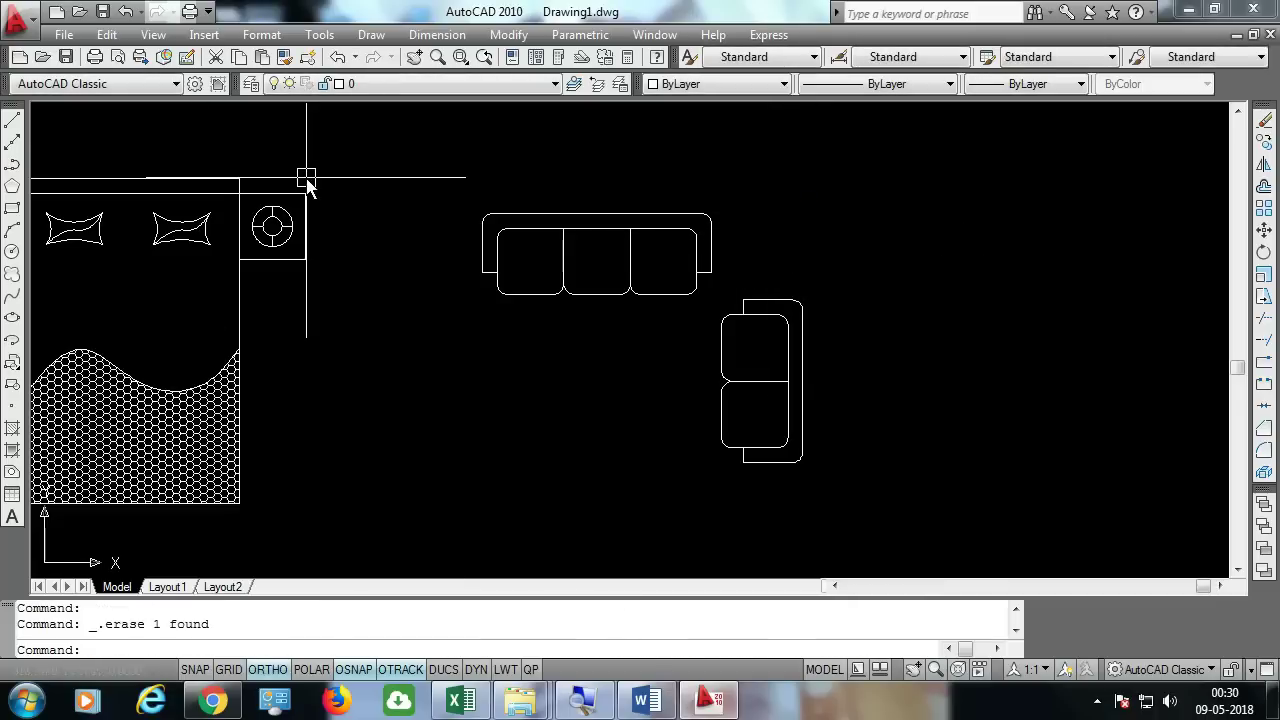
- Draw a horizontal guide line along the sofa top and a vertical one from the armchair corner
type("Pl")
key("Return")
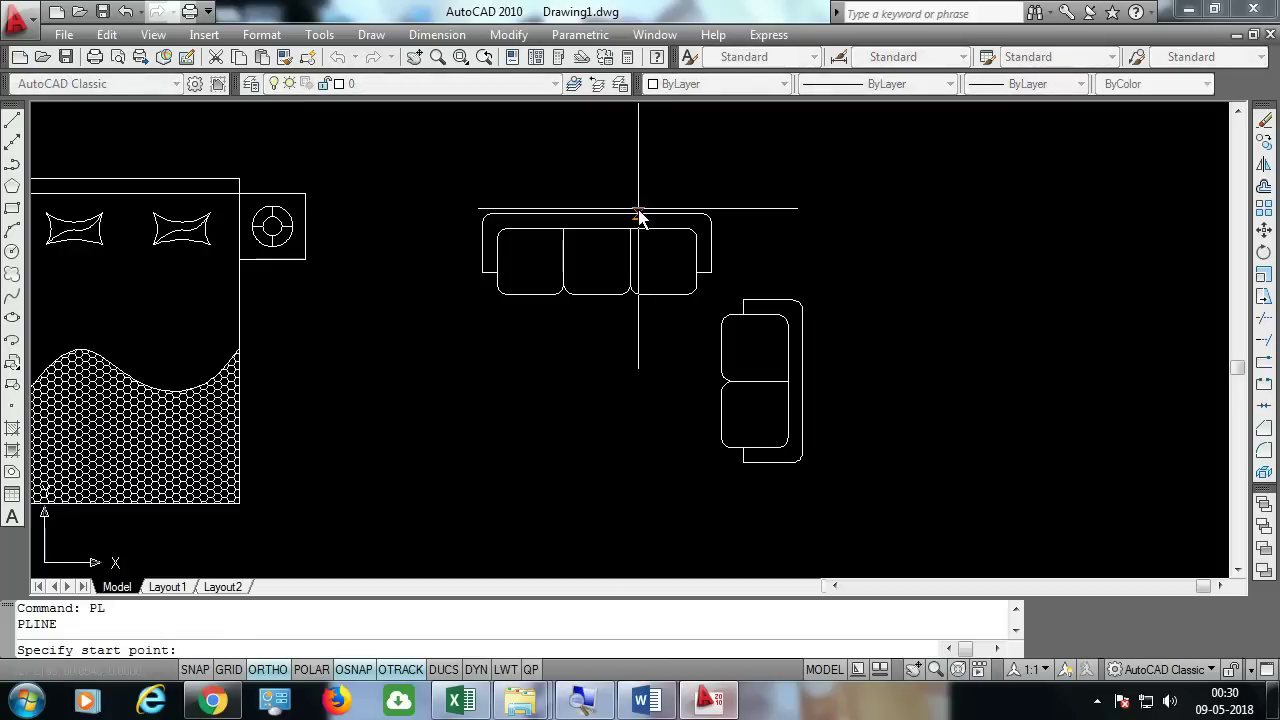
left_click(640, 213)
left_click(868, 215)
key("Return")
key("Return")
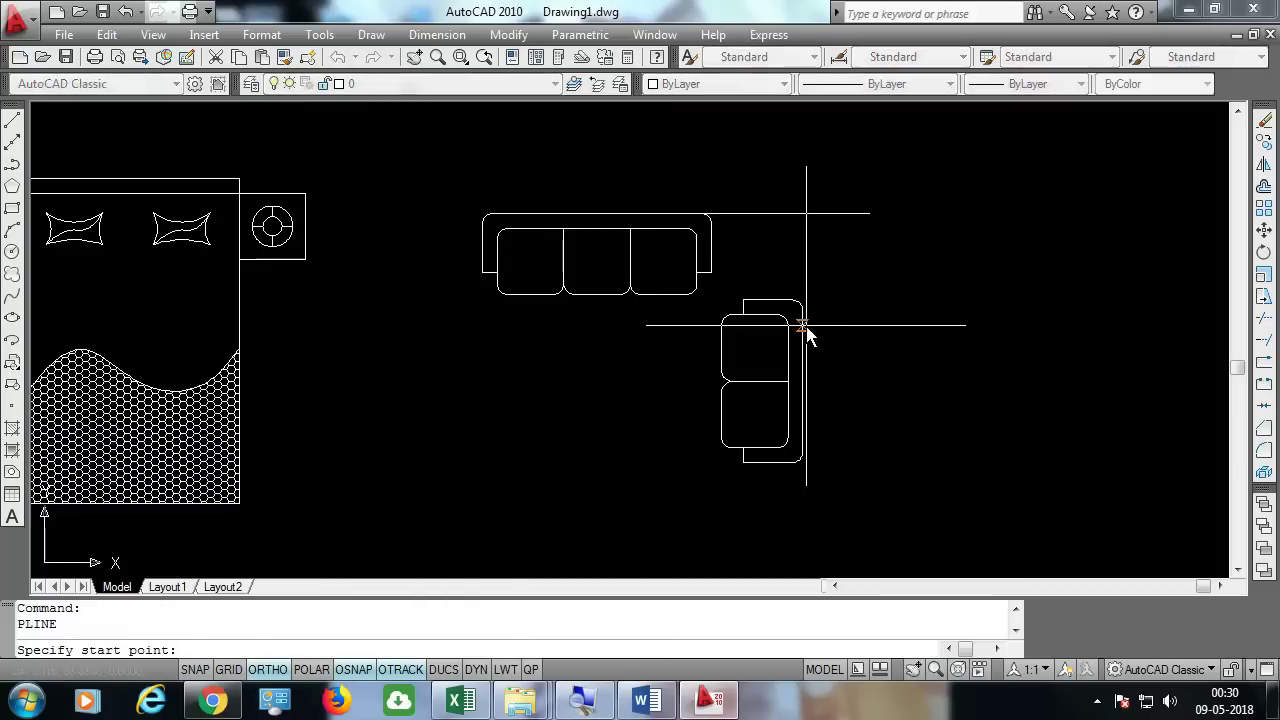
left_click(801, 302)
left_click(785, 145)
key("Return")
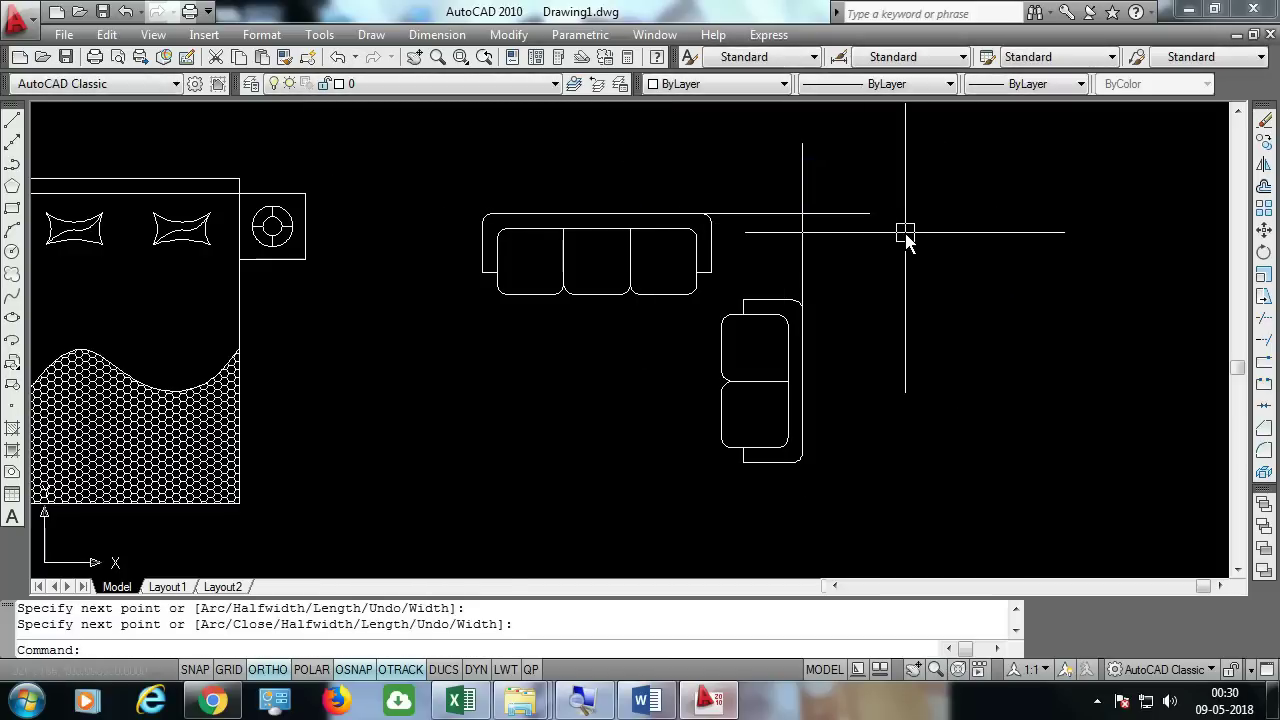
- Create a small 14 by 14 shape that lands in the wrong place and delete it
type("REC")
key("Return")
type("14")
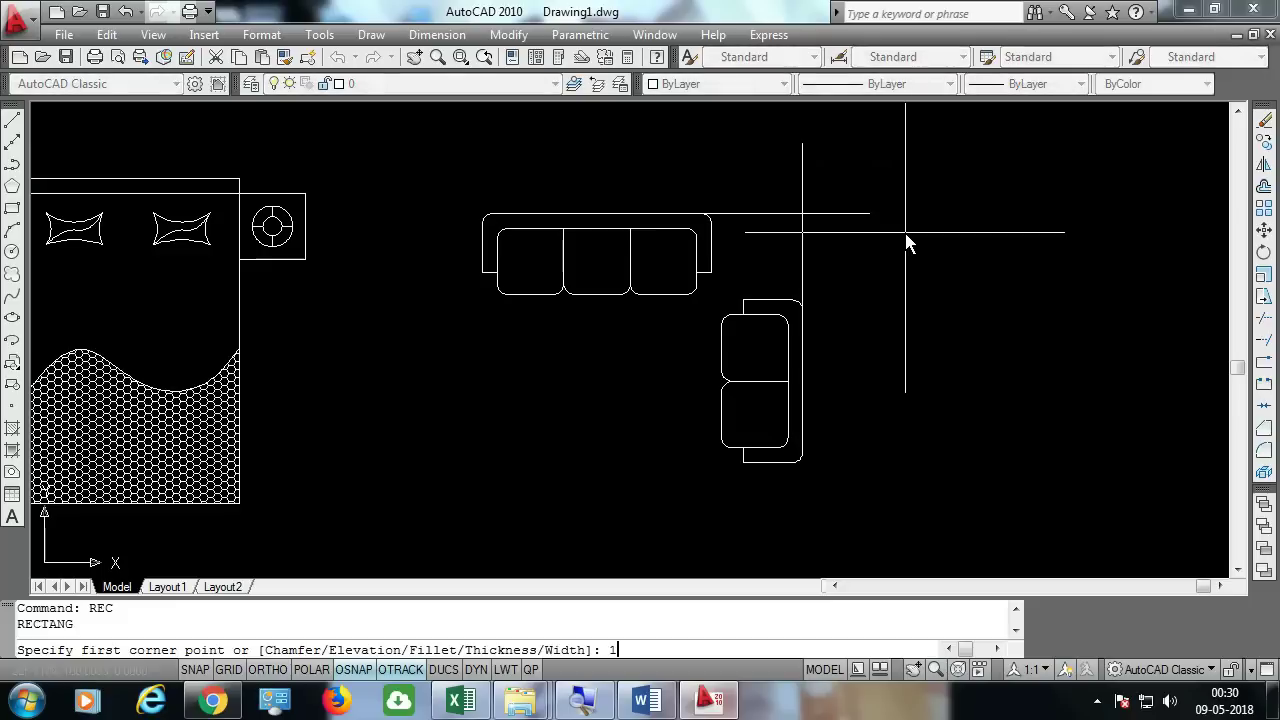
key("Return")
type("14")
key("Return")
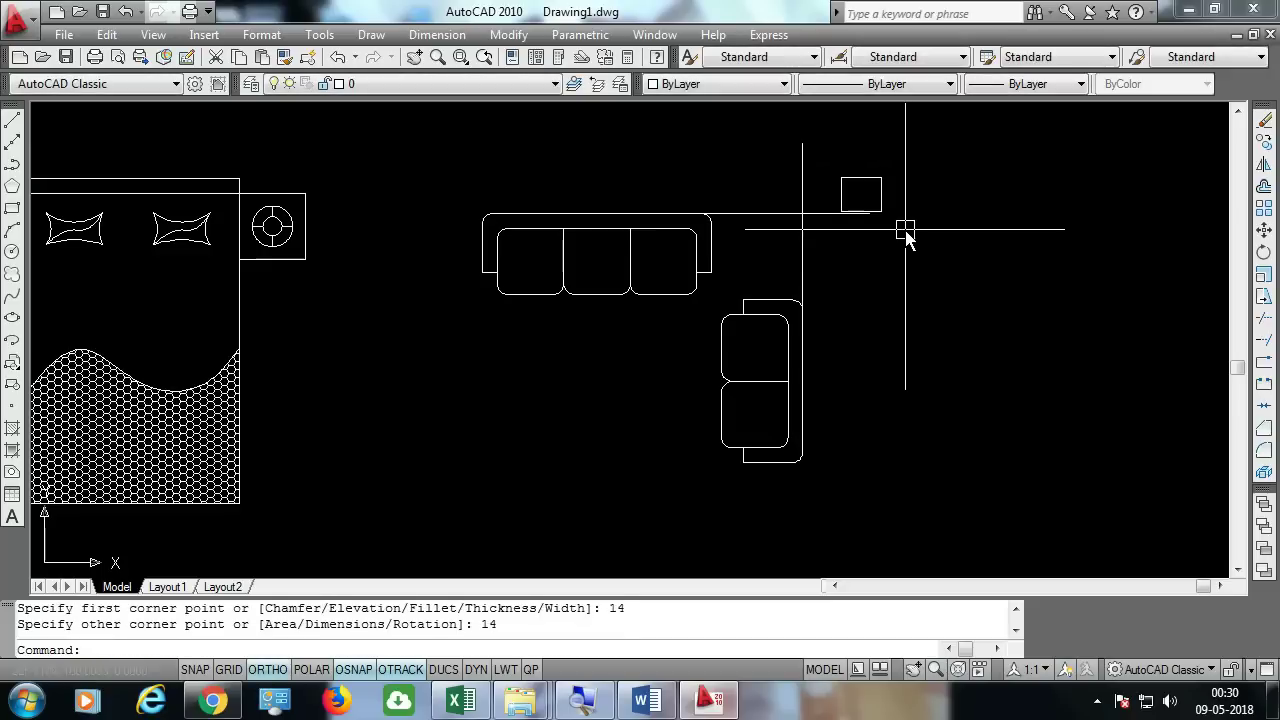
left_click(880, 200)
key("Delete")
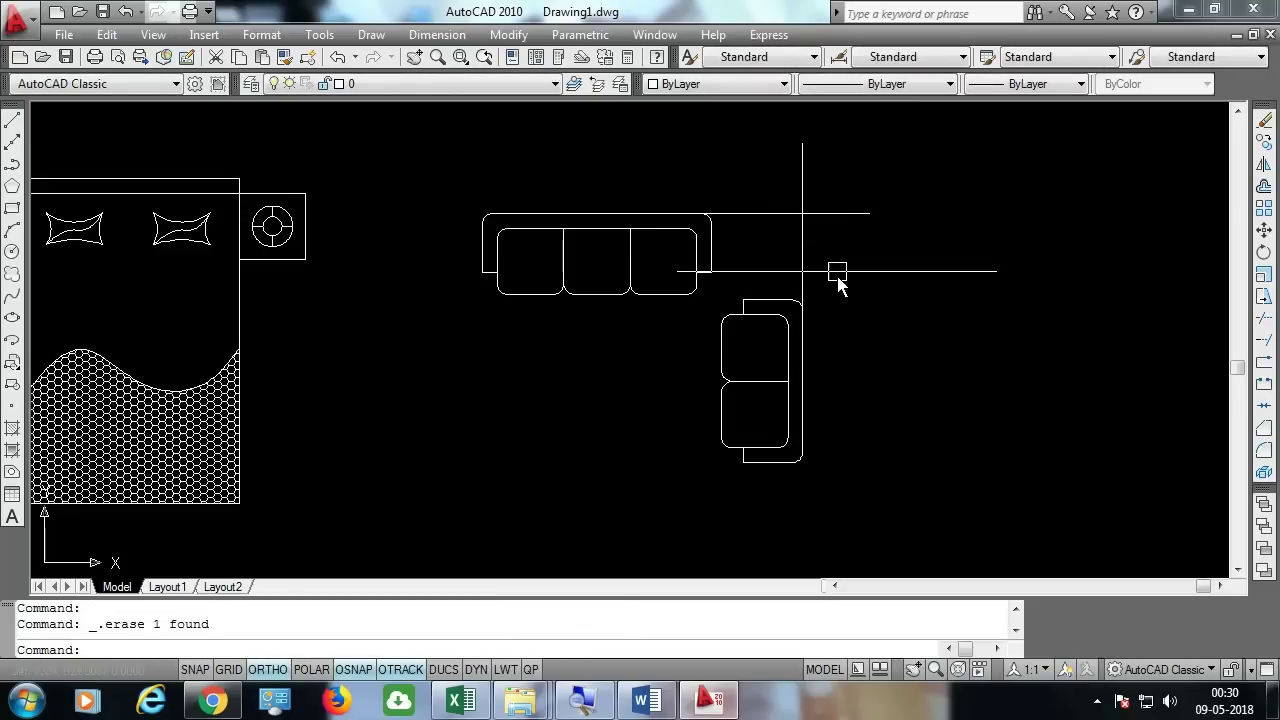
- Draw a 14 by 14 square from the guide-line intersection beside the sofas
type("REC")
key("Return")
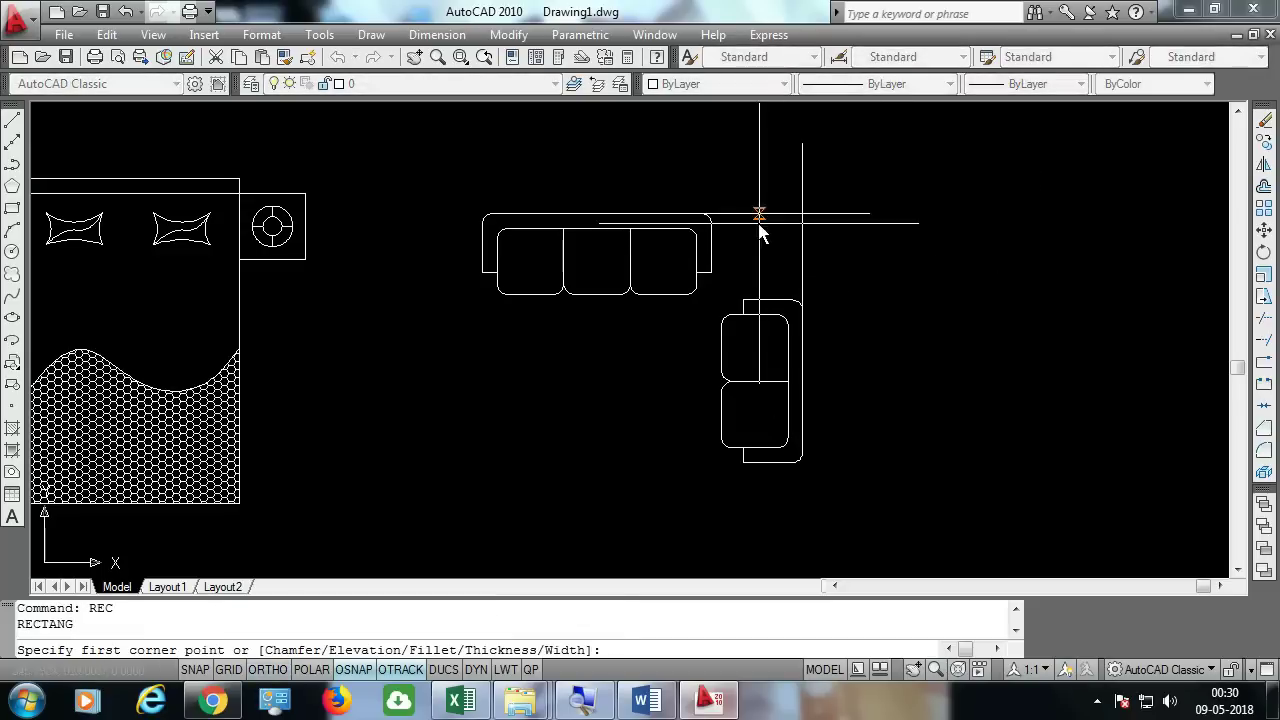
left_click(759, 218)
type("D")
key("Return")
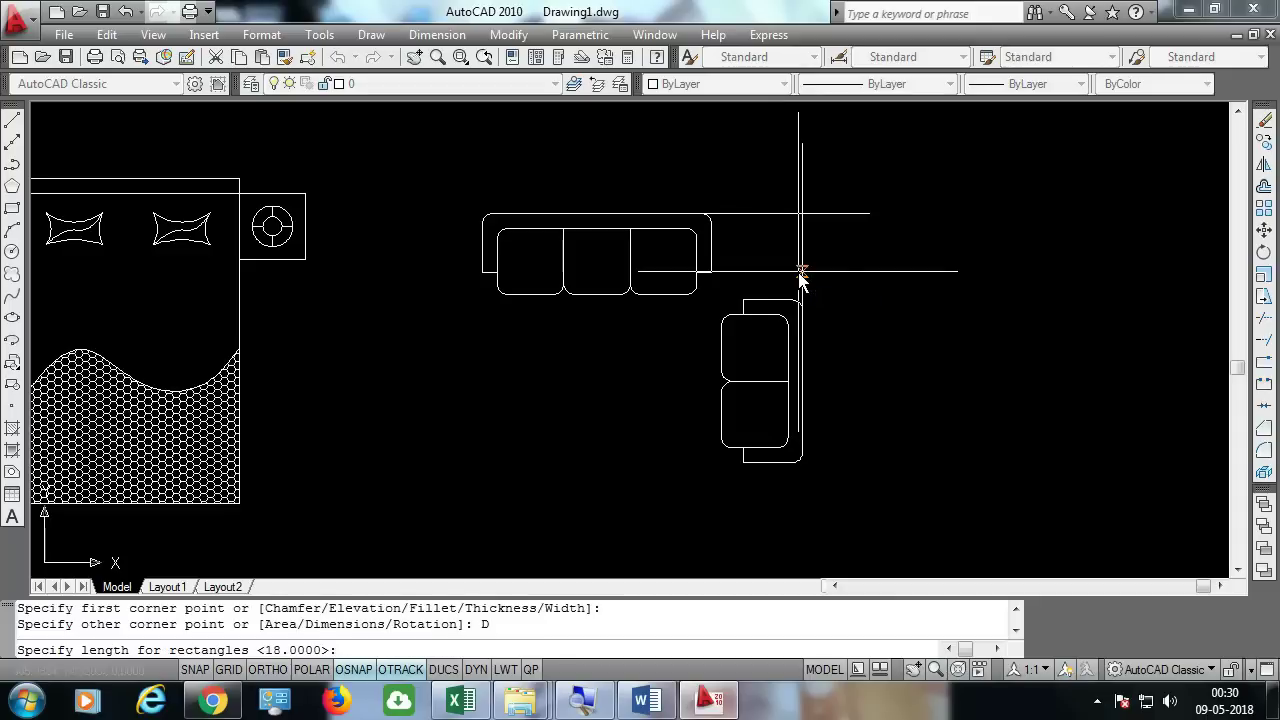
type("14")
key("Return")
key("Return")
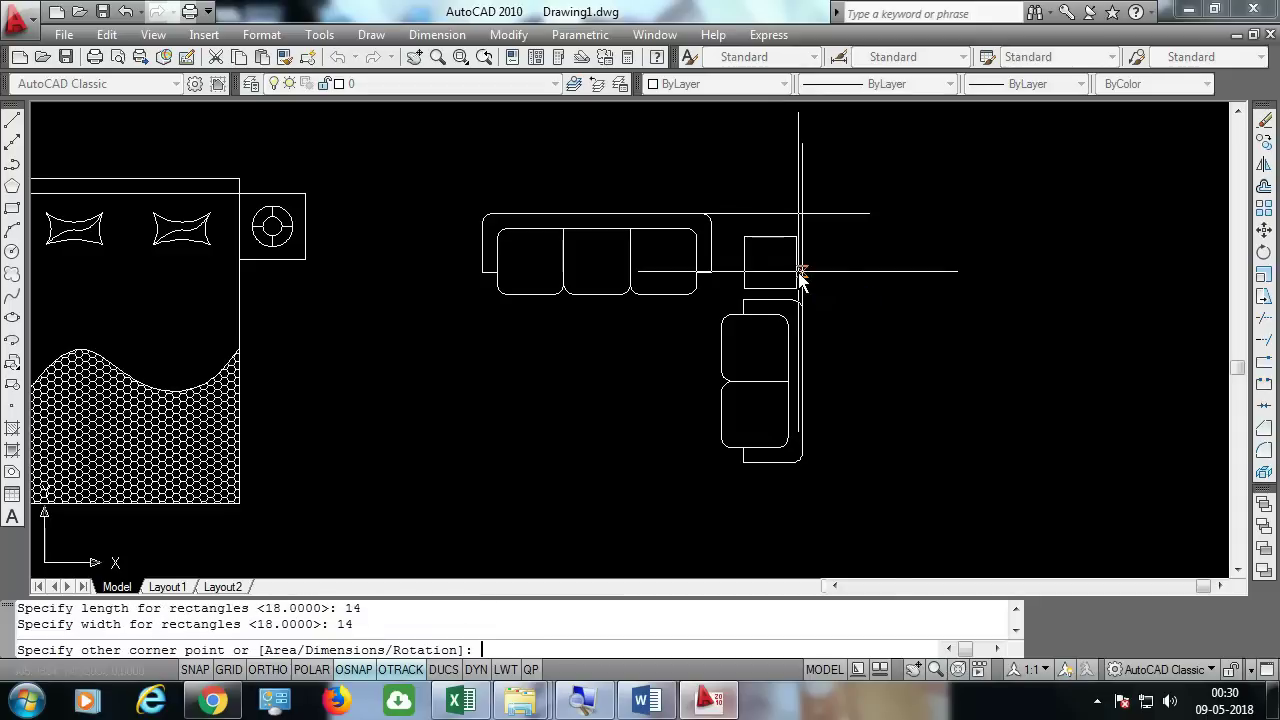
left_click(804, 280)
type("M")
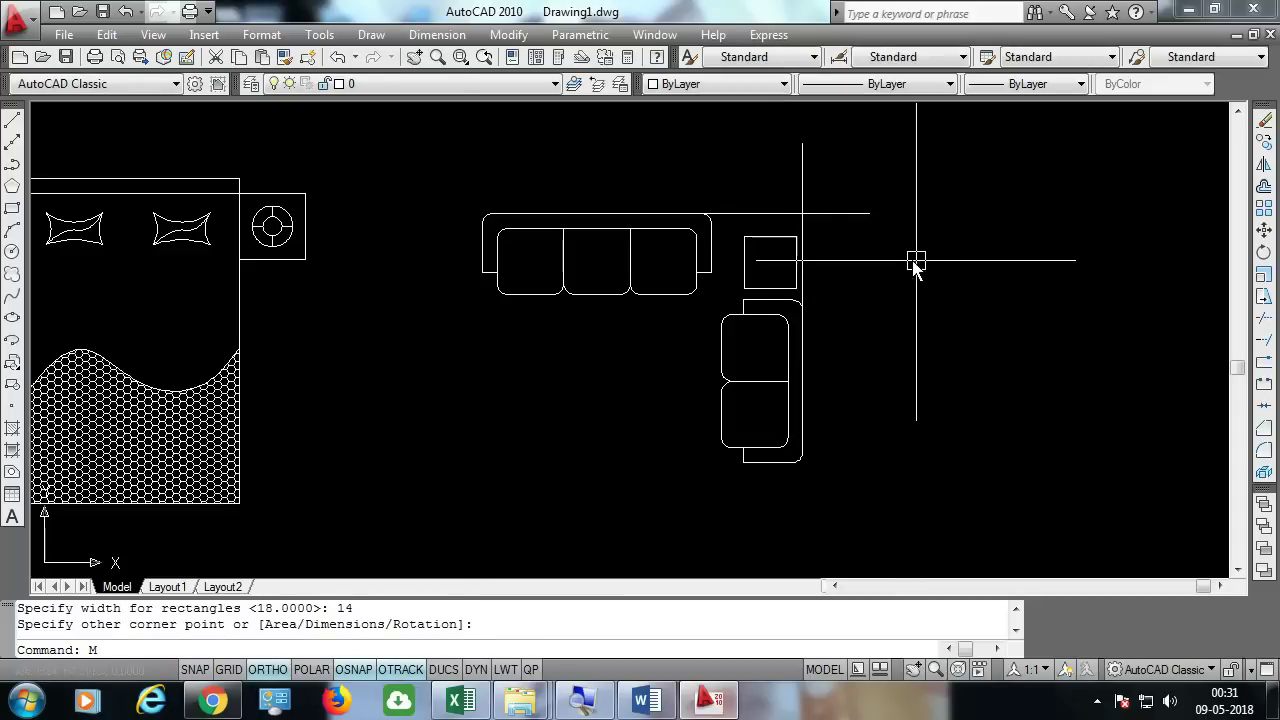
- Move the 14 by 14 square by its top-right corner into the corner between the sofas
key("Return")
left_click(795, 246)
key("Return")
left_click(797, 237)
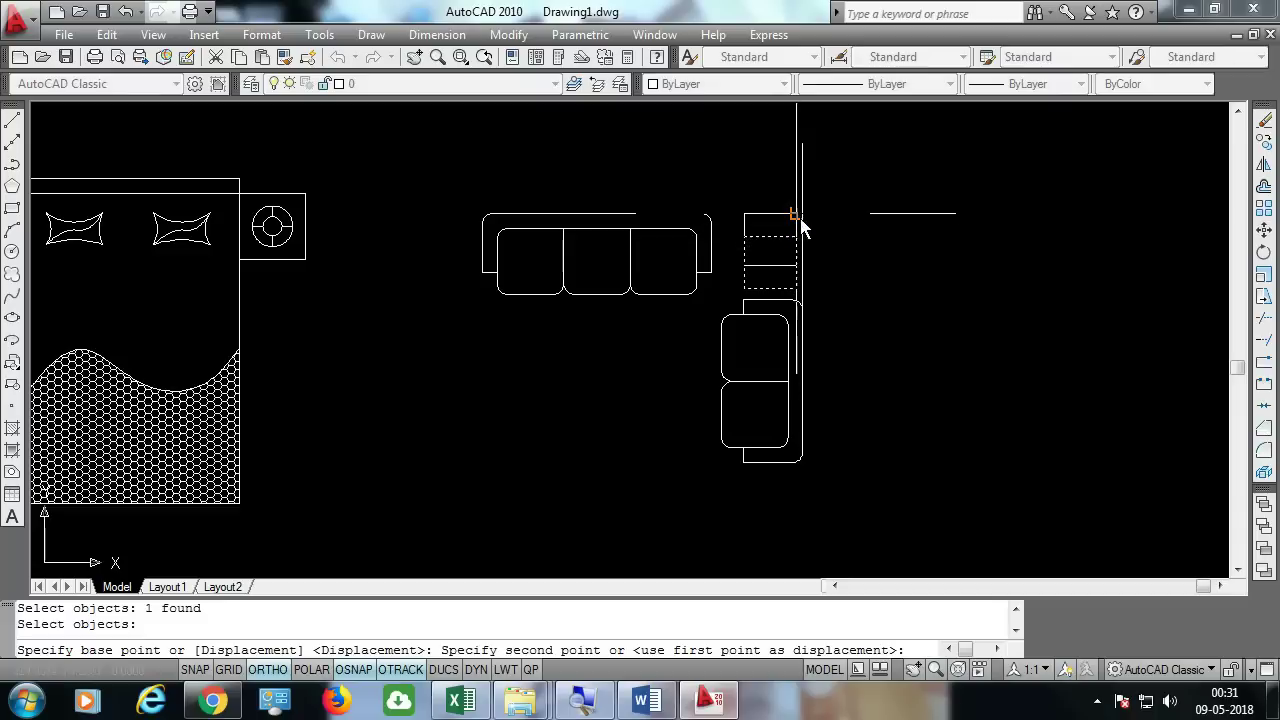
left_click(797, 214)
- Erase the horizontal and vertical guide lines
left_click(822, 213)
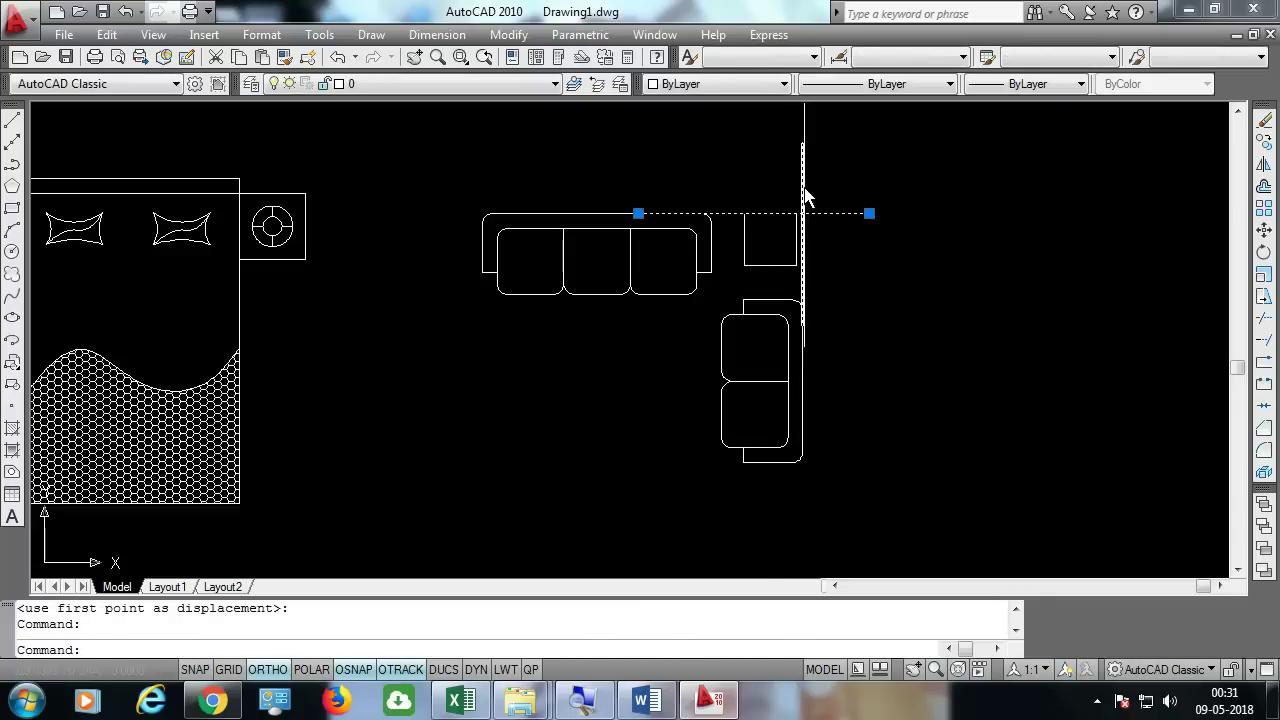
left_click(803, 197)
key("Delete")
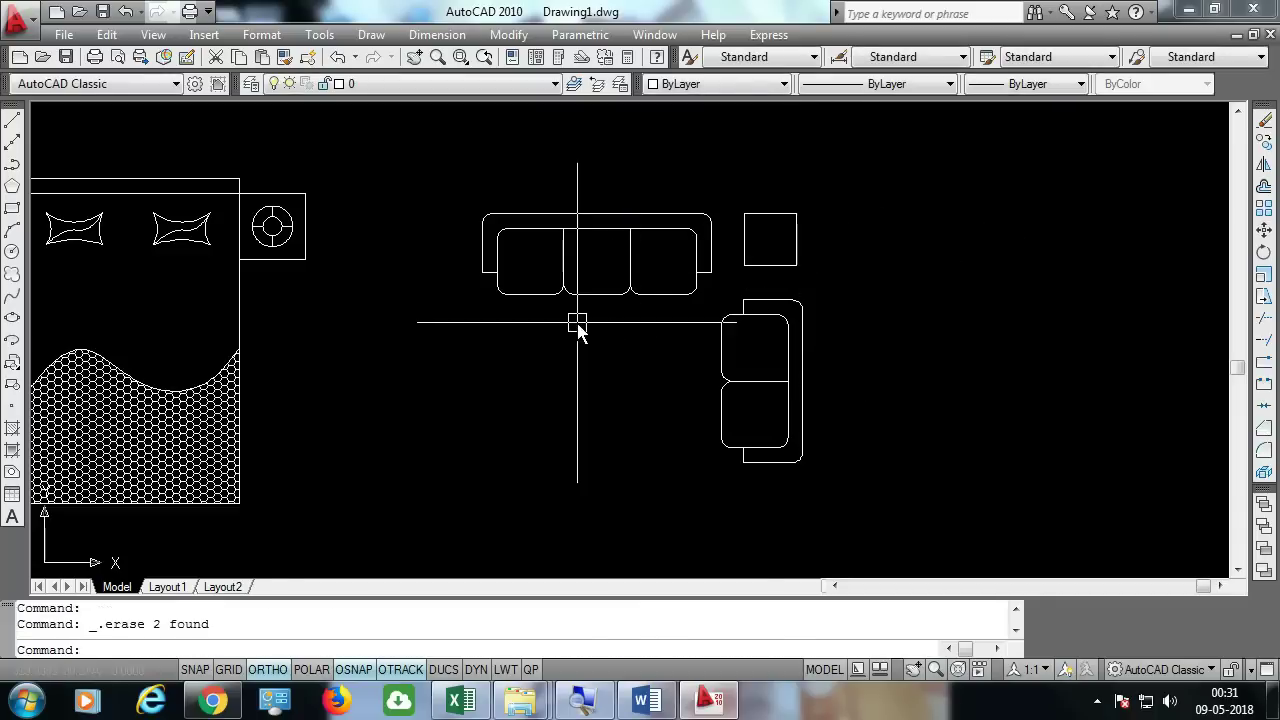
- Draw a 36 by 24 rectangle below the sofa
left_click(12, 208)
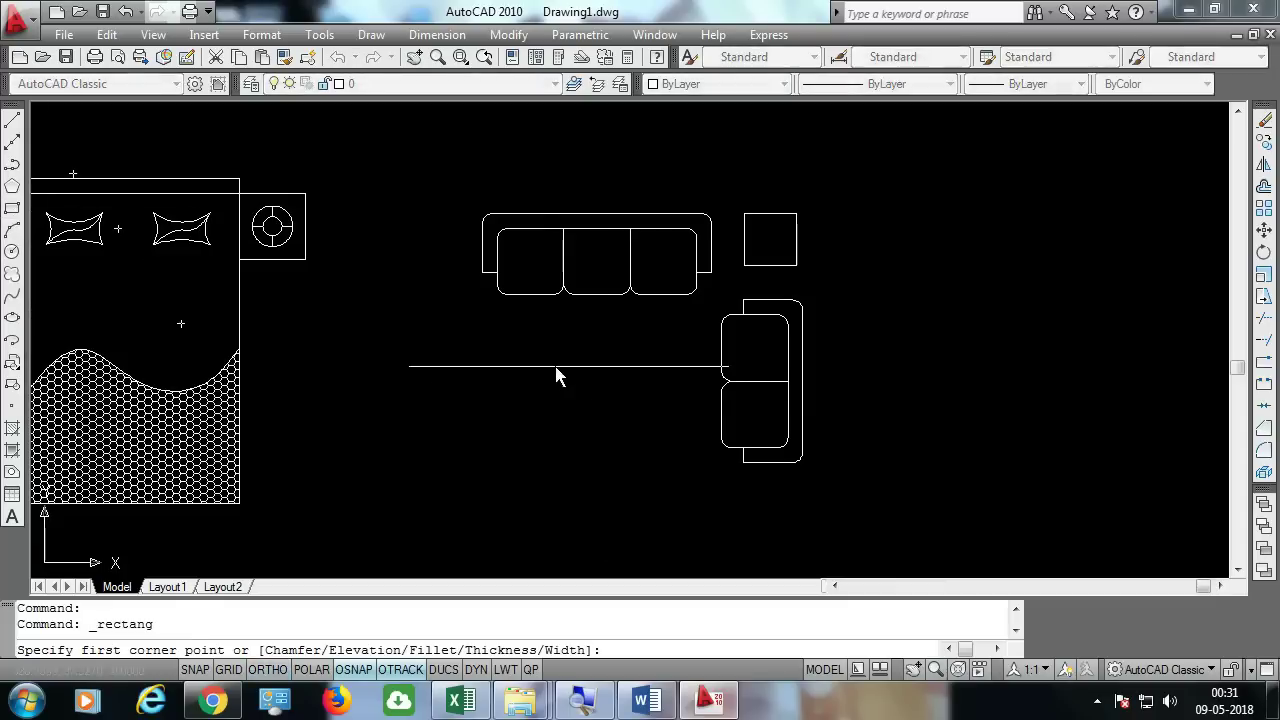
left_click(510, 354)
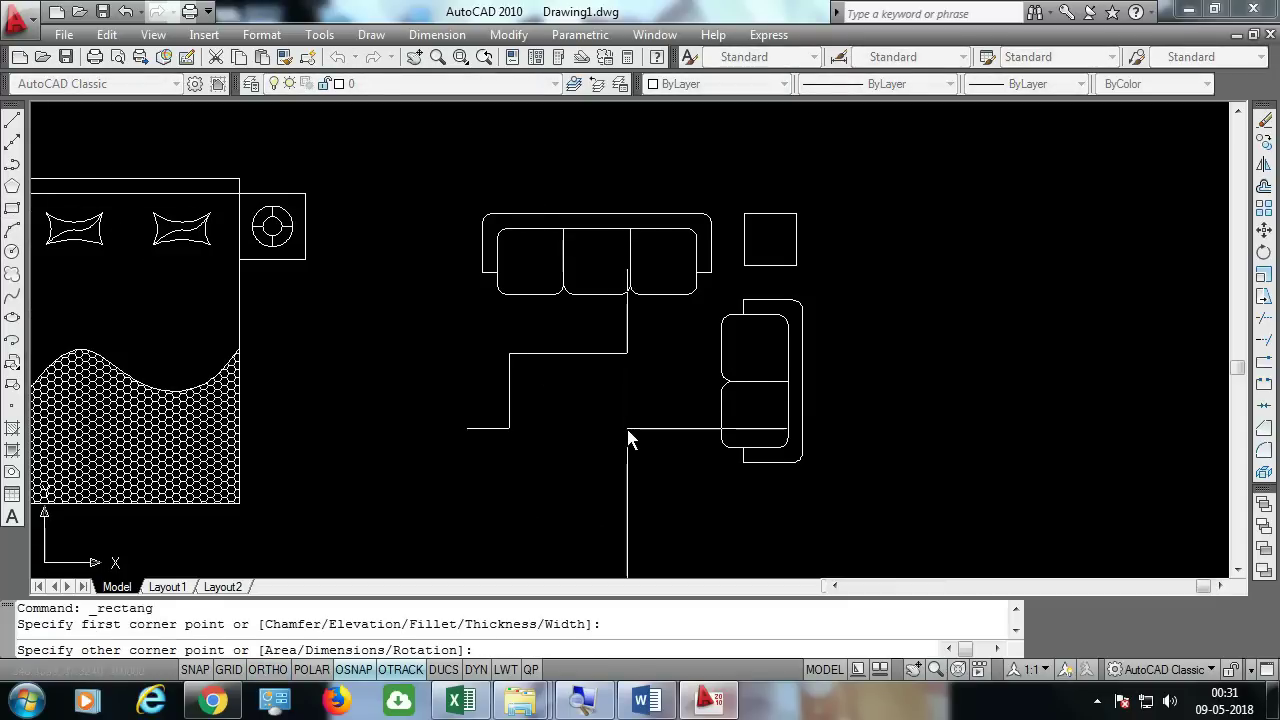
type("D")
key("Return")
type("36")
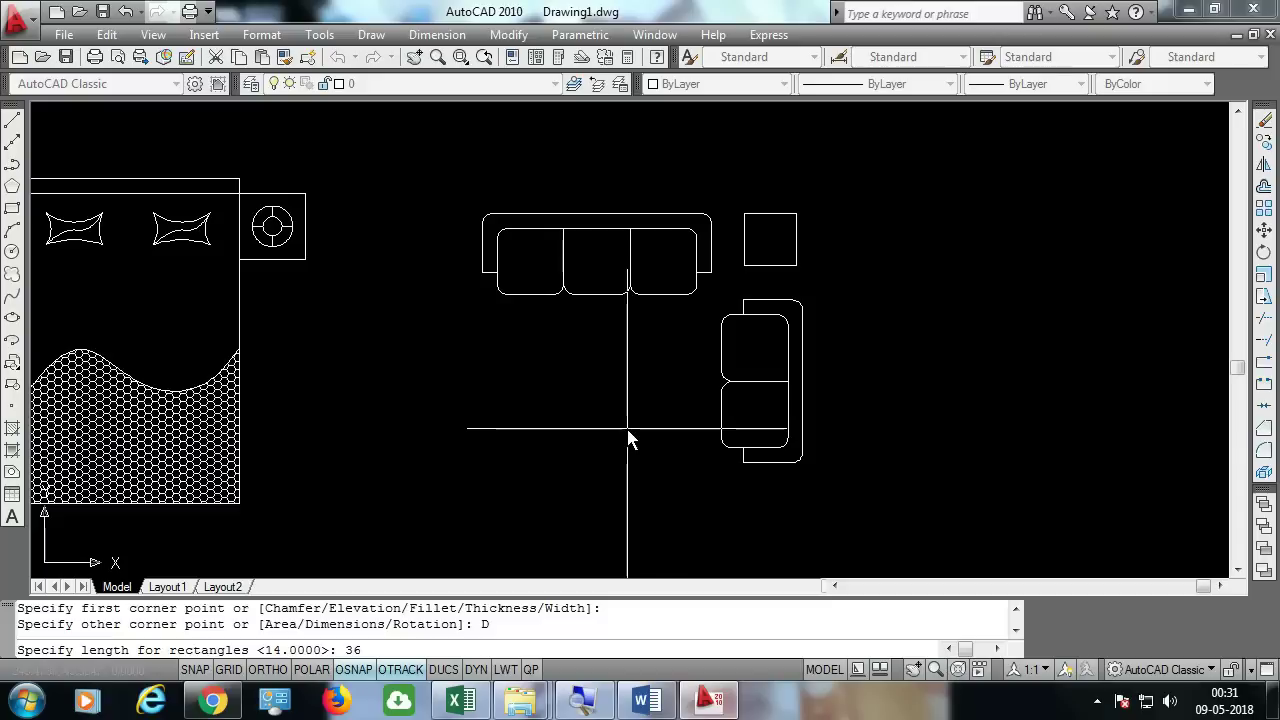
key("Return")
type("24")
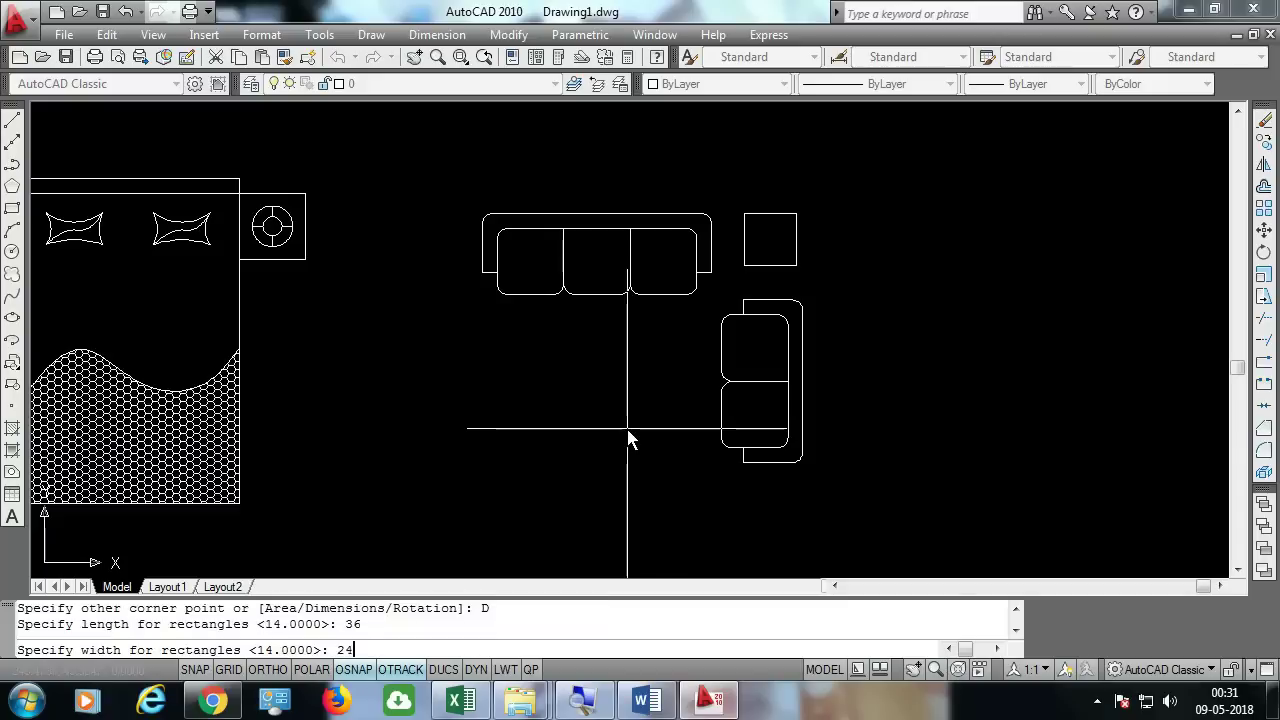
key("Return")
left_click(628, 436)
- Move the coffee table, with Ortho off, to centre it between the sofas
scroll(538, 444, "up", 2)
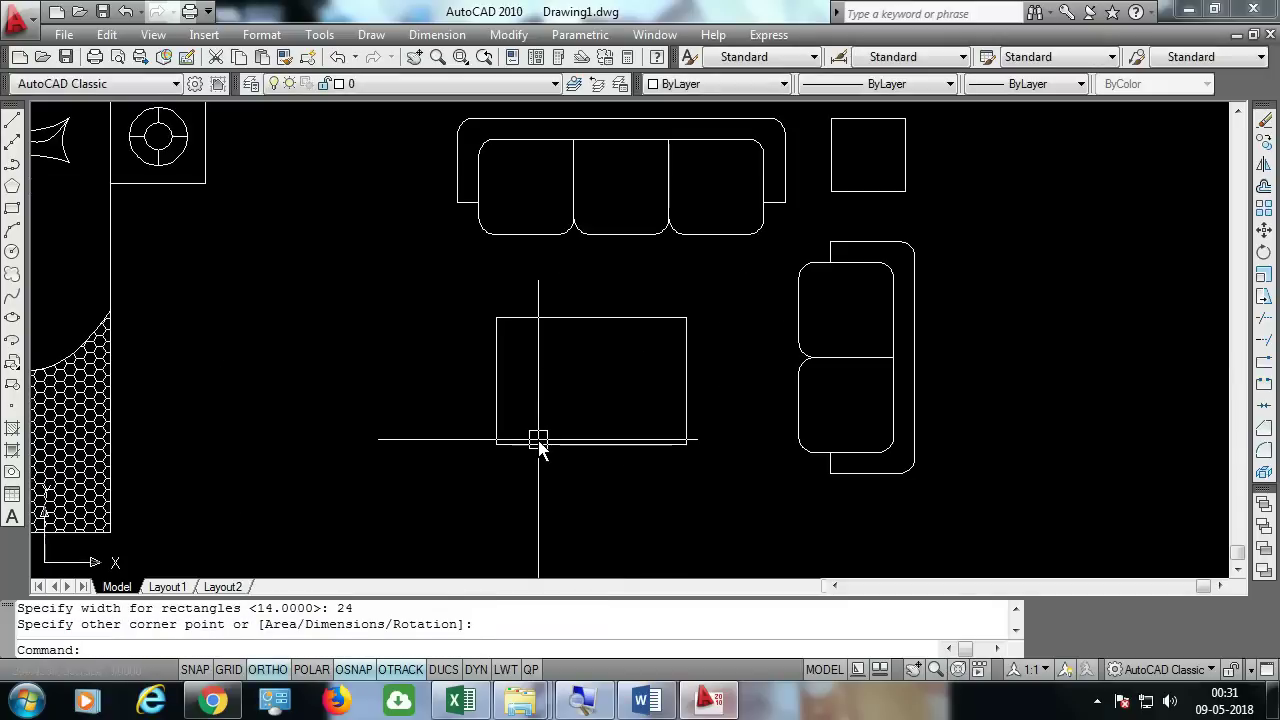
type("m")
key("Return")
left_click(588, 318)
key("Return")
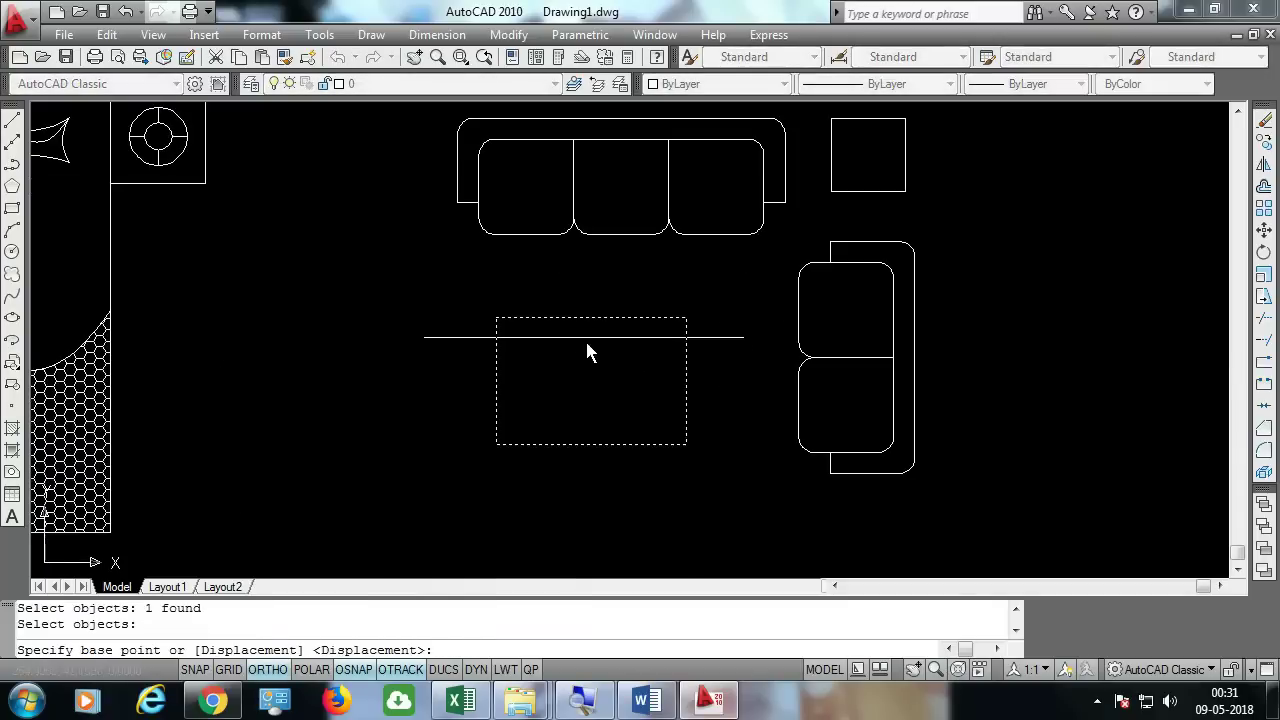
left_click(600, 352)
key("F8")
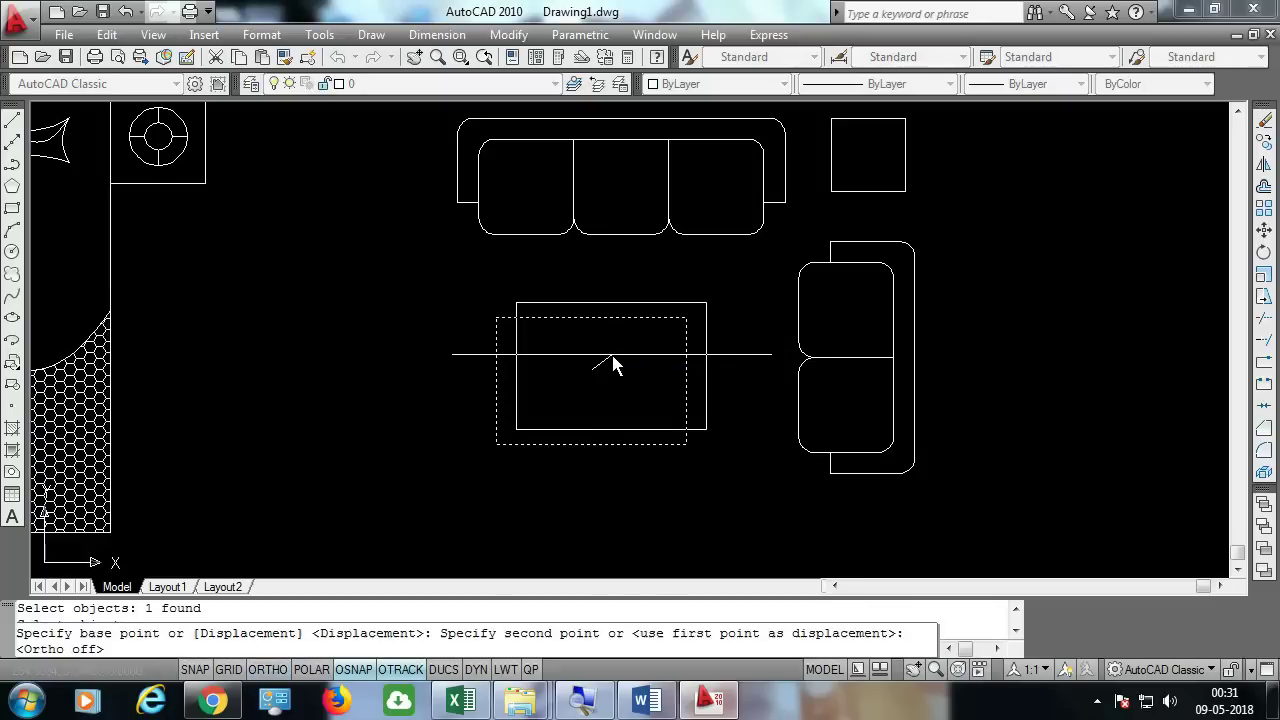
left_click(607, 349)
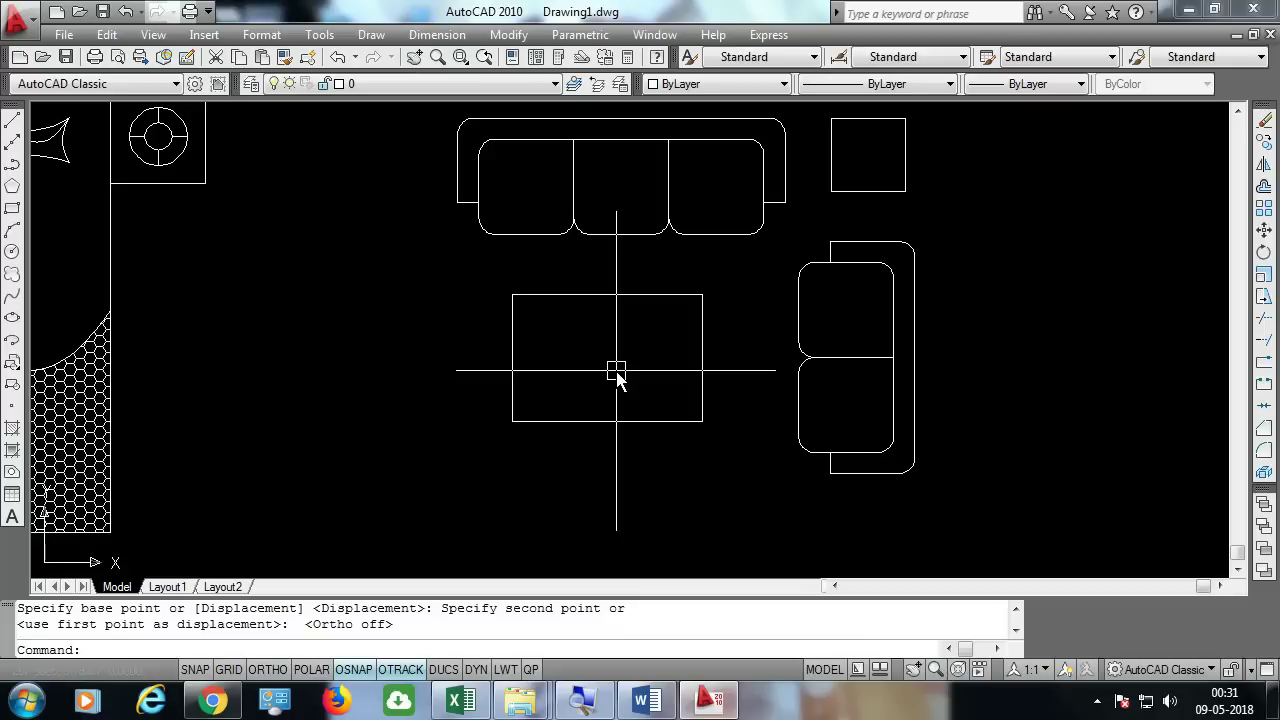
- Fillet all four coffee table corners at radius 3 using the Polyline option
type("f")
key("Return")
type("r")
key("Return")
type("3")
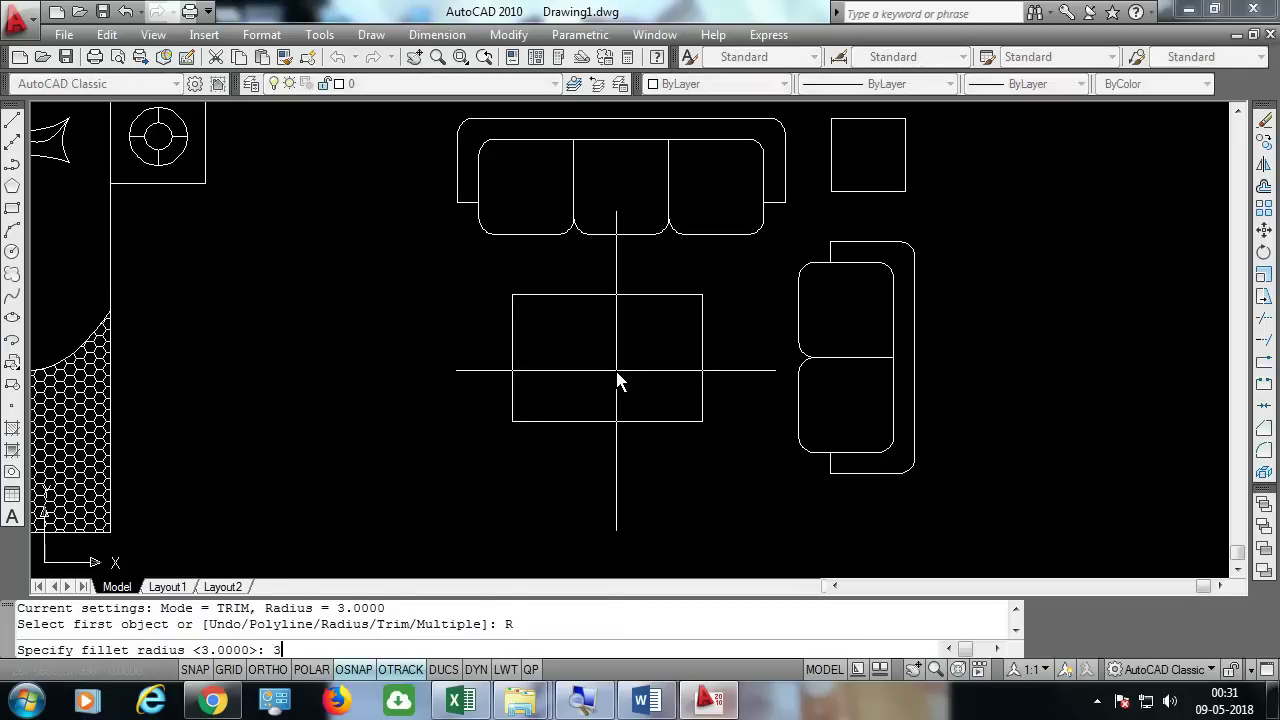
key("Return")
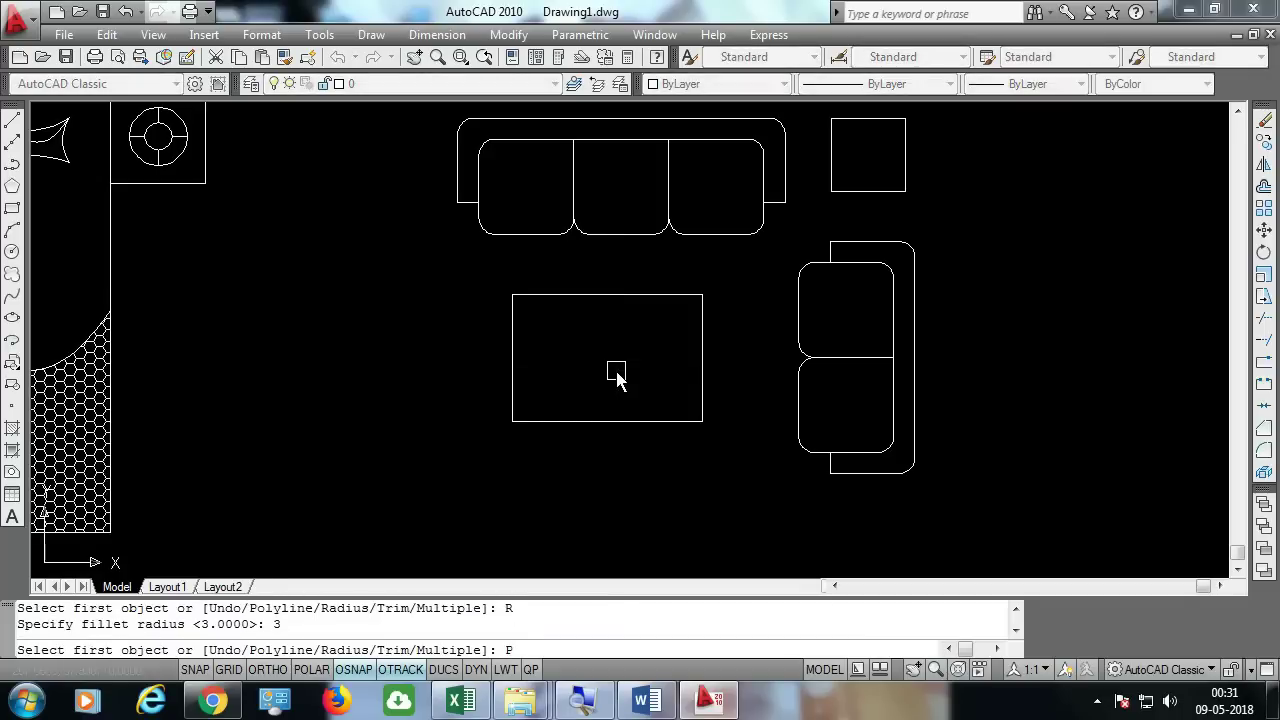
key("Return")
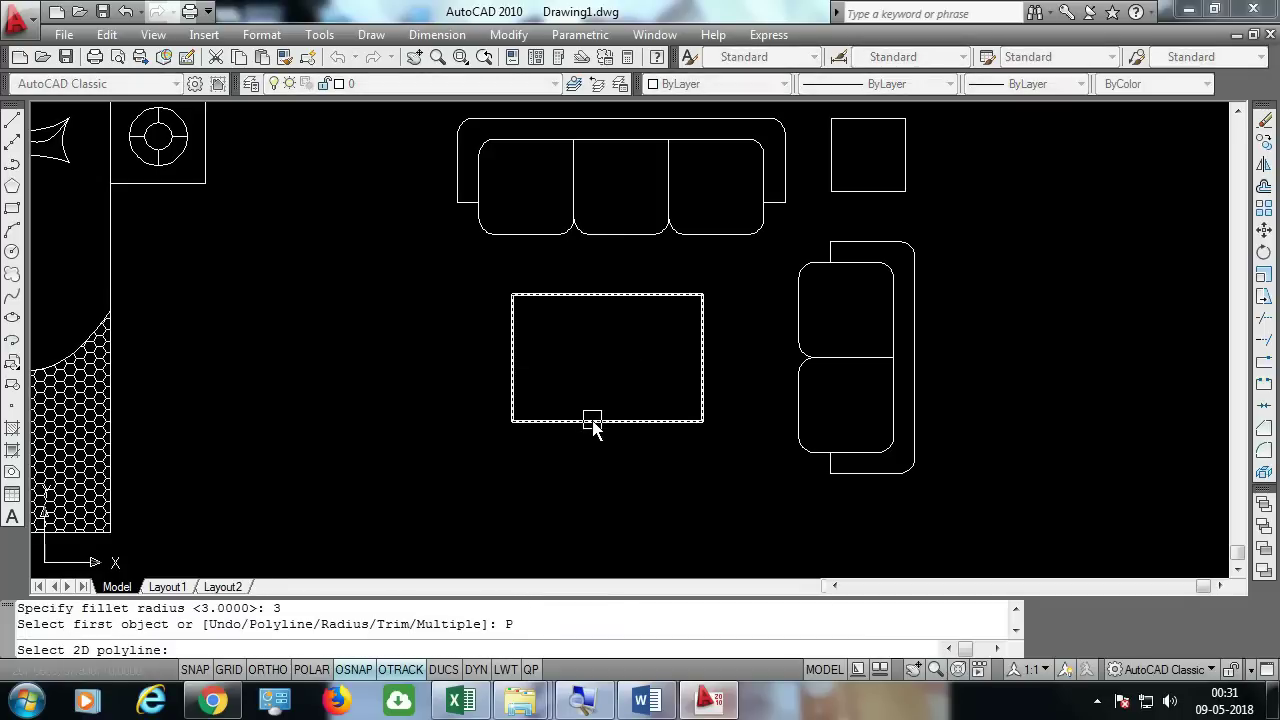
left_click(589, 421)
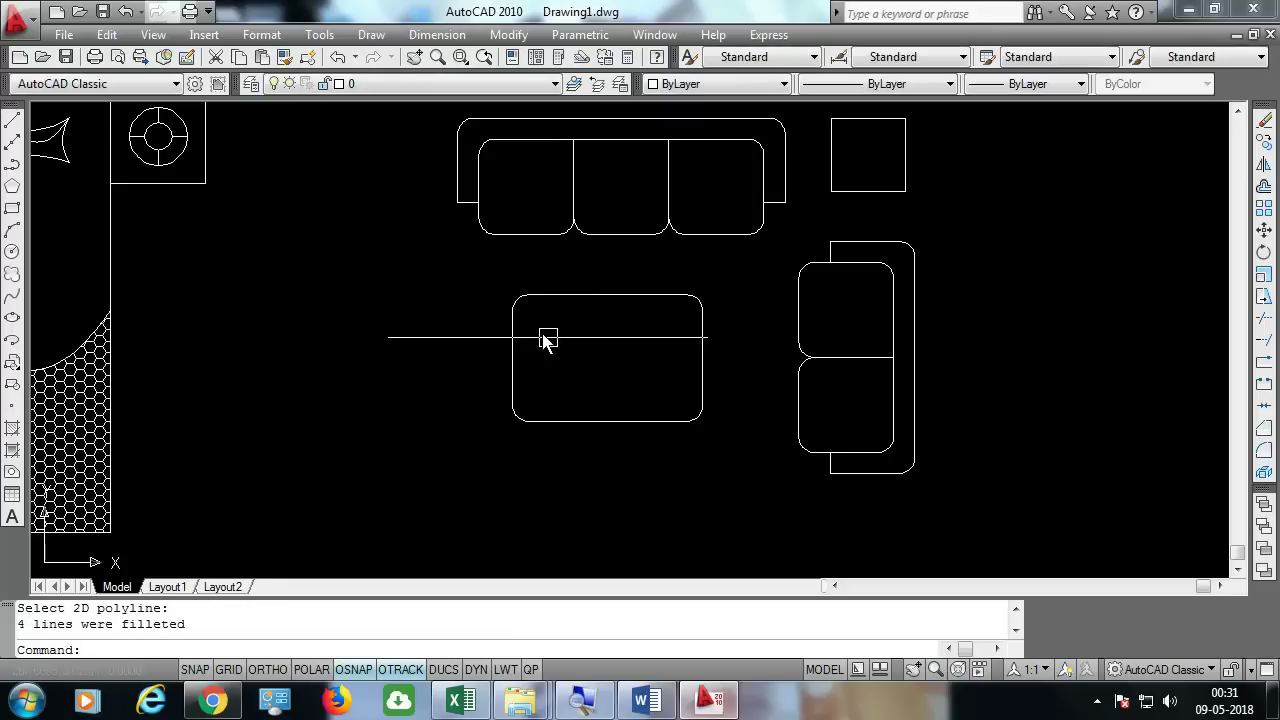
- Draw a small circle at the top-left corner fillet centre using the default radius
type("c")
key("Return")
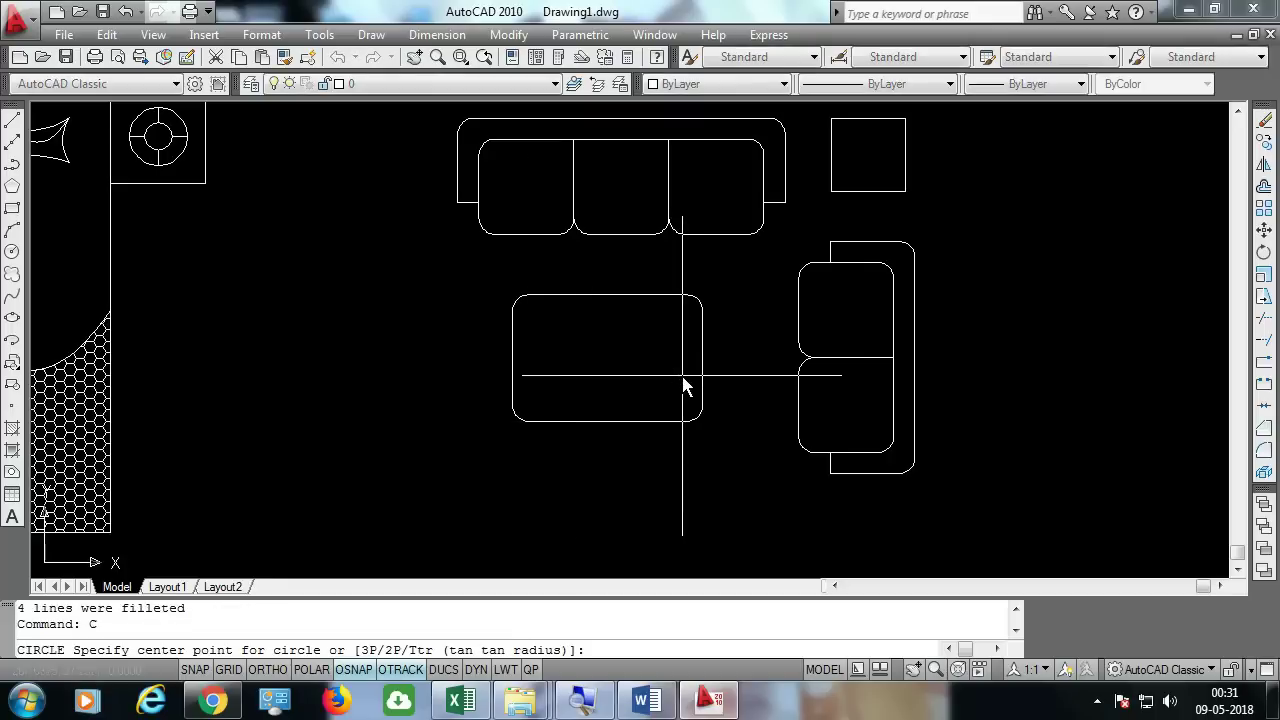
scroll(528, 310, "up", 3)
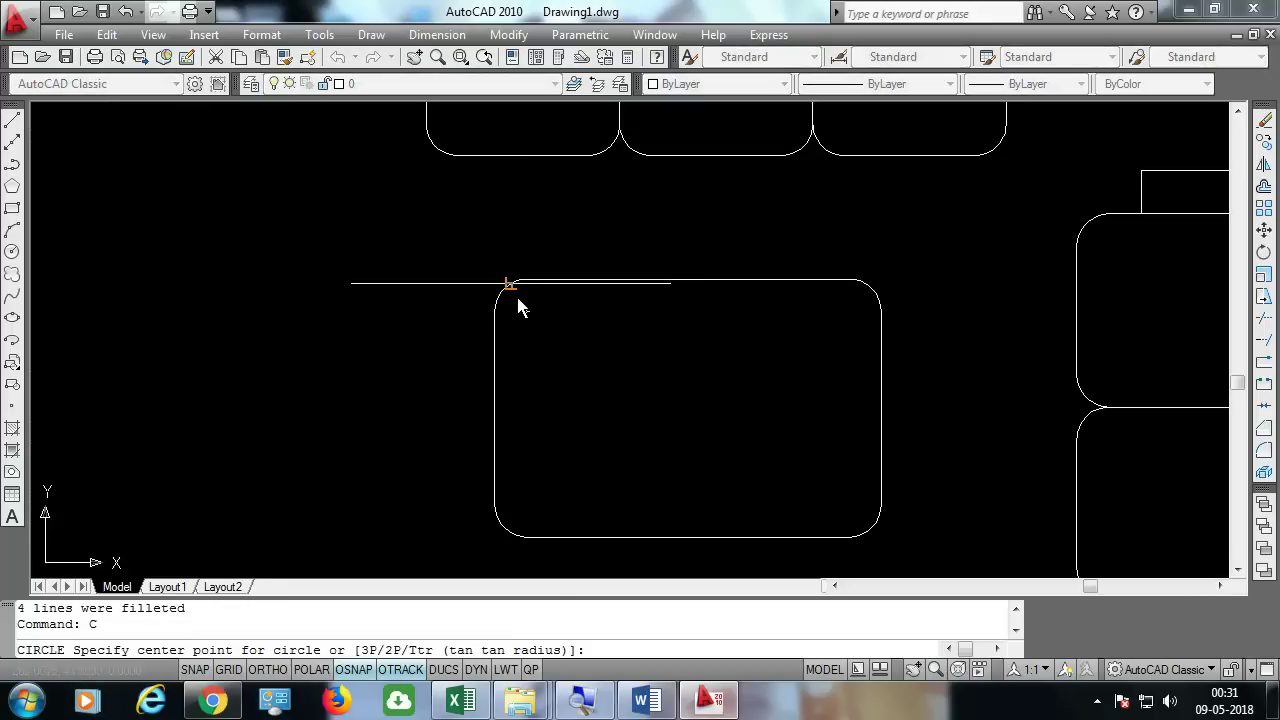
left_click(527, 312)
key("Return")
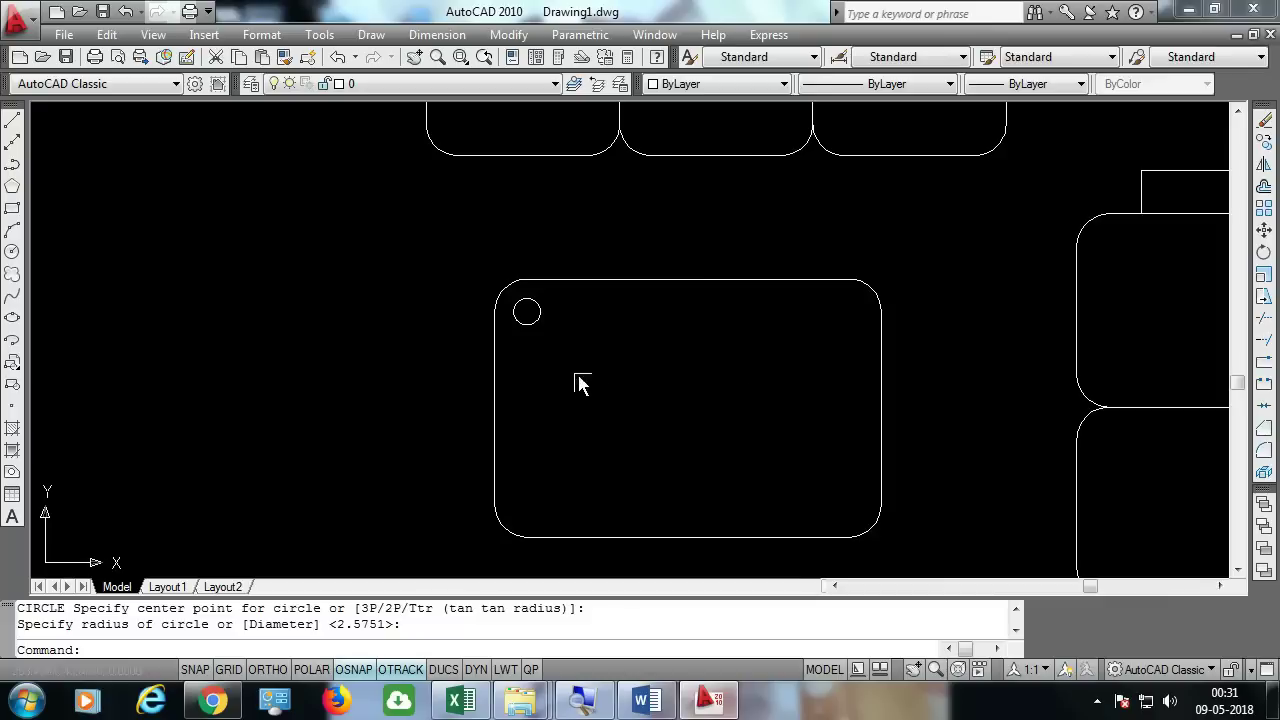
- Select the corner circle, then cancel an accidental stretch and a stray circle command
scroll(531, 318, "up", 2)
left_click(540, 323)
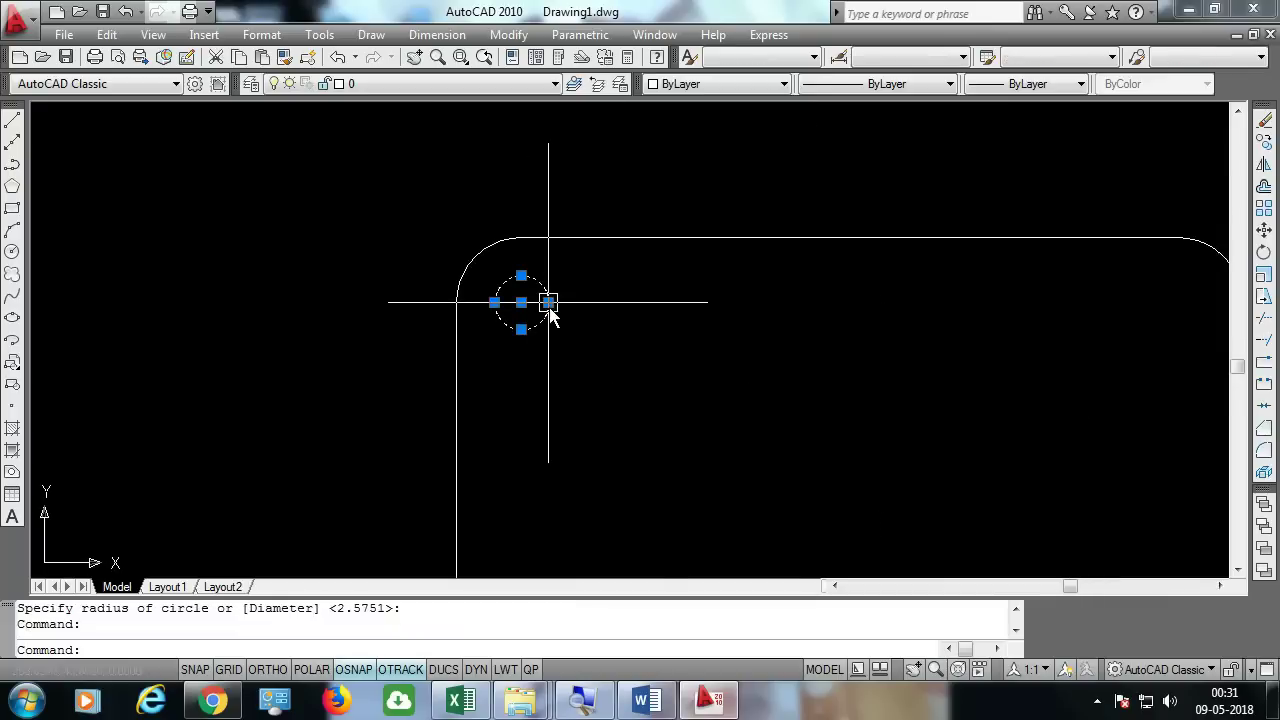
scroll(549, 302, "up", 3)
left_click(547, 300)
scroll(540, 318, "down", 3)
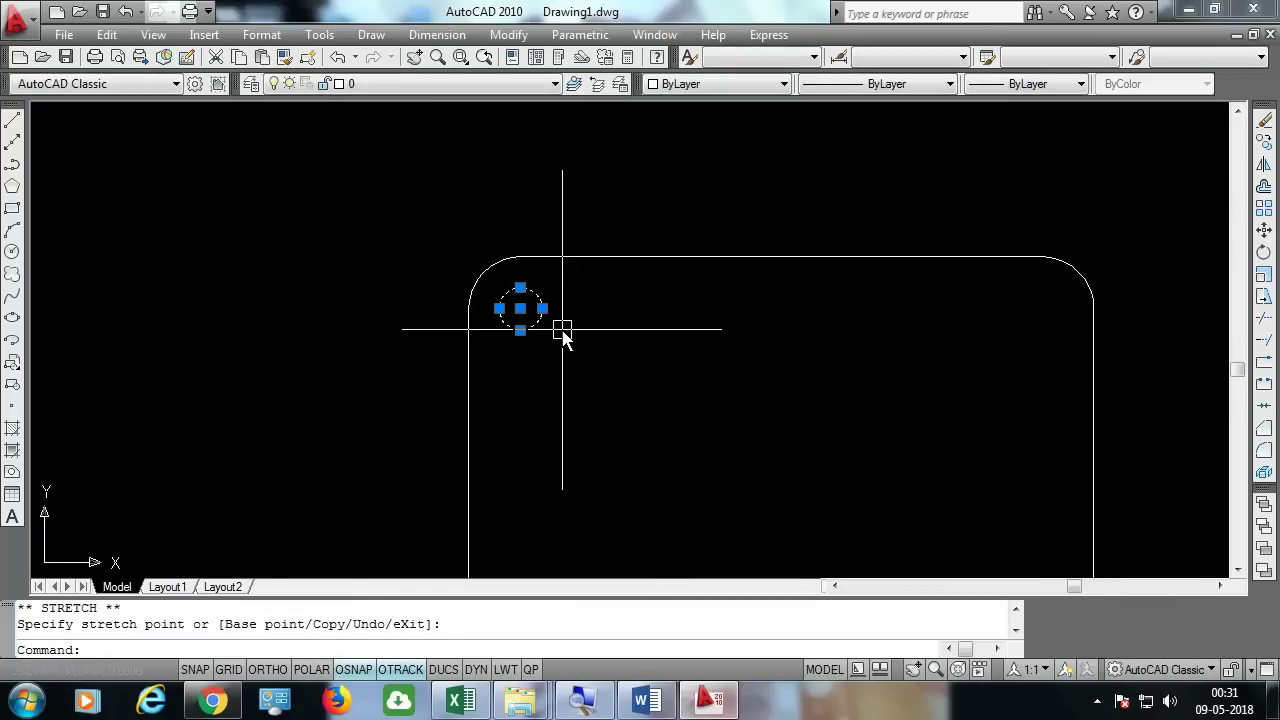
scroll(563, 337, "down", 3)
key("Escape")
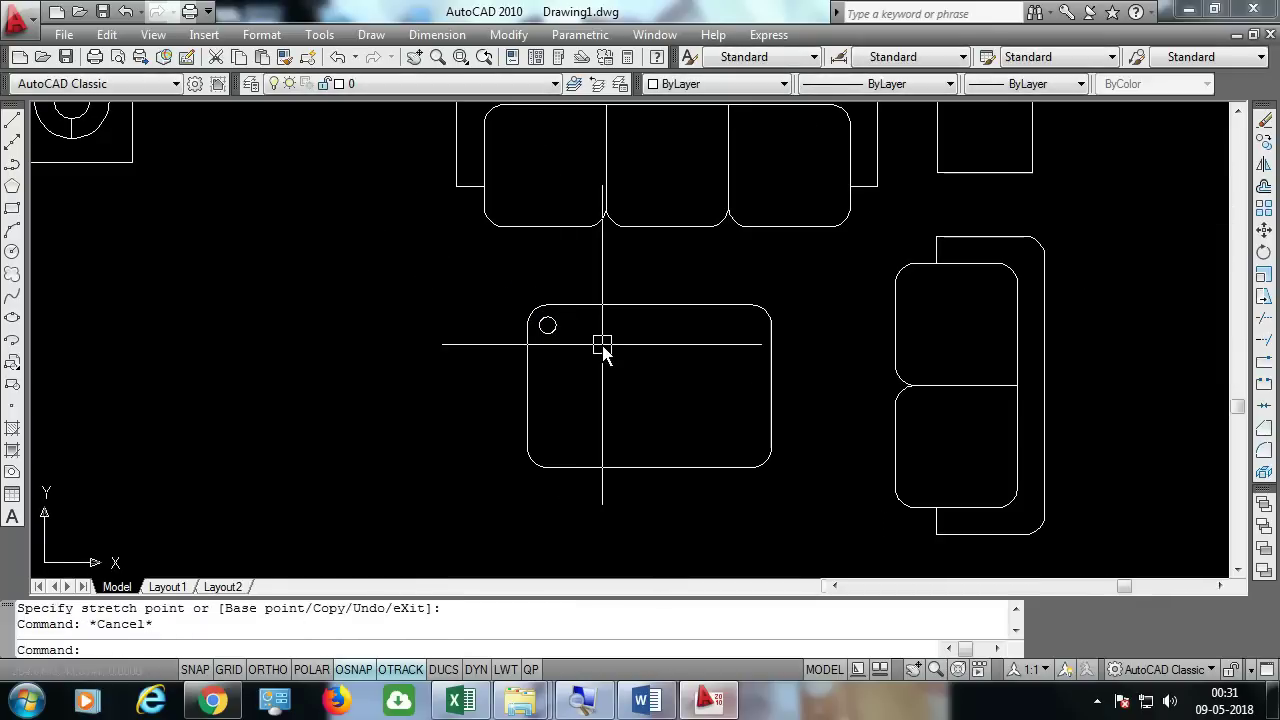
type("c")
key("Return")
key("Escape")
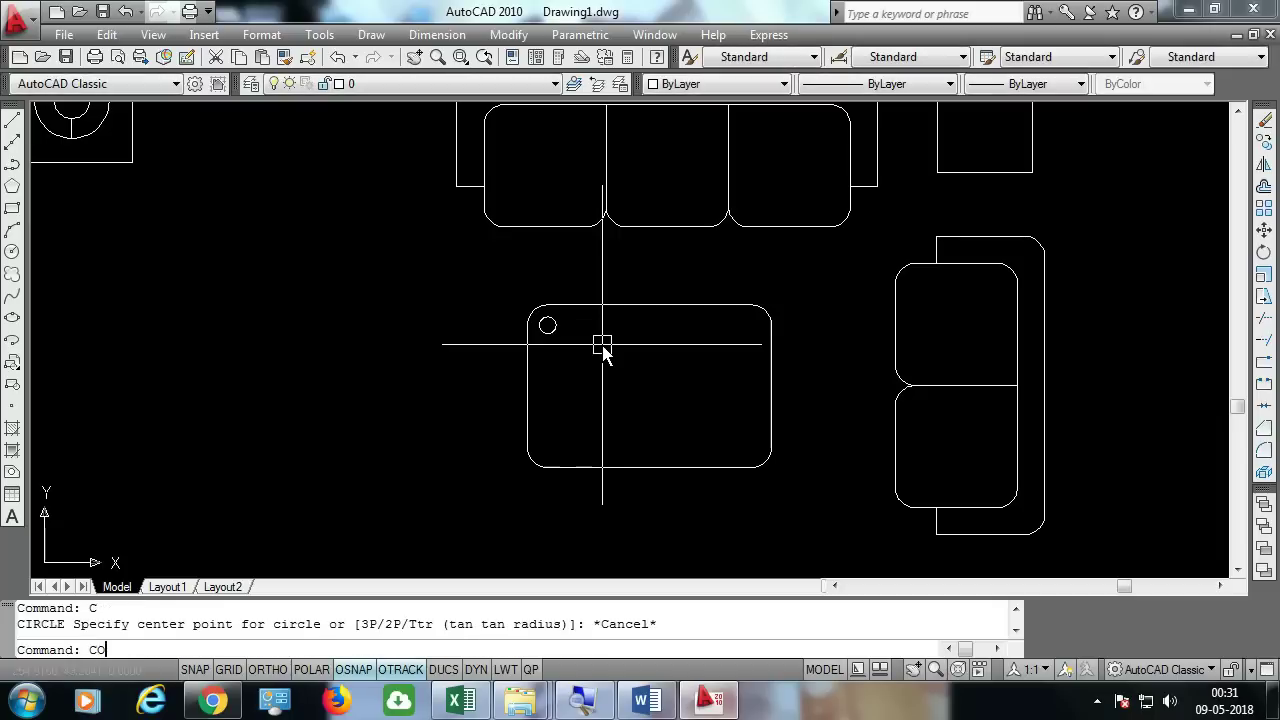
- Copy the corner circle from its centre into the lower-left and upper-right corners
key("Return")
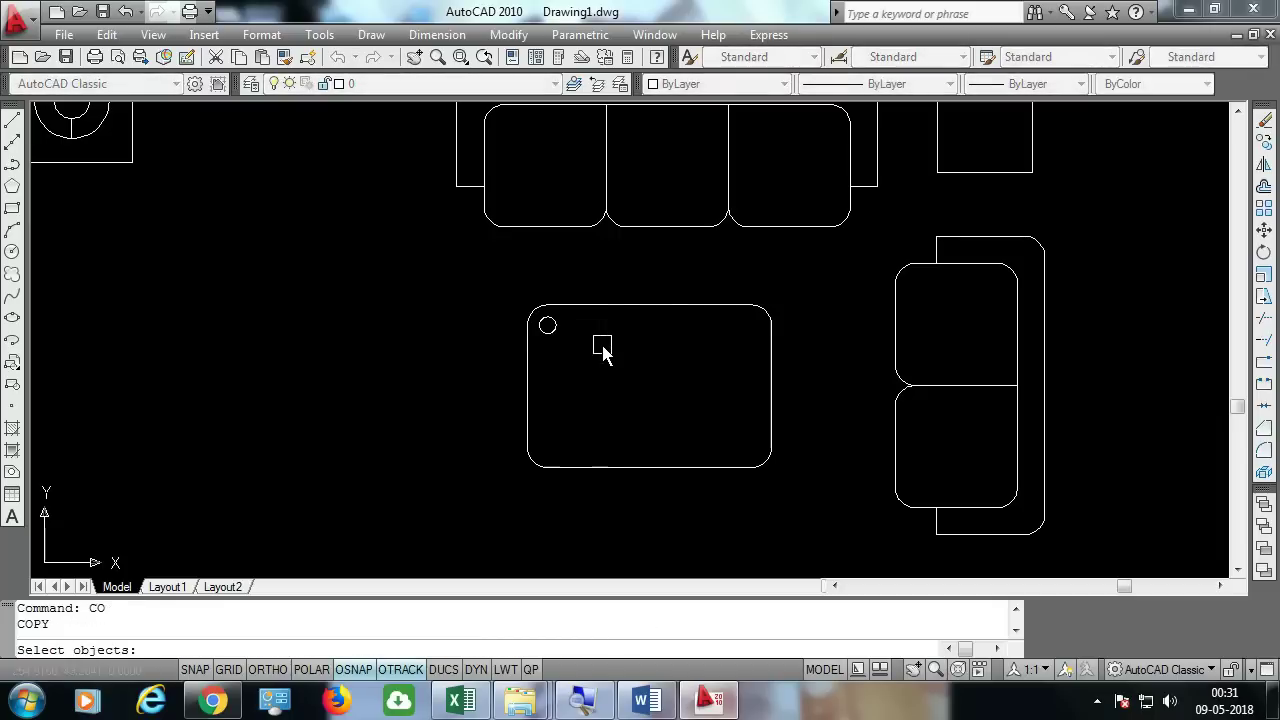
left_click(548, 327)
key("Return")
left_click(548, 326)
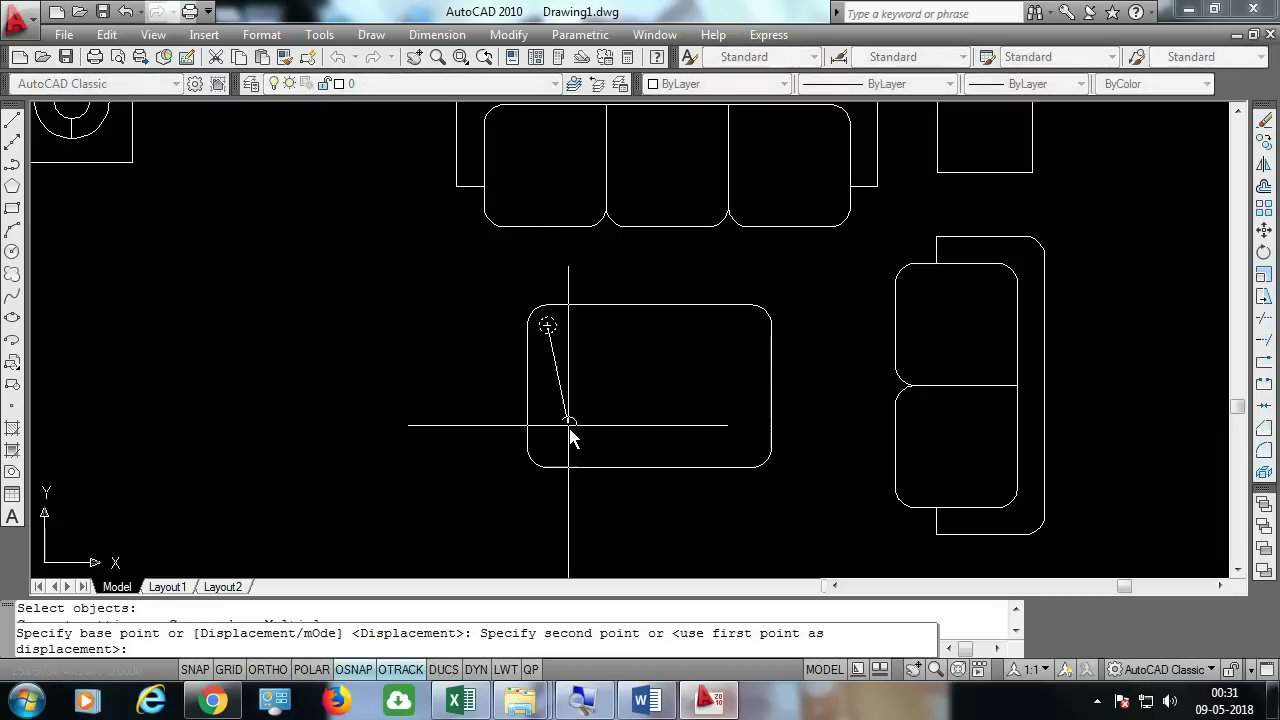
left_click(547, 447)
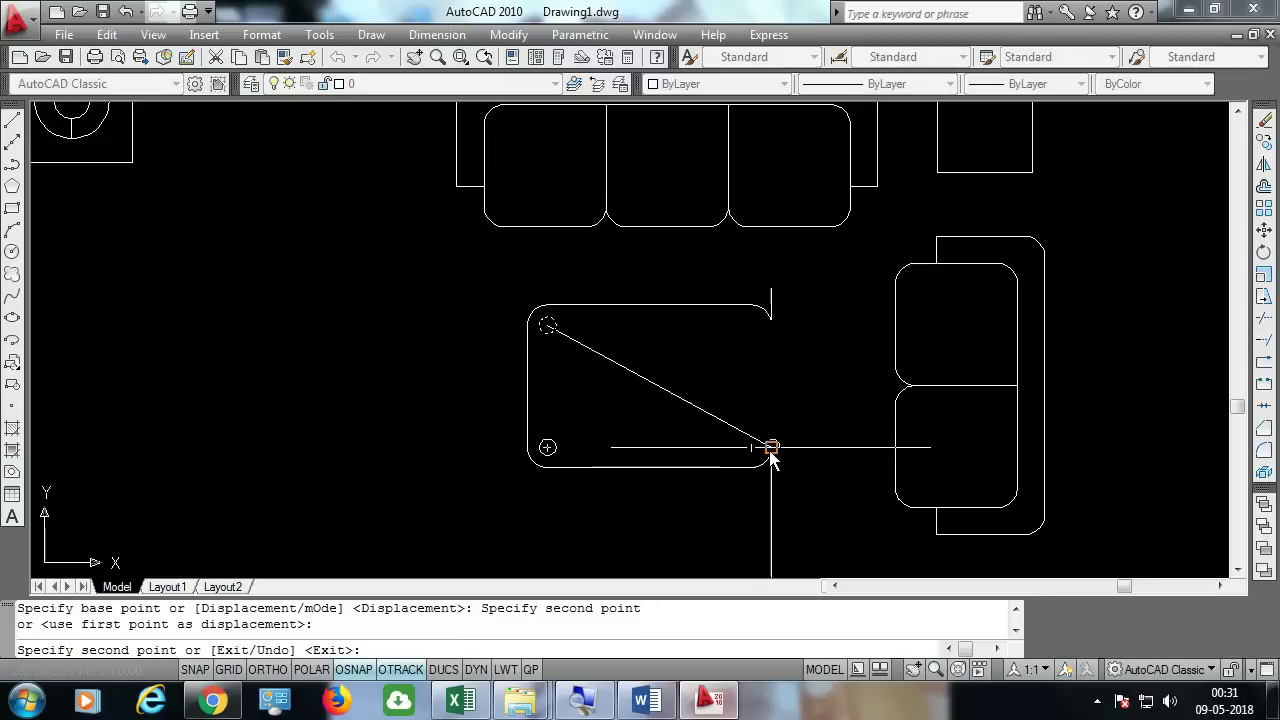
left_click(755, 330)
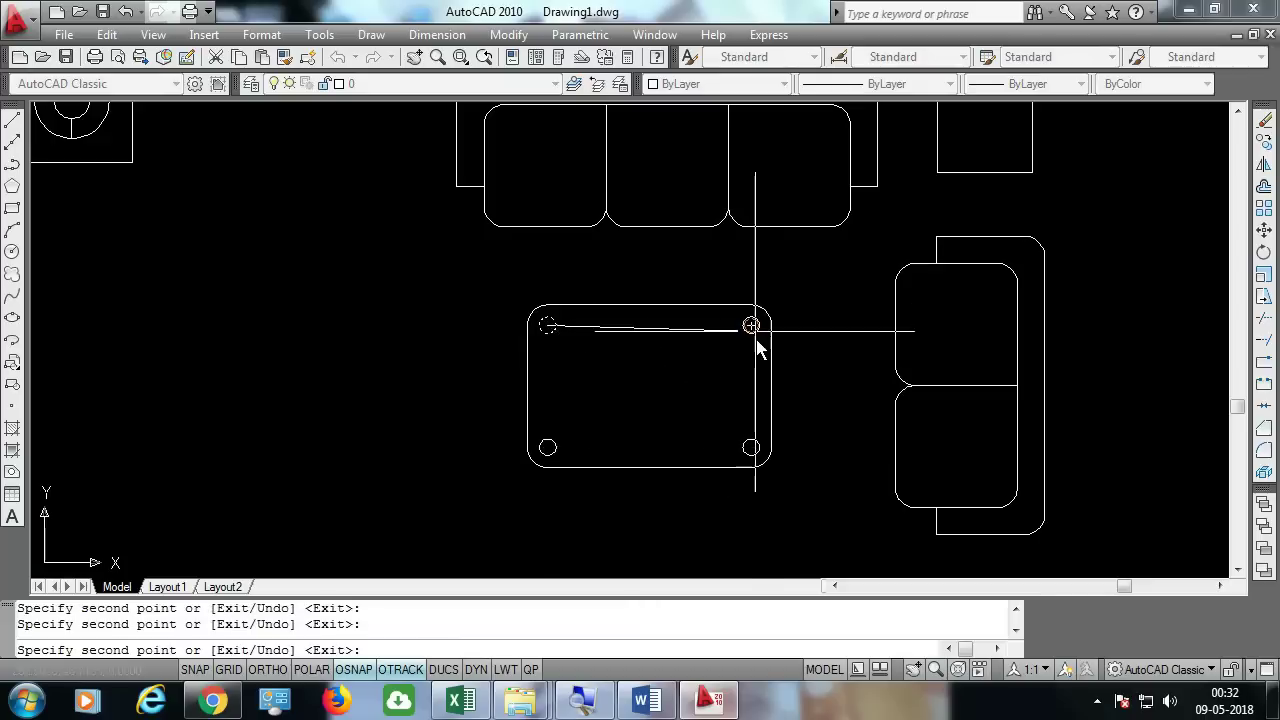
key("Escape")
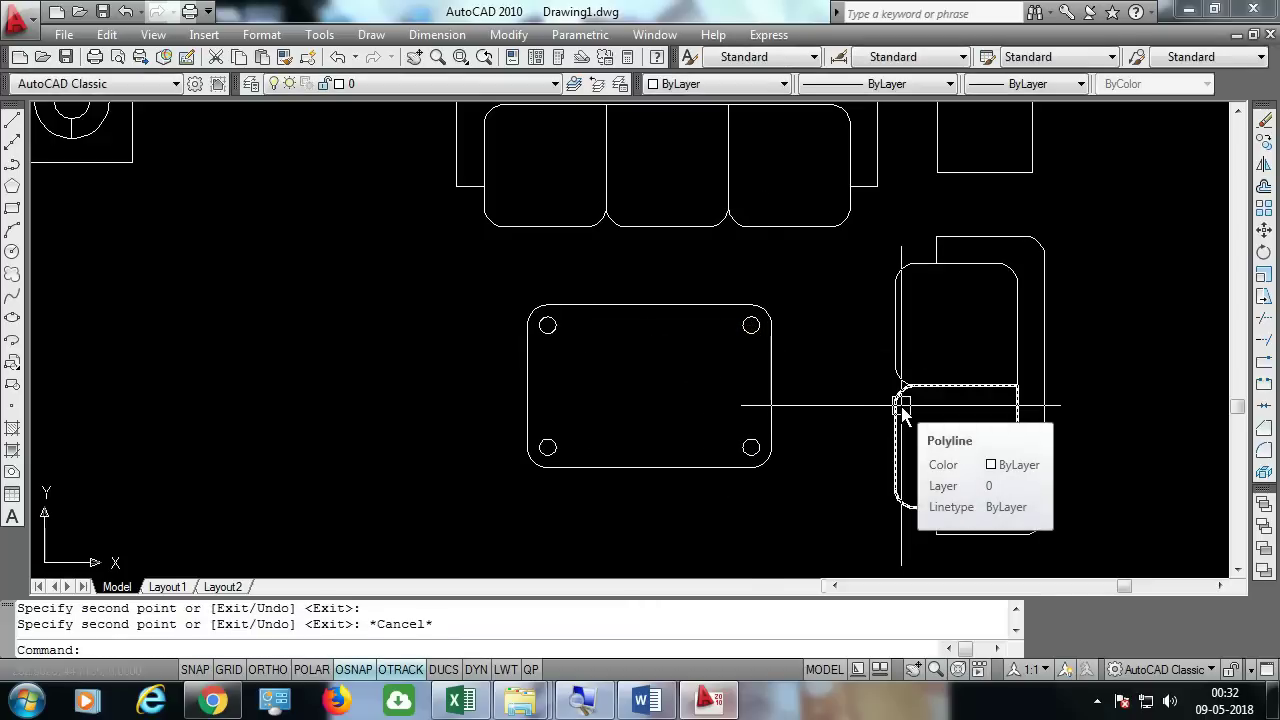
- Draw a small rectangle in the middle of the coffee table with RE
type("REC")
key("Return")
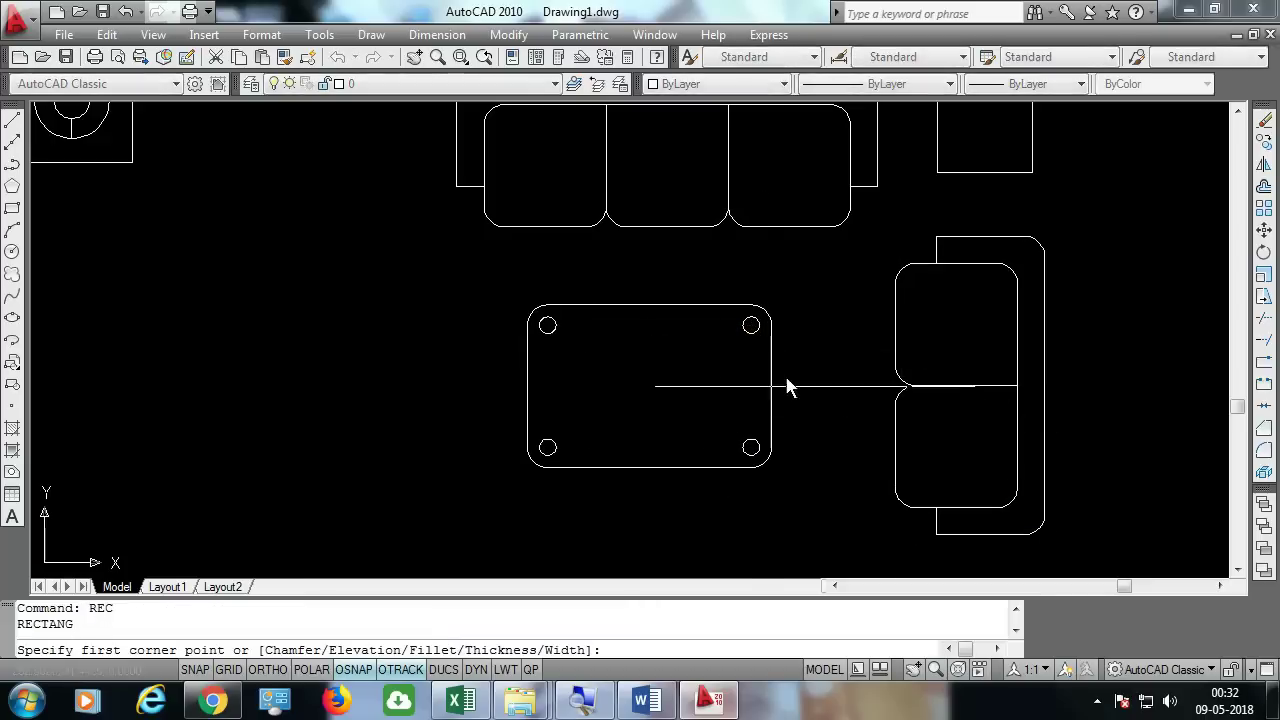
left_click(602, 349)
left_click(704, 418)
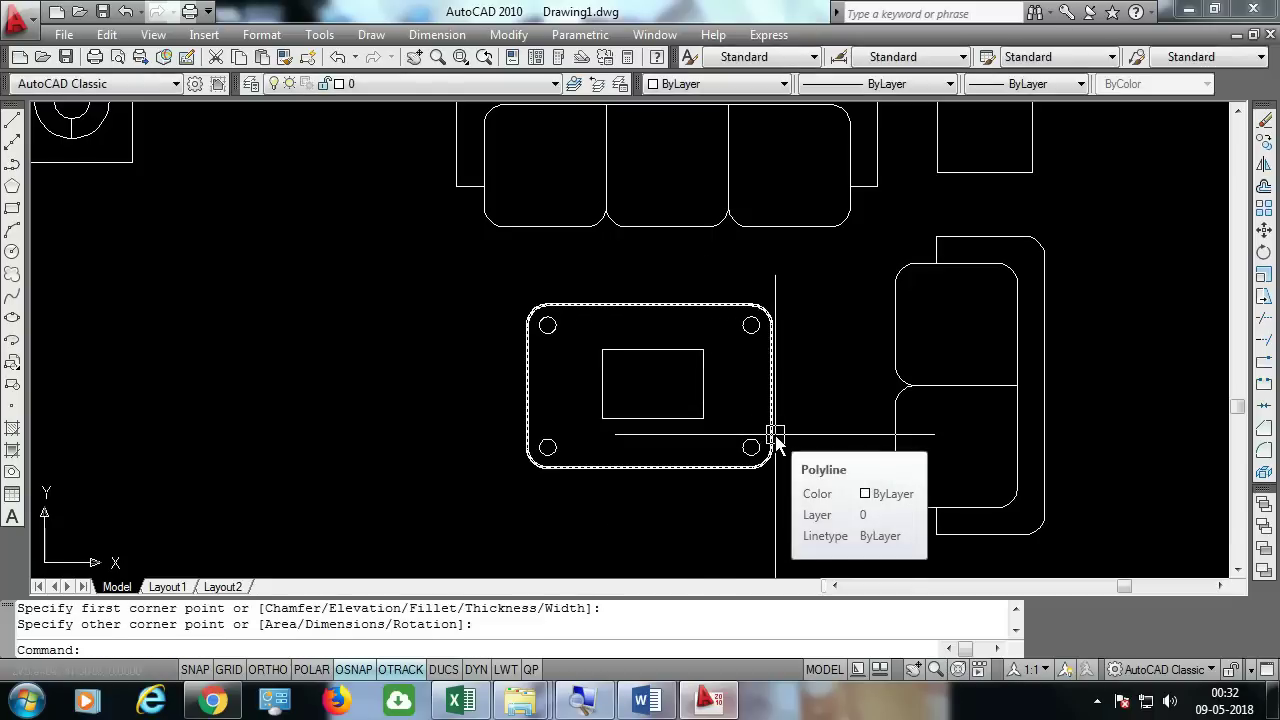
- Set up an ANSI32 hatch picked inside the small rectangle and preview it
type("H")
key("Return")
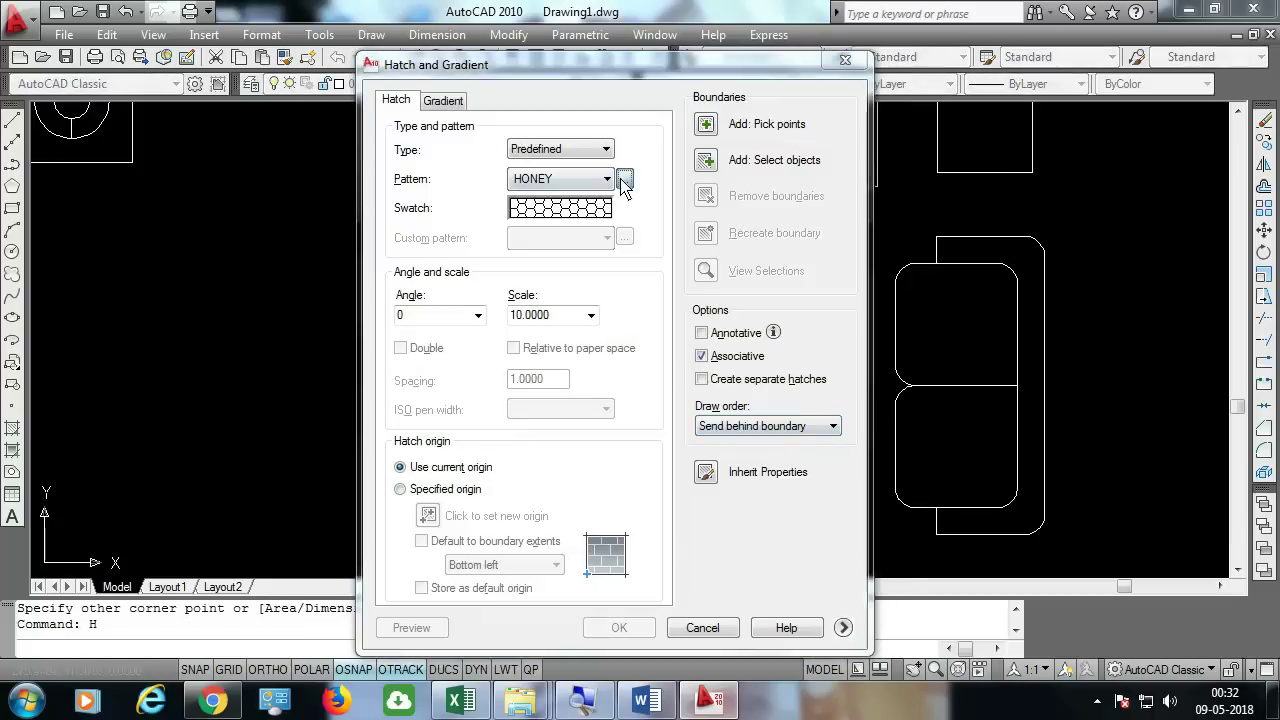
left_click(624, 179)
left_click(465, 230)
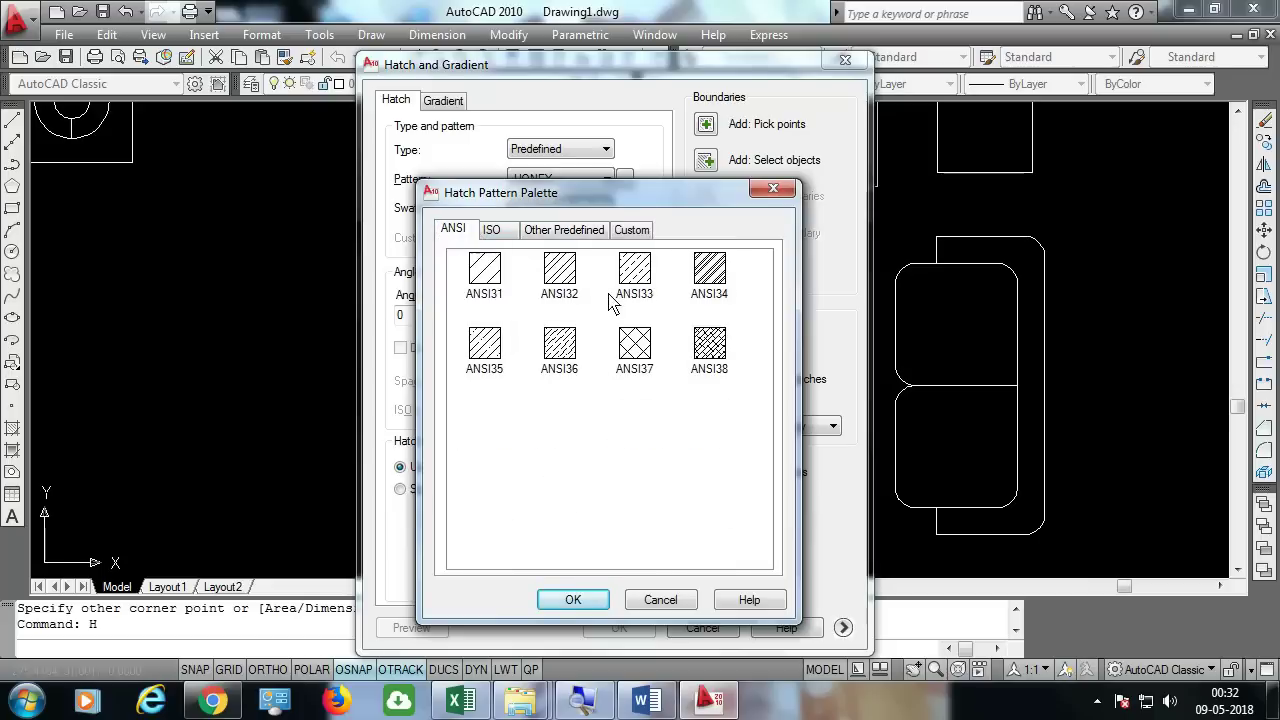
left_click(586, 607)
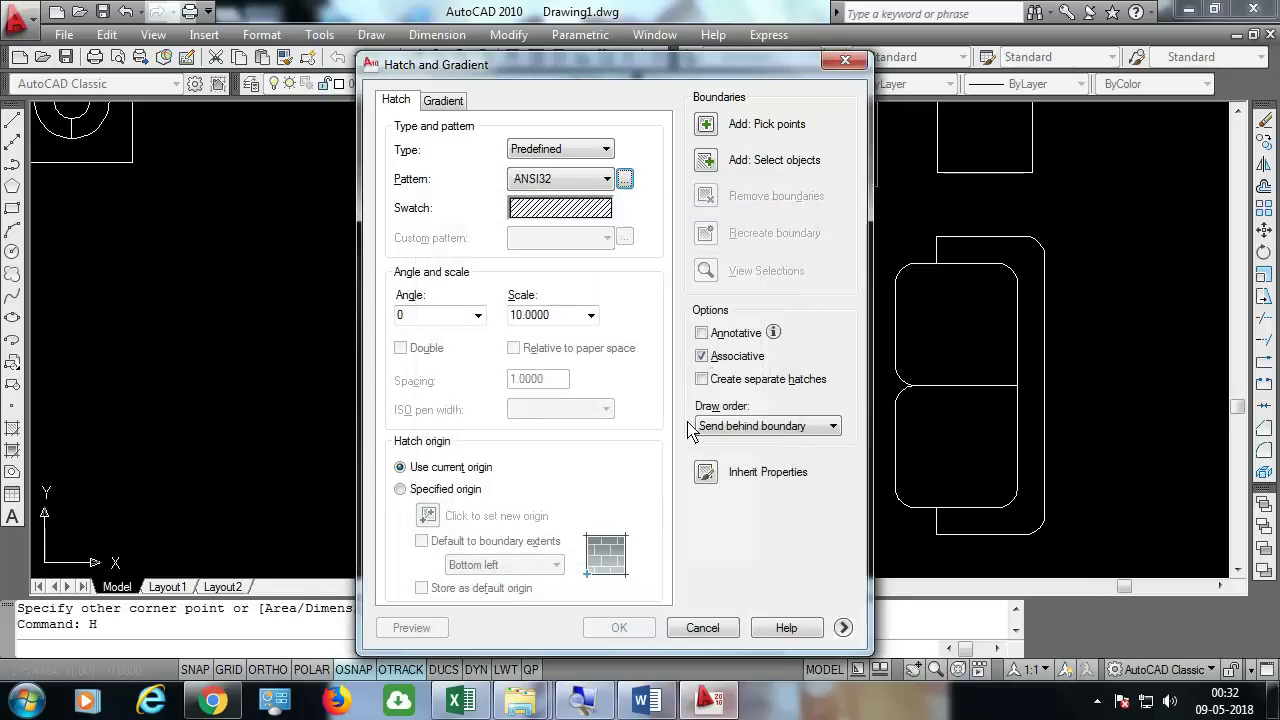
left_click(699, 131)
left_click(666, 366)
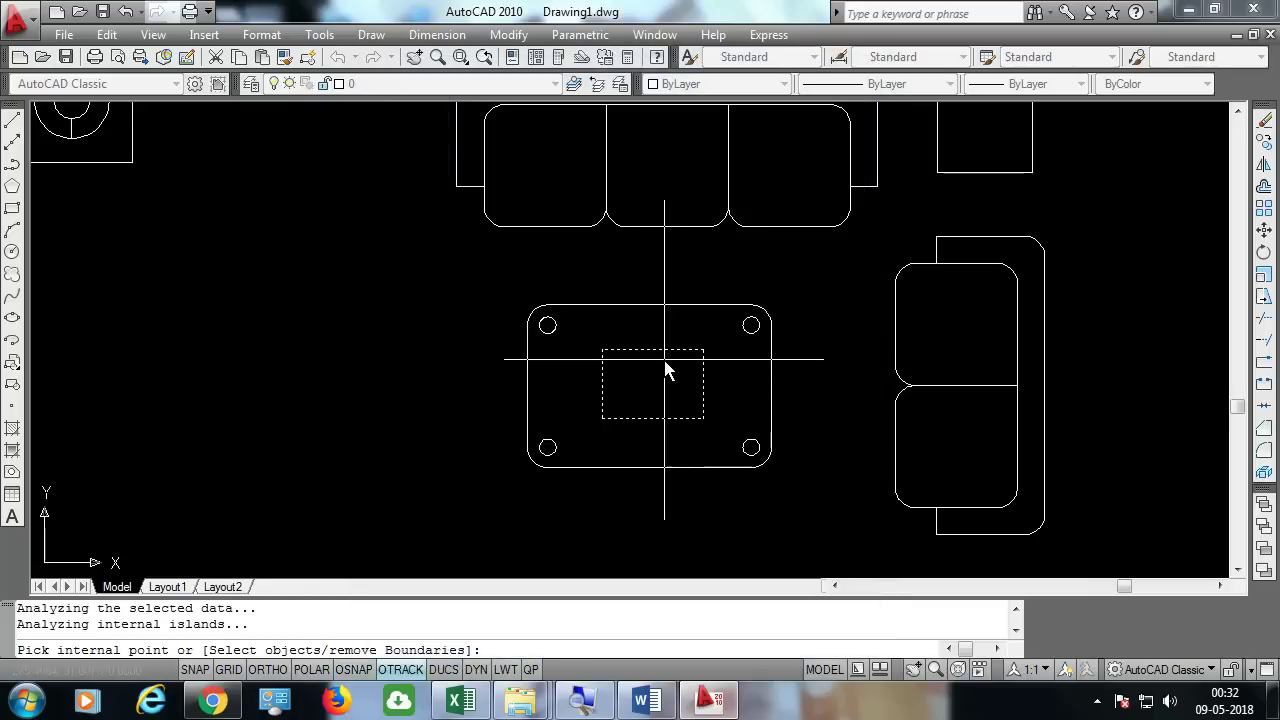
right_click(666, 364)
left_click(703, 374)
left_click(430, 634)
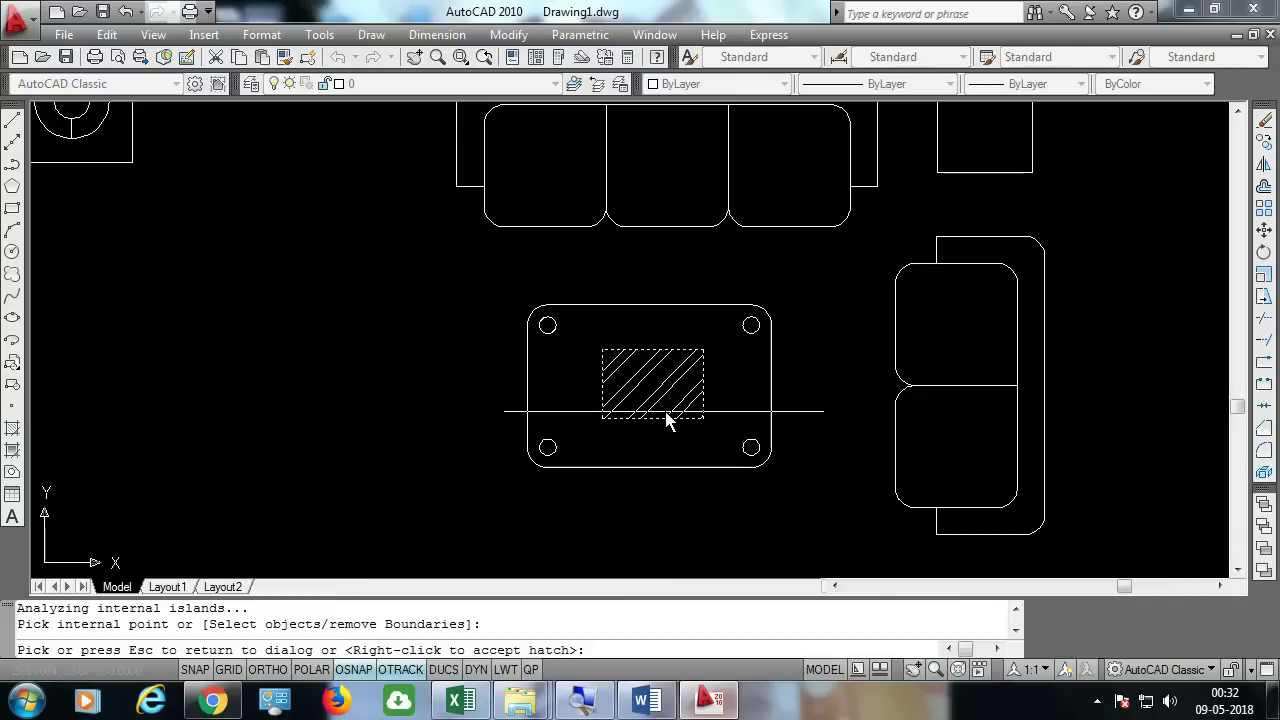
left_click(668, 418)
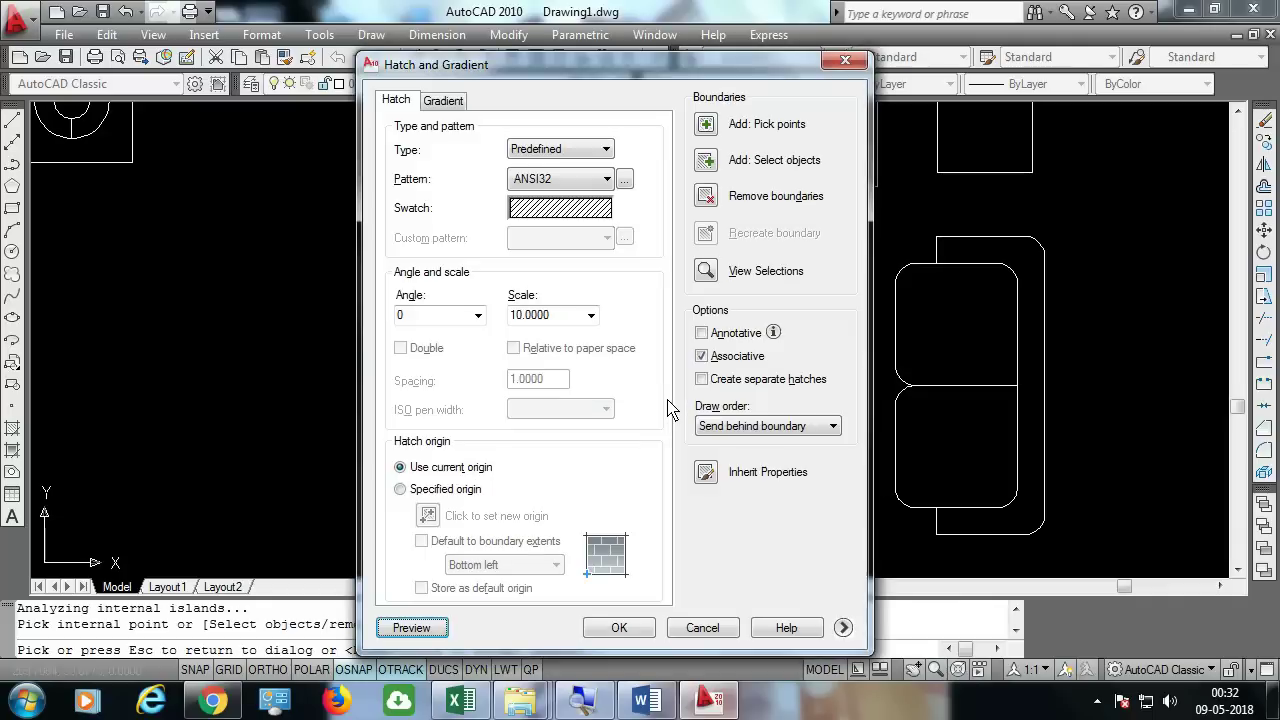
- Switch the hatch pattern to ANSI31 and apply it to the rectangle
left_click(624, 179)
left_click(478, 276)
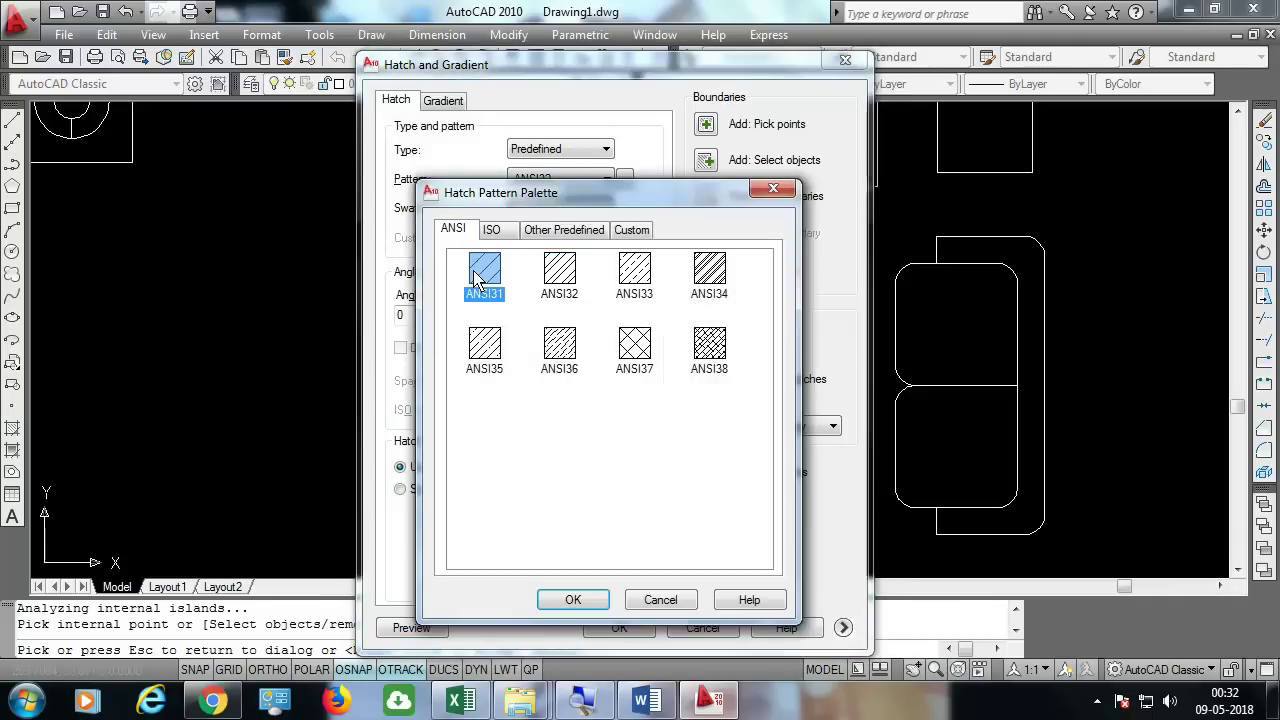
left_click(575, 600)
left_click(411, 628)
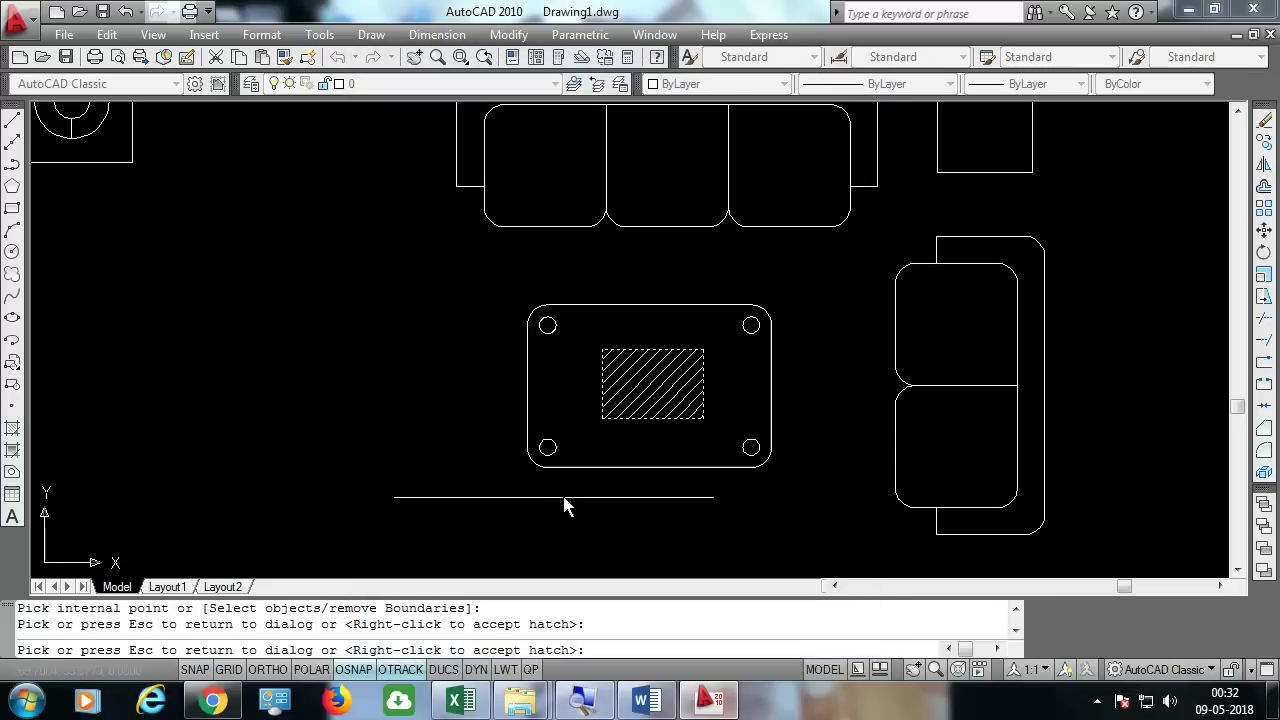
scroll(657, 352, "up", 3)
scroll(657, 355, "up", 2)
- Delete the rectangle outline surrounding the coffee table's hatch
left_click(657, 350)
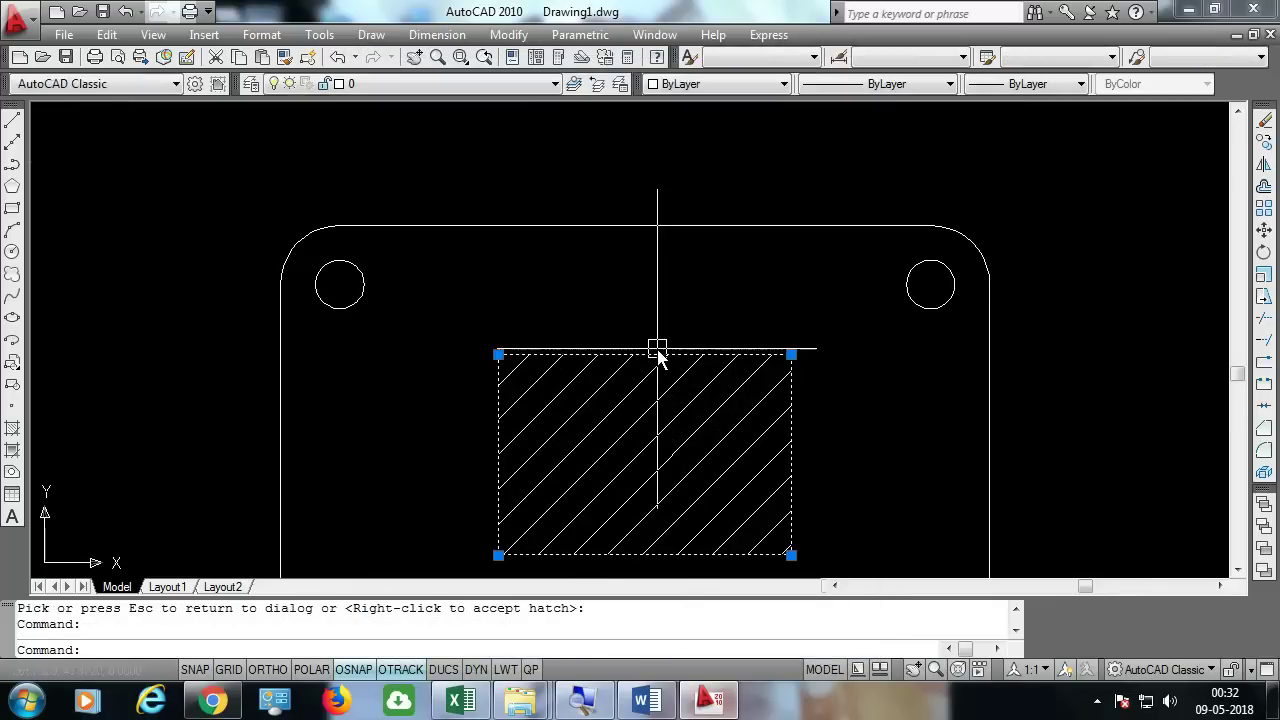
key("Delete")
scroll(660, 354, "down", 3)
scroll(670, 370, "down", 2)
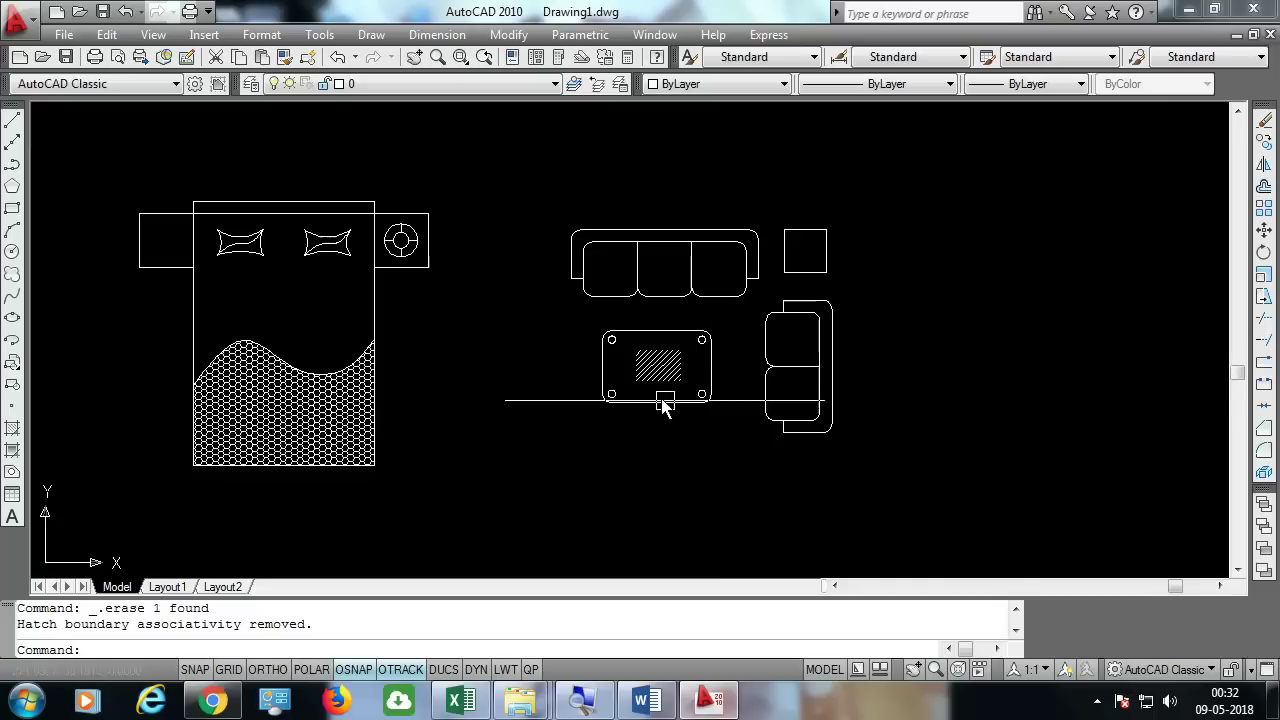
scroll(646, 388, "up", 2)
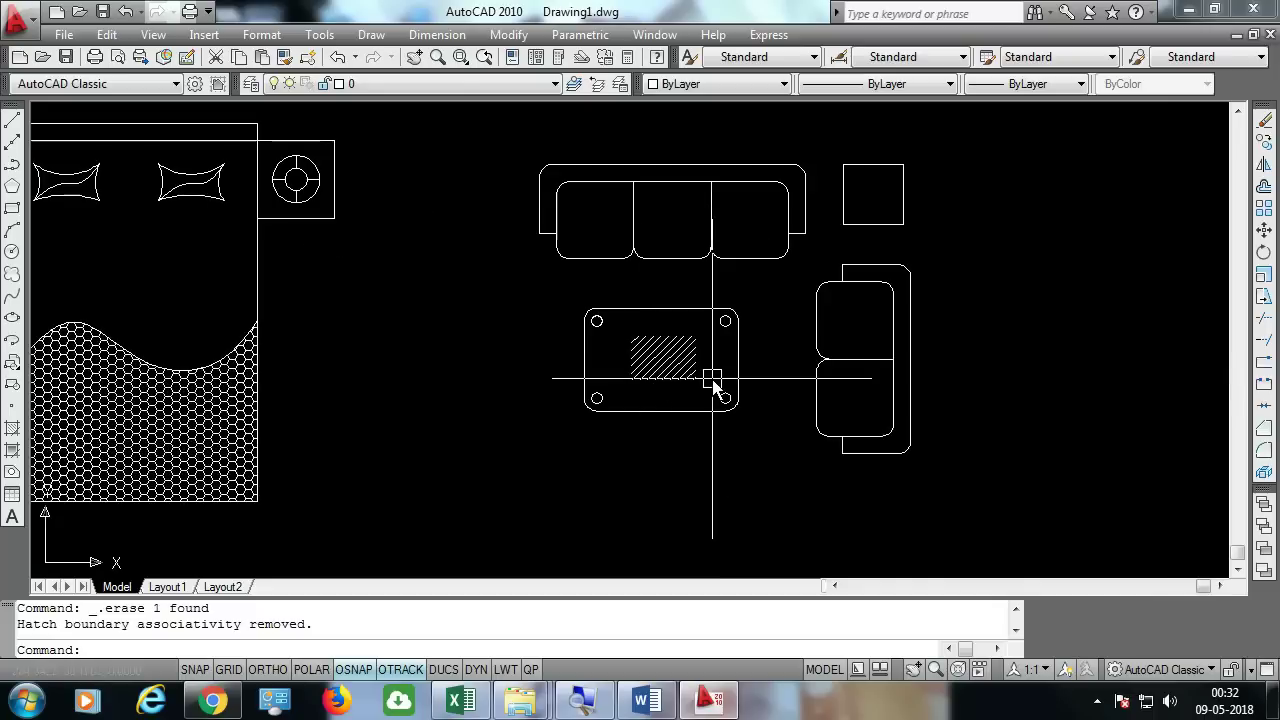
- Pan and zoom the view to the empty area below the furniture
mouse_move(691, 485)
middle_mouse_down()
mouse_move(826, 473)
mouse_move(736, 422)
middle_mouse_up()
scroll(826, 473, "down", 1)
scroll(803, 477, "down", 1)
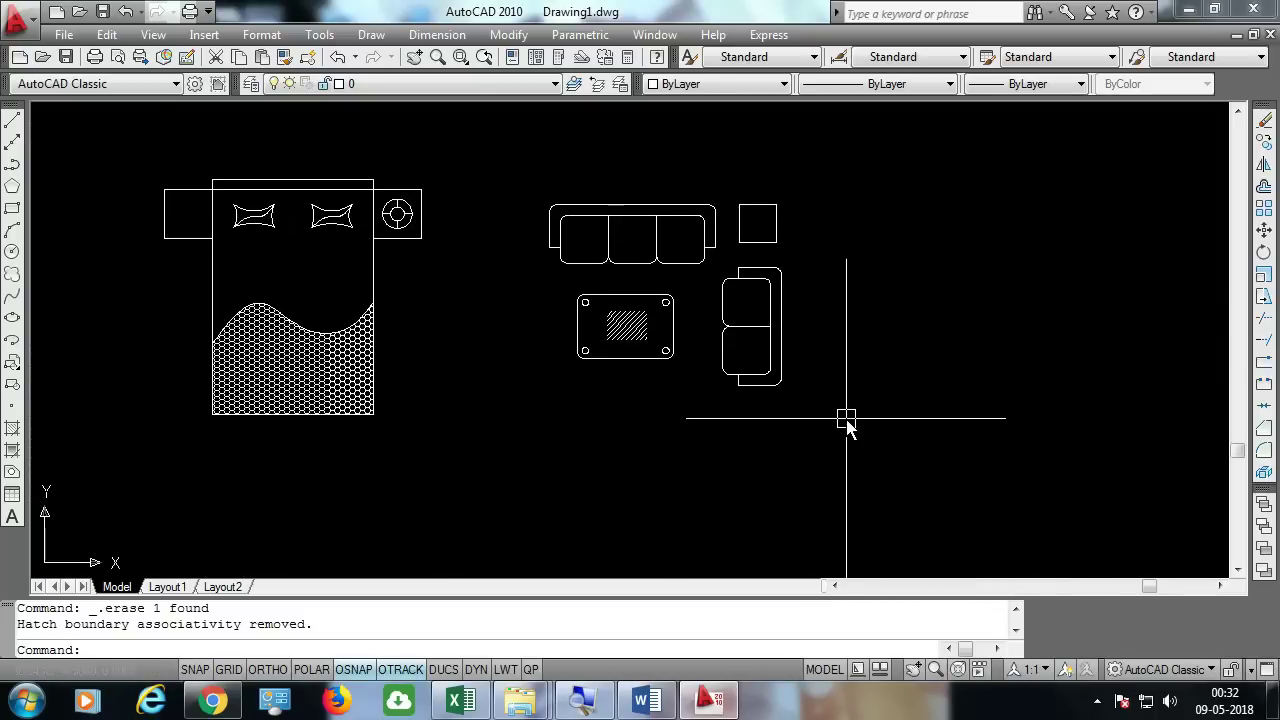
middle_click_drag(934, 374, 912, 256)
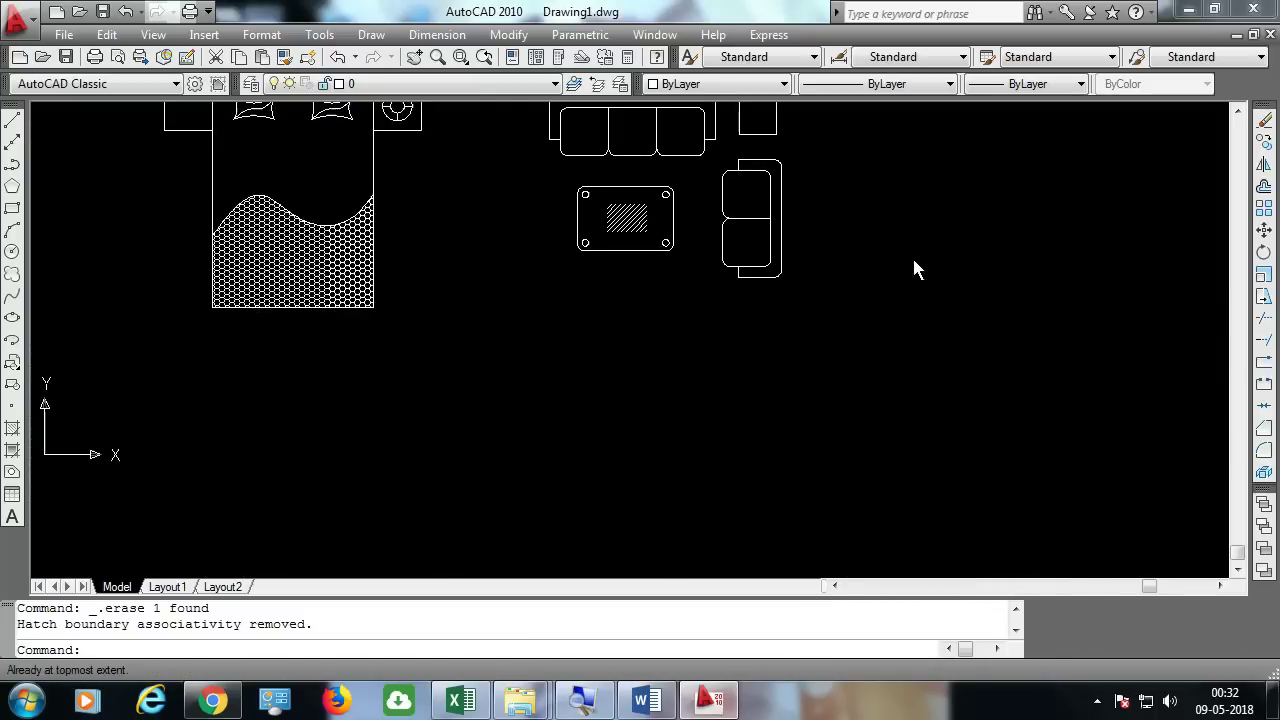
mouse_move(688, 360)
middle_mouse_down()
mouse_move(724, 360)
mouse_move(737, 343)
middle_mouse_up()
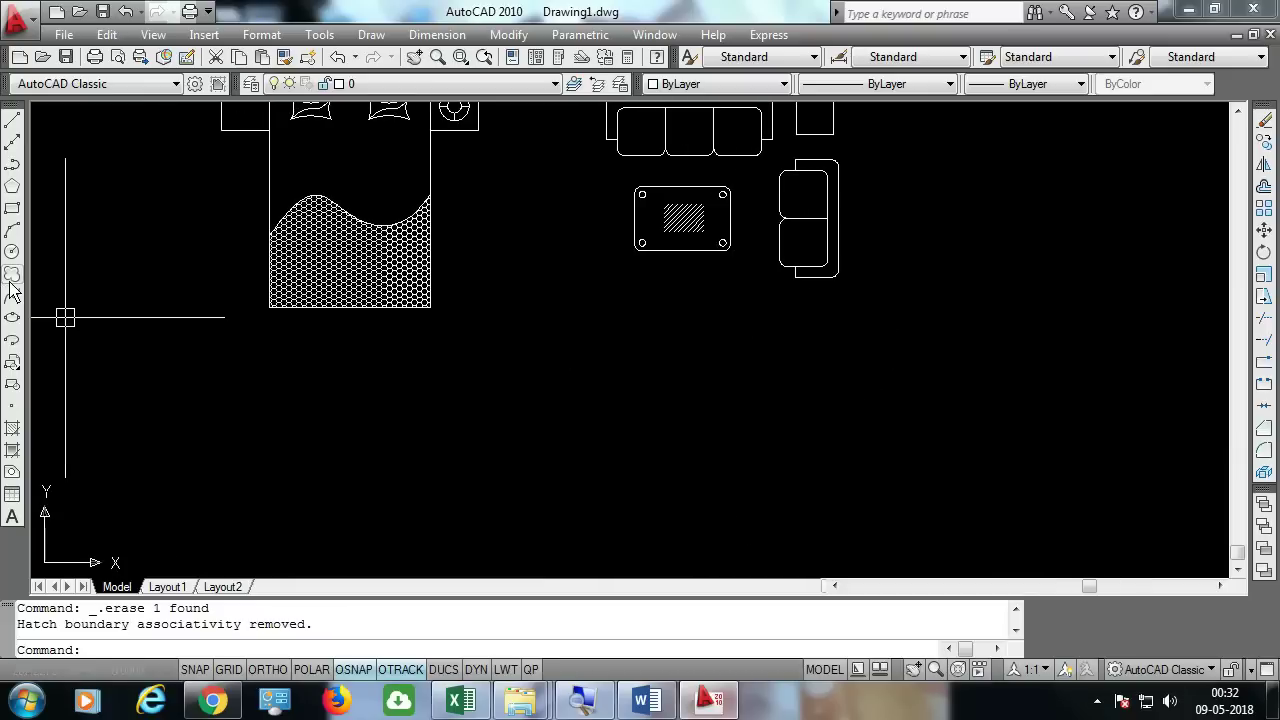
- Draw a rectangle of length 60 and width 12 using the Dimensions option
left_click(12, 209)
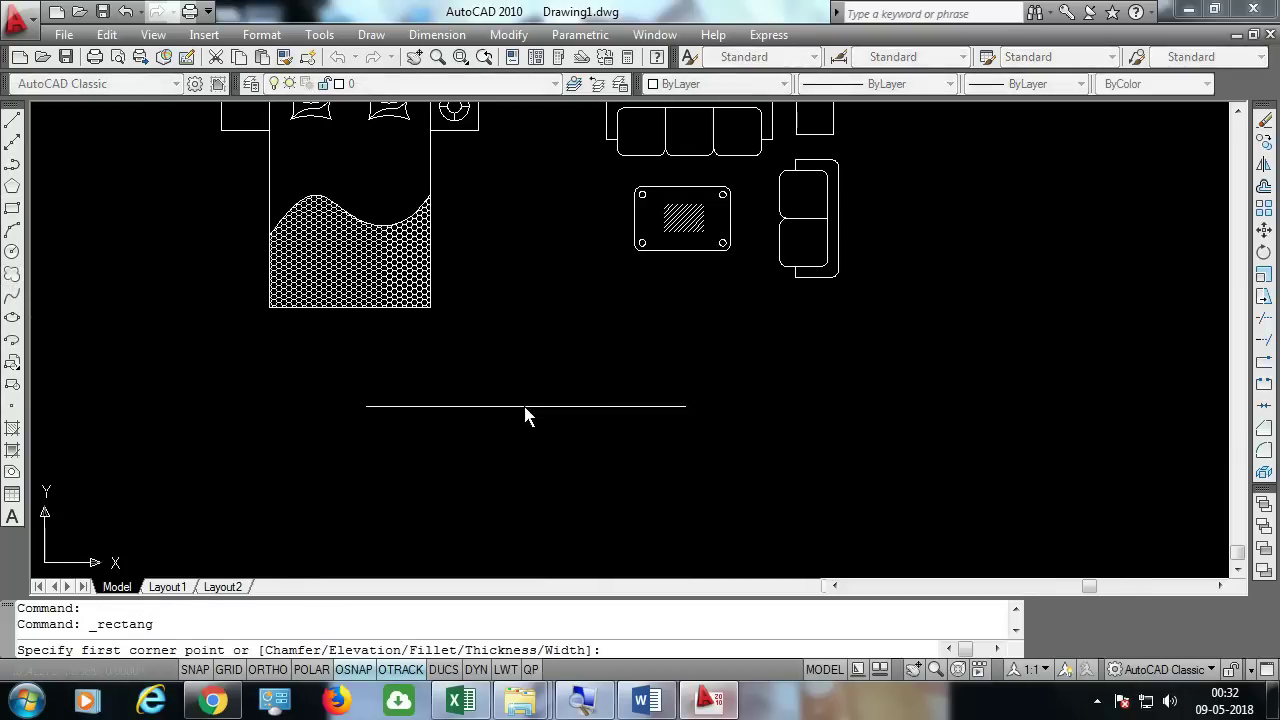
left_click(521, 402)
type("D")
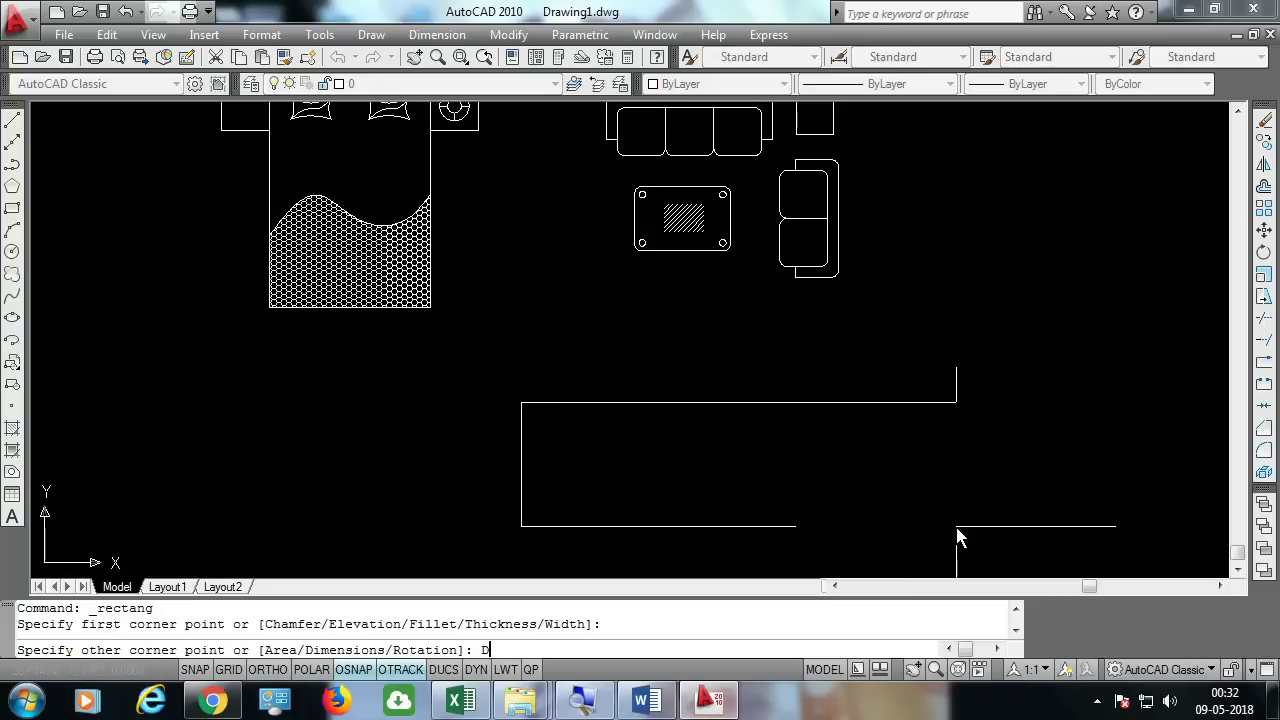
key("Return")
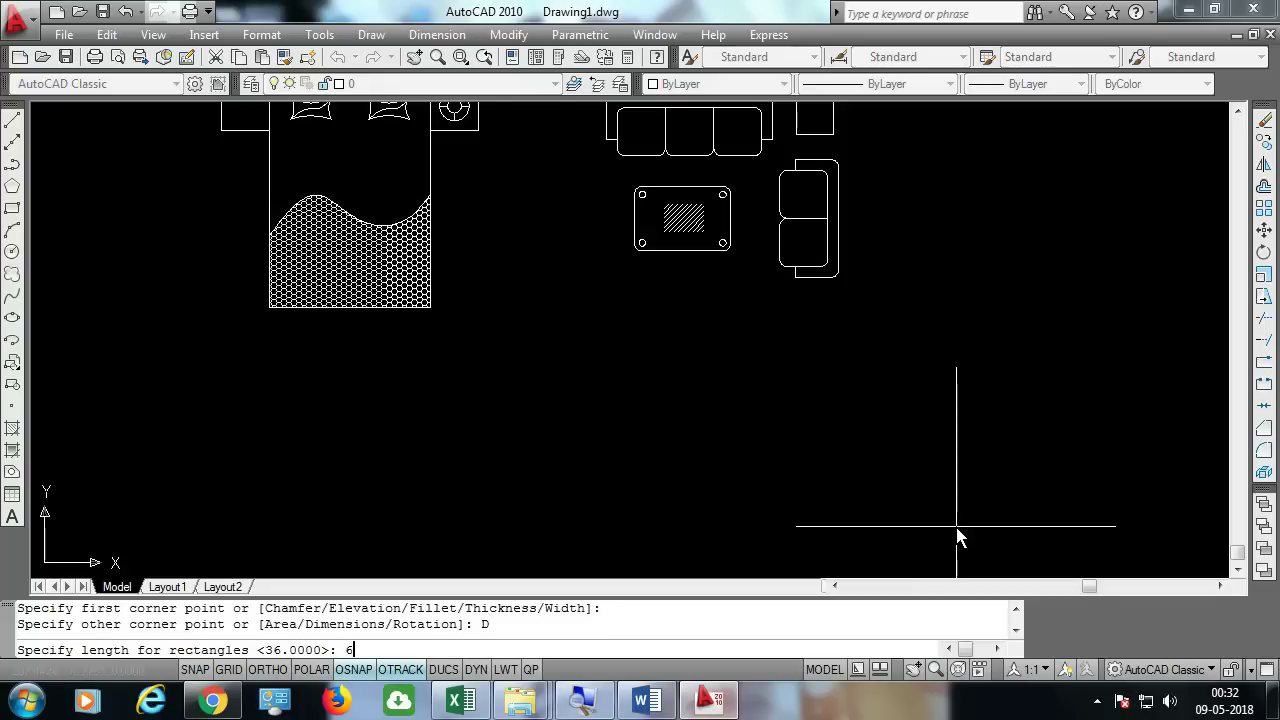
type("0")
key("Return")
type("12")
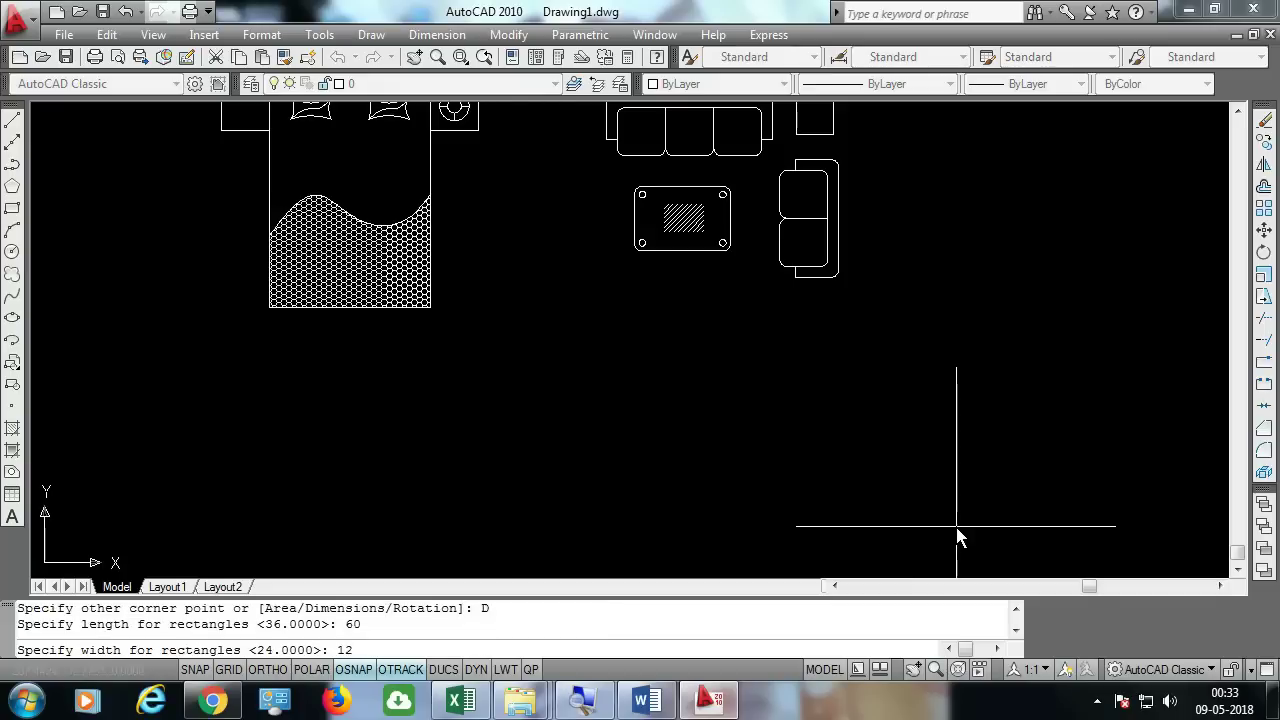
key("Return")
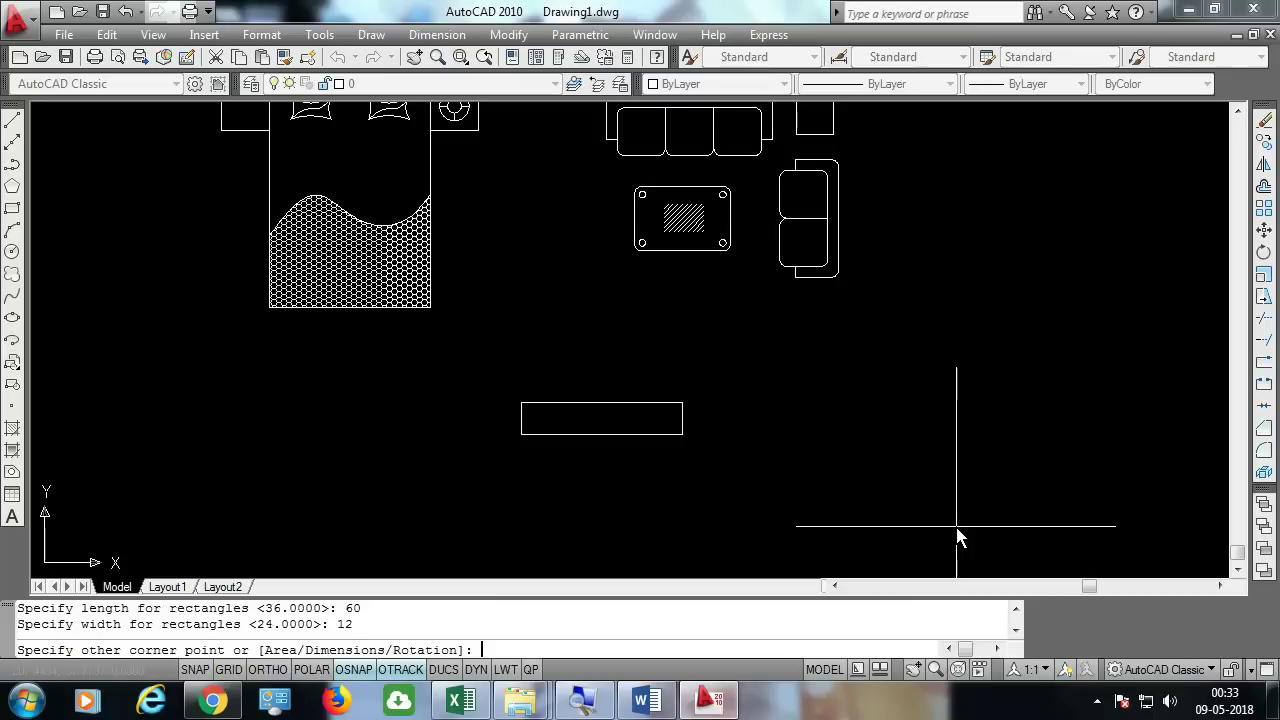
left_click(563, 423)
scroll(563, 428, "up", 3)
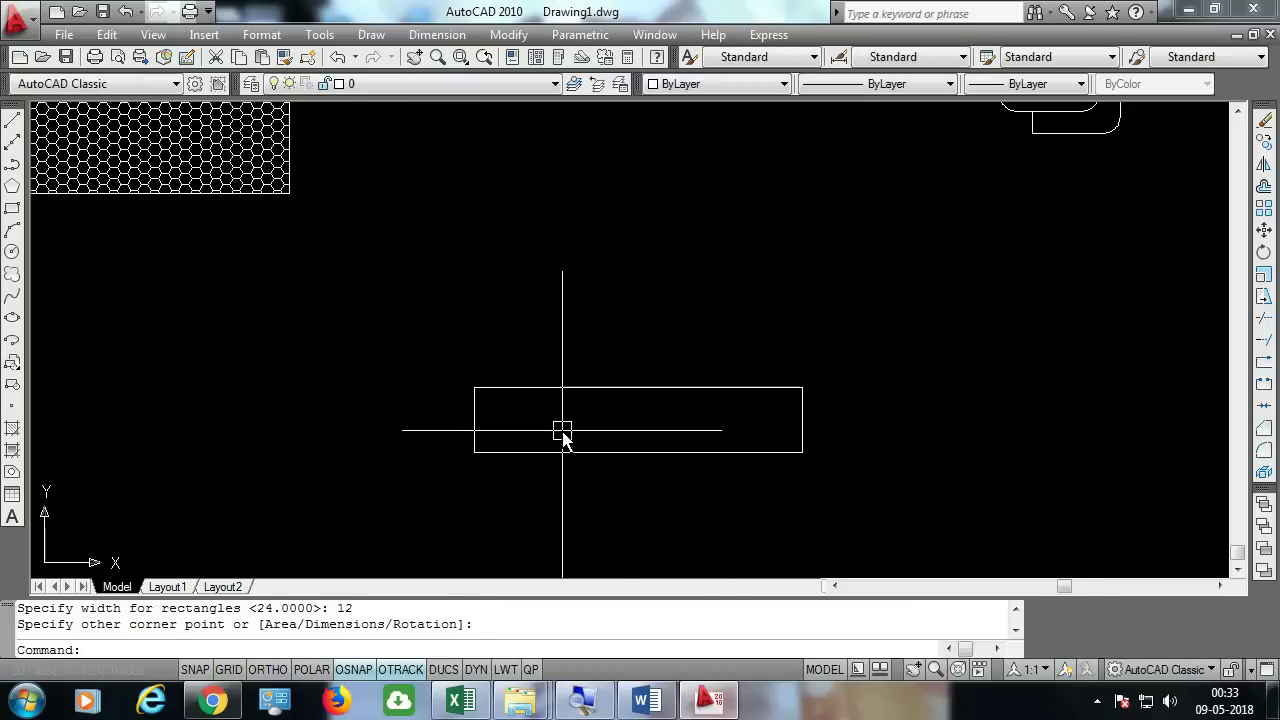
scroll(590, 462, "up", 2)
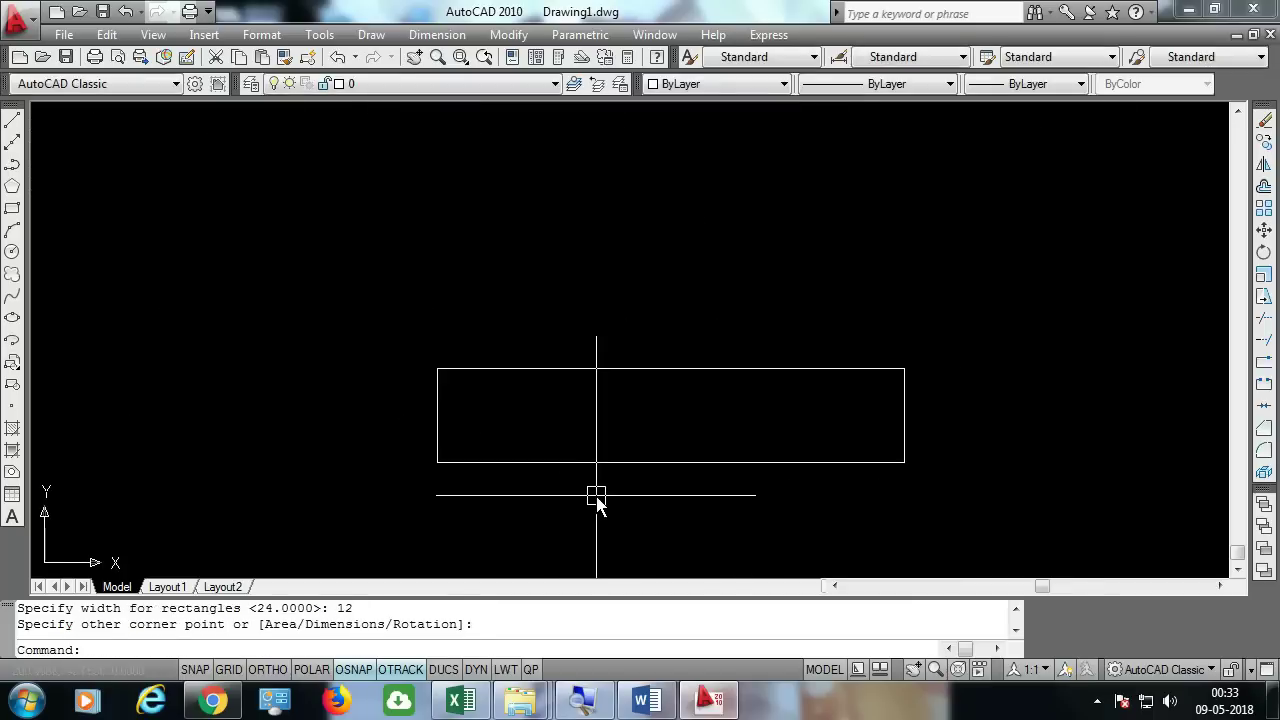
type("PL")
key("Return")
- Draw a vertical divider and a horizontal midline between the rectangle's edge midpoints
left_click(671, 370)
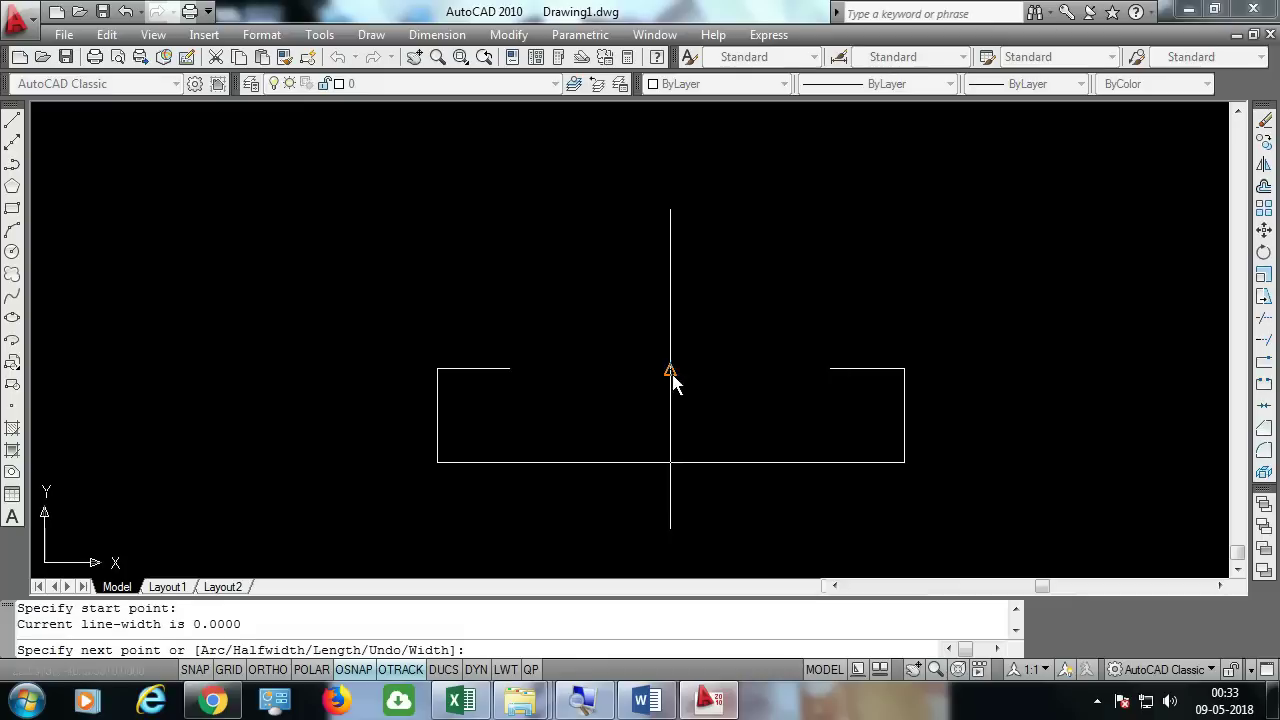
left_click(670, 462)
key("Return")
key("Return")
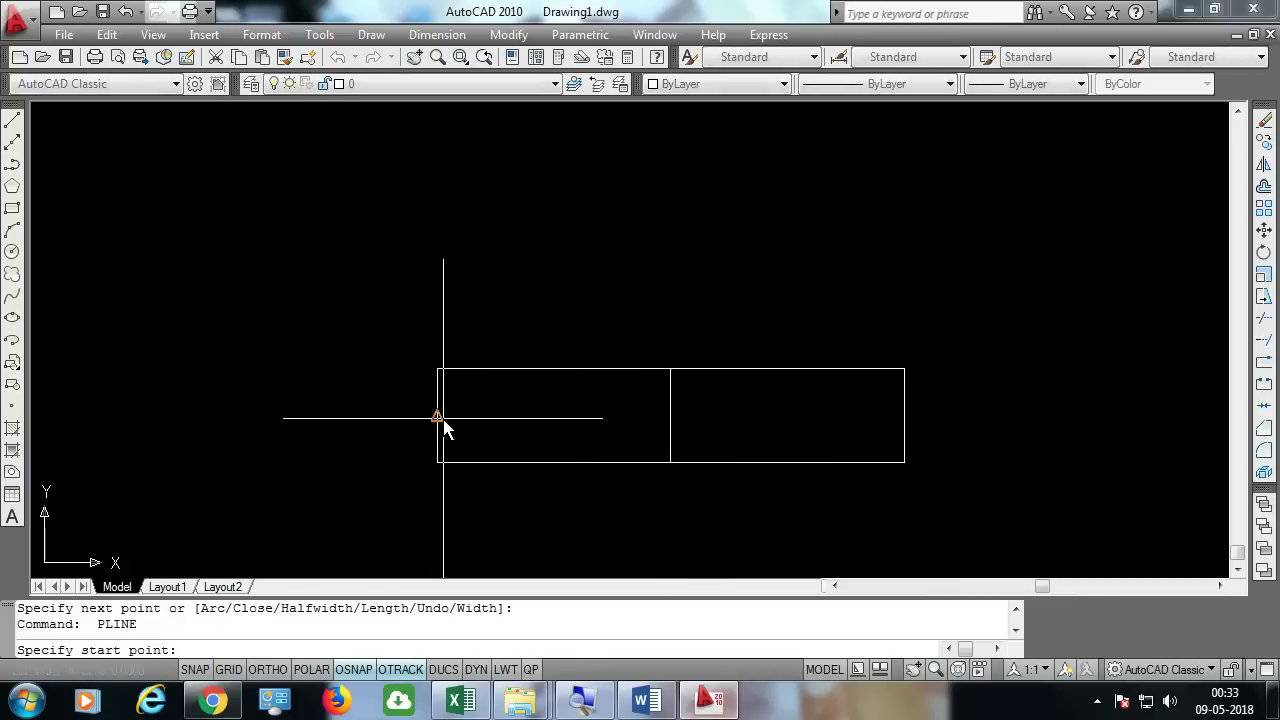
left_click(437, 416)
left_click(904, 416)
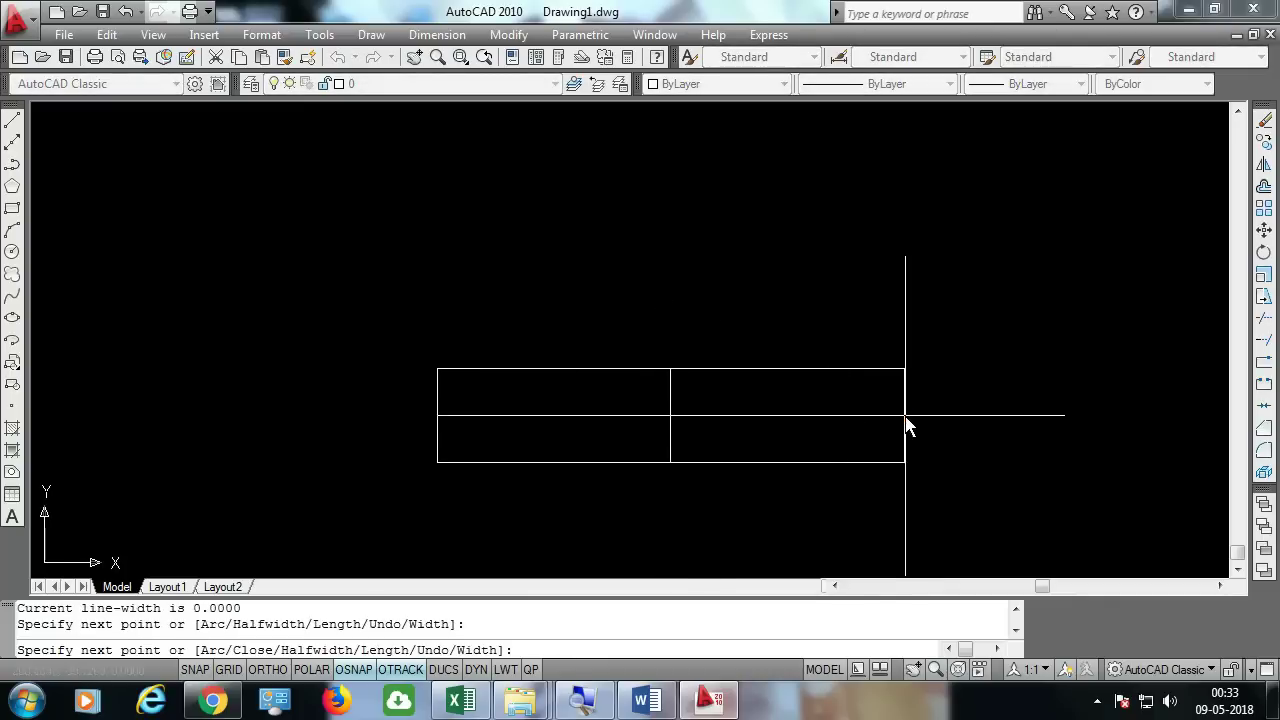
key("Escape")
type("PL;")
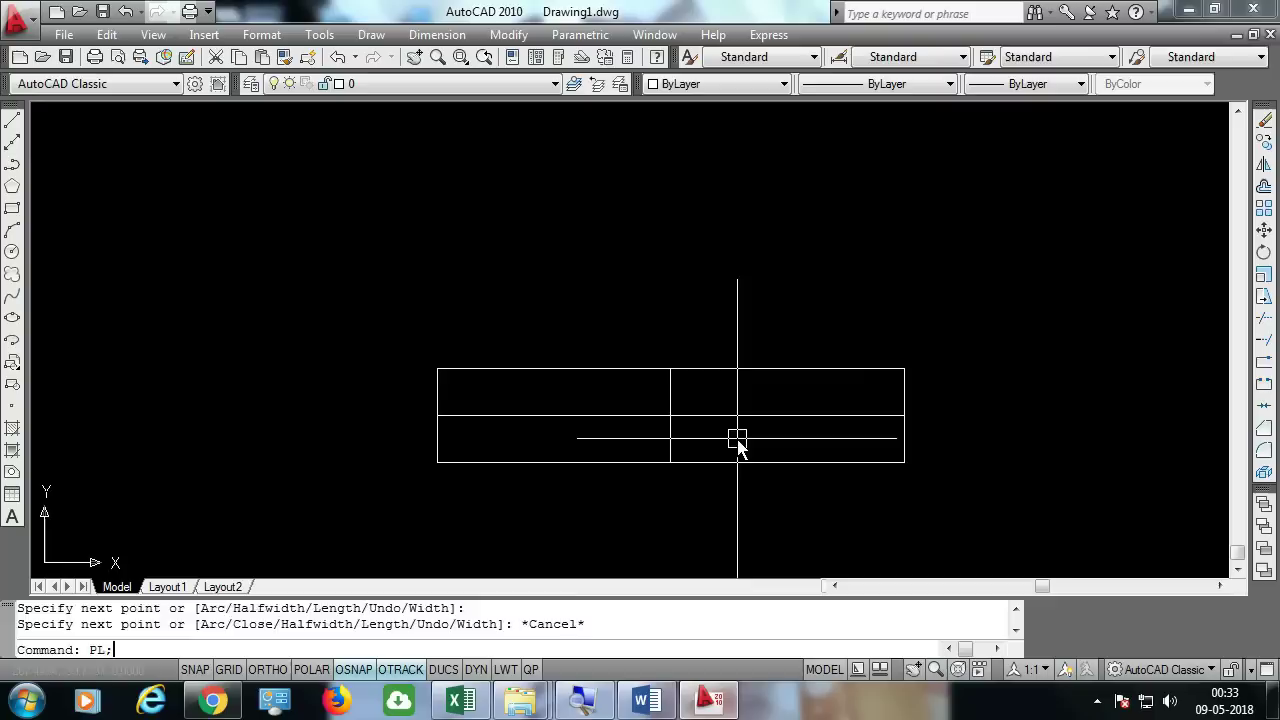
key("Return")
scroll(614, 391, "up", 3)
key("Escape")
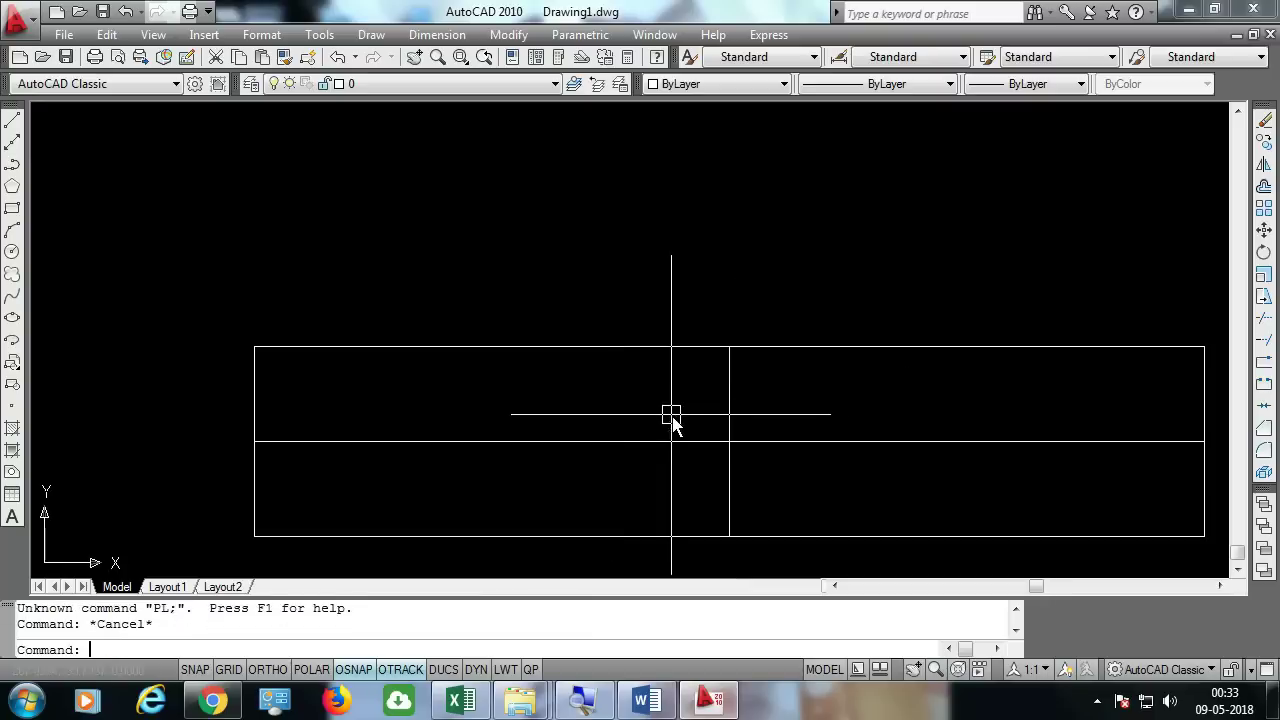
type("PL")
- Draw a vertical polyline with object snap tracking off and polar tracking on
key("Return")
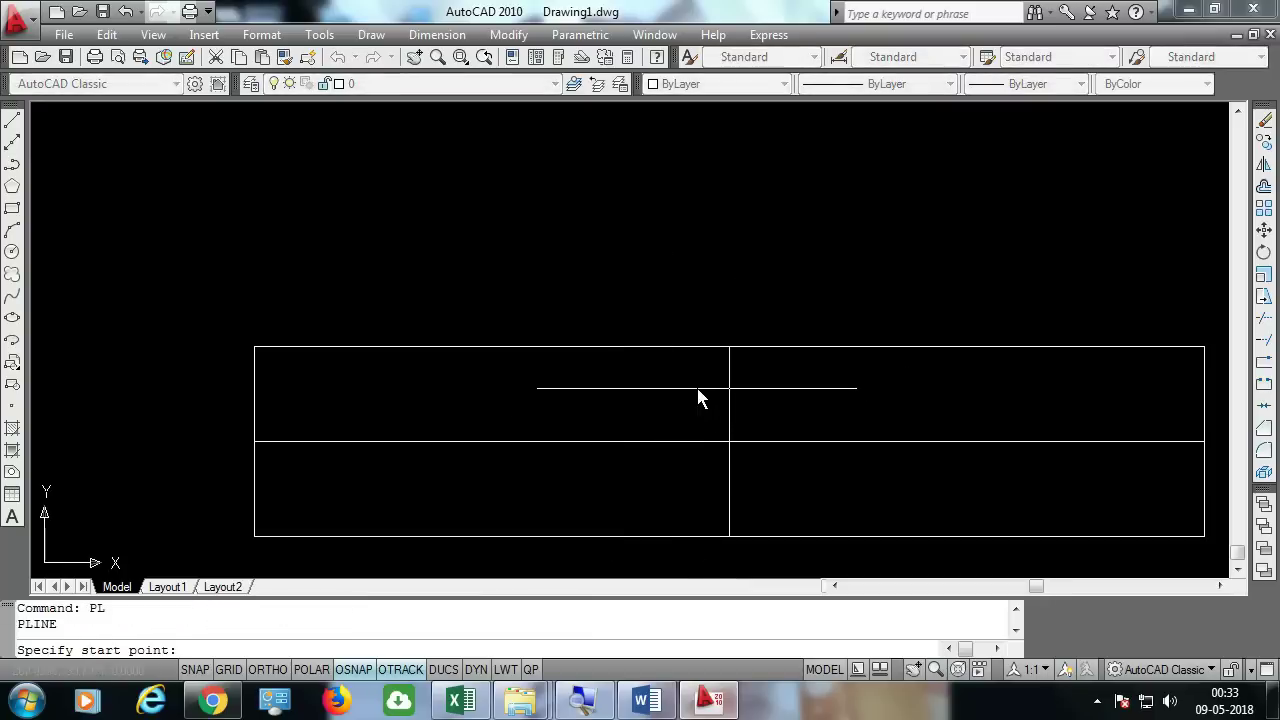
left_click(697, 383)
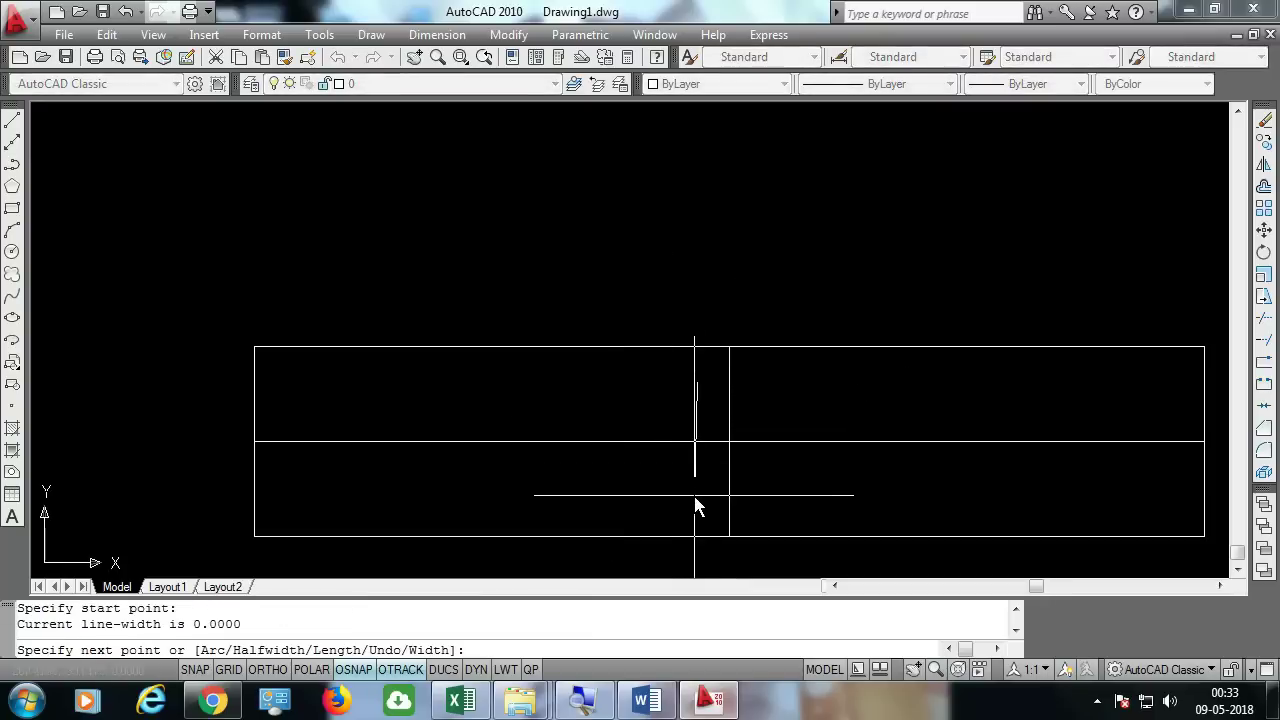
key("F11")
key("F10")
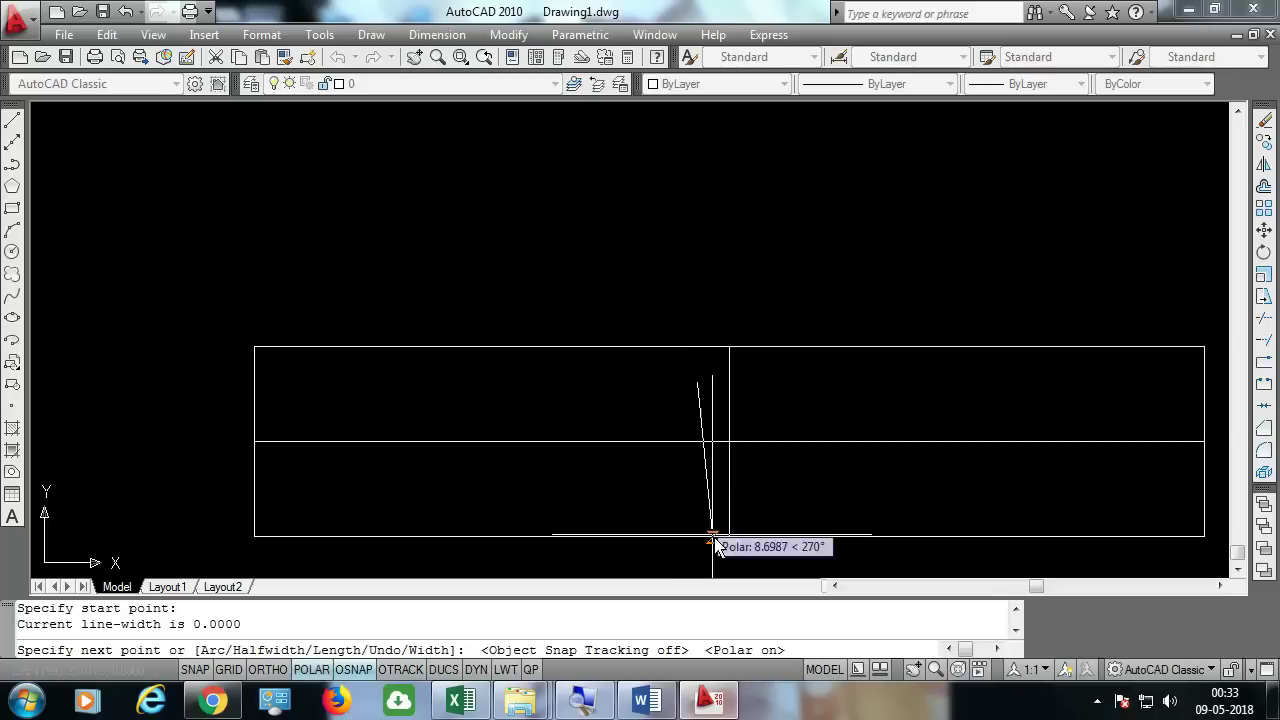
left_click(697, 505)
key("Escape")
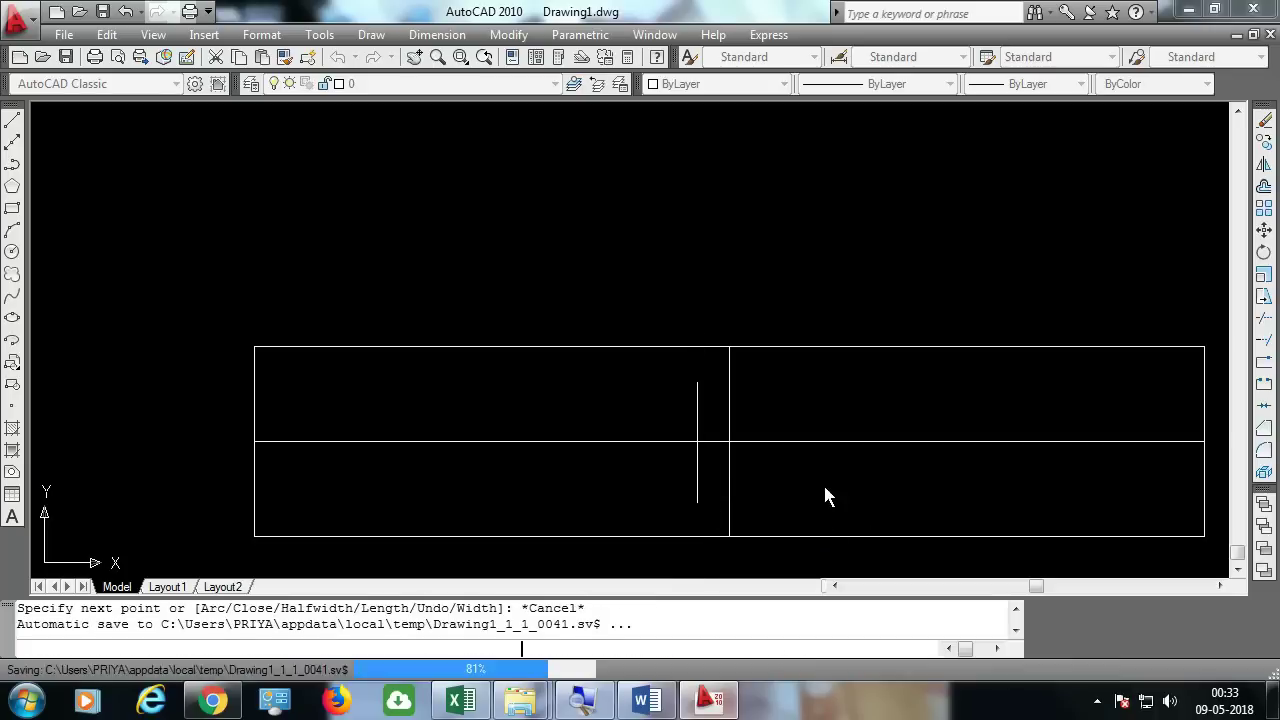
- Move the short vertical line so it is centred on the horizontal midline
type("M")
key("Return")
left_click(697, 484)
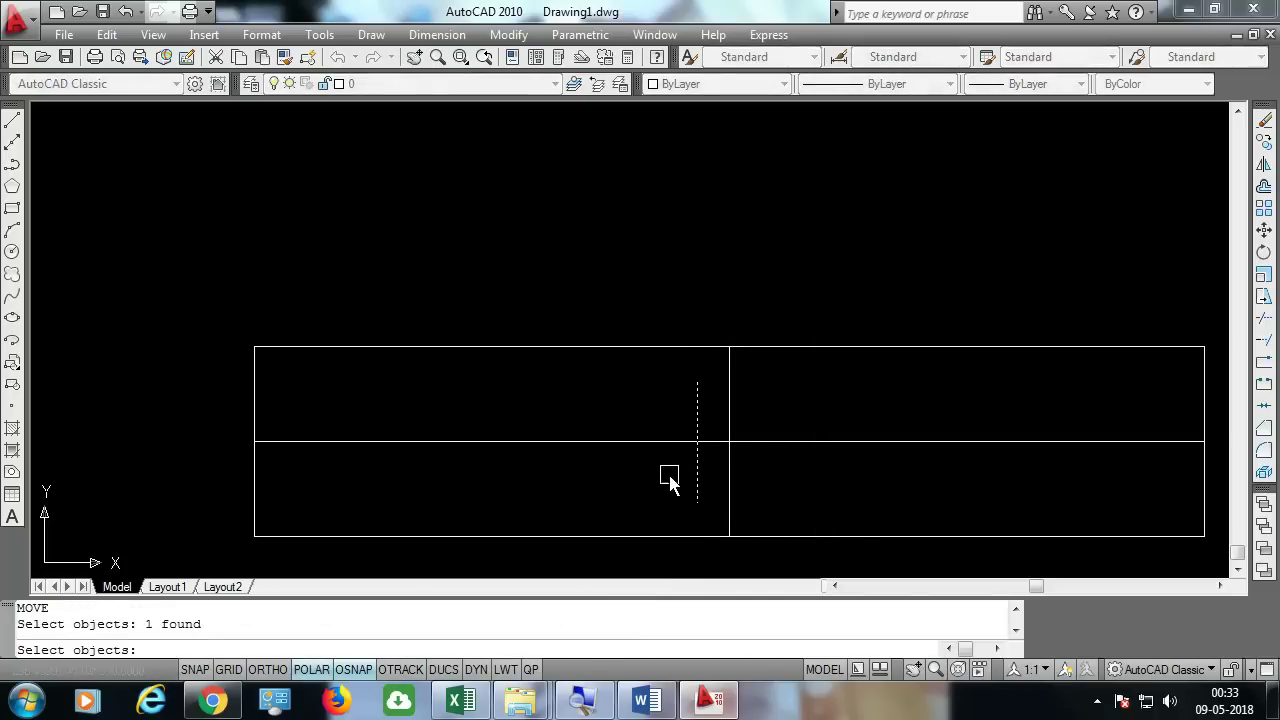
key("Return")
scroll(697, 420, "up", 1)
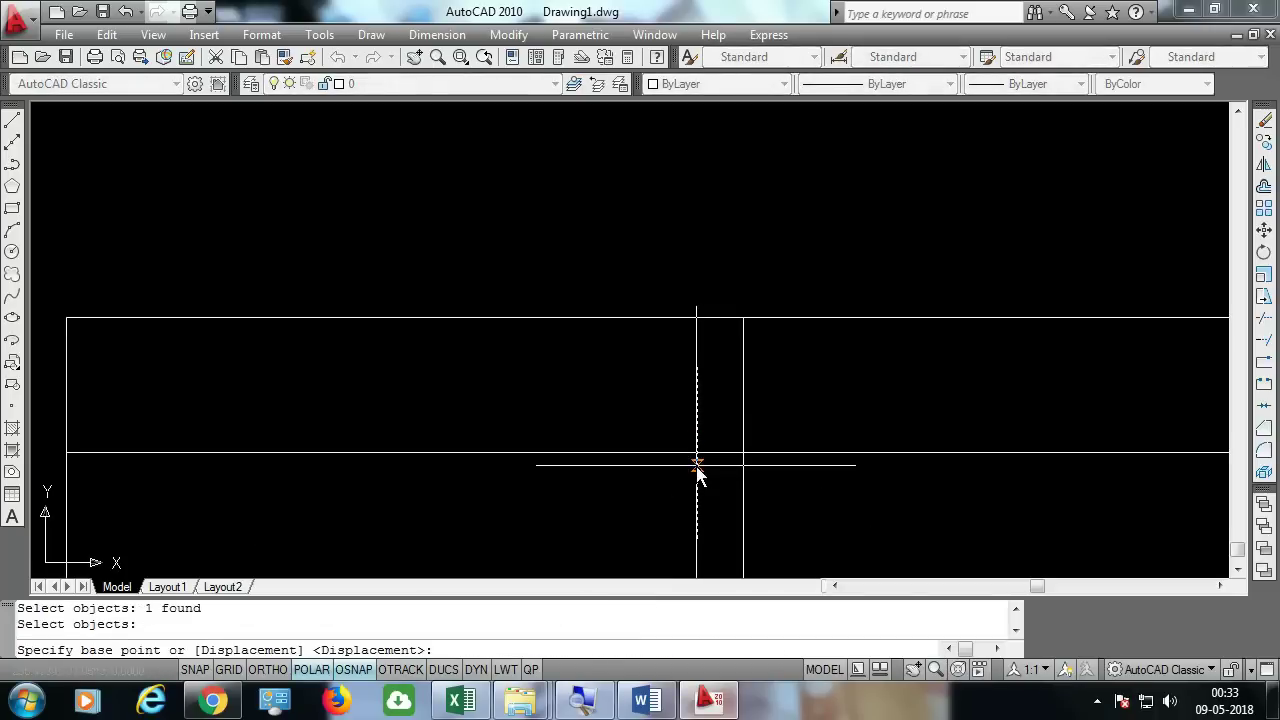
left_click(697, 457)
scroll(699, 465, "up", 2)
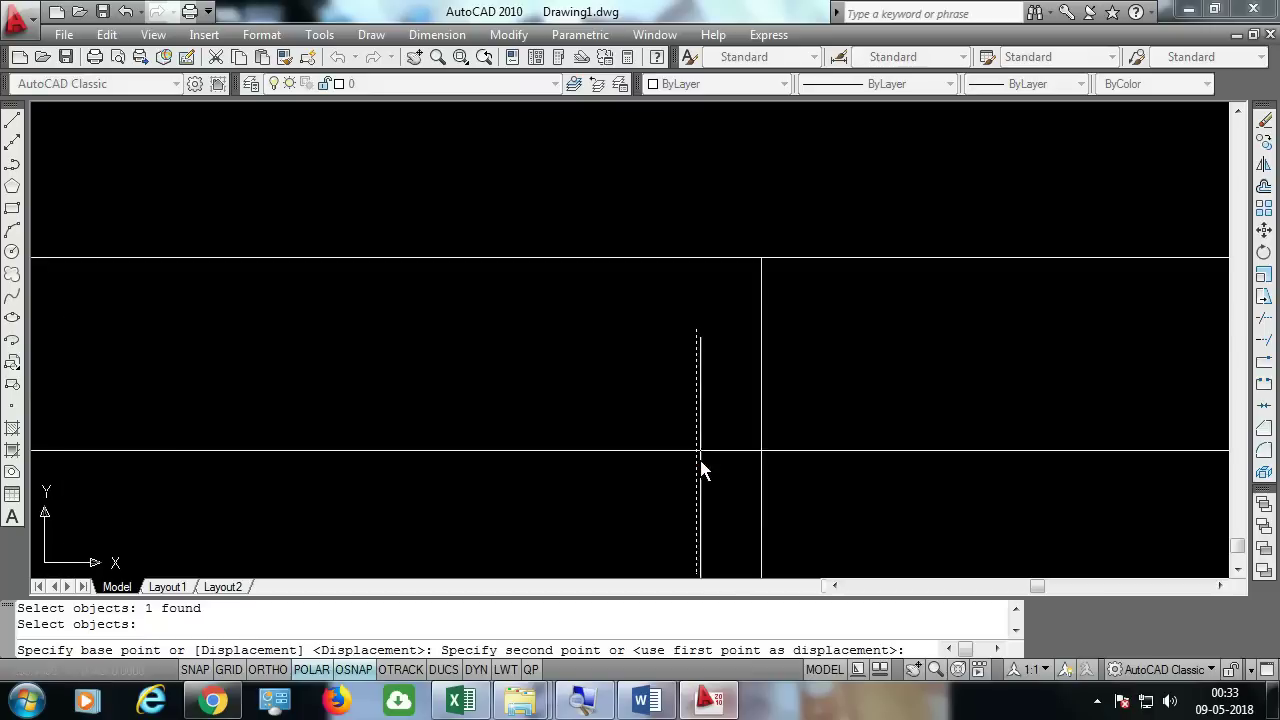
scroll(700, 455, "up", 3)
left_click(700, 450)
scroll(705, 452, "down", 6)
scroll(715, 455, "down", 2)
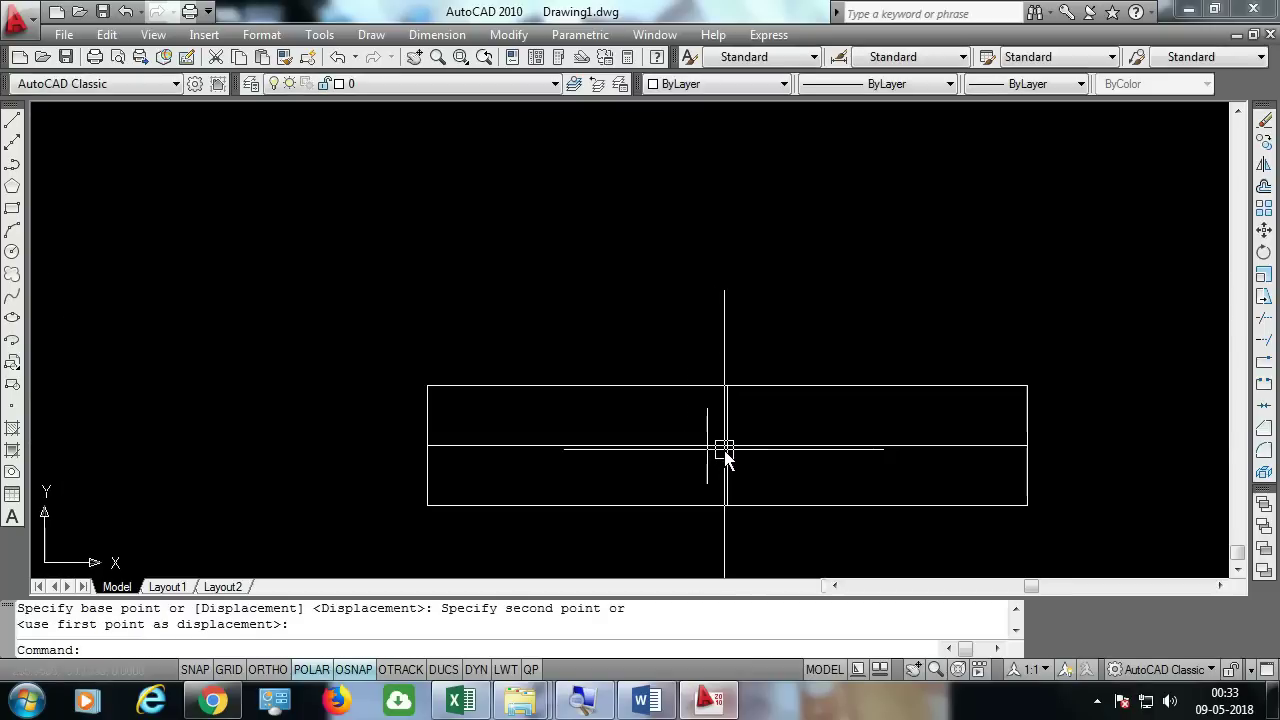
type("PL")
key("Return")
- Draw a chevron polyline from the vertical line's ends to a tip on the midline
scroll(720, 414, "up", 2)
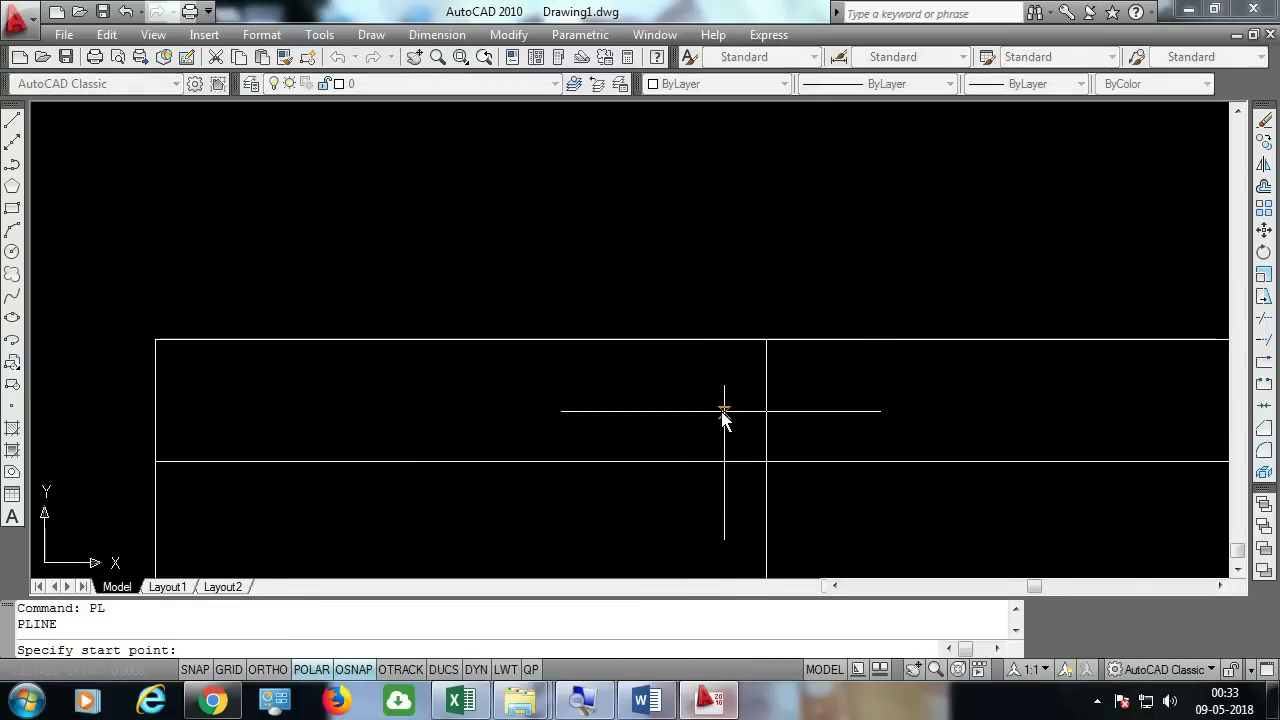
left_click(725, 392)
left_click(688, 461)
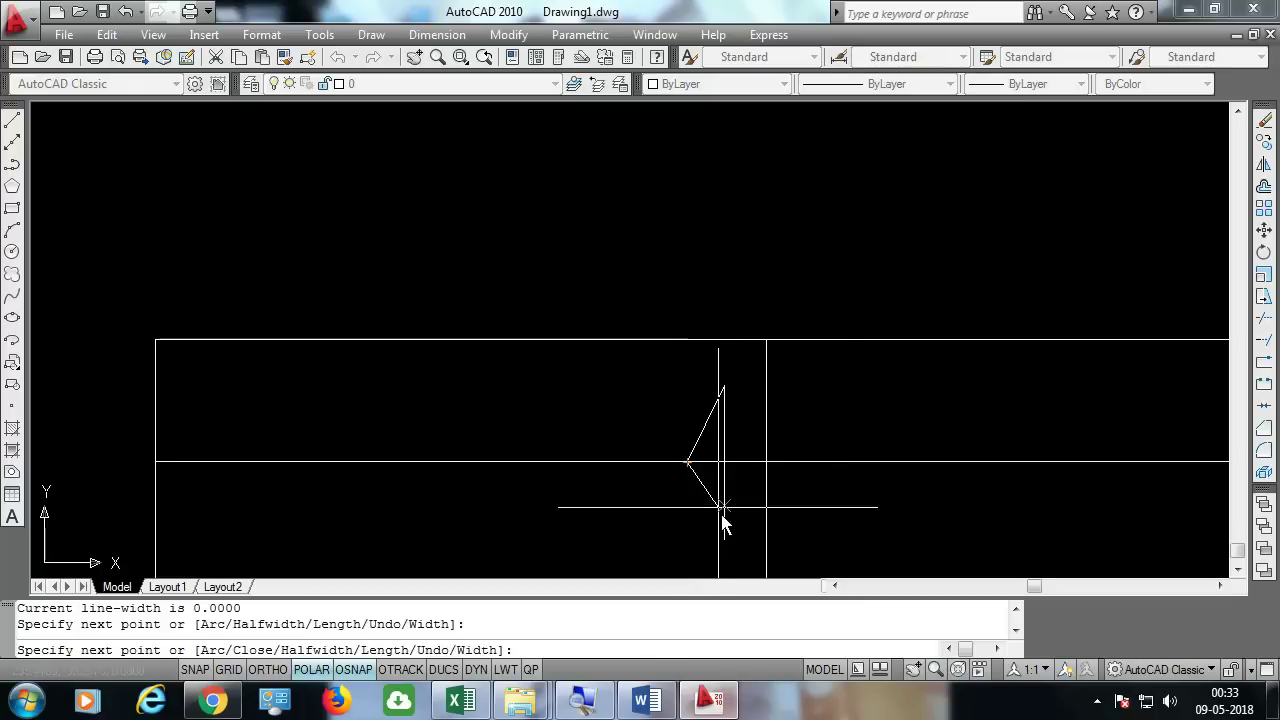
left_click(725, 541)
key("Escape")
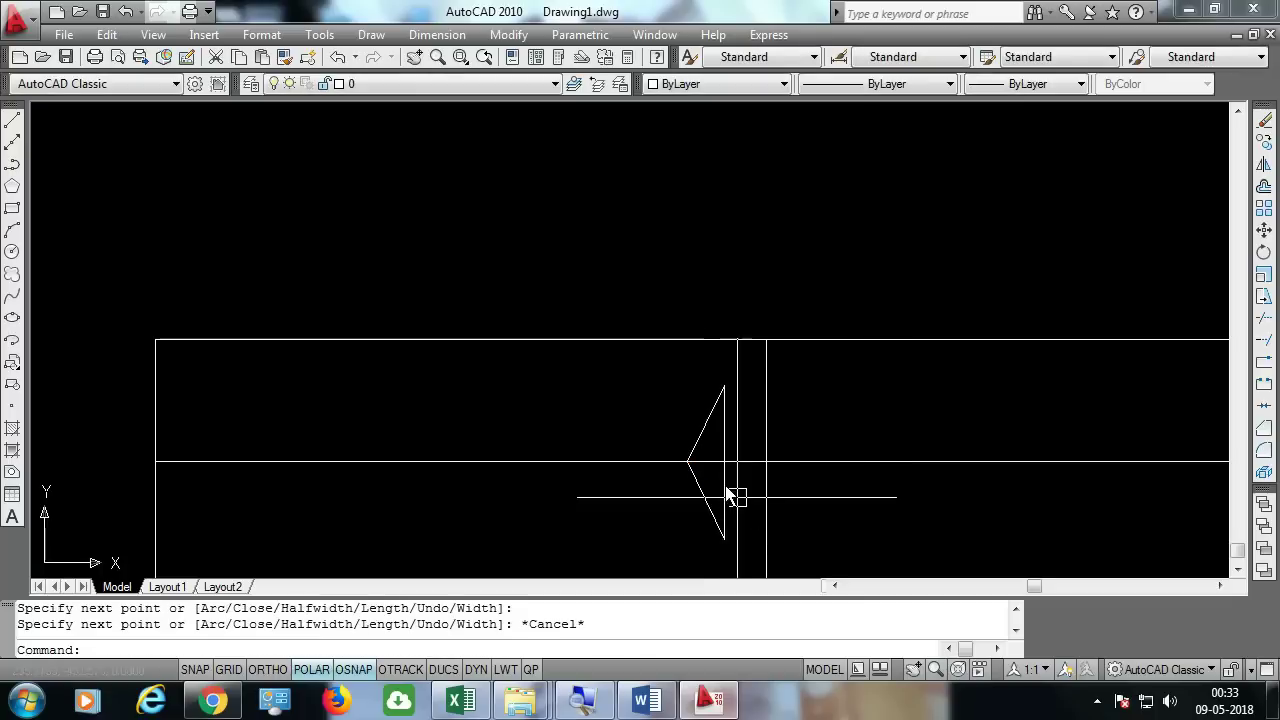
scroll(705, 462, "down", 2)
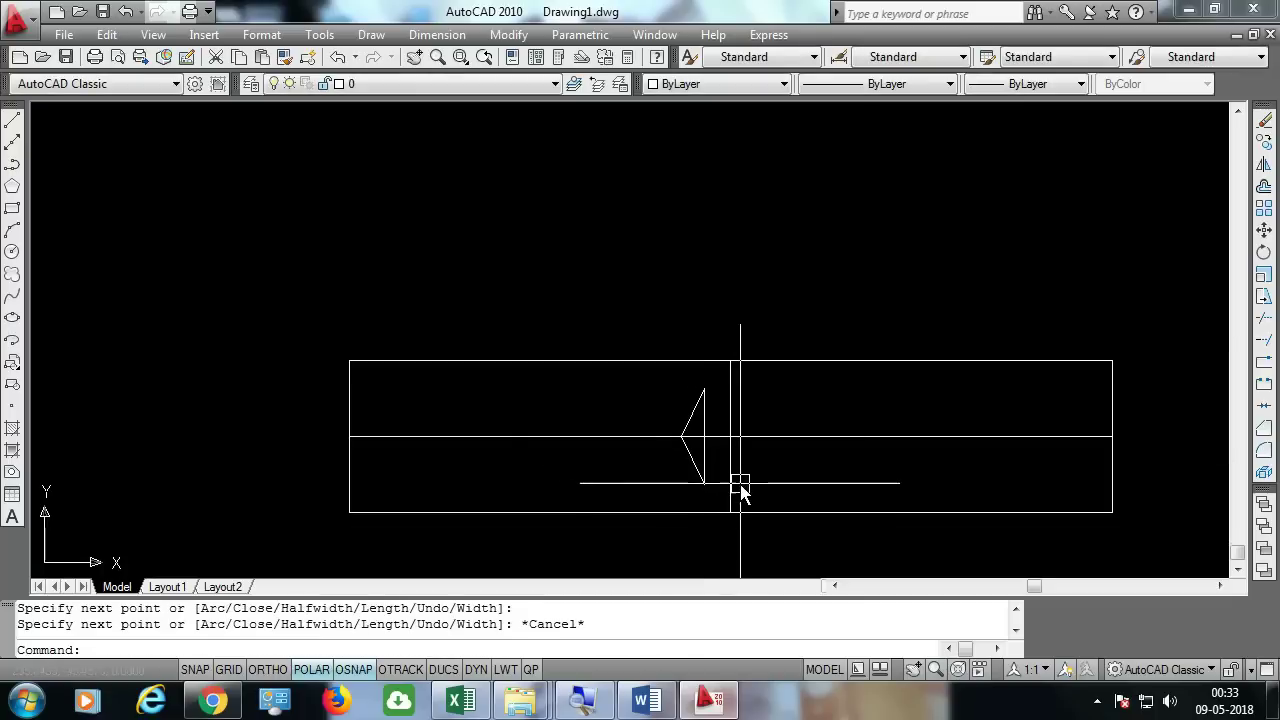
- Copy the chevron leftward with Ortho on at 6, 12, 18 and 24 units
key("Return")
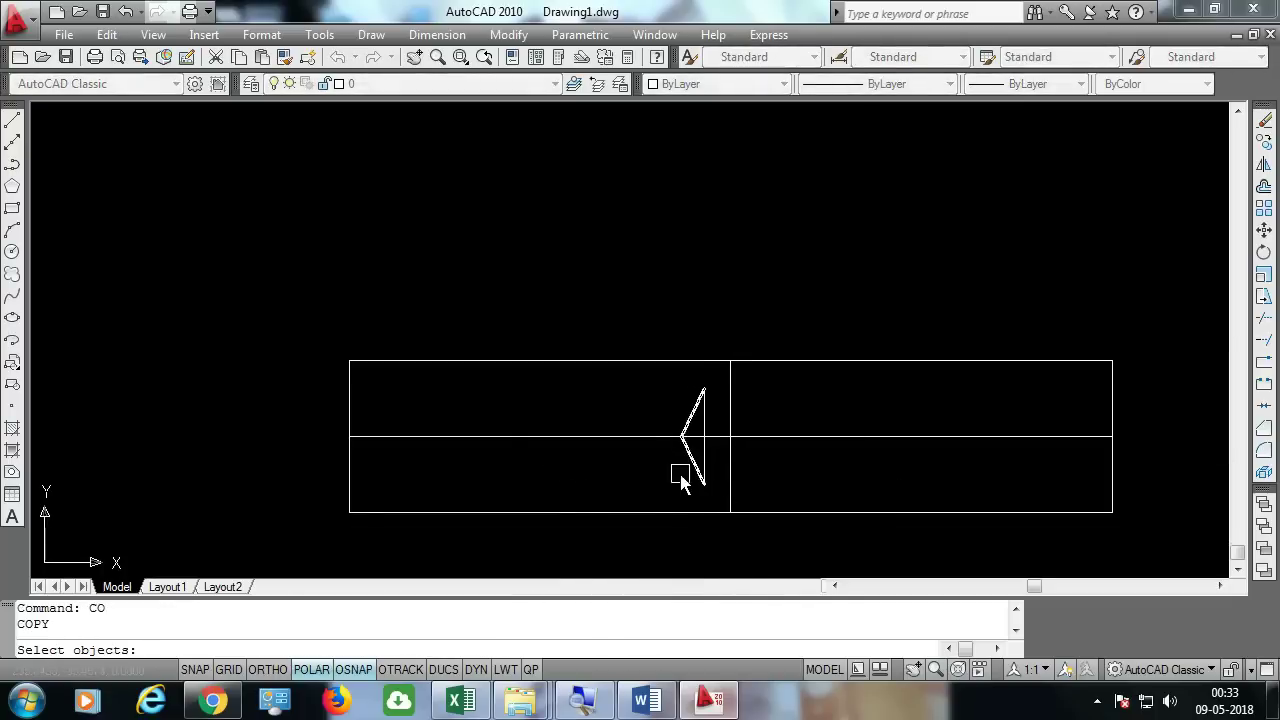
left_click(703, 466)
left_click(705, 462)
key("Return")
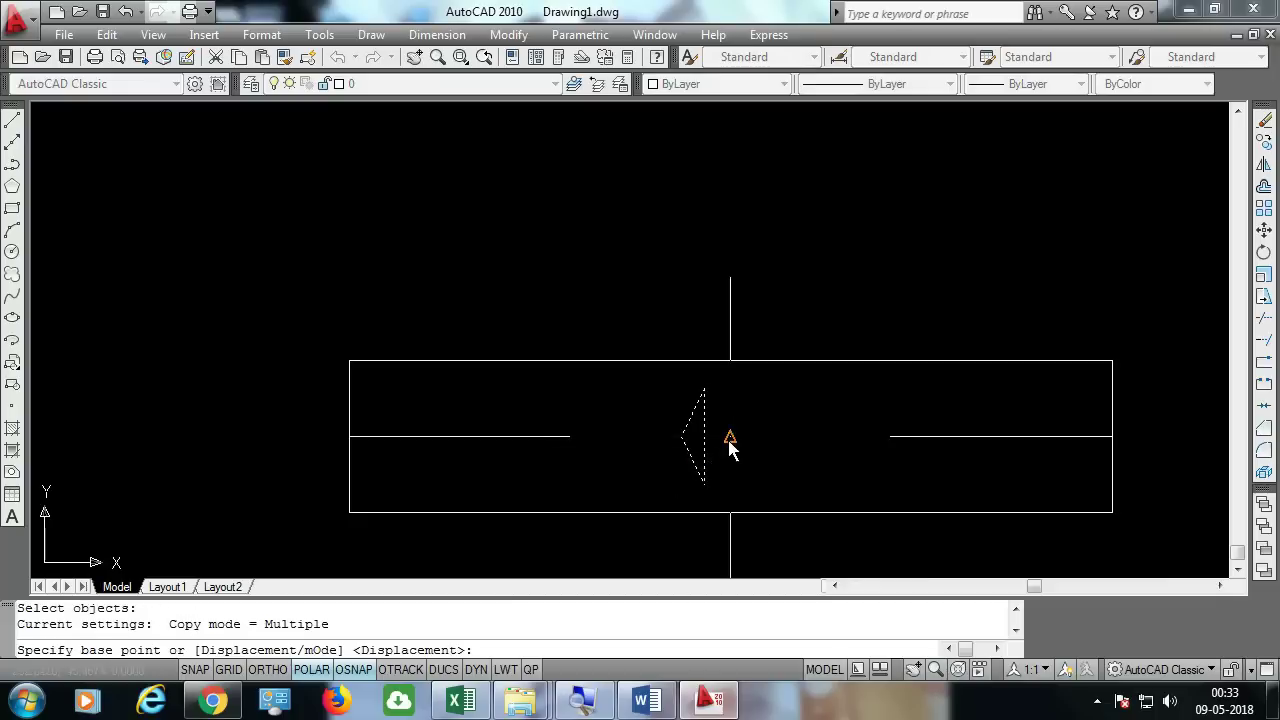
left_click(704, 437)
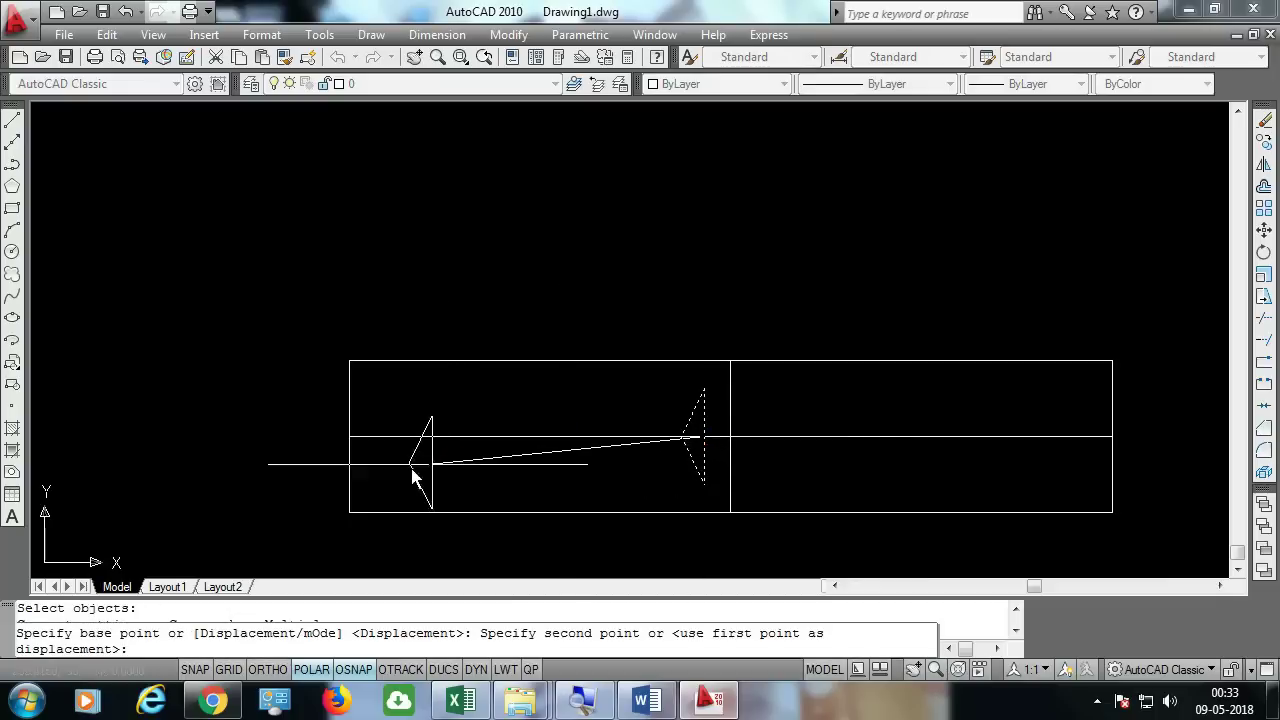
key("F8")
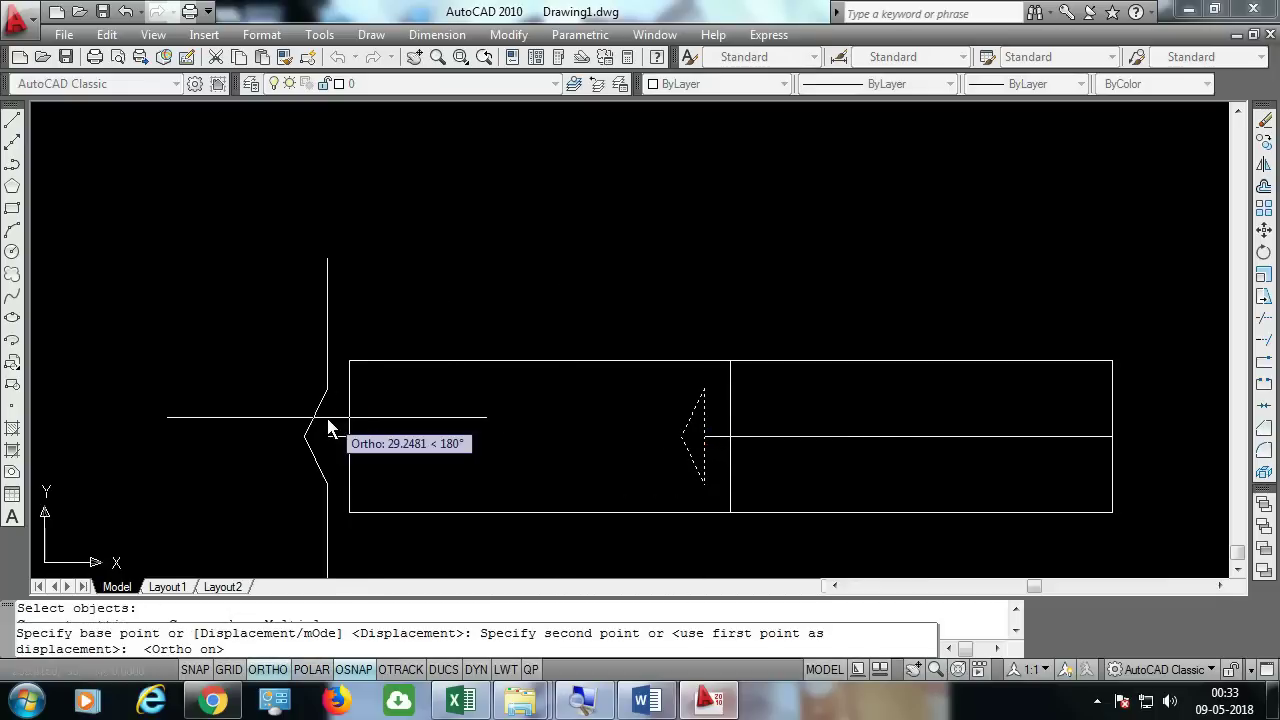
key("Return")
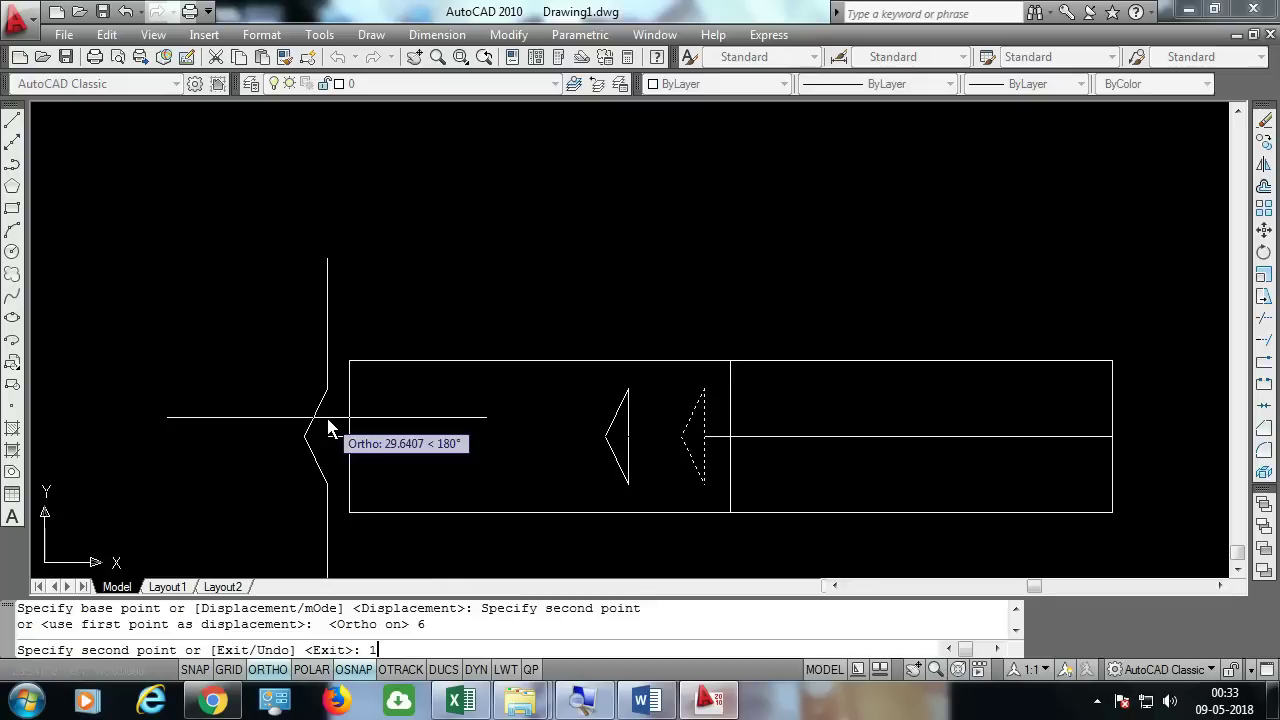
type("2")
key("Return")
key("Return")
type("2")
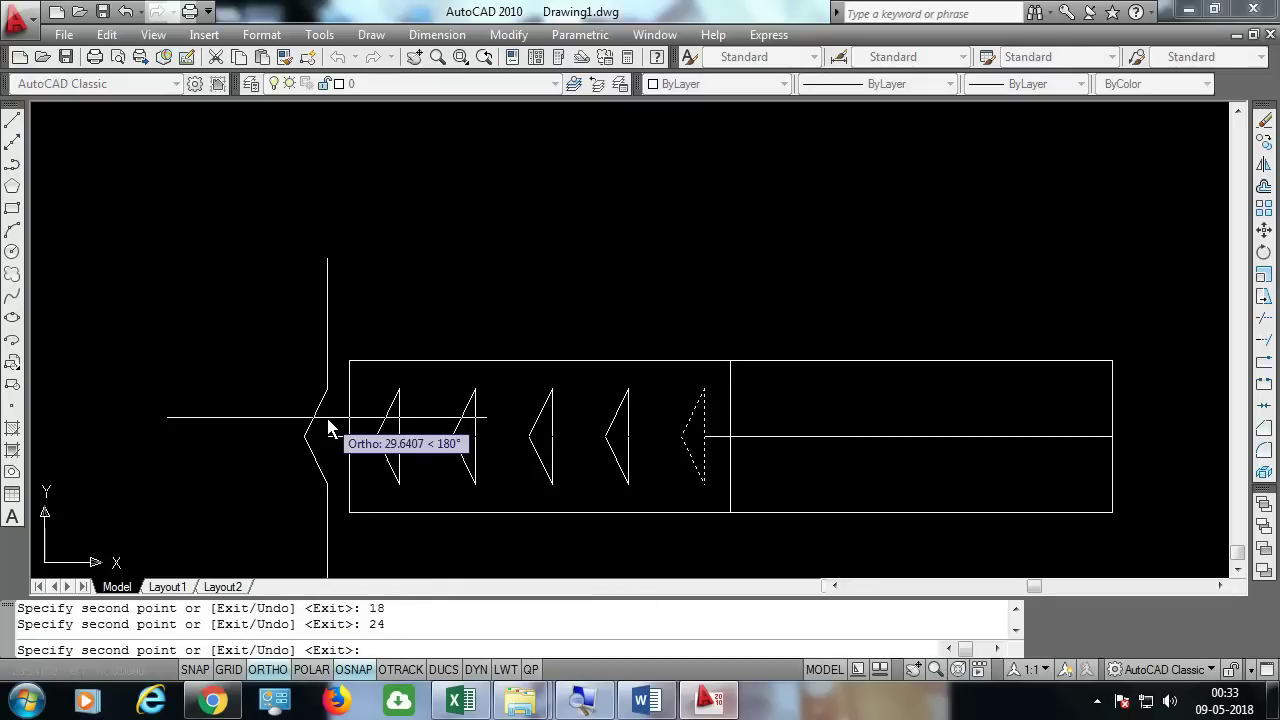
key("Escape")
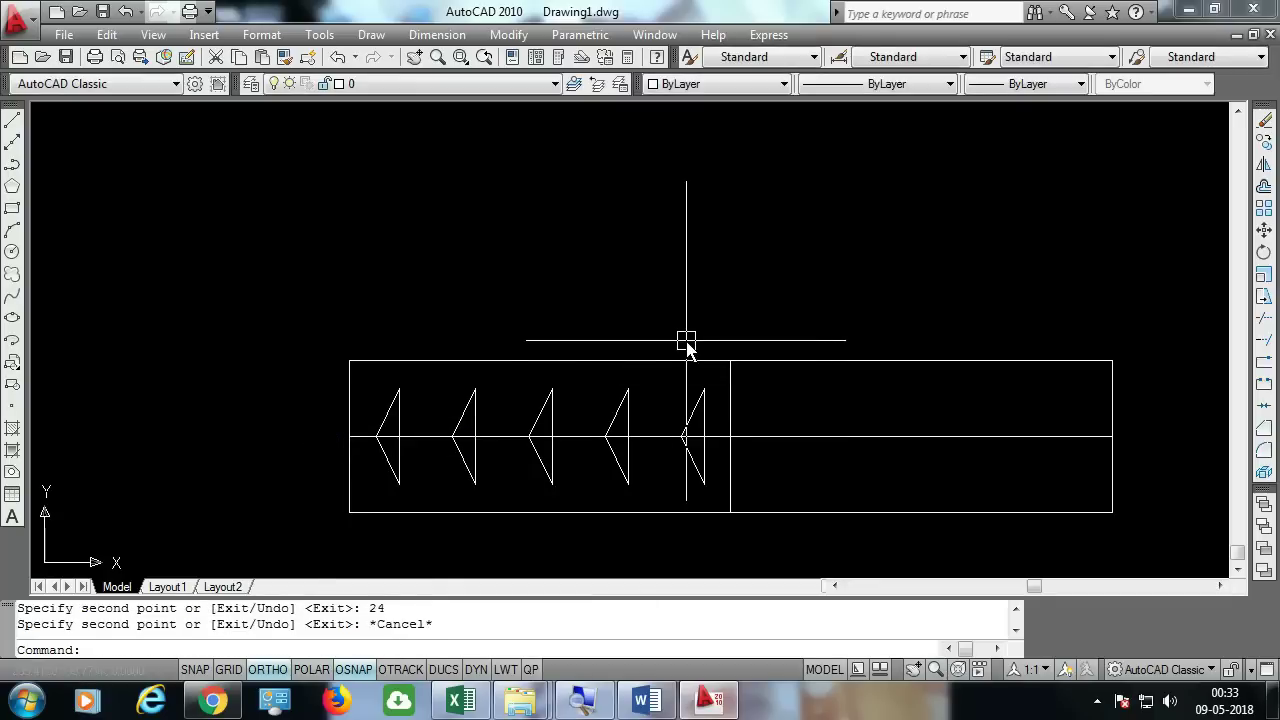
- Mirror all five chevrons across the vertical divider, keeping the originals
key("Return")
left_click(711, 376)
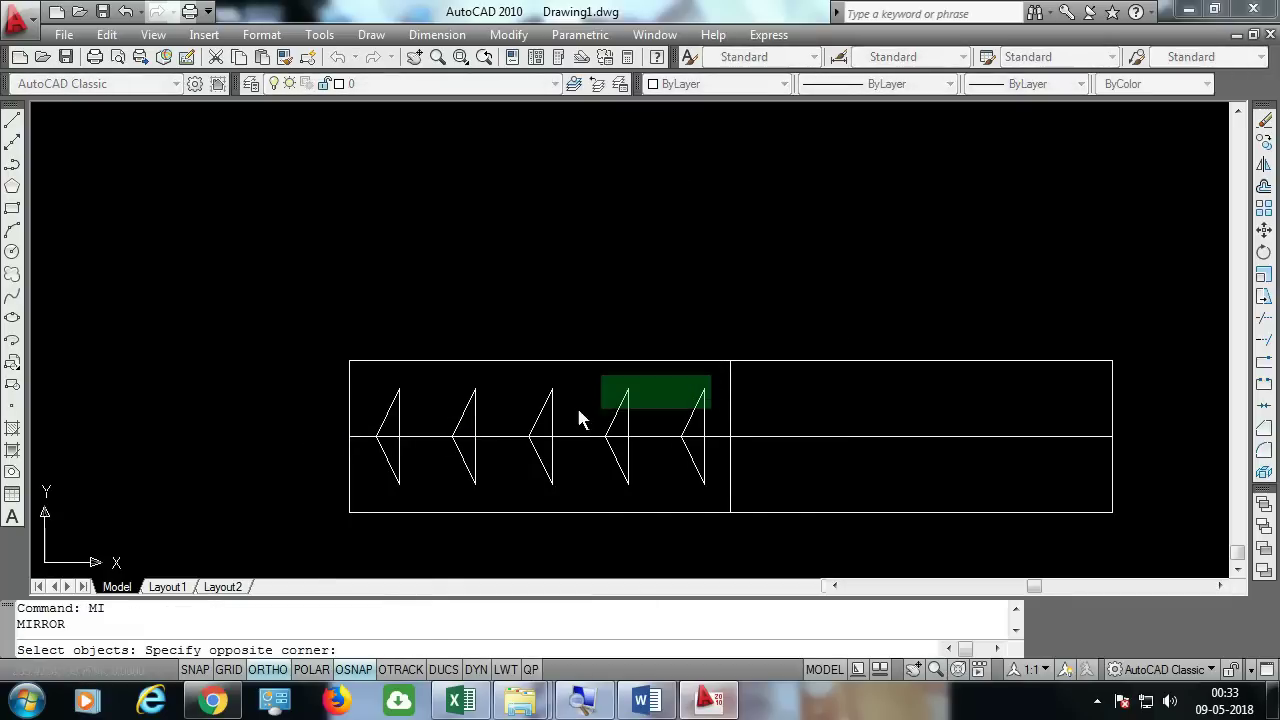
left_click(370, 422)
key("Return")
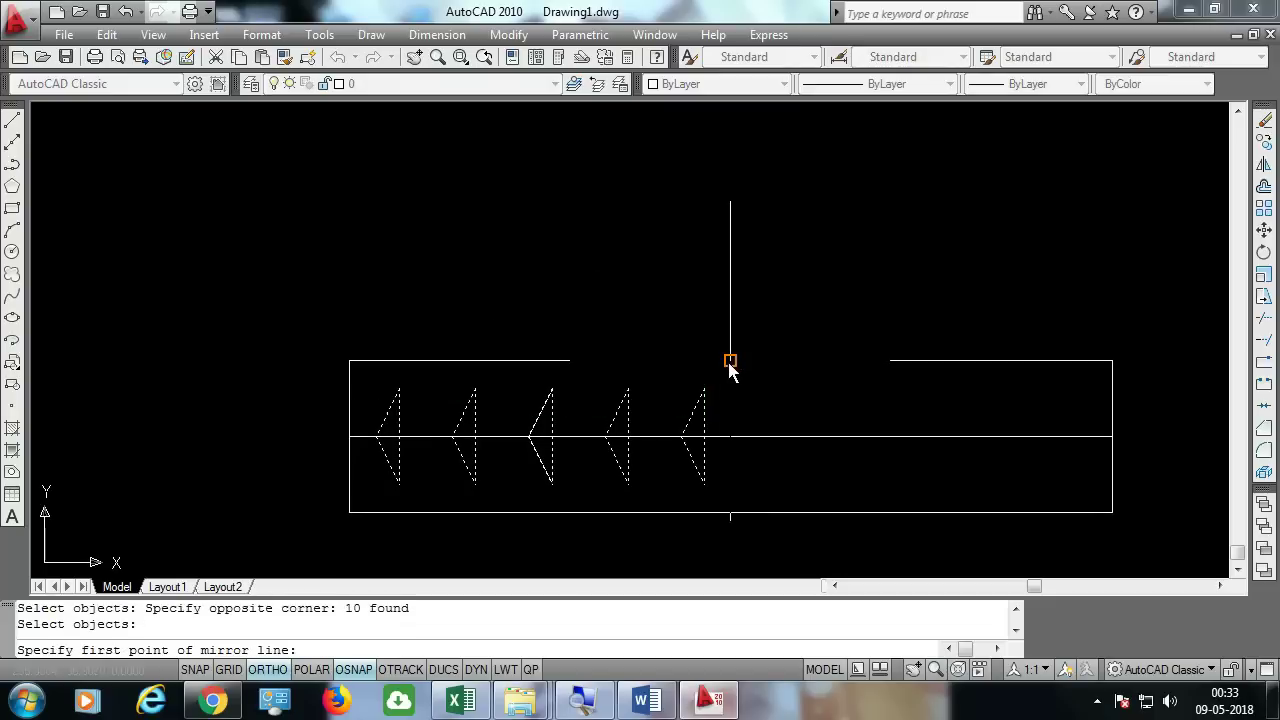
left_click(730, 513)
key("Return")
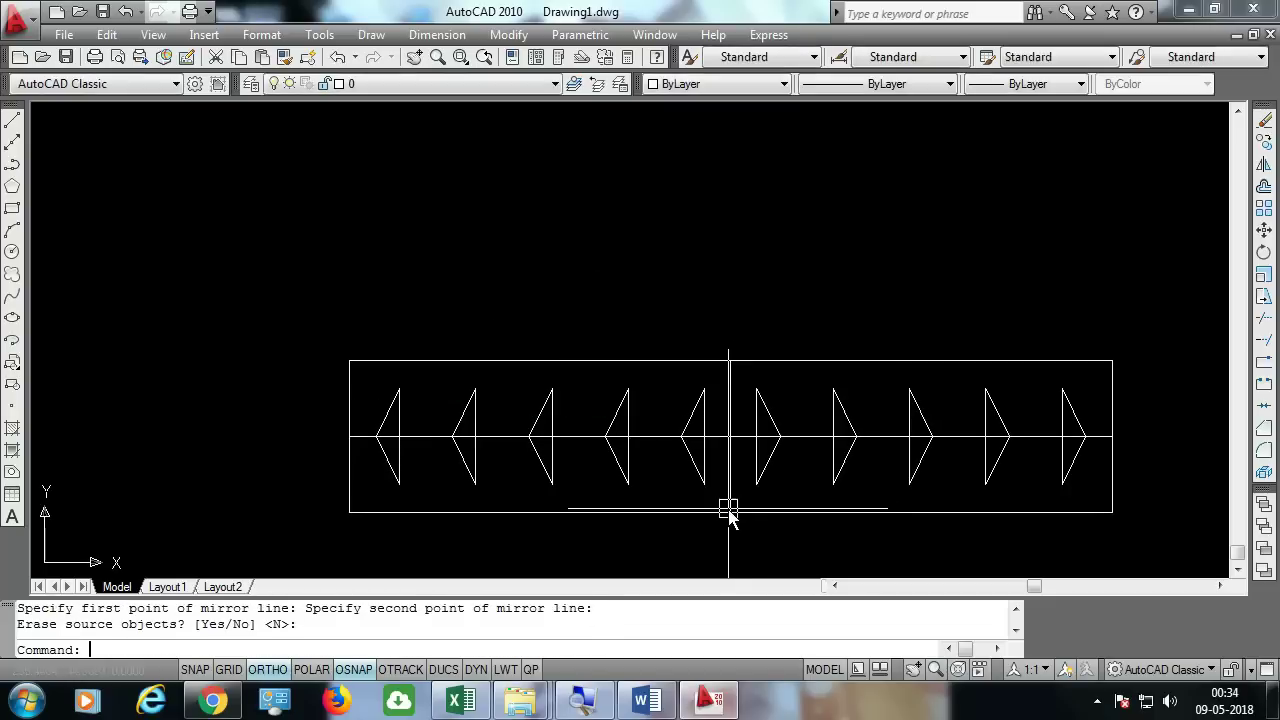
scroll(643, 380, "down", 4)
scroll(640, 388, "up", 3)
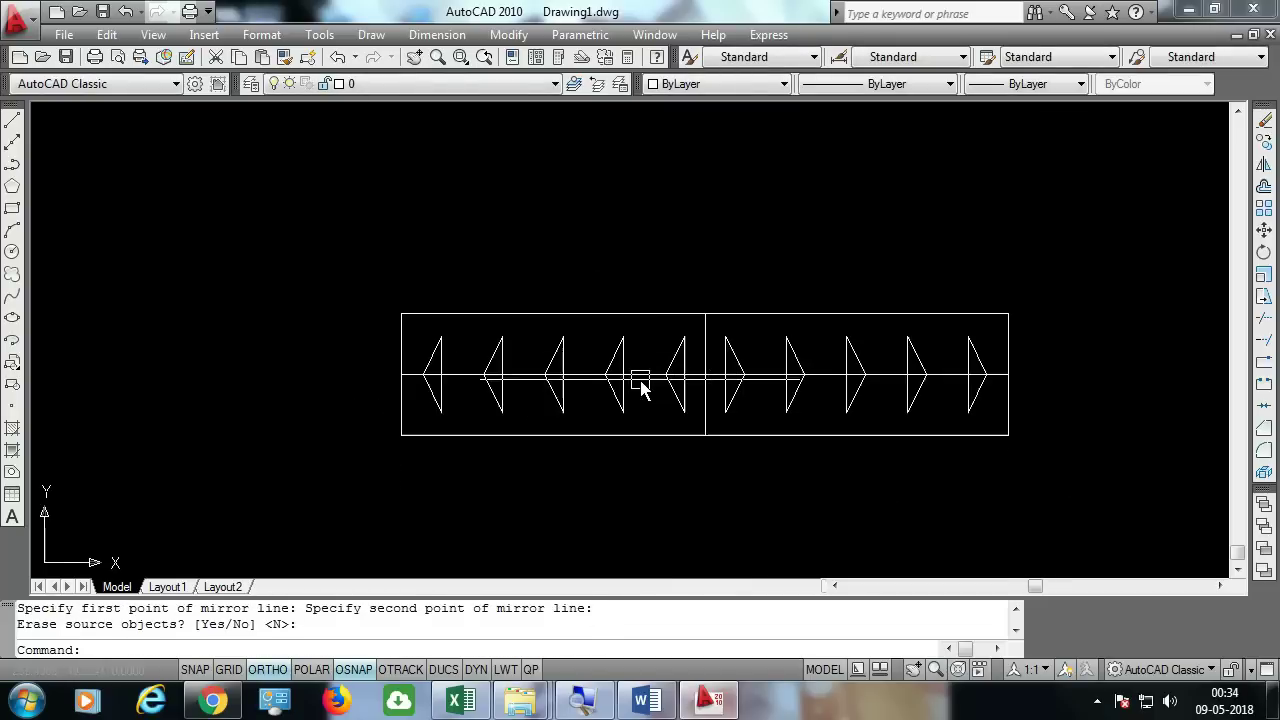
scroll(700, 424, "down", 2)
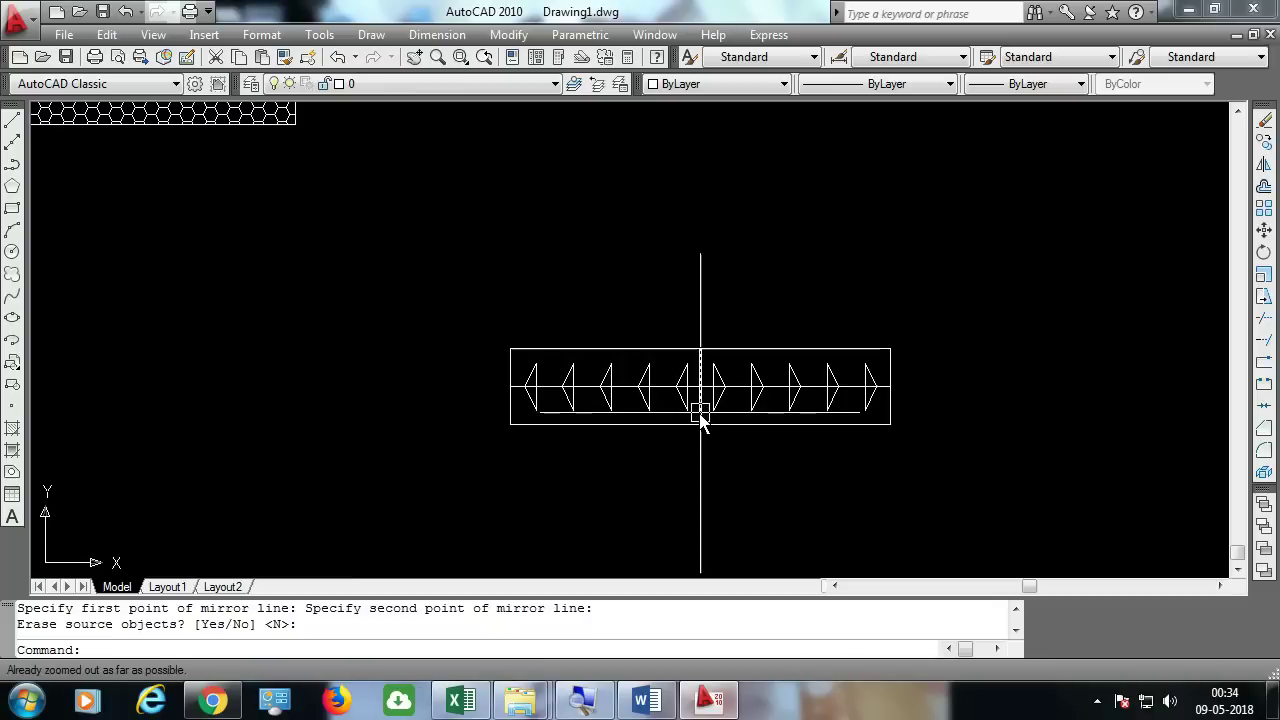
- Pan to empty space above the arrow panel and place a new rectangle's first corner
mouse_move(701, 302)
middle_mouse_down()
mouse_move(798, 165)
mouse_move(450, 373)
mouse_move(336, 395)
mouse_move(465, 440)
mouse_move(500, 488)
mouse_move(594, 508)
mouse_move(523, 408)
mouse_move(82, 278)
mouse_move(263, 266)
middle_mouse_up()
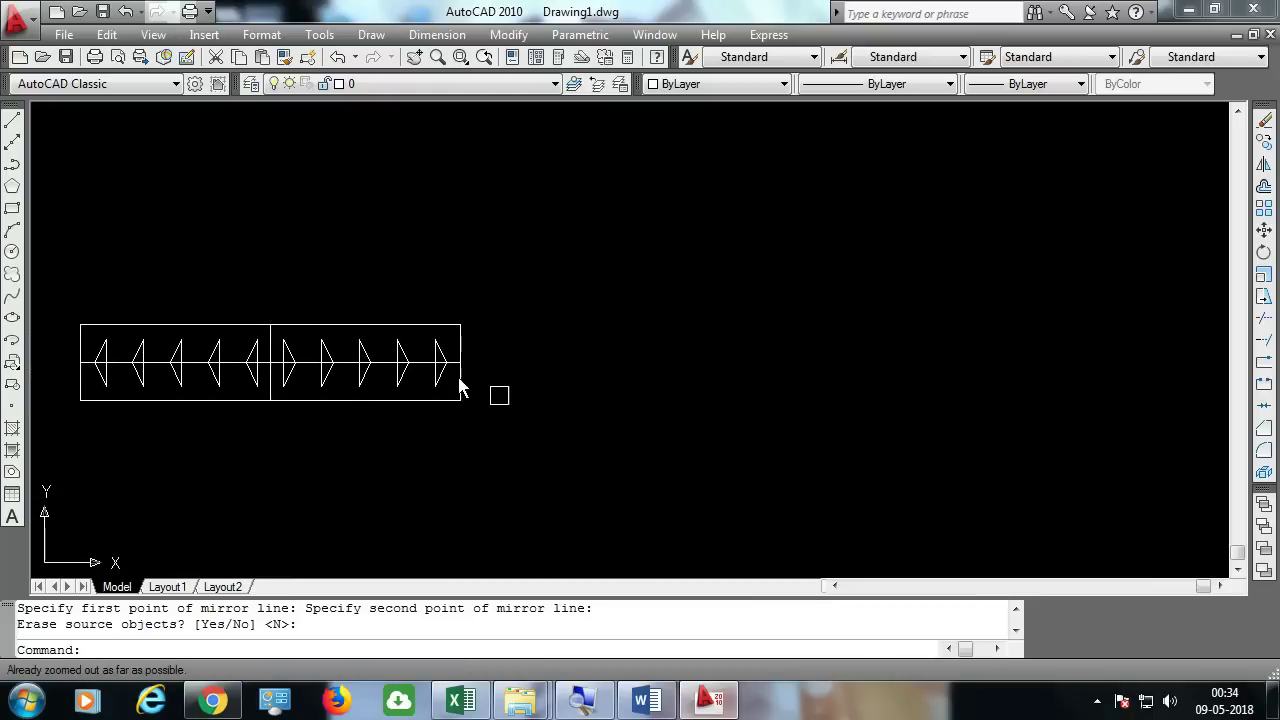
mouse_move(500, 391)
middle_mouse_down()
mouse_move(509, 357)
mouse_move(425, 430)
mouse_move(583, 543)
mouse_move(490, 155)
middle_mouse_up()
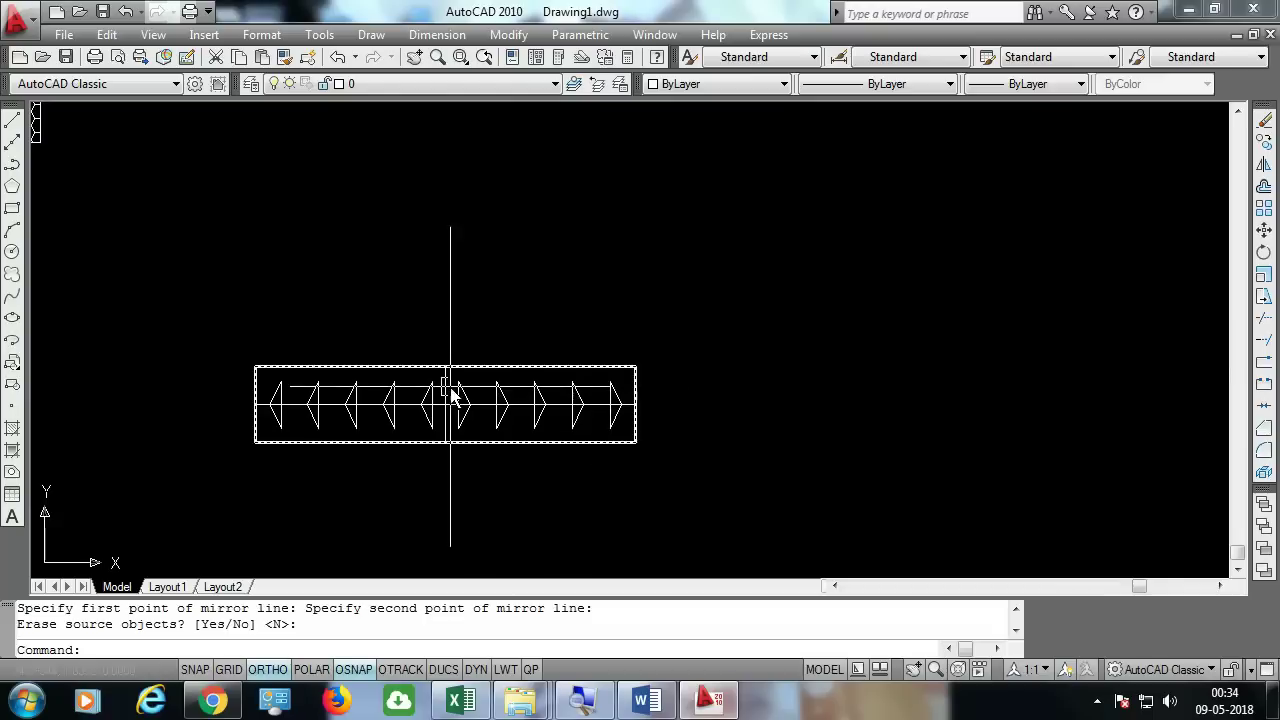
mouse_move(630, 285)
middle_mouse_down()
mouse_move(563, 319)
mouse_move(395, 328)
middle_mouse_up()
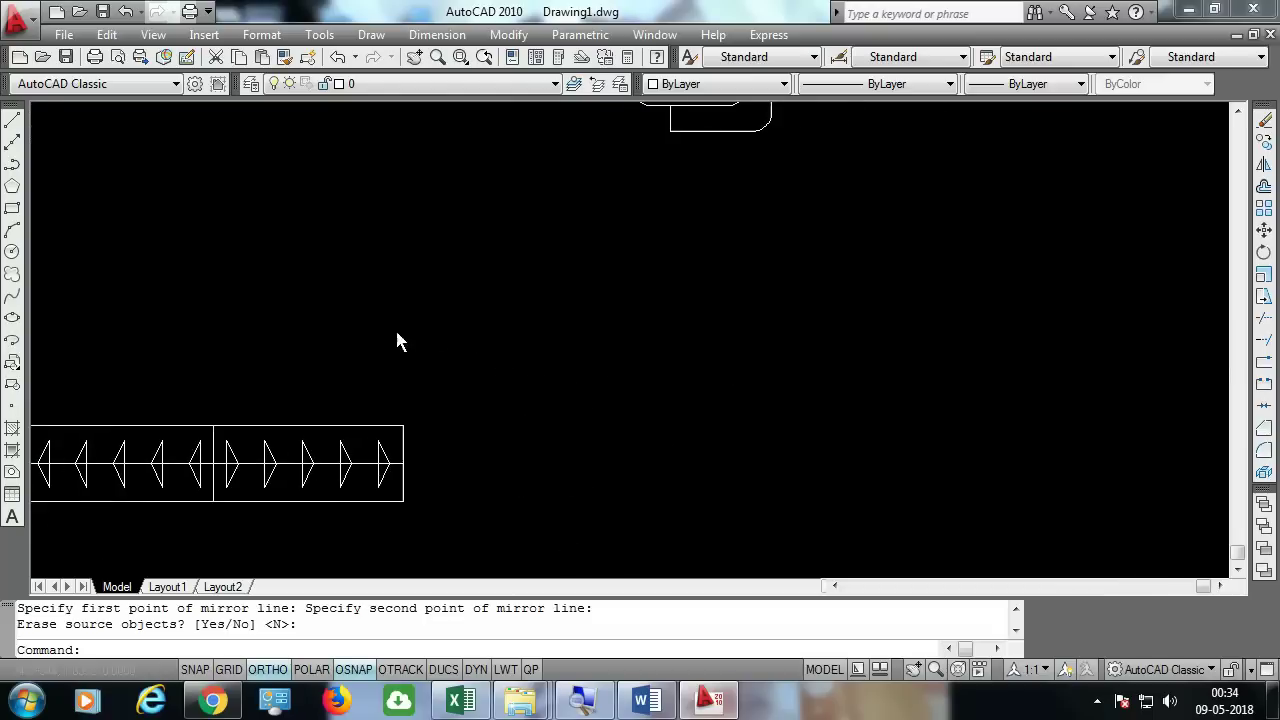
left_click(12, 210)
left_click(647, 278)
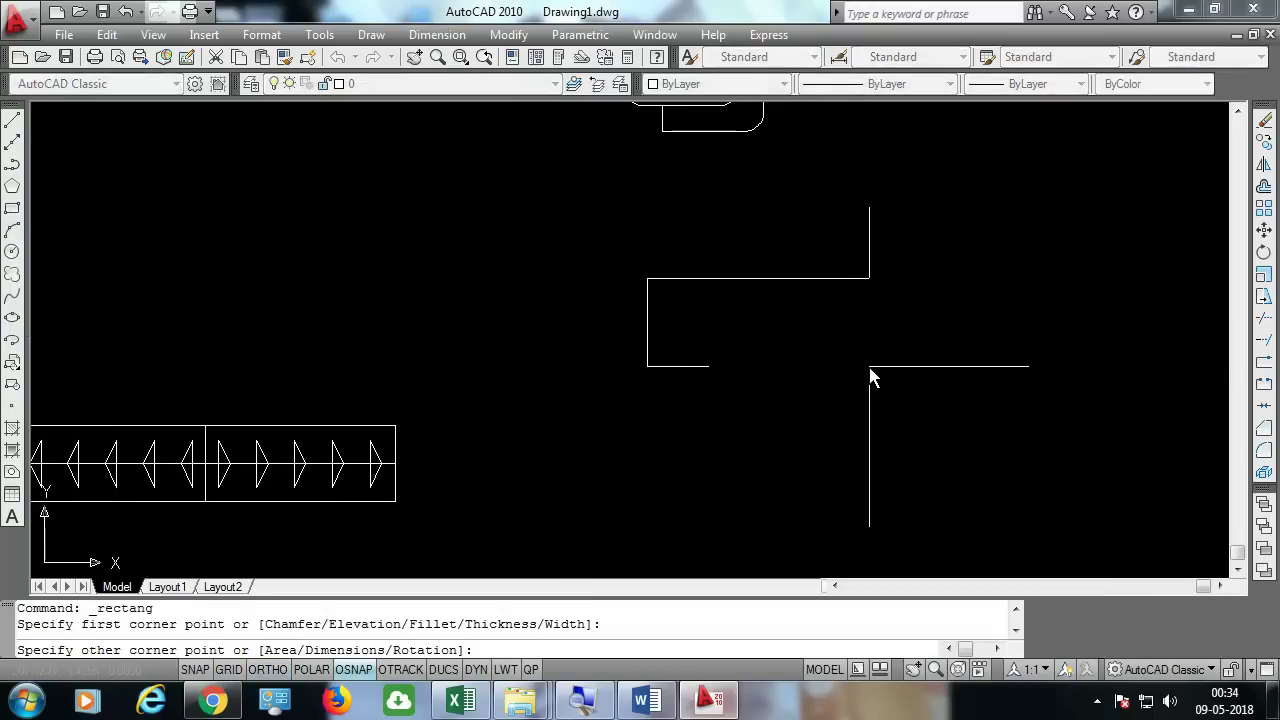
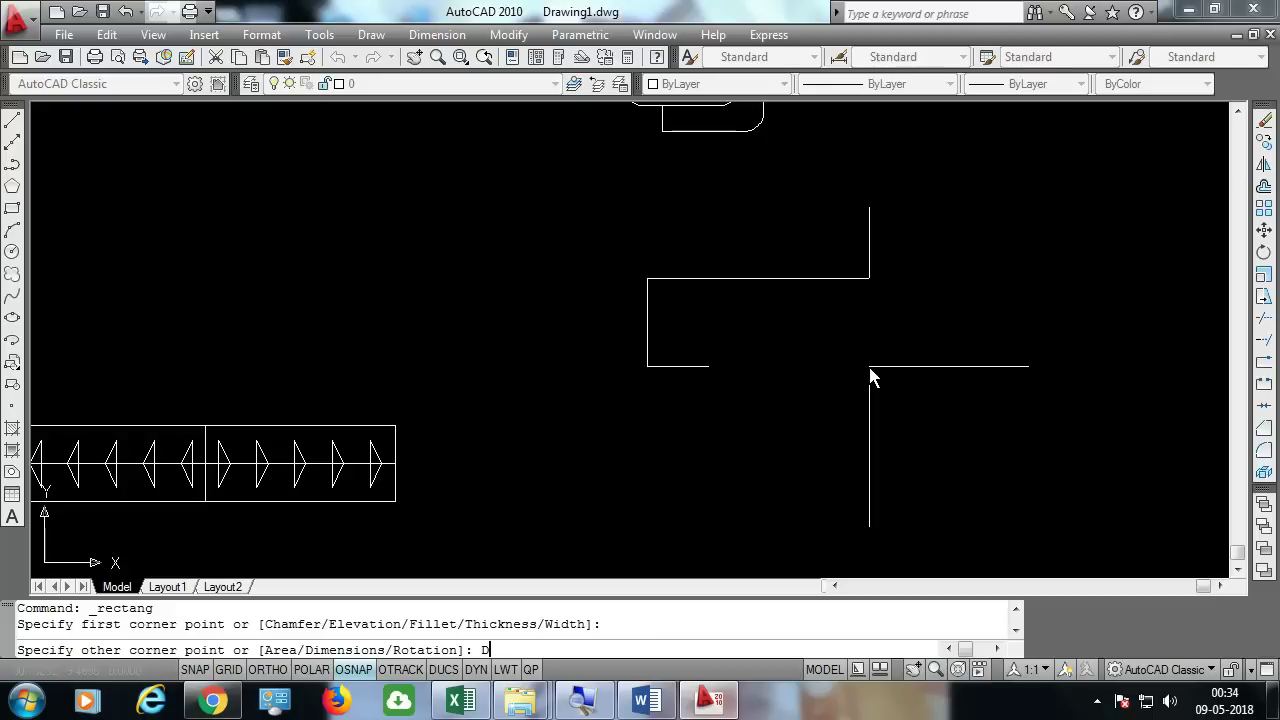
- Draw the 24 by 18 monitor outline rectangle with the Dimensions option, then turn Ortho on
key("Return")
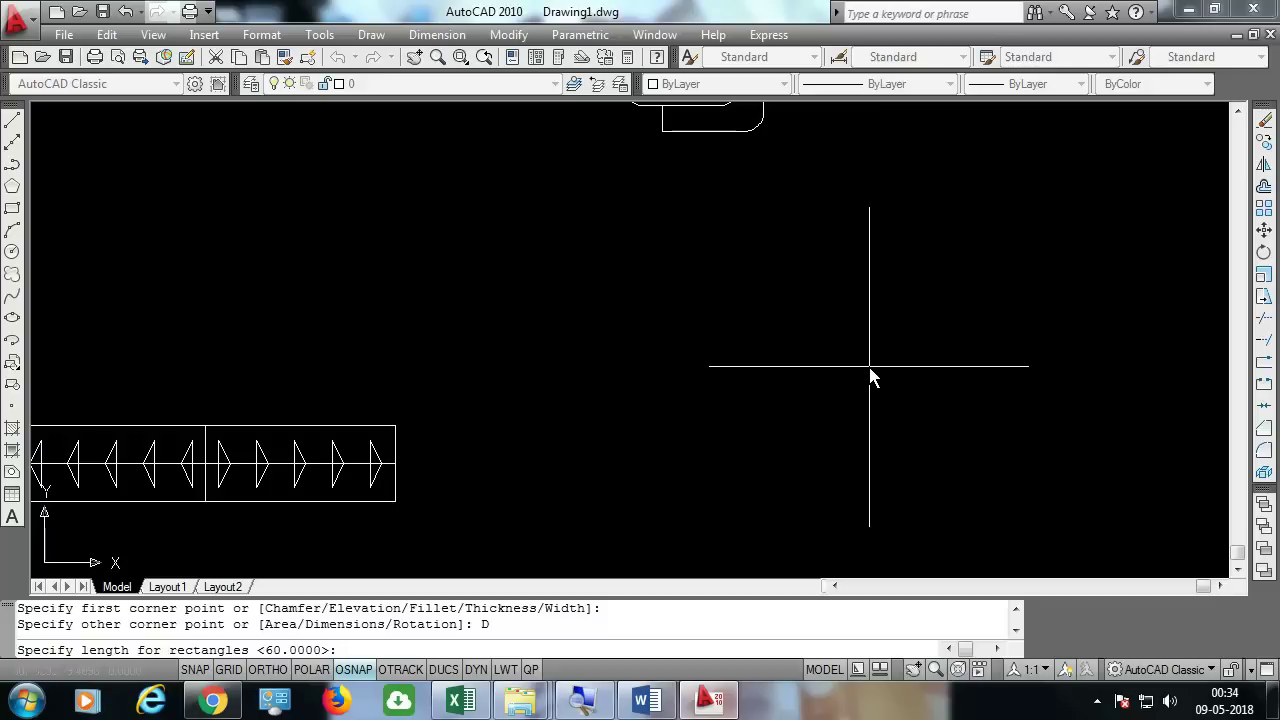
key("Return")
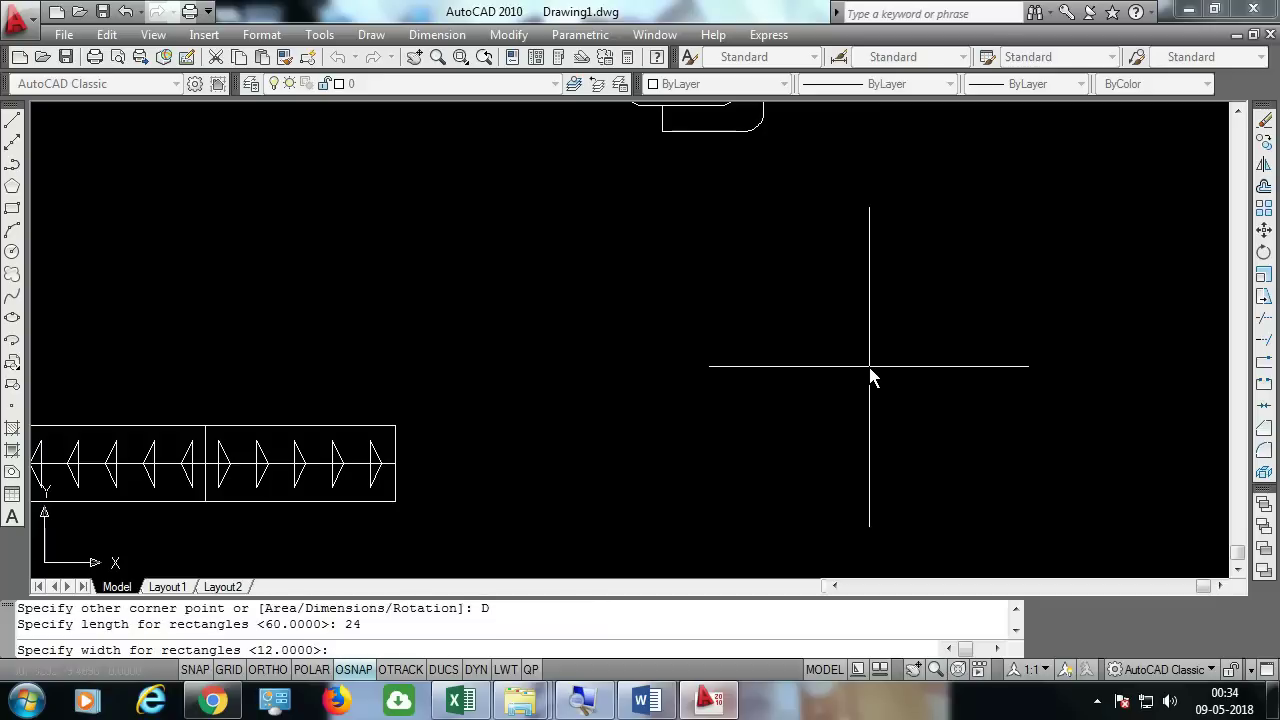
key("Return")
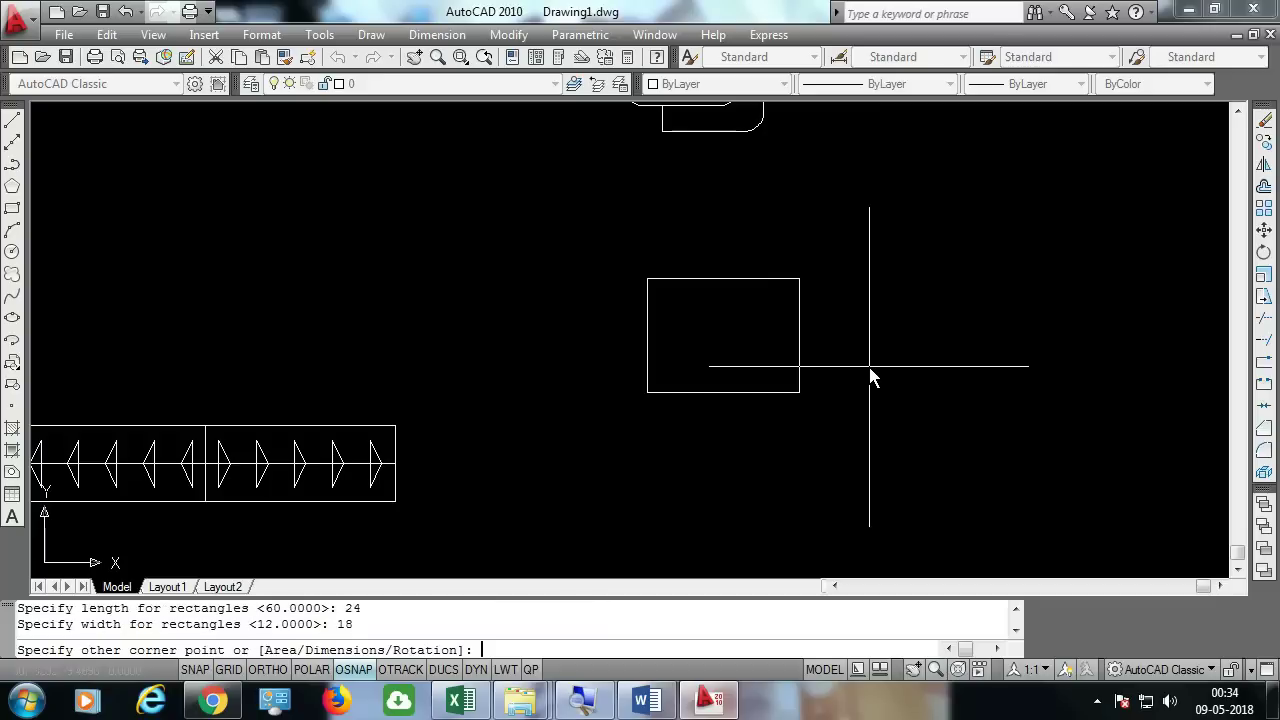
left_click(870, 378)
key("F8")
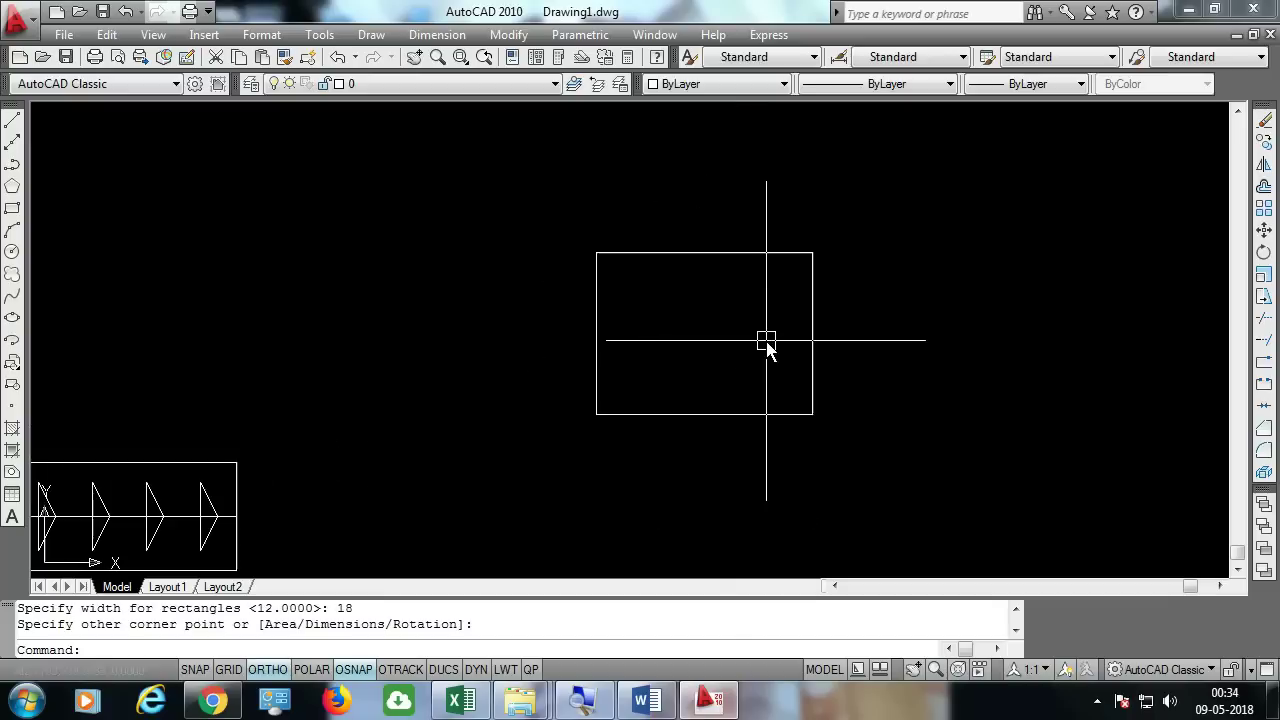
scroll(767, 344, "up", 2)
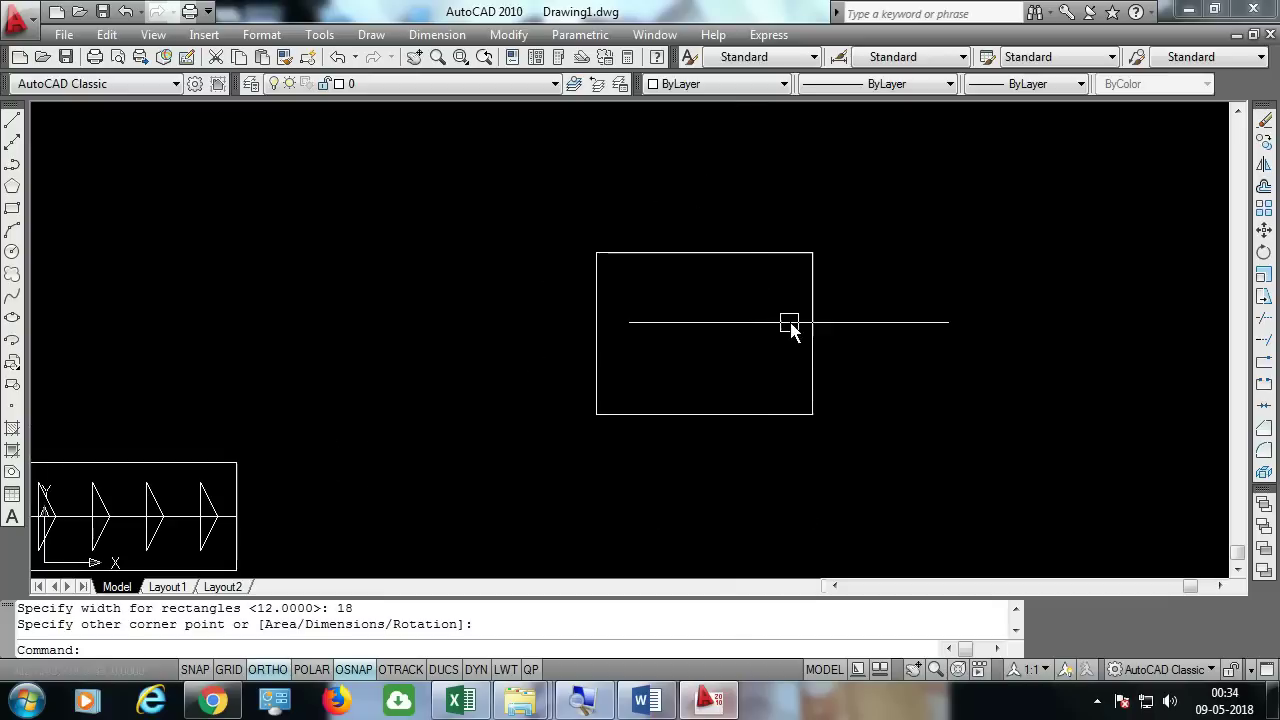
- Draw a 21 by 4 rectangle inside the upper part of the monitor outline
left_click(12, 208)
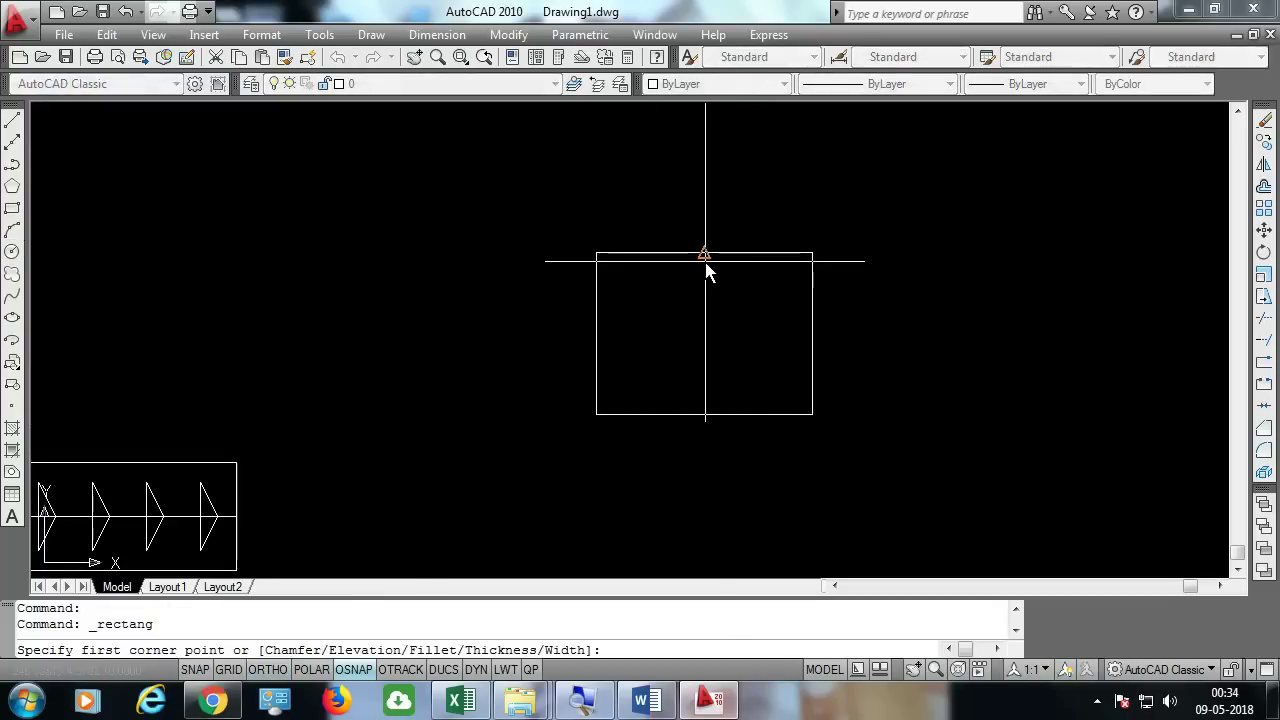
left_click(627, 297)
type("D")
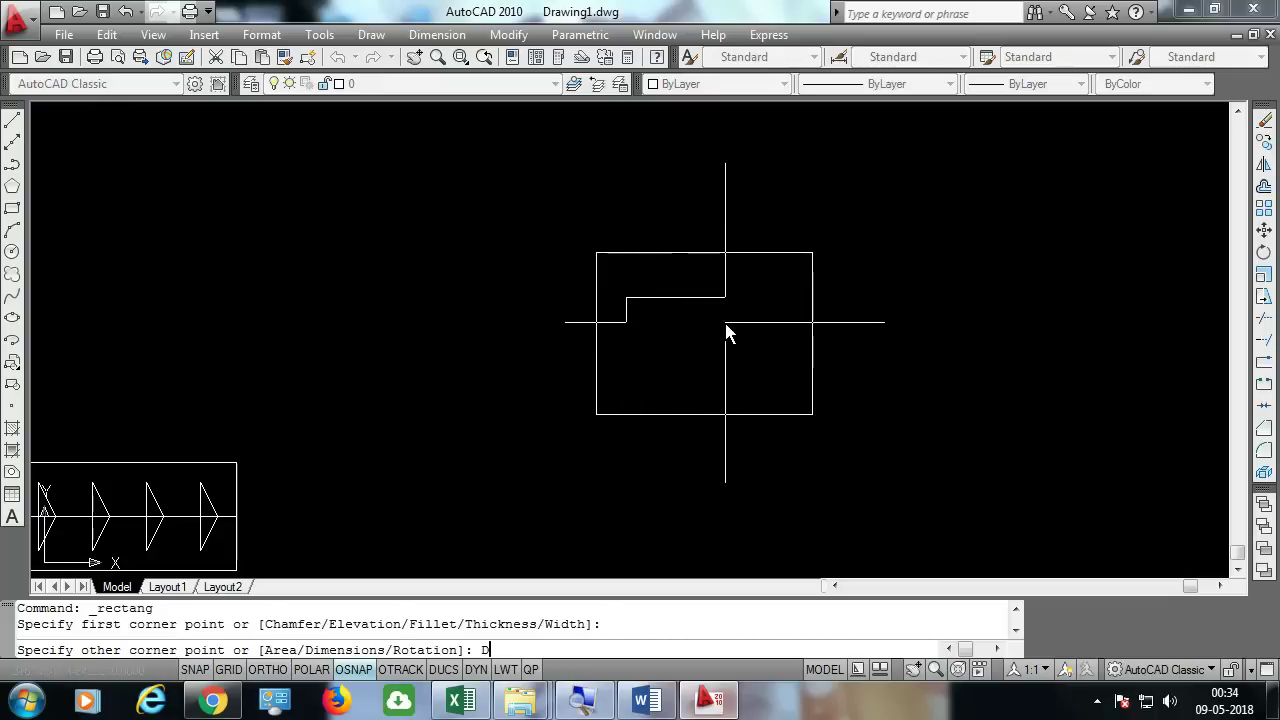
key("Return")
type("1")
key("Return")
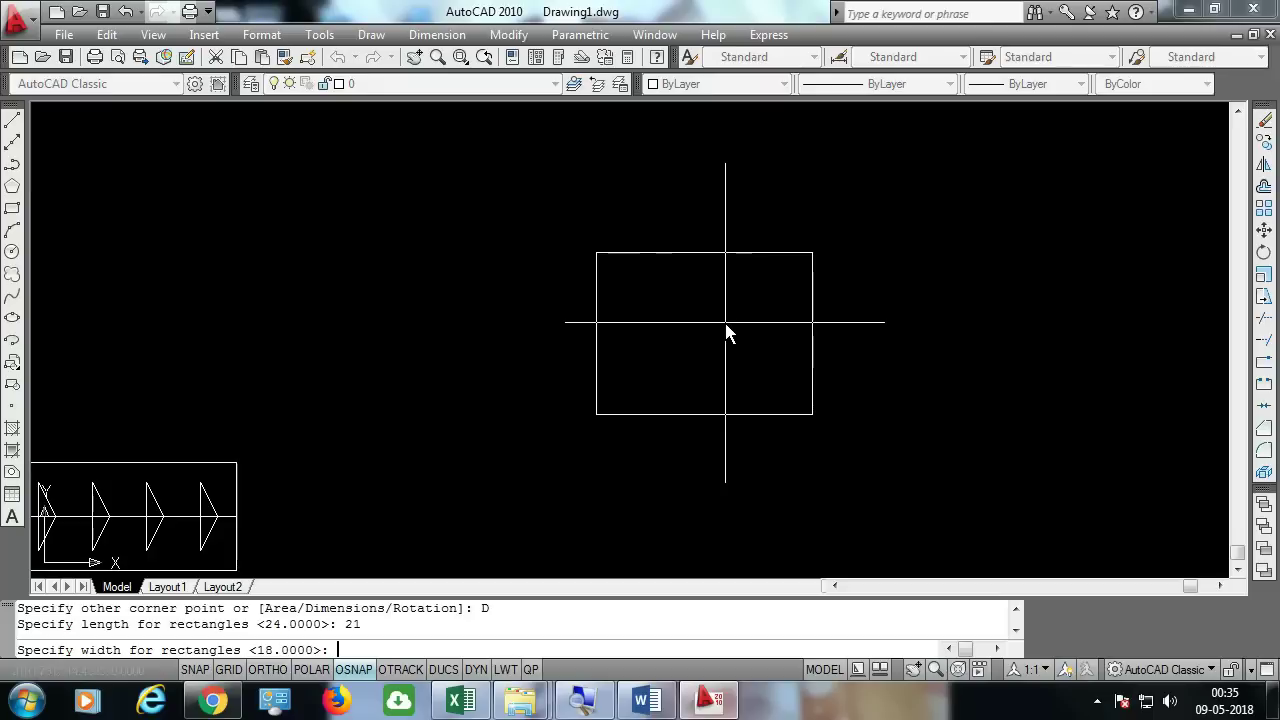
type("4")
key("Return")
left_click(727, 333)
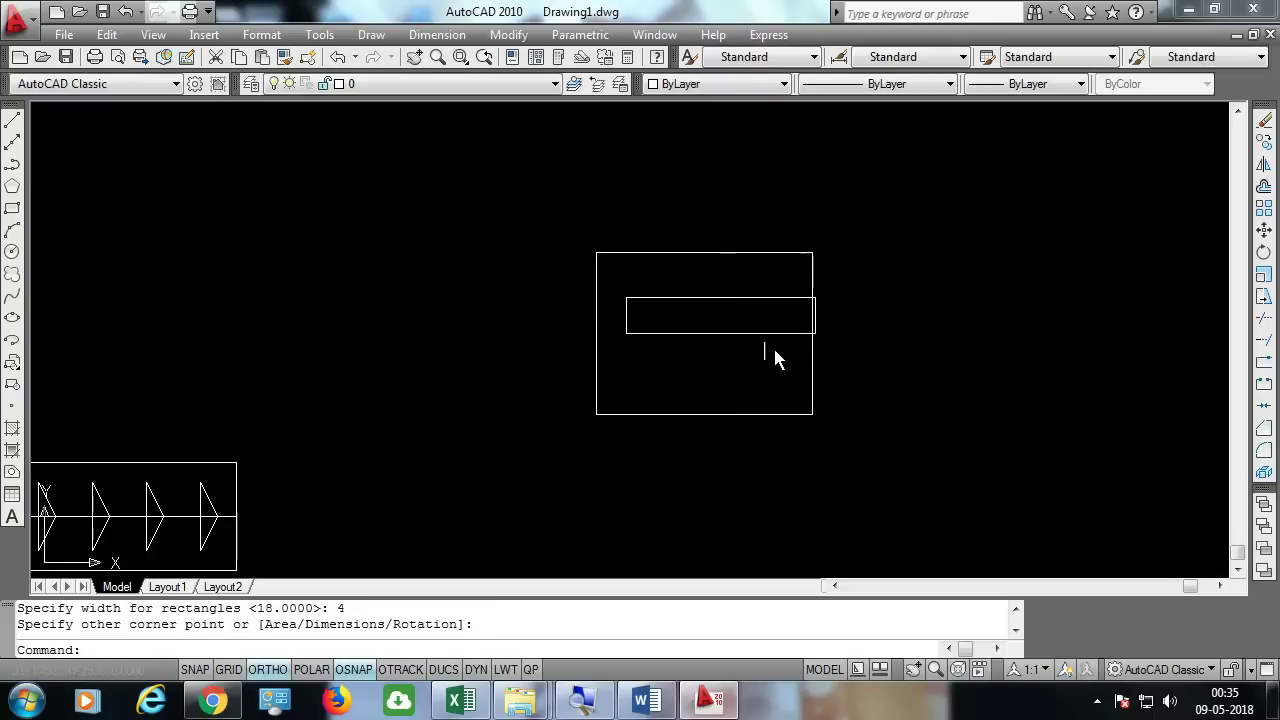
type("M")
- Move the 21 by 4 rectangle slightly left so it sits centred
key("Return")
left_click(743, 298)
key("Return")
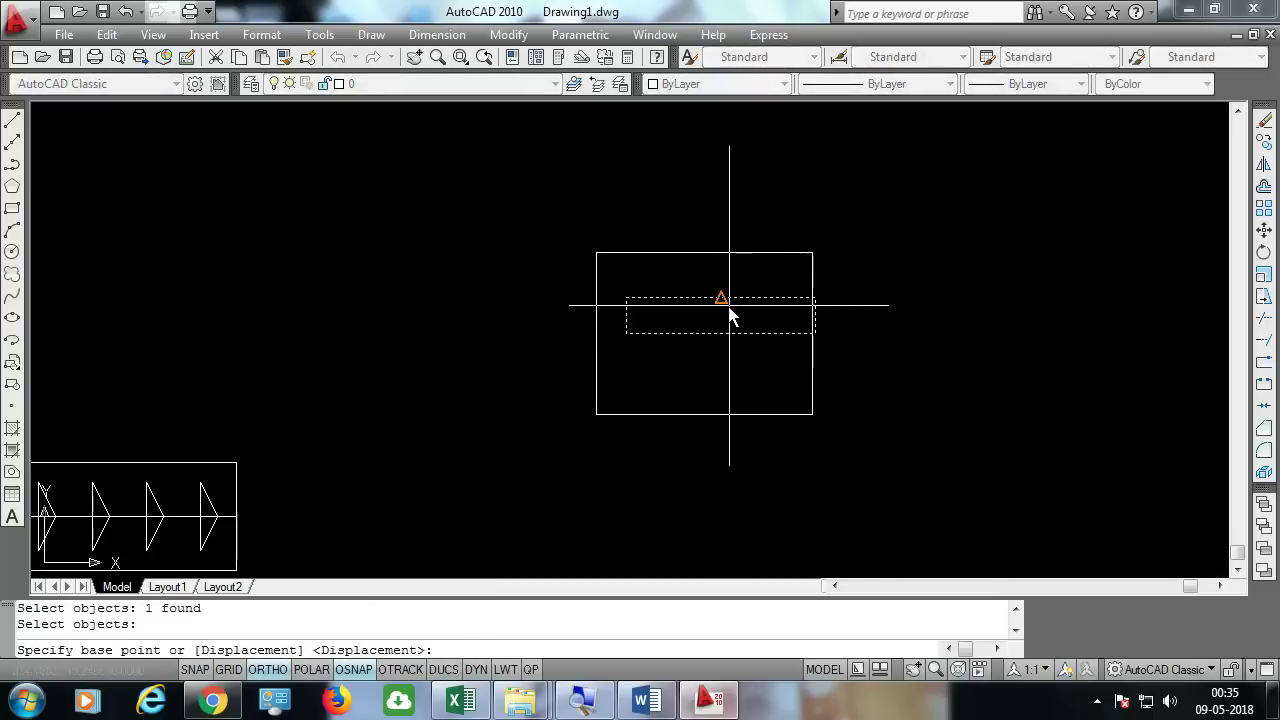
left_click(722, 327)
left_click(711, 322)
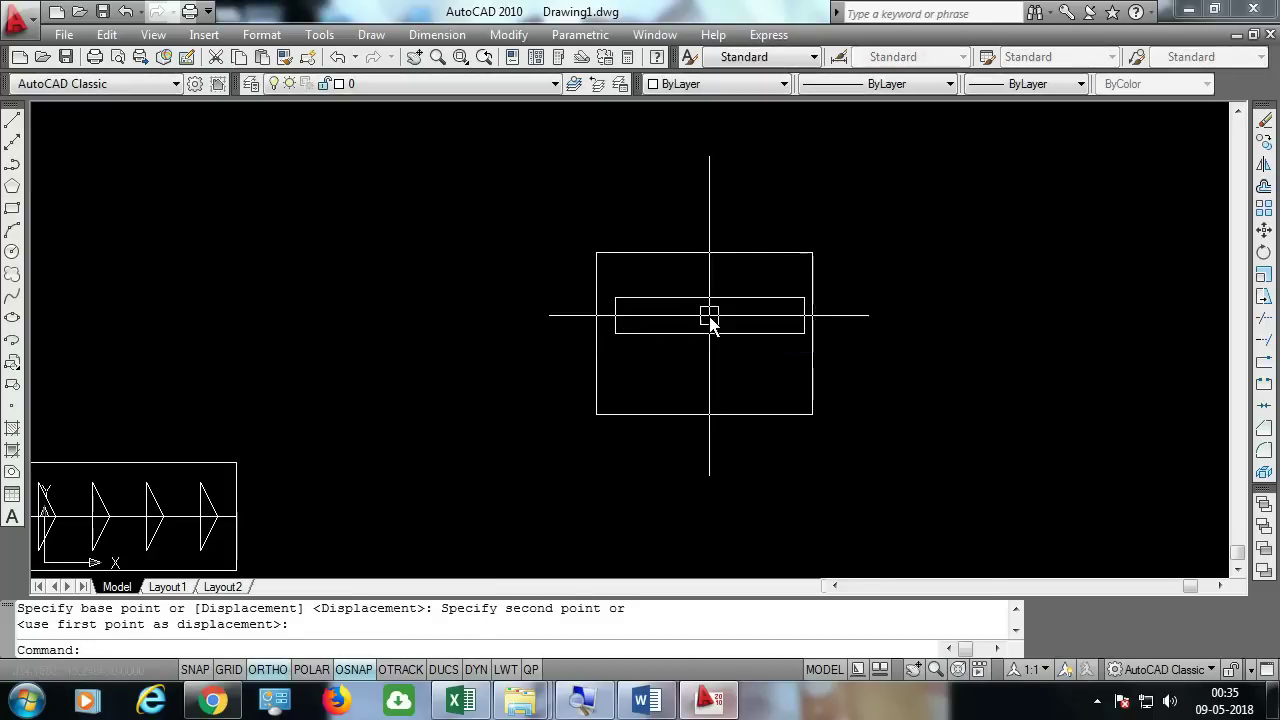
- Draw a polyline across the inner rectangle between its left and right edge midpoints
left_click(12, 163)
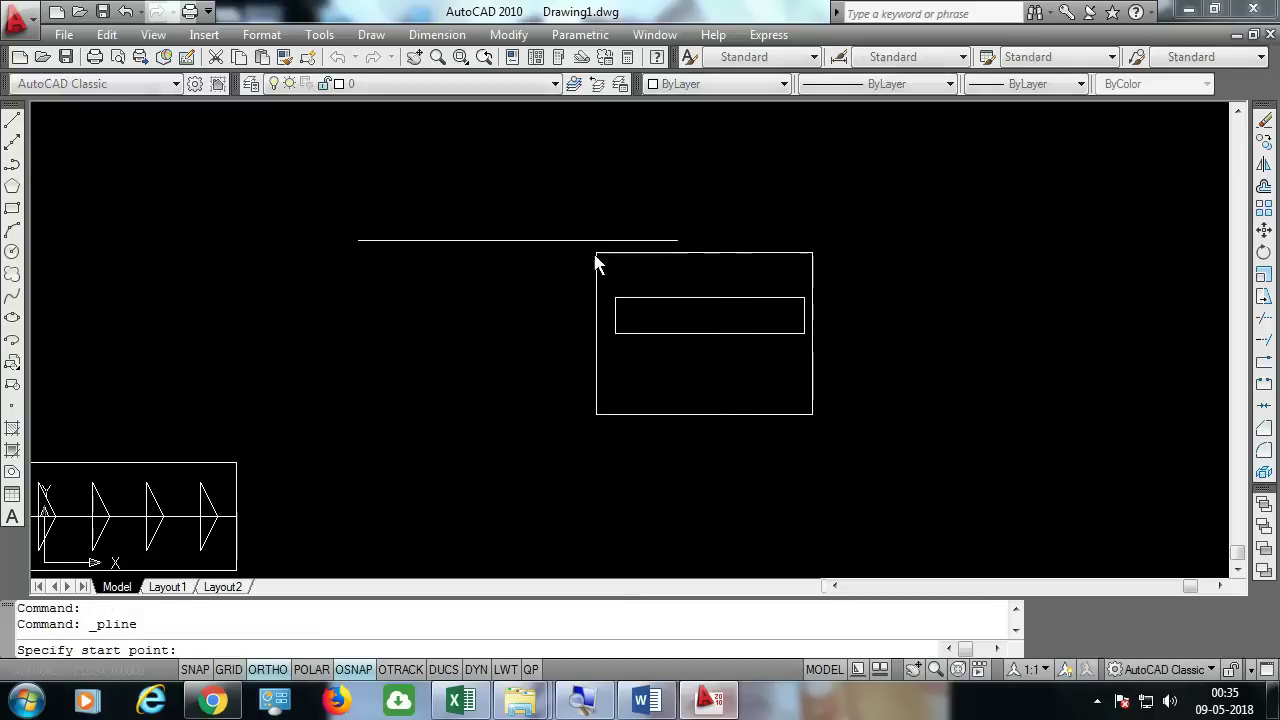
scroll(632, 330, "up", 2)
left_click(567, 321)
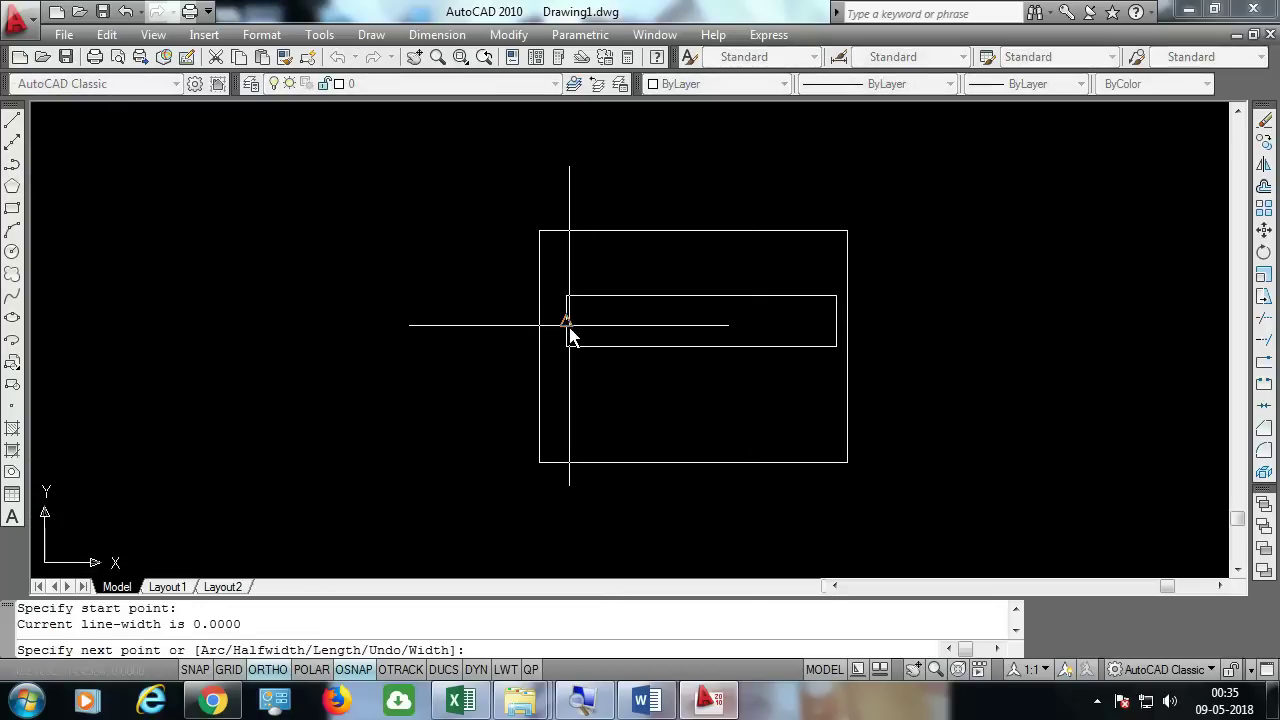
left_click(836, 321)
key("Escape")
scroll(834, 332, "up", 1)
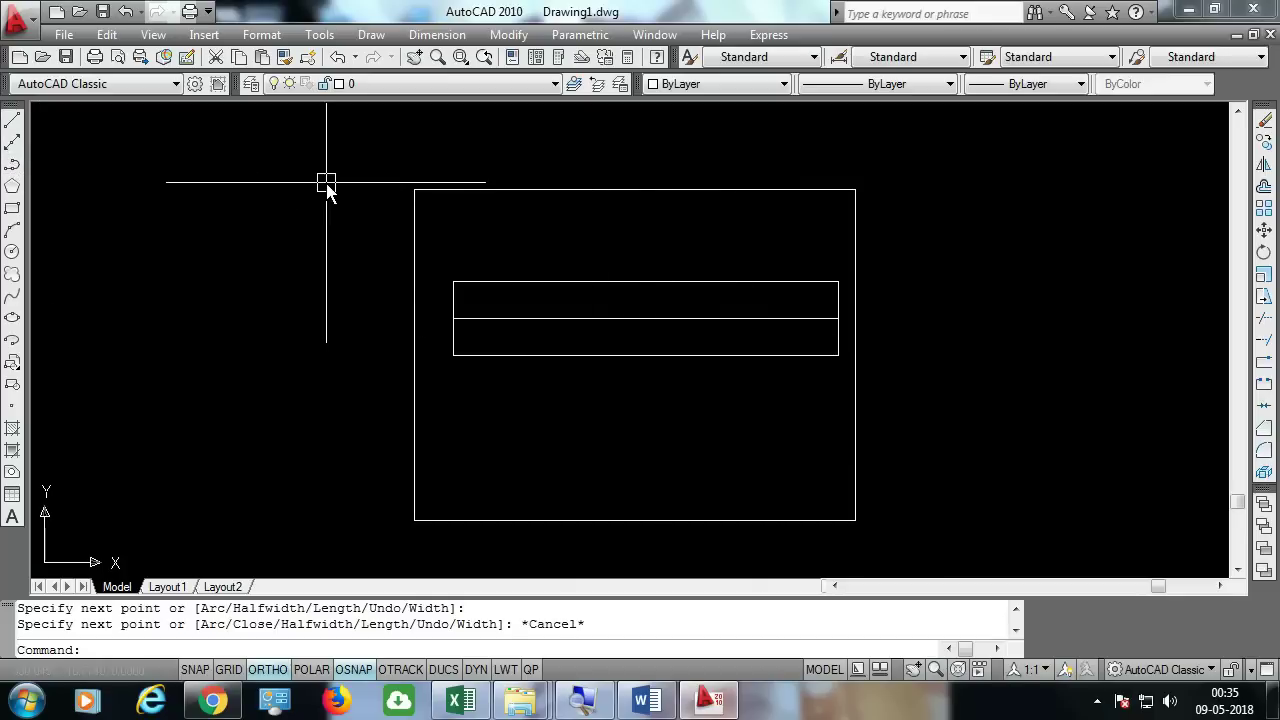
type("TR")
- Trim the inner rectangle's upper segments and delete the leftover top line
key("Return")
key("Return")
left_click(837, 265)
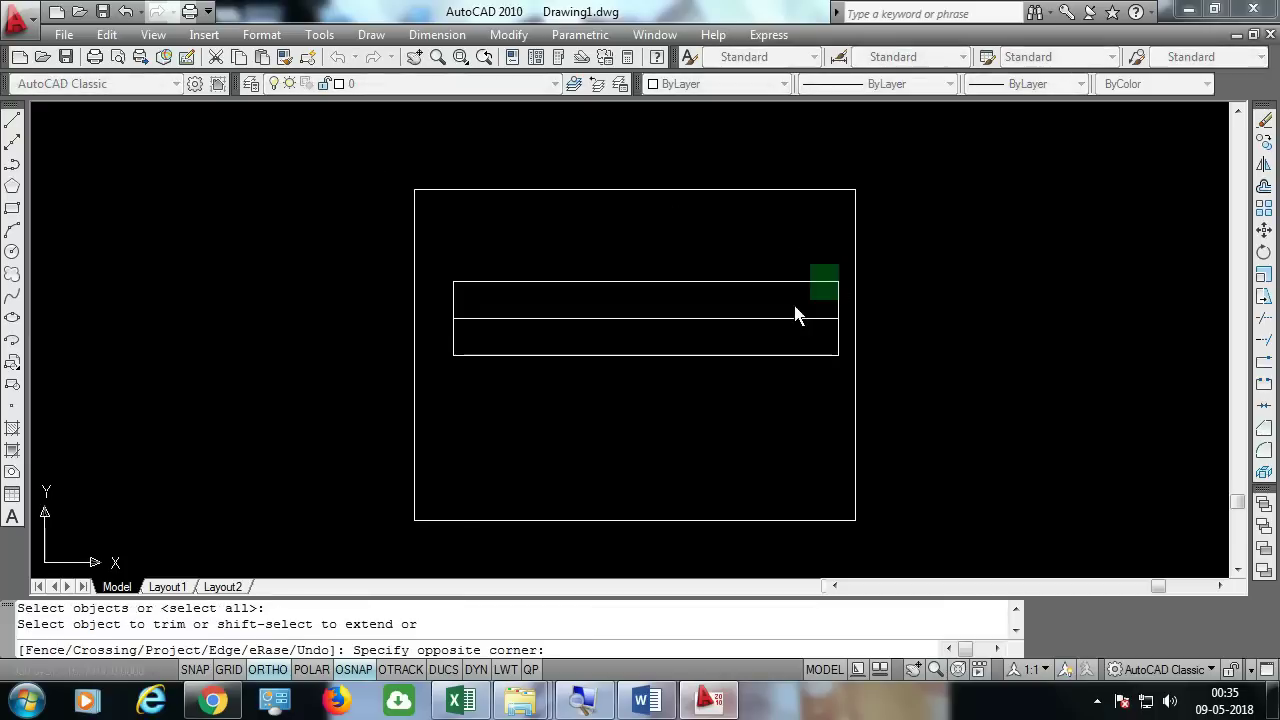
left_click(432, 310)
left_click(442, 305)
left_click(450, 293)
left_click(453, 298)
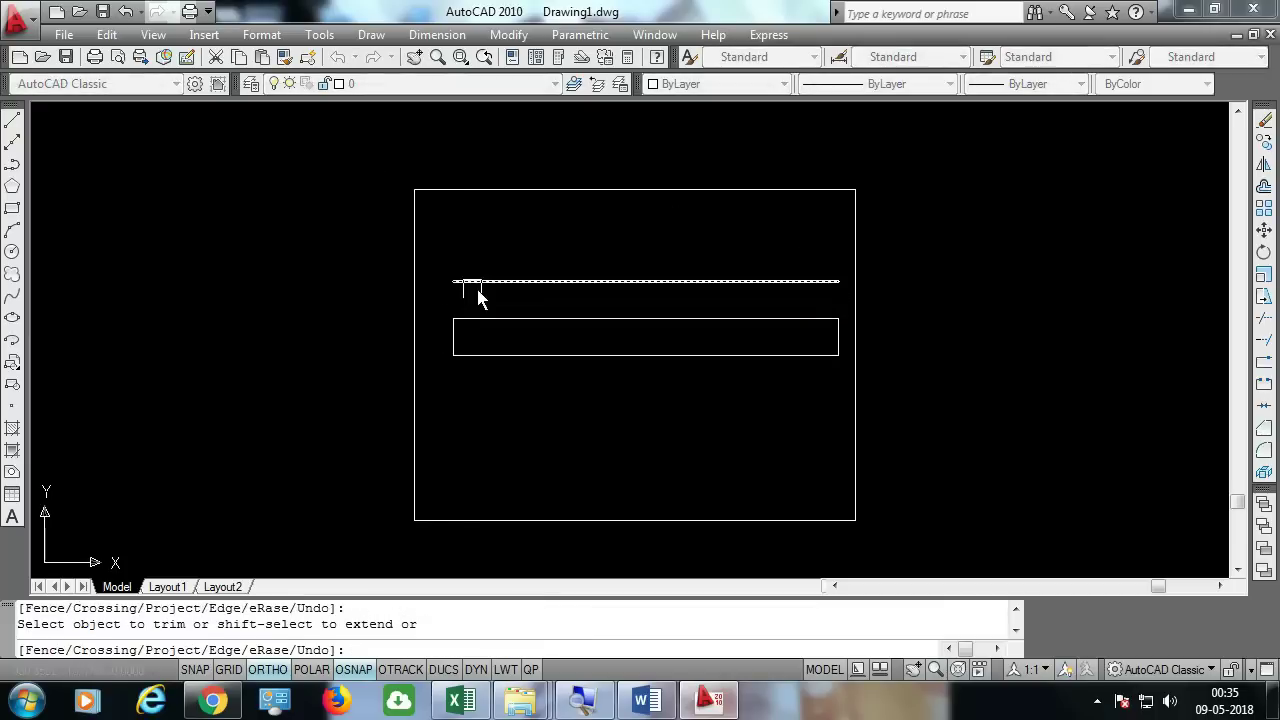
left_click(775, 282)
key("Escape")
left_click(737, 281)
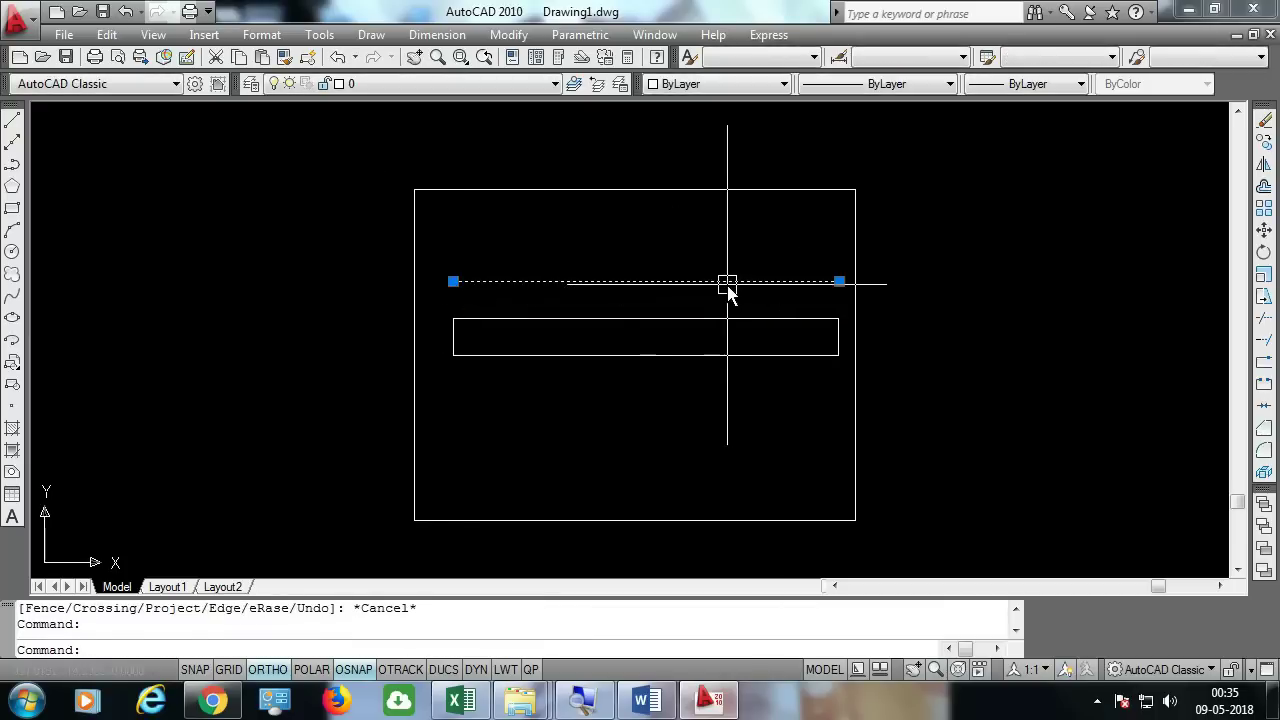
key("Delete")
- Draw slanted polylines at the left and right ends of the strip
left_click(14, 168)
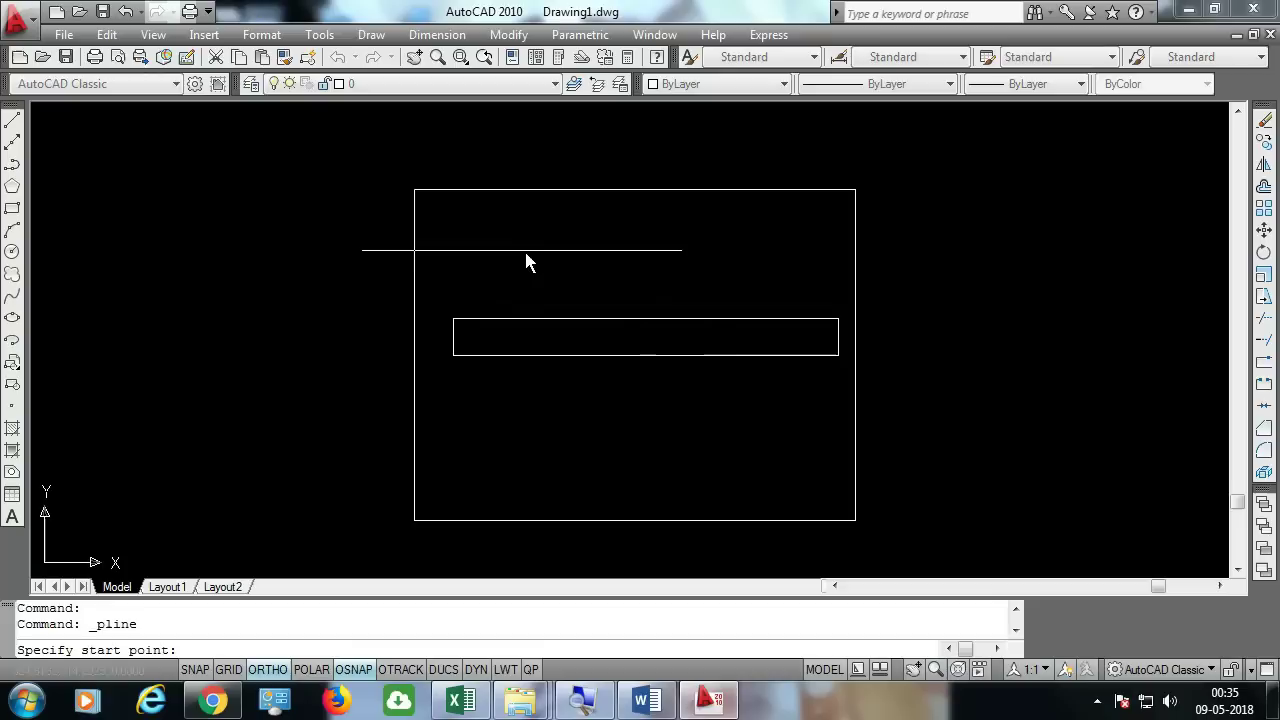
left_click(455, 337)
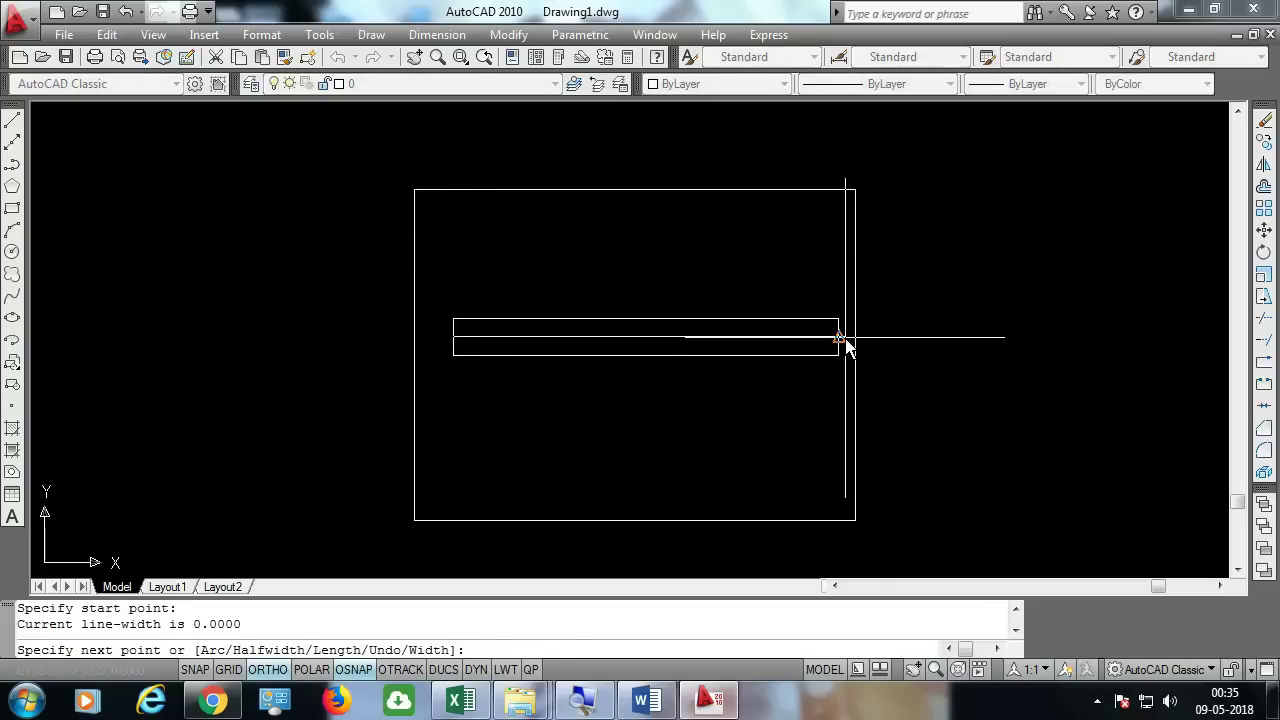
key("Escape")
key("Return")
left_click(452, 337)
scroll(490, 320, "up", 3)
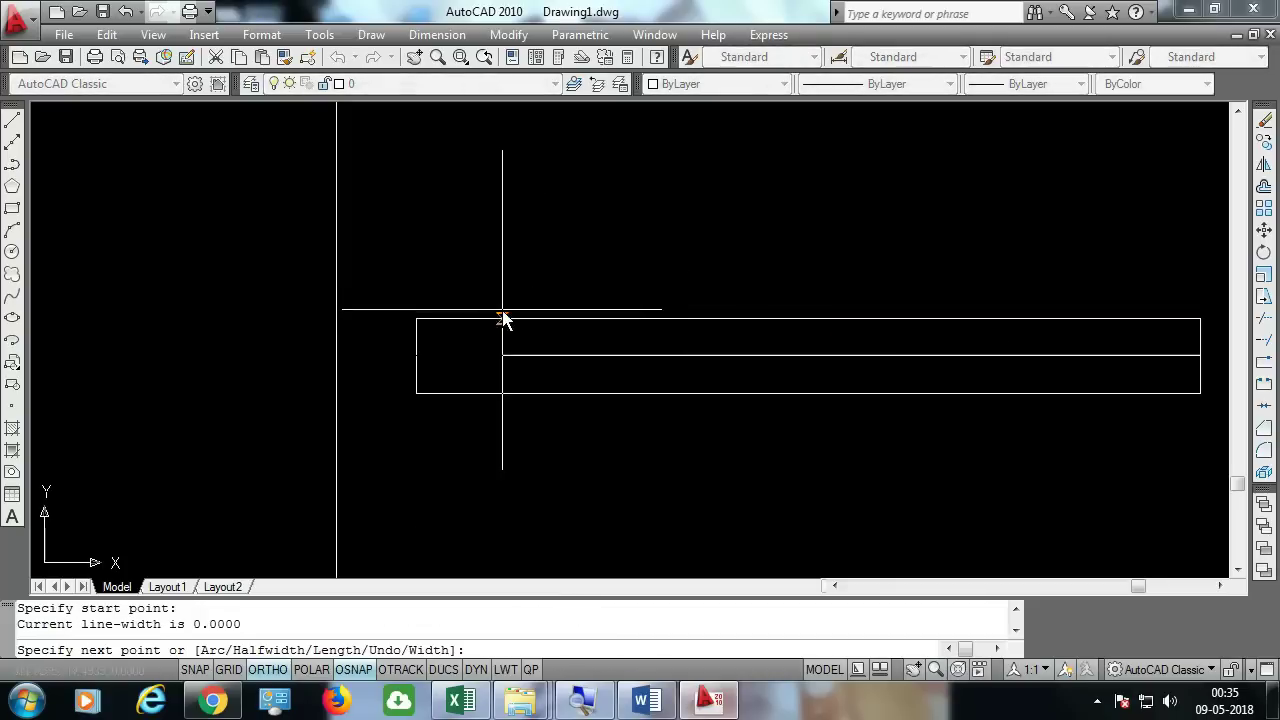
left_click(503, 318)
key("Return")
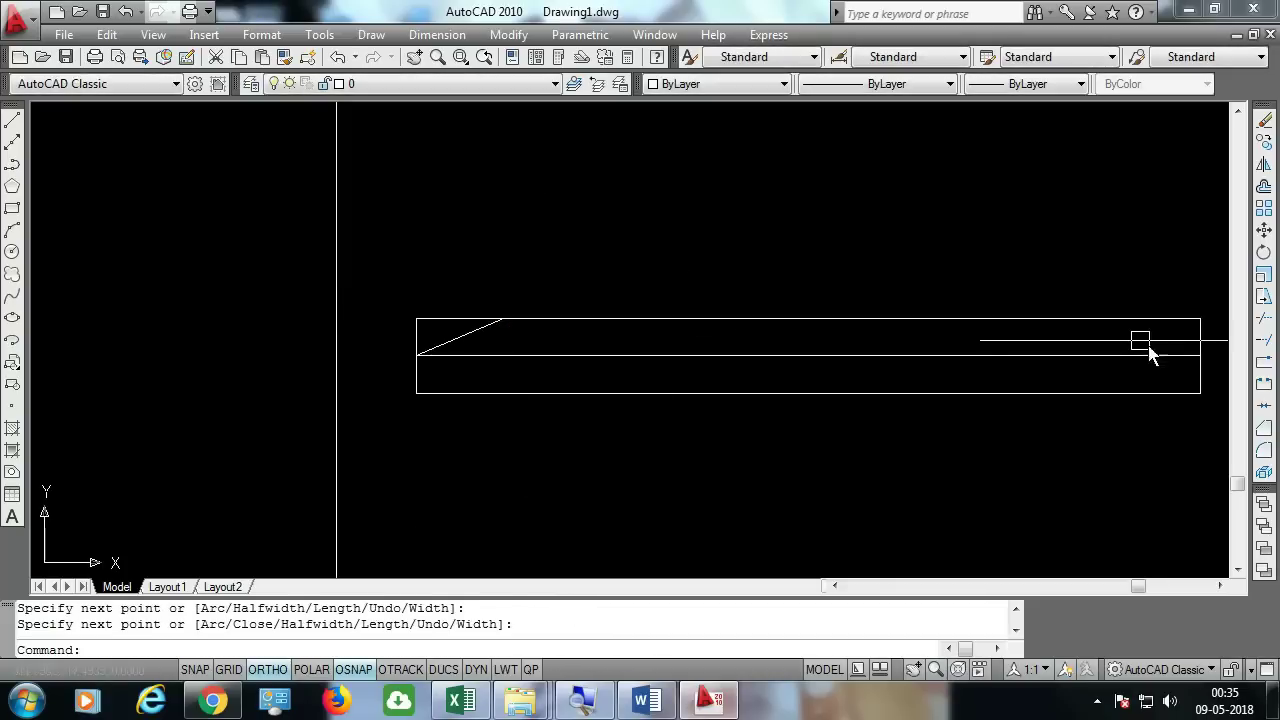
key("Return")
left_click(1200, 355)
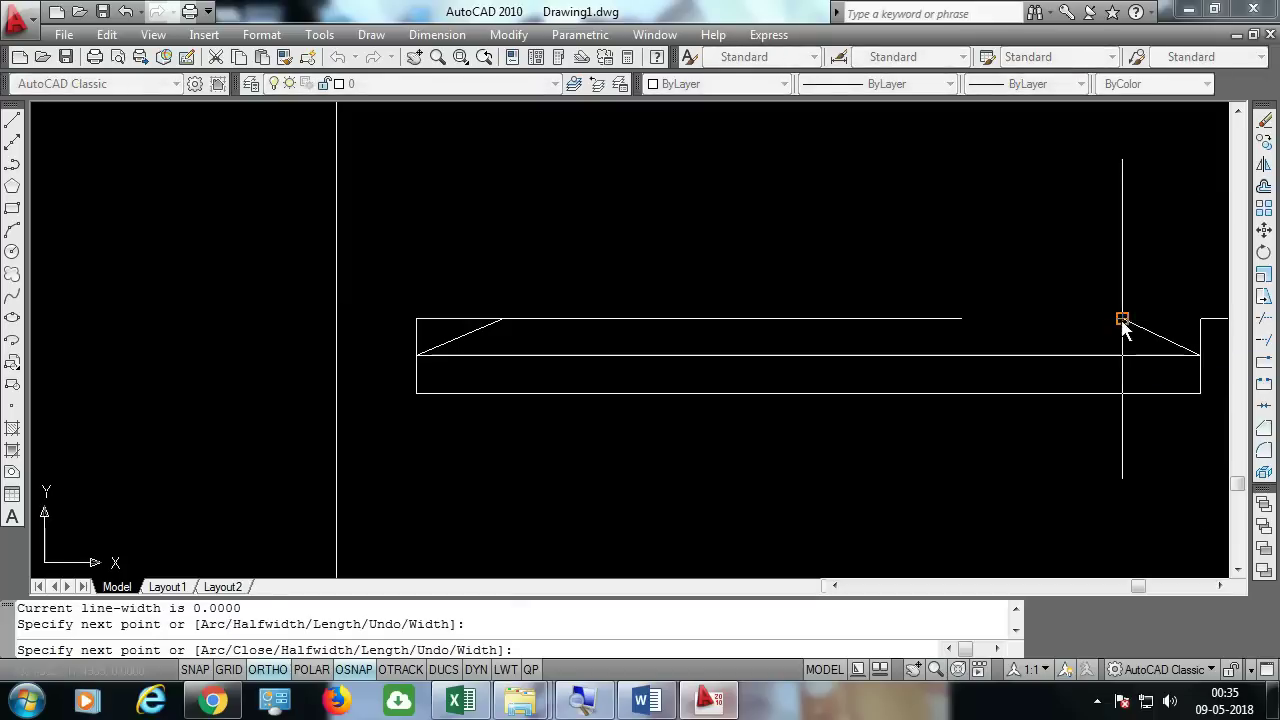
left_click(1122, 319)
key("Escape")
scroll(757, 303, "down", 2)
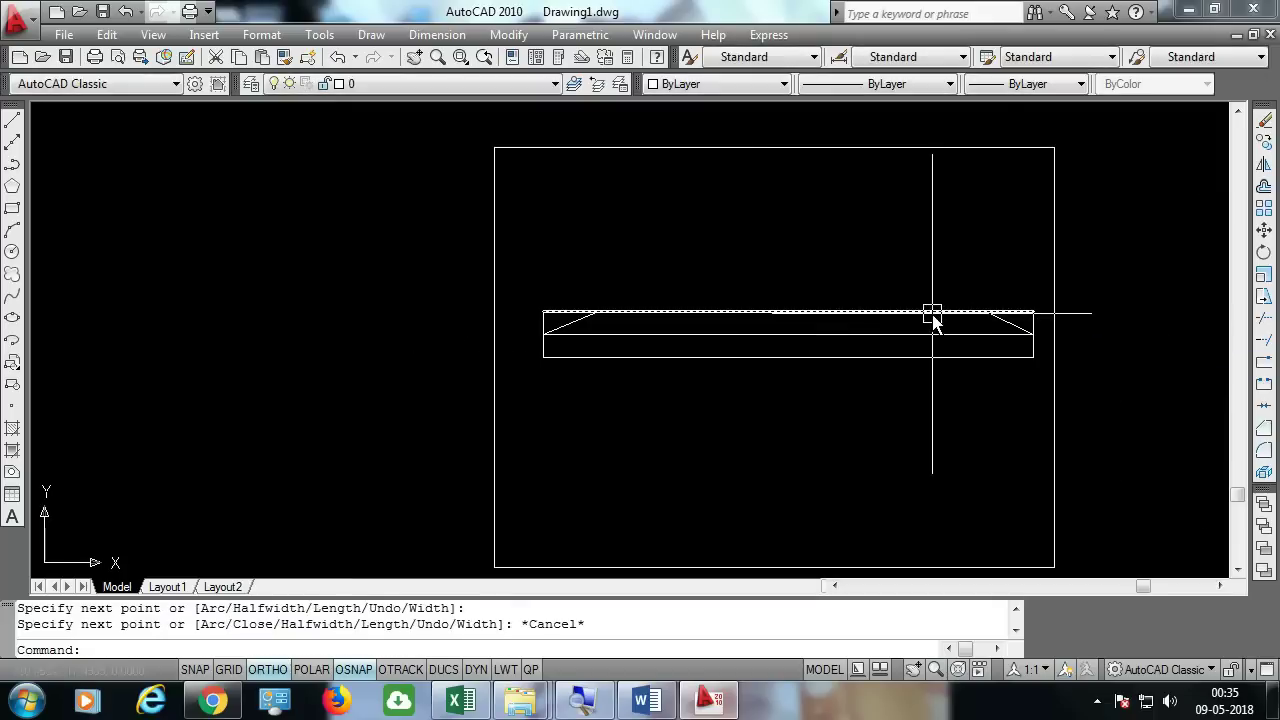
- Trim the top line pieces extending beyond the slanted ends
type("tr")
key("Return")
key("Return")
left_click(552, 316)
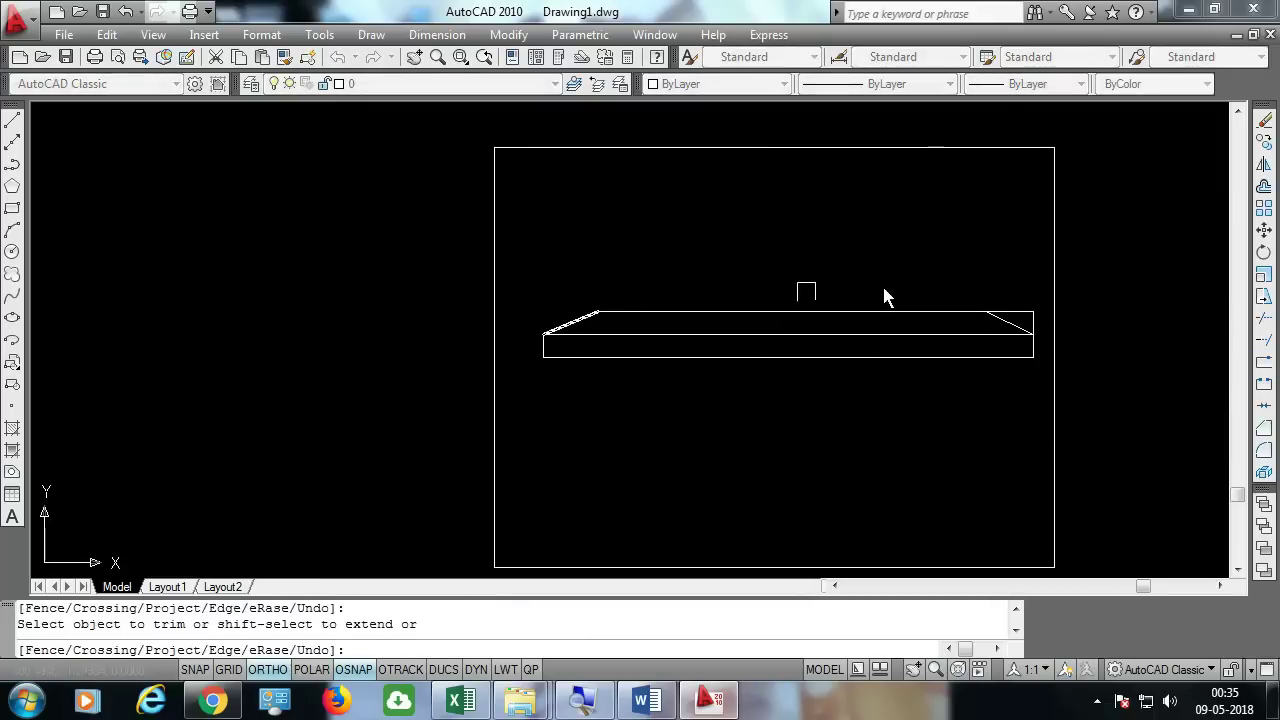
scroll(1028, 325, "up", 2)
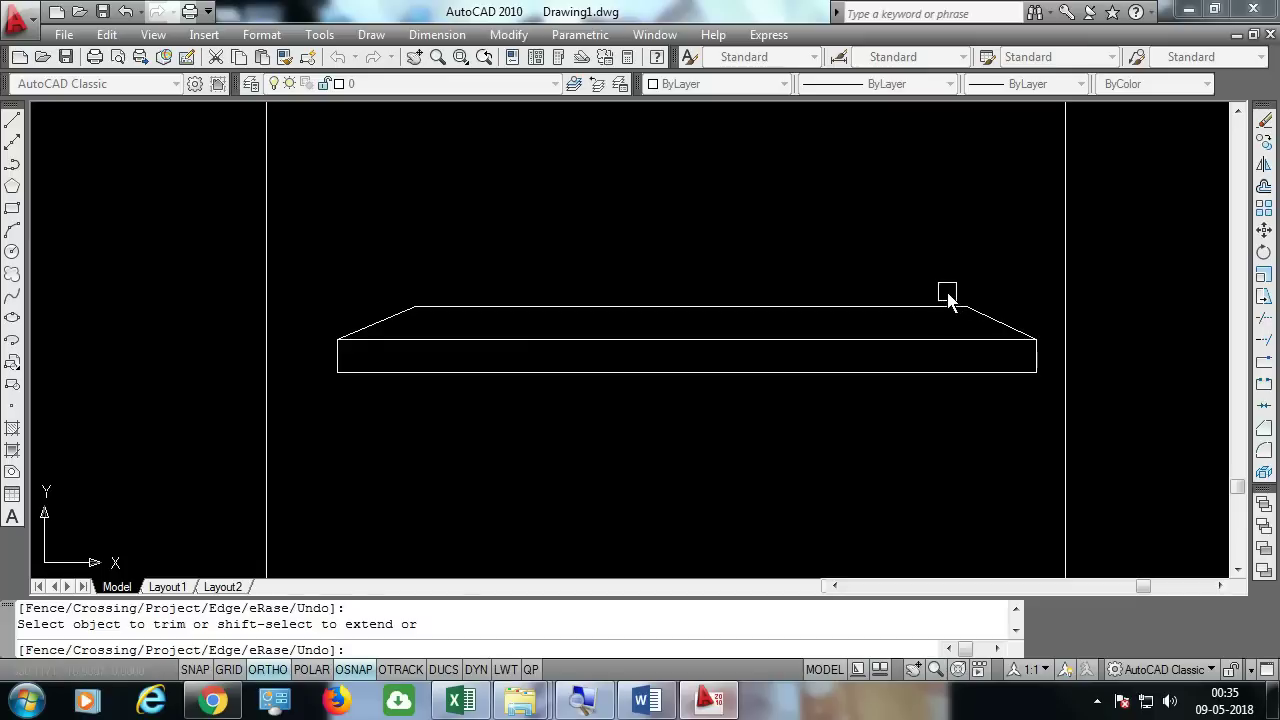
key("Escape")
key("Escape")
type("M")
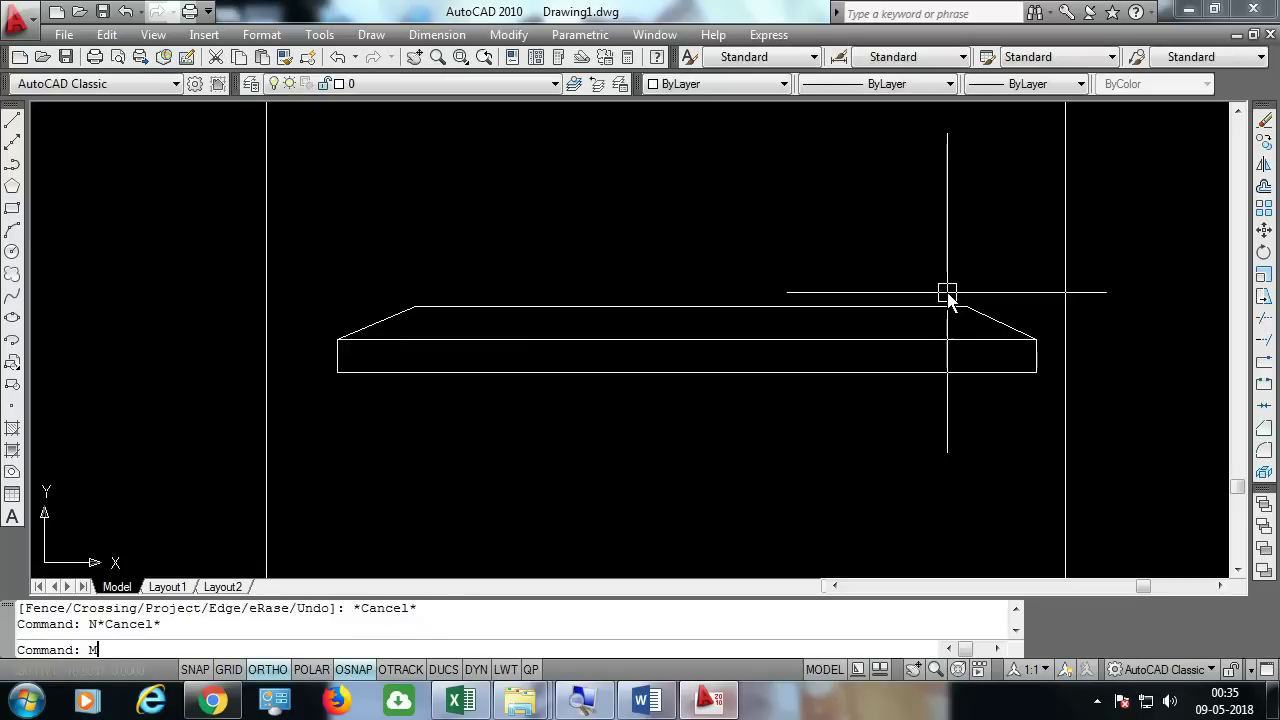
- Move the bevelled strip higher inside the frame with Ortho off
key("Return")
left_click(991, 257)
left_click(337, 414)
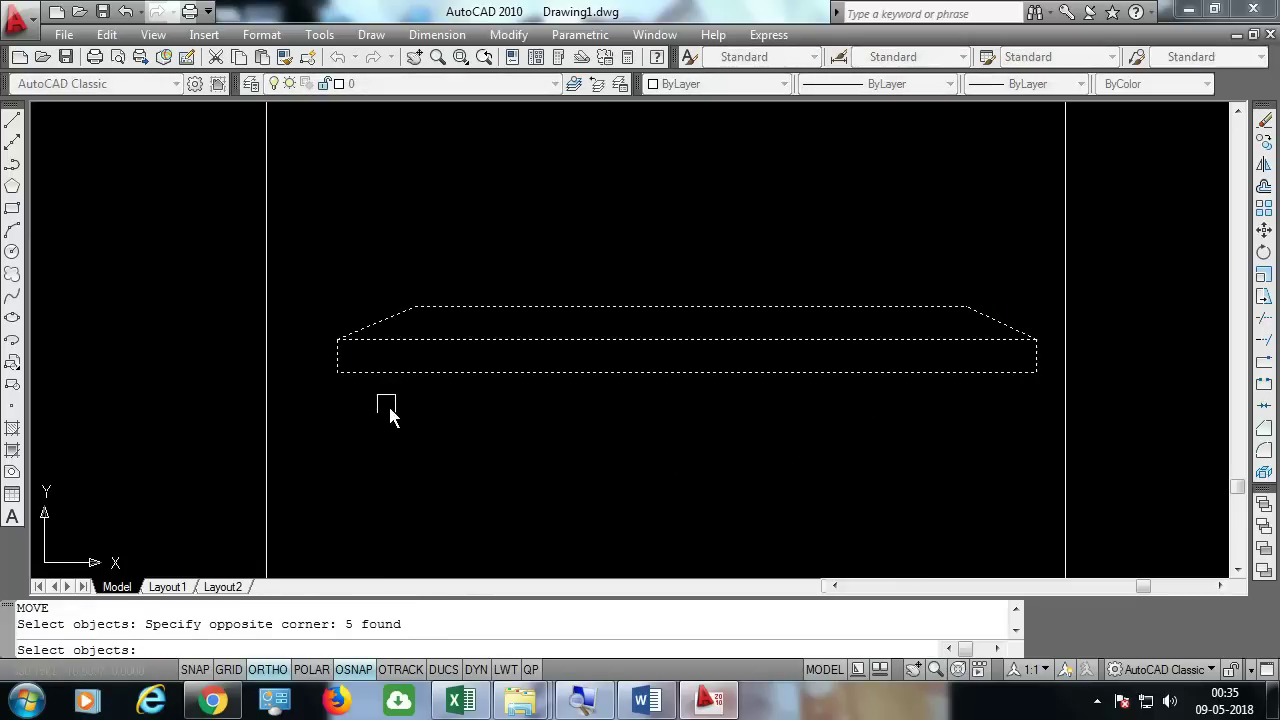
scroll(453, 430, "down", 1)
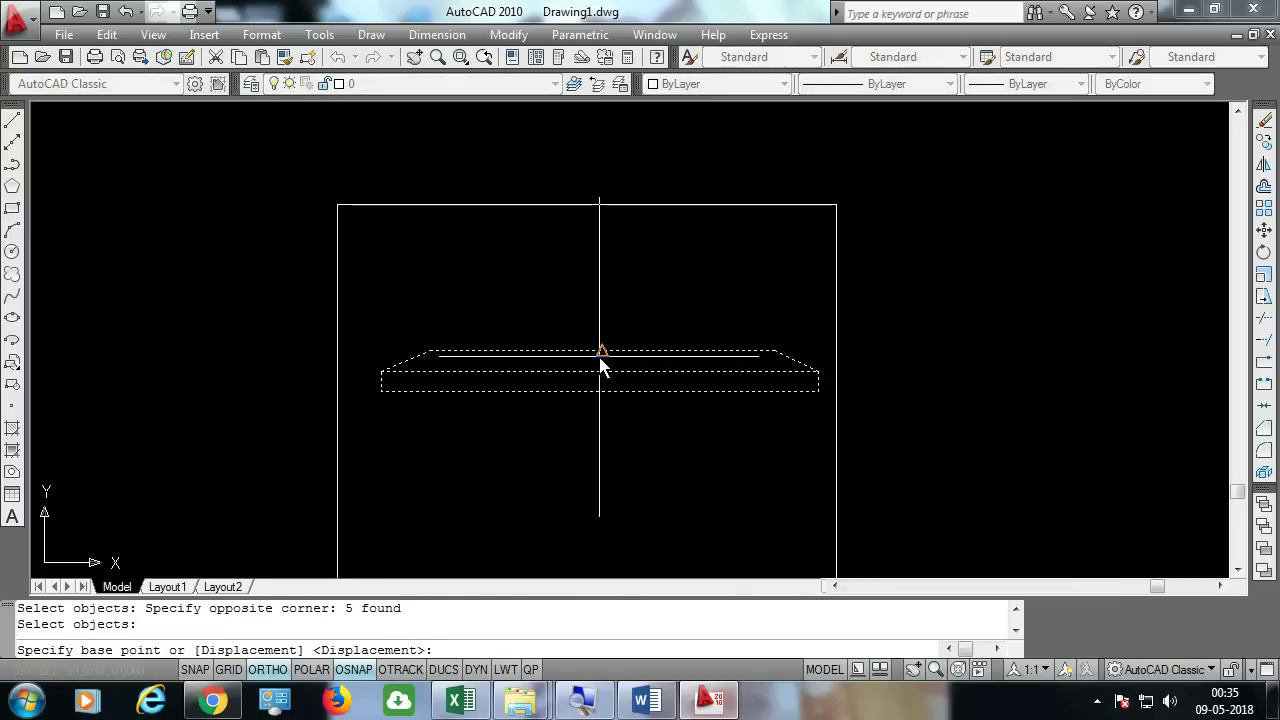
left_click(598, 362)
key("F8")
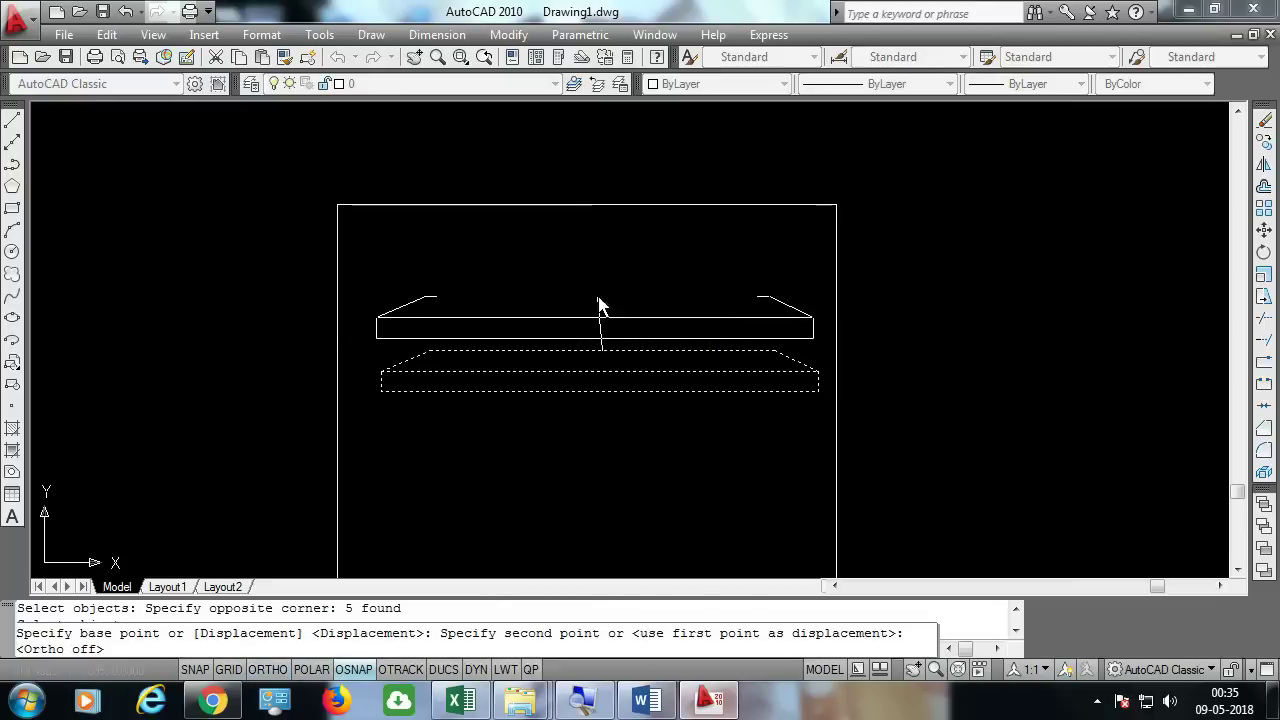
left_click(594, 301)
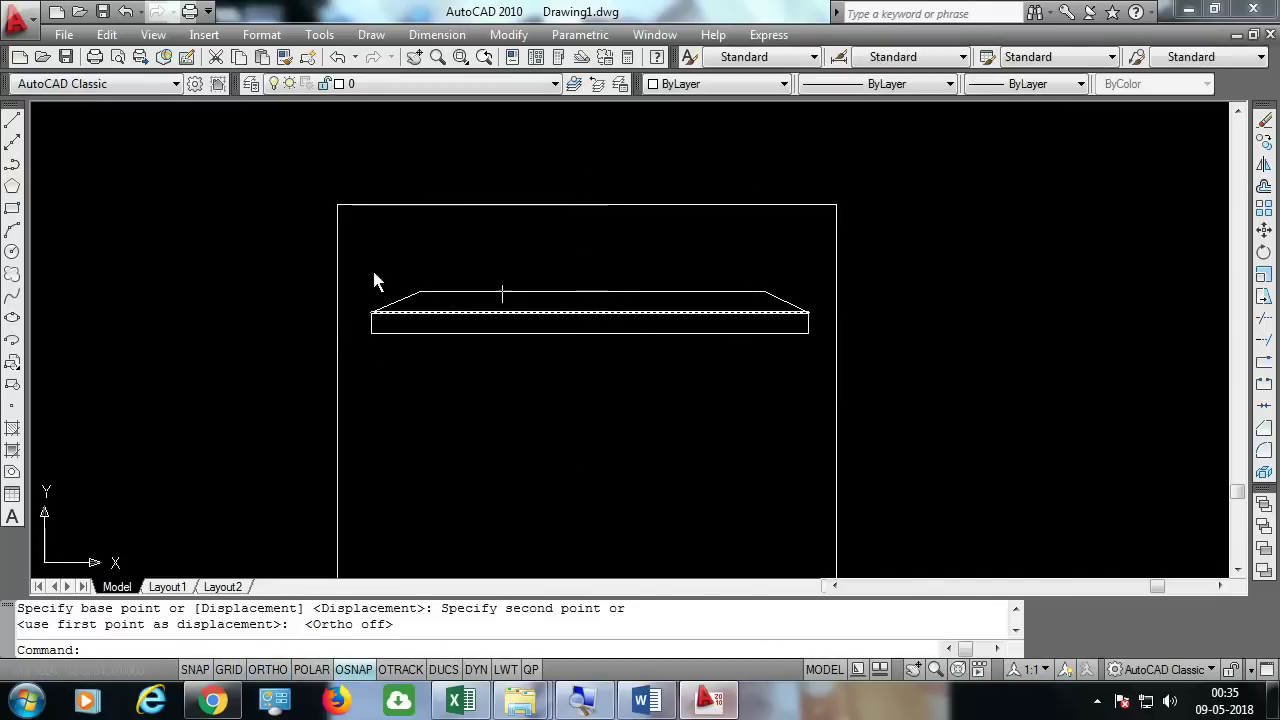
- Draw a circle centred on the strip's top edge and trim its arcs inside the strip
left_click(12, 251)
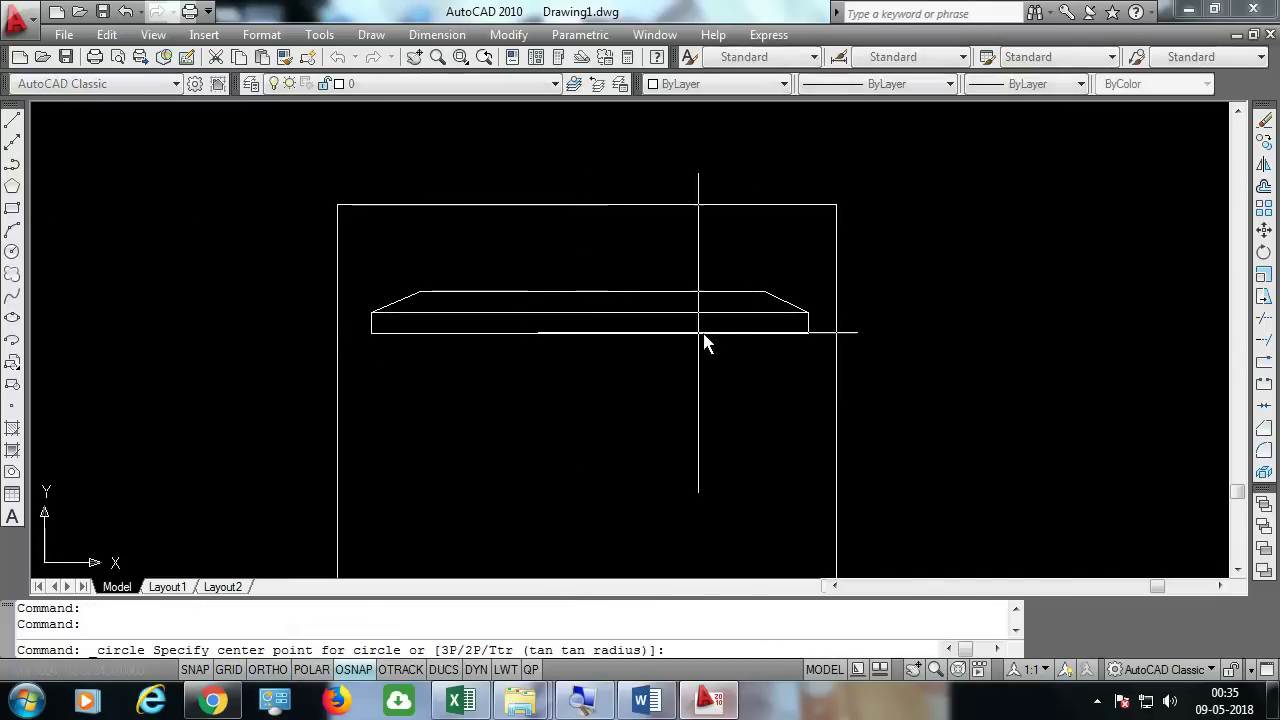
left_click(596, 314)
left_click(658, 340)
type("T")
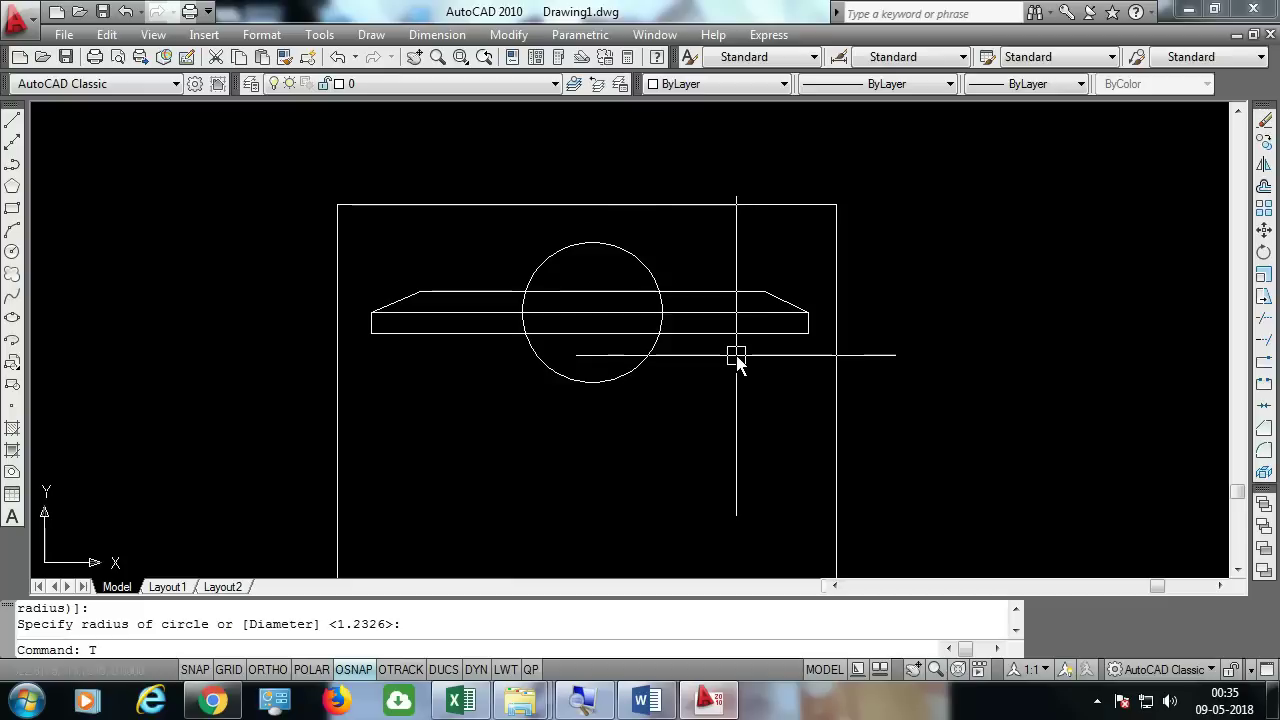
type("R")
key("Return")
key("Return")
scroll(530, 325, "up", 2)
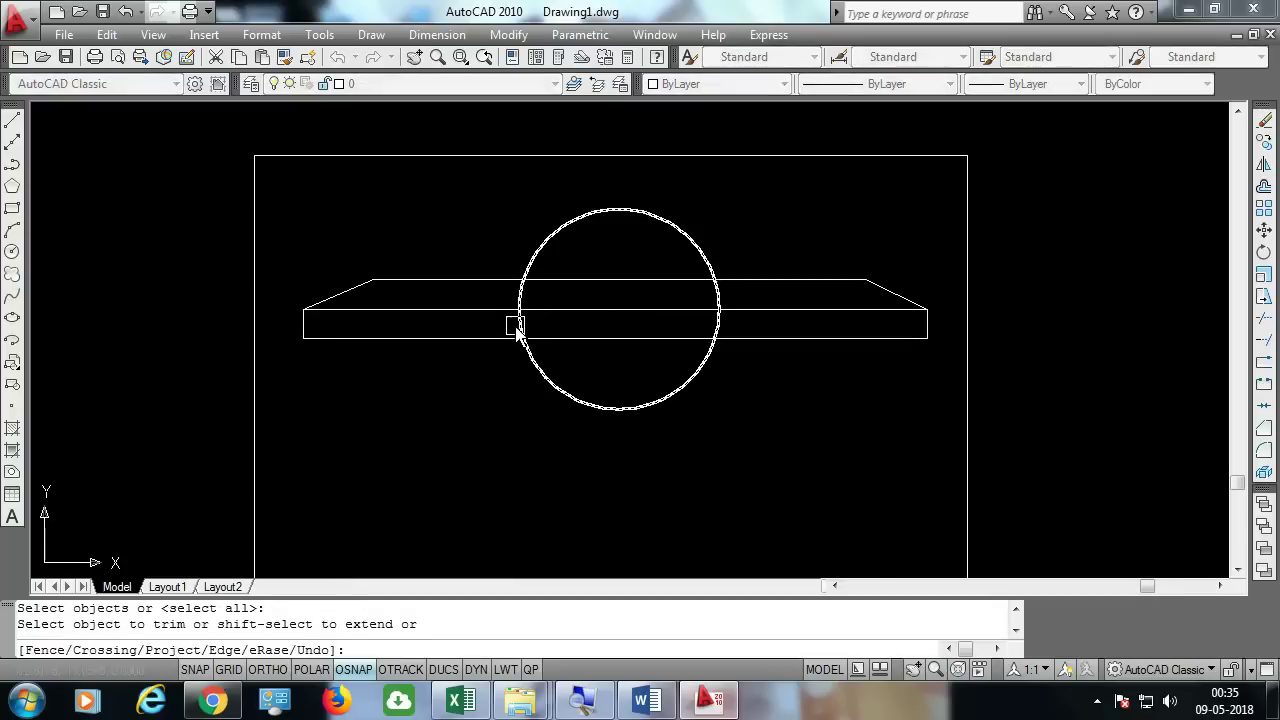
left_click(516, 332)
left_click(519, 300)
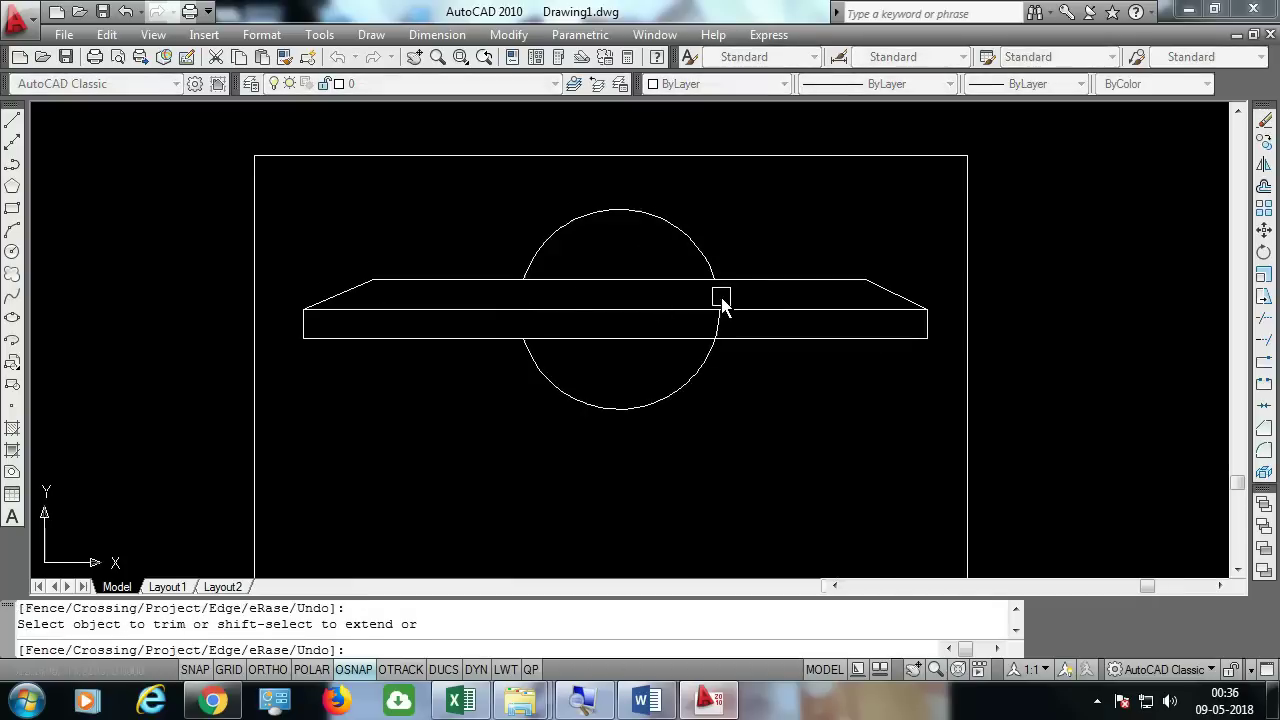
key("Escape")
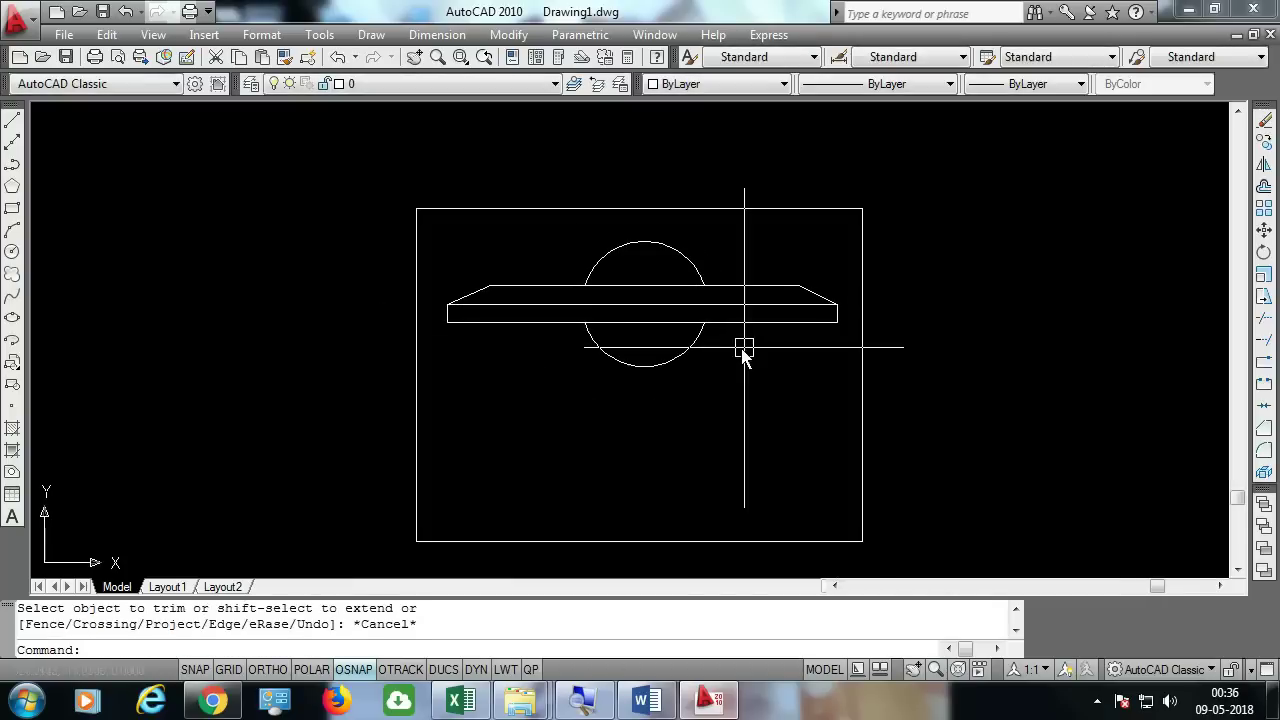
scroll(714, 329, "down", 5)
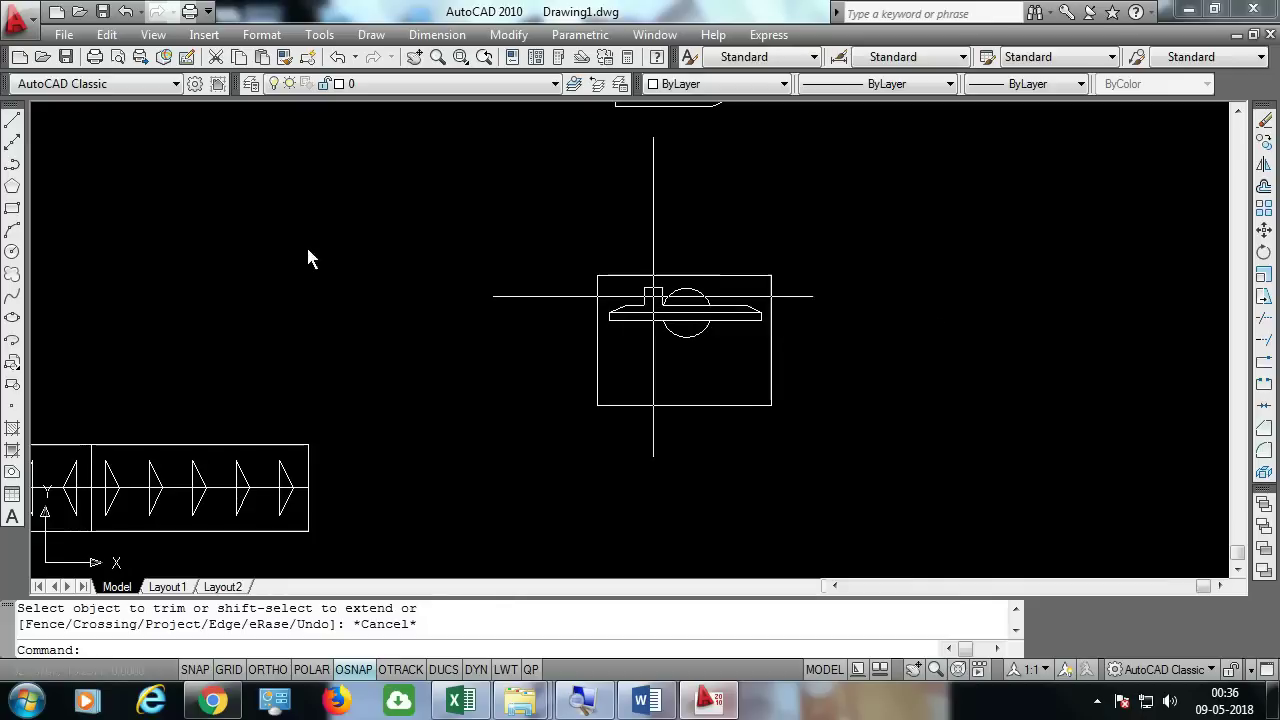
left_click(12, 208)
- Draw an 18 by 4 rectangle below the slab using Dimensions
scroll(695, 385, "up", 2)
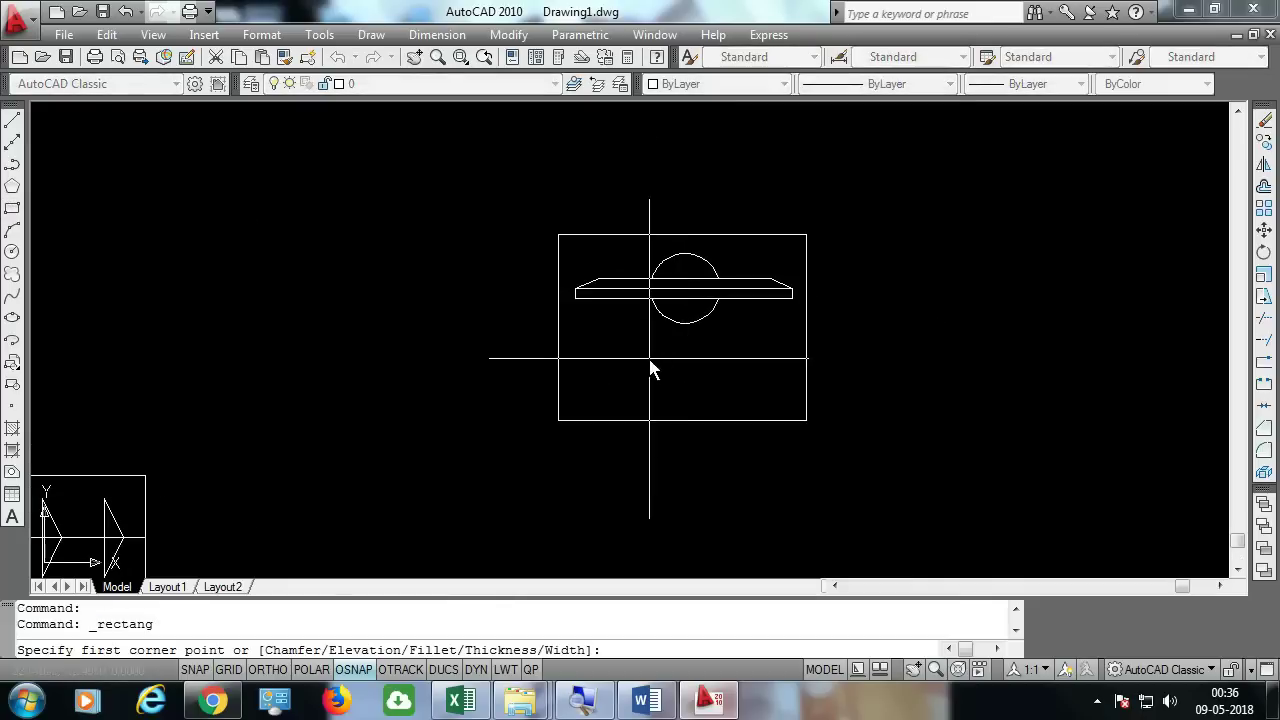
scroll(651, 366, "up", 3)
left_click(557, 337)
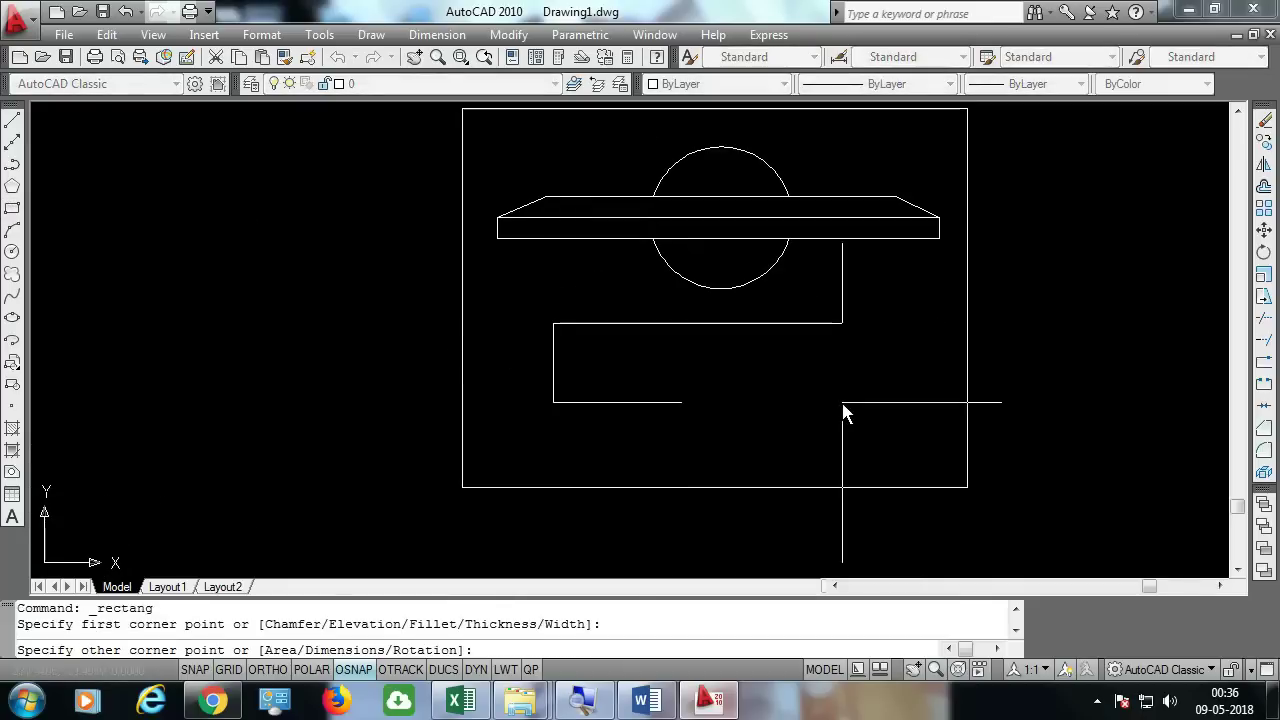
type("D")
key("Return")
key("Return")
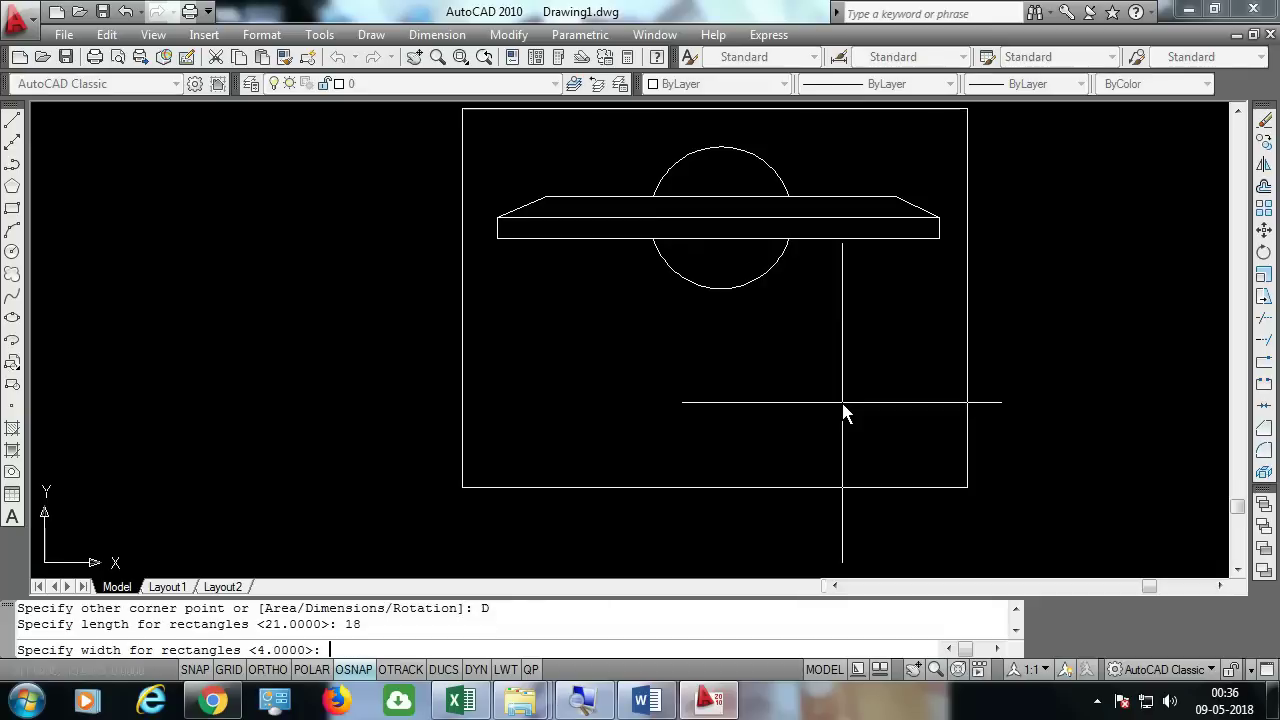
key("Return")
left_click(845, 414)
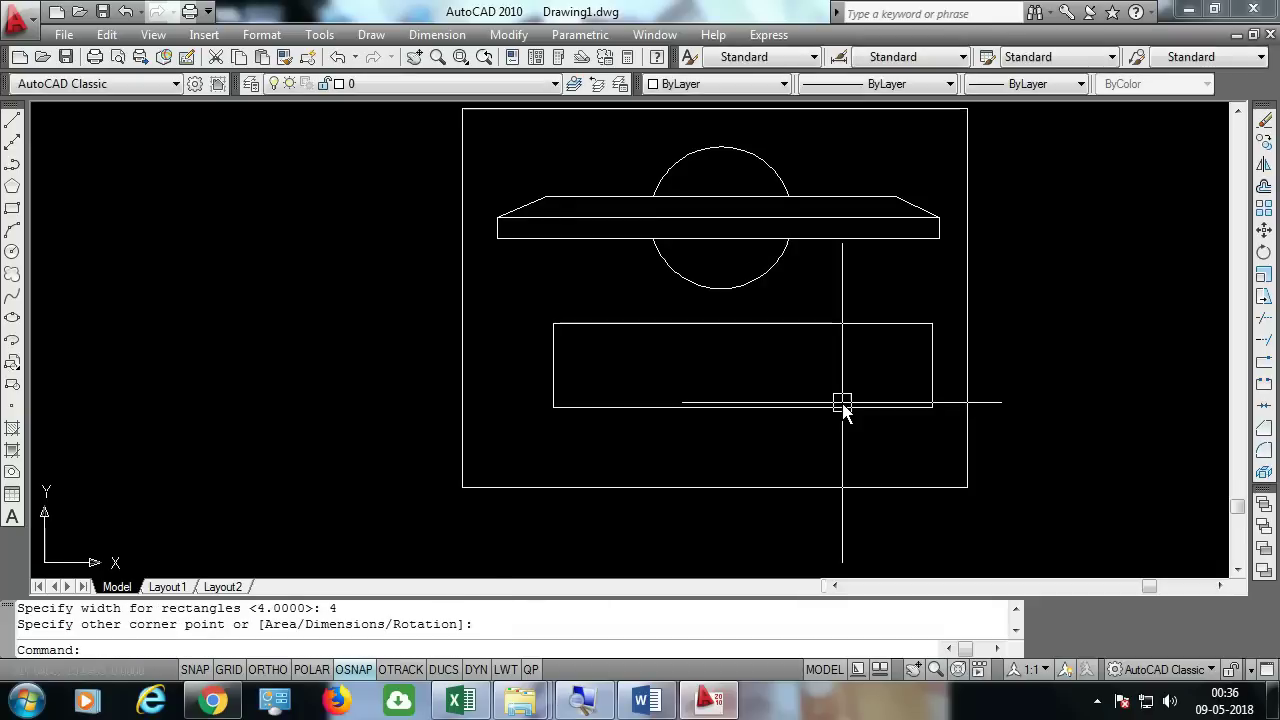
type("m")
- Move the 18 by 4 rectangle down into place and shift it slightly left
key("Return")
left_click(834, 408)
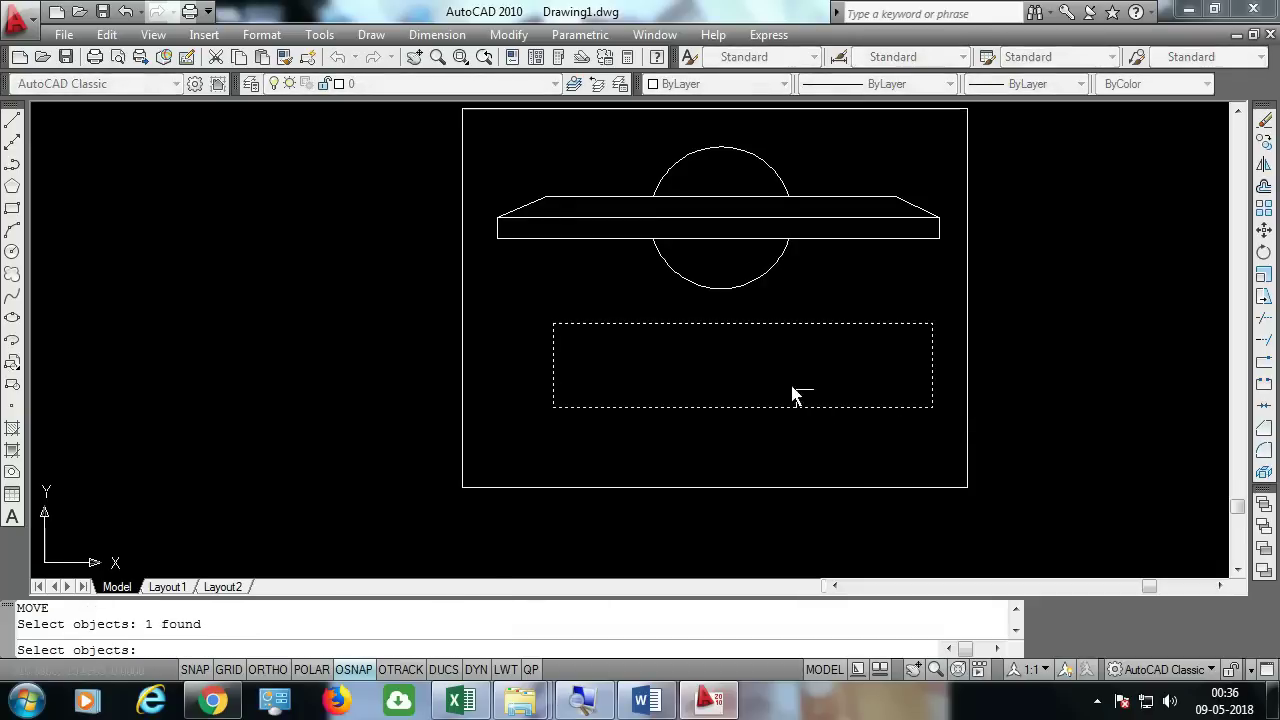
key("Return")
left_click(791, 369)
left_click(804, 441)
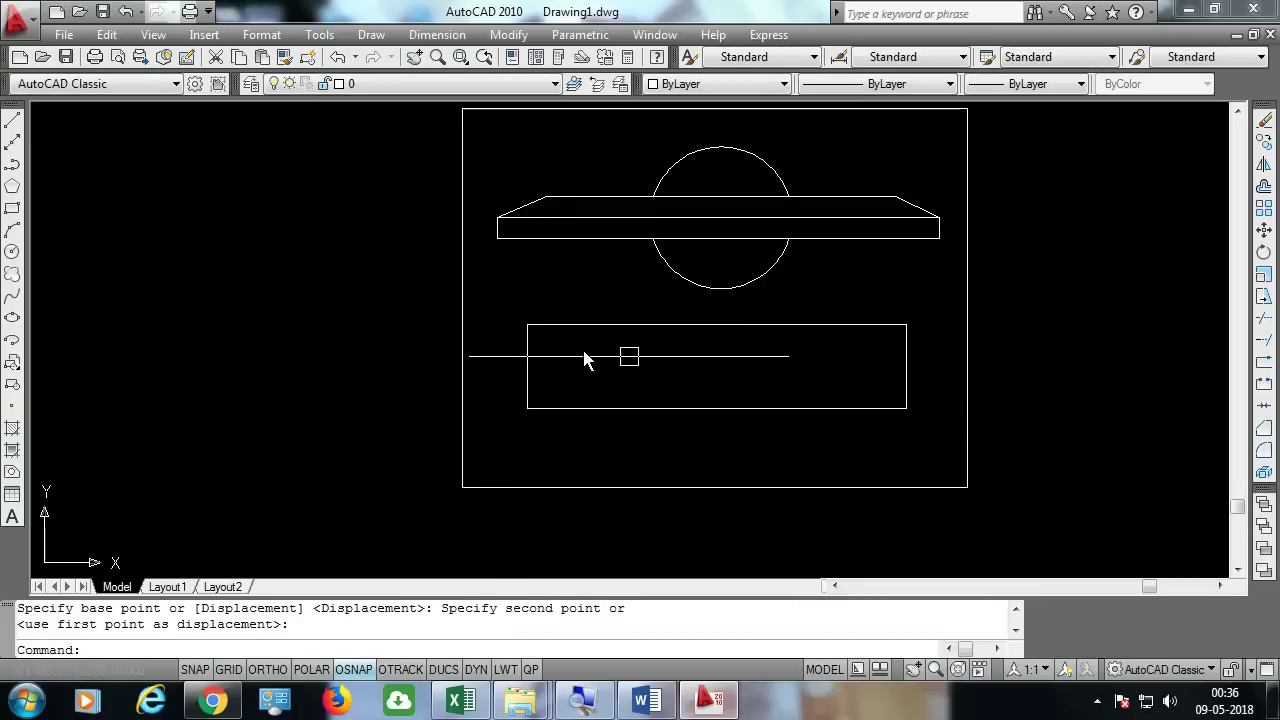
left_click(12, 210)
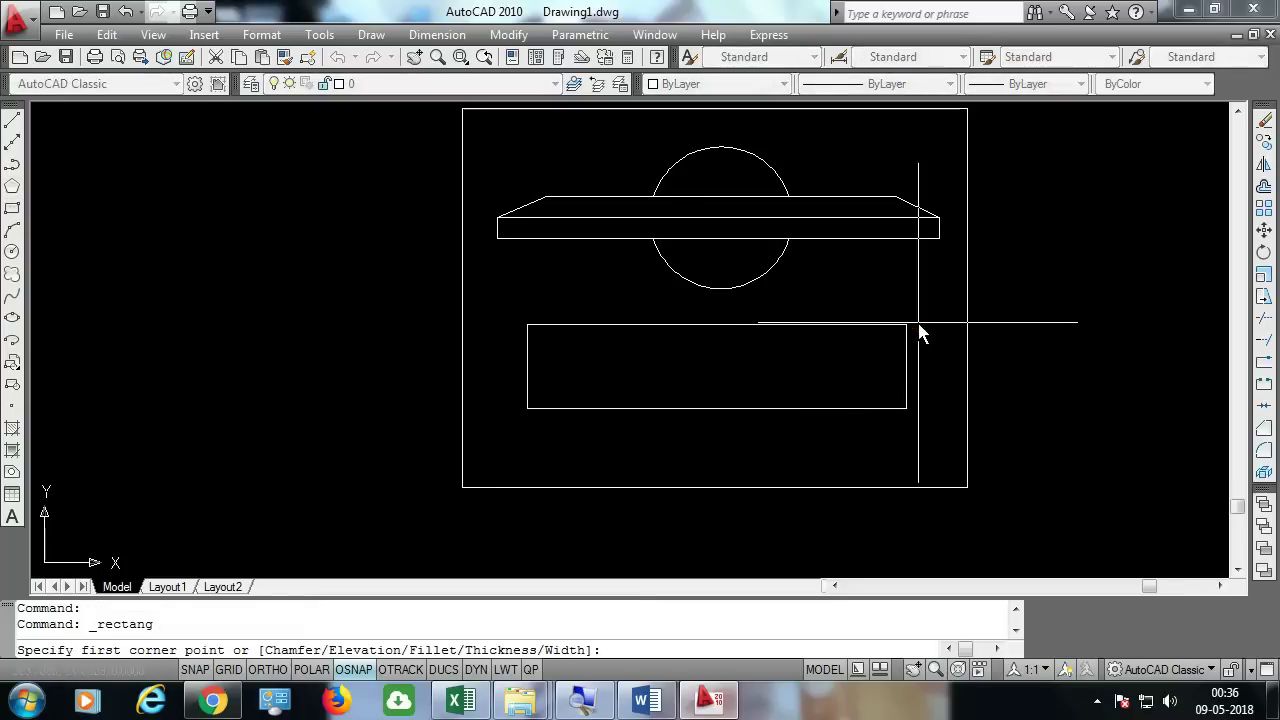
scroll(913, 326, "up", 2)
key("Escape")
type("M")
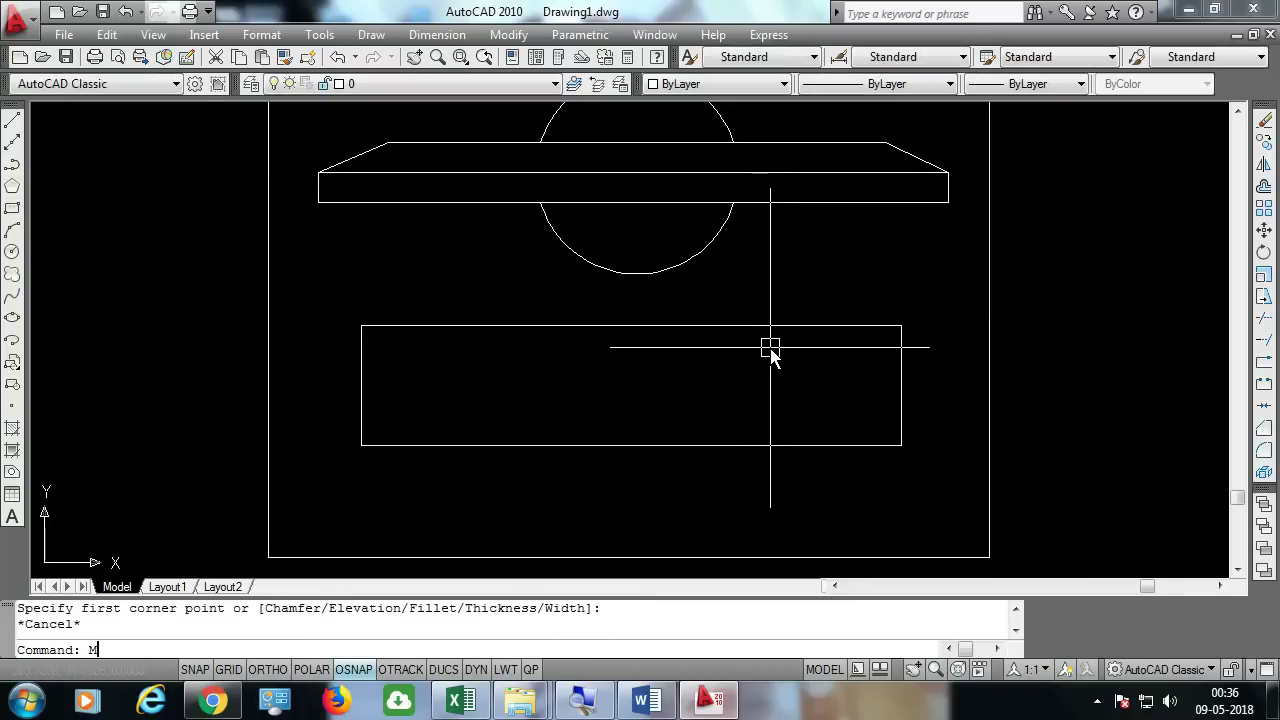
key("Return")
left_click(765, 328)
key("Return")
left_click(737, 385)
left_click(717, 385)
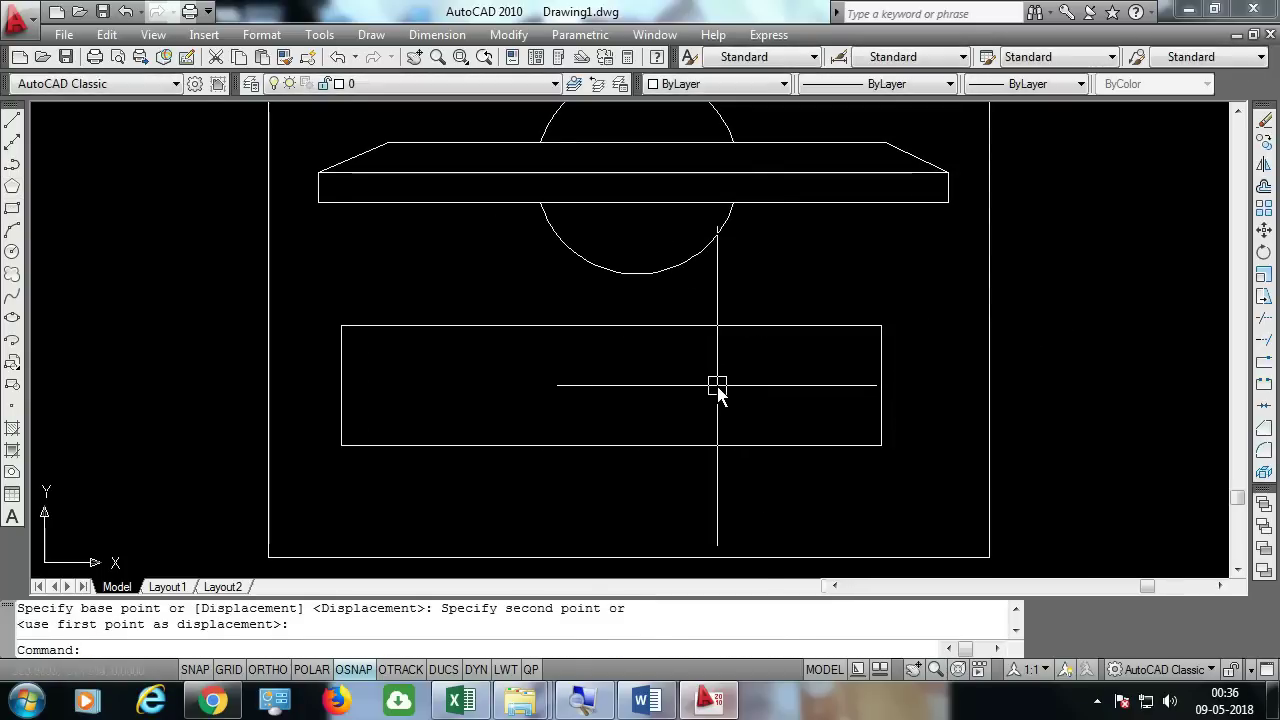
- Draw a small key rectangle at the keyboard's lower-left corner
left_click(12, 208)
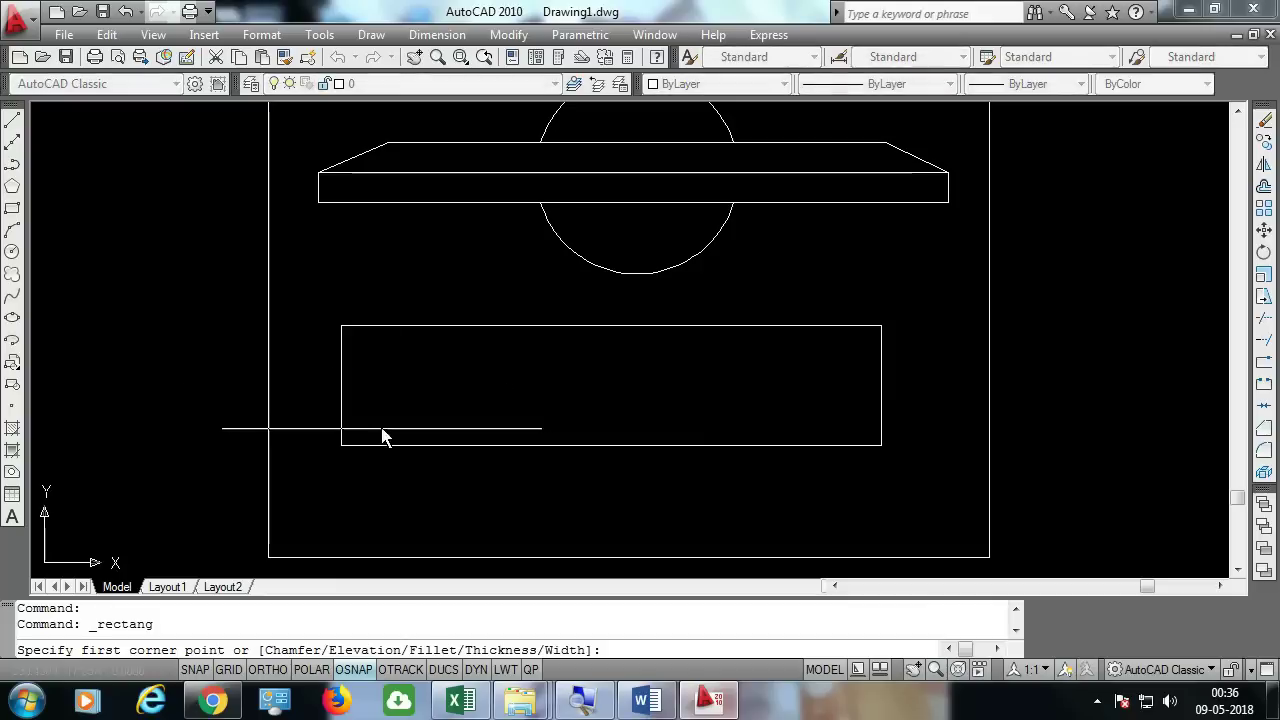
left_click(363, 414)
left_click(381, 427)
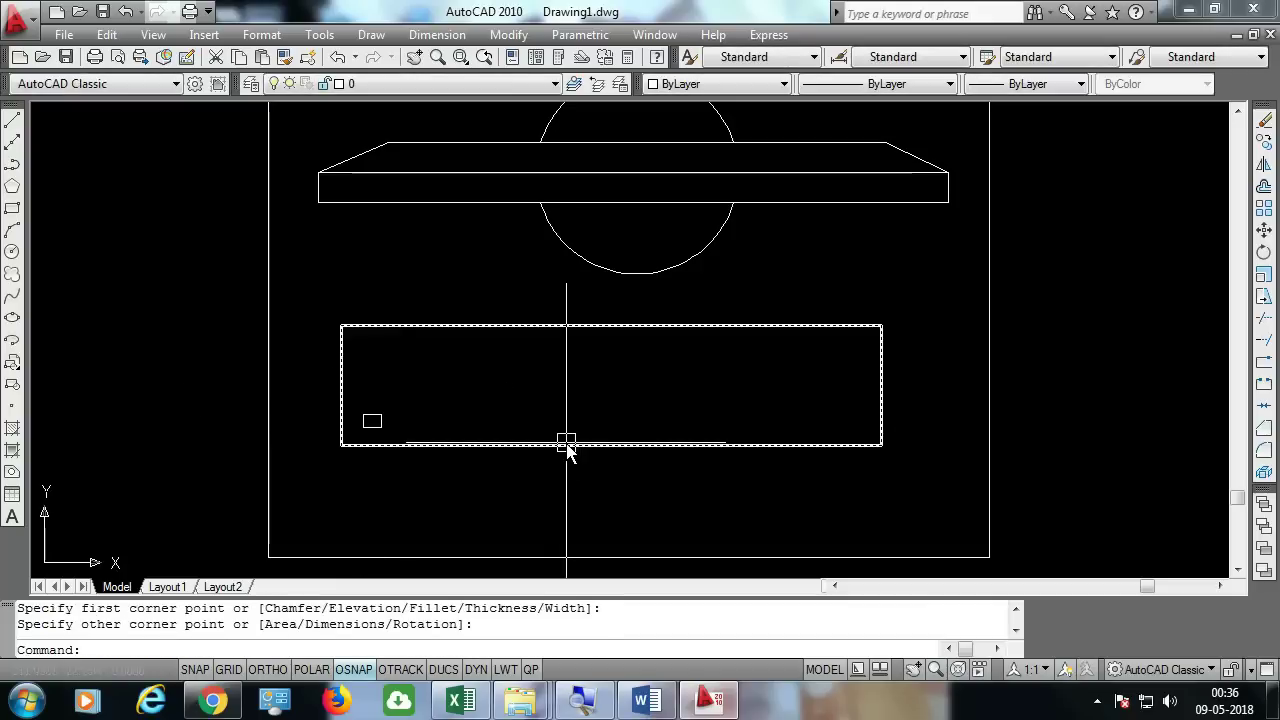
mouse_move(566, 445)
type("R")
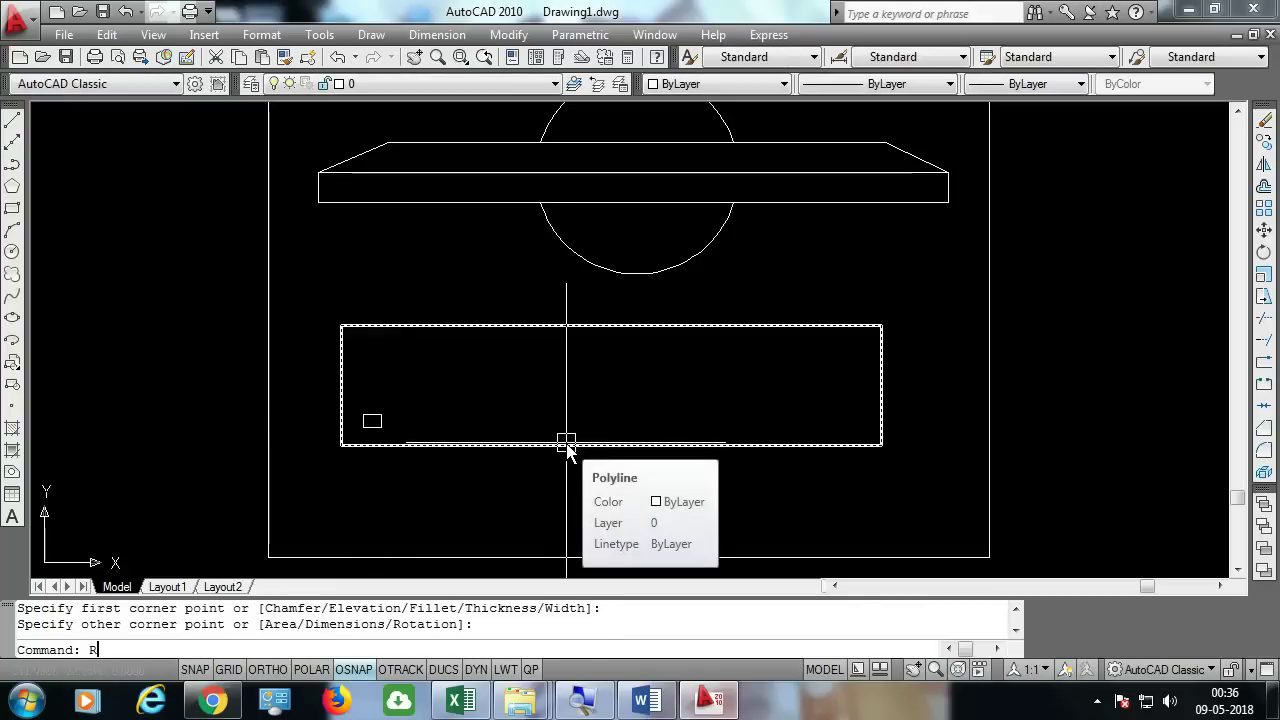
type("EC")
key("Escape")
key("Escape")
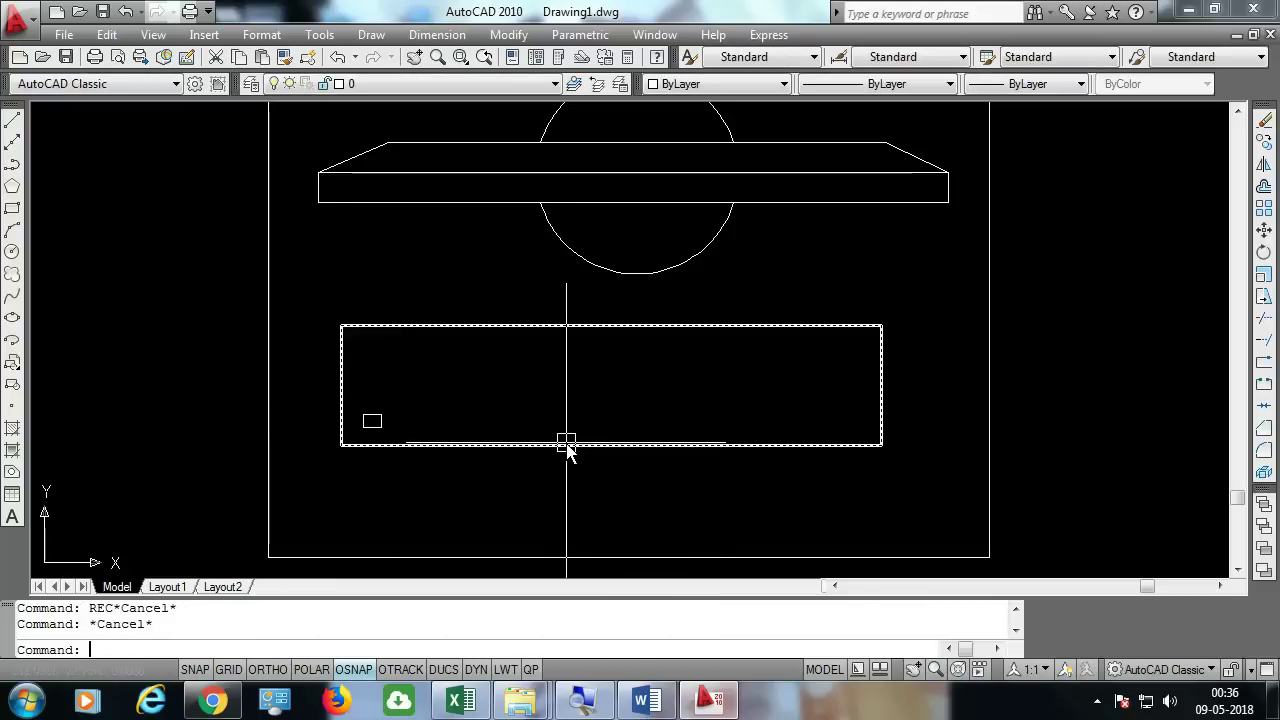
- Array the small key into a rectangular grid of 4 rows and 15 columns, spacing picked from the key
left_click(1263, 208)
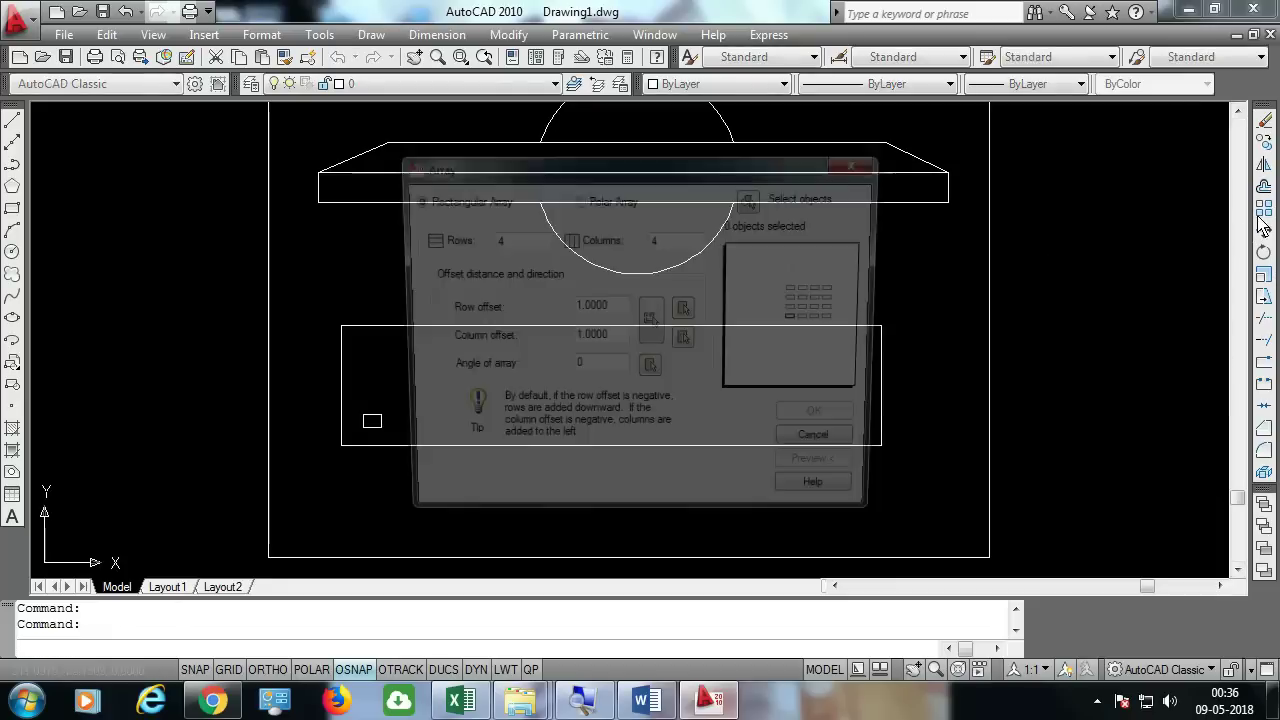
left_click(753, 199)
key("Return")
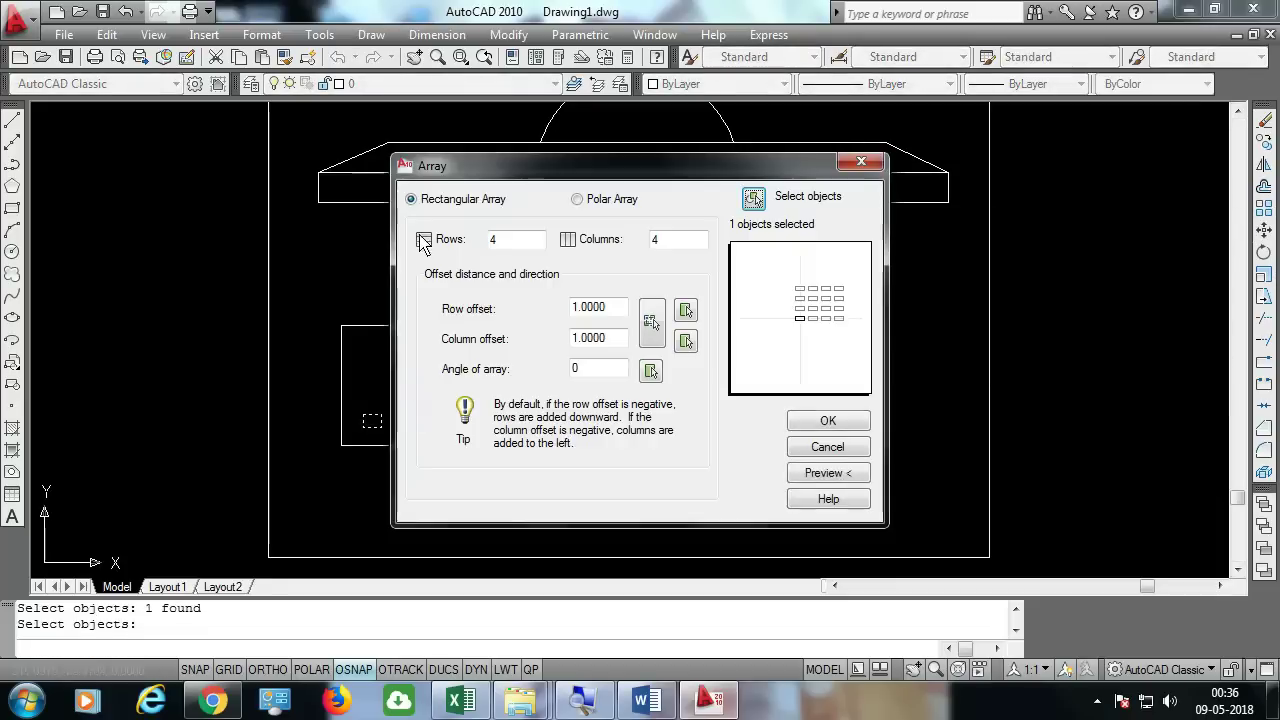
left_click(658, 336)
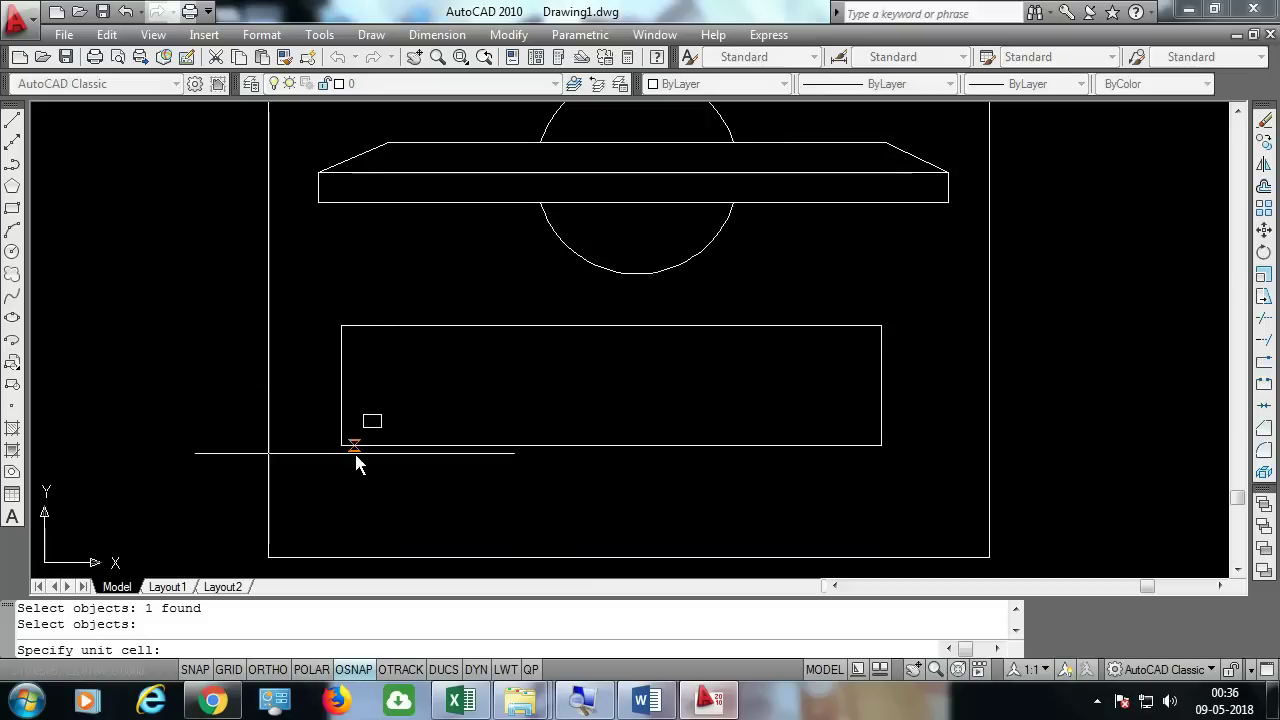
left_click(363, 428)
left_click(384, 416)
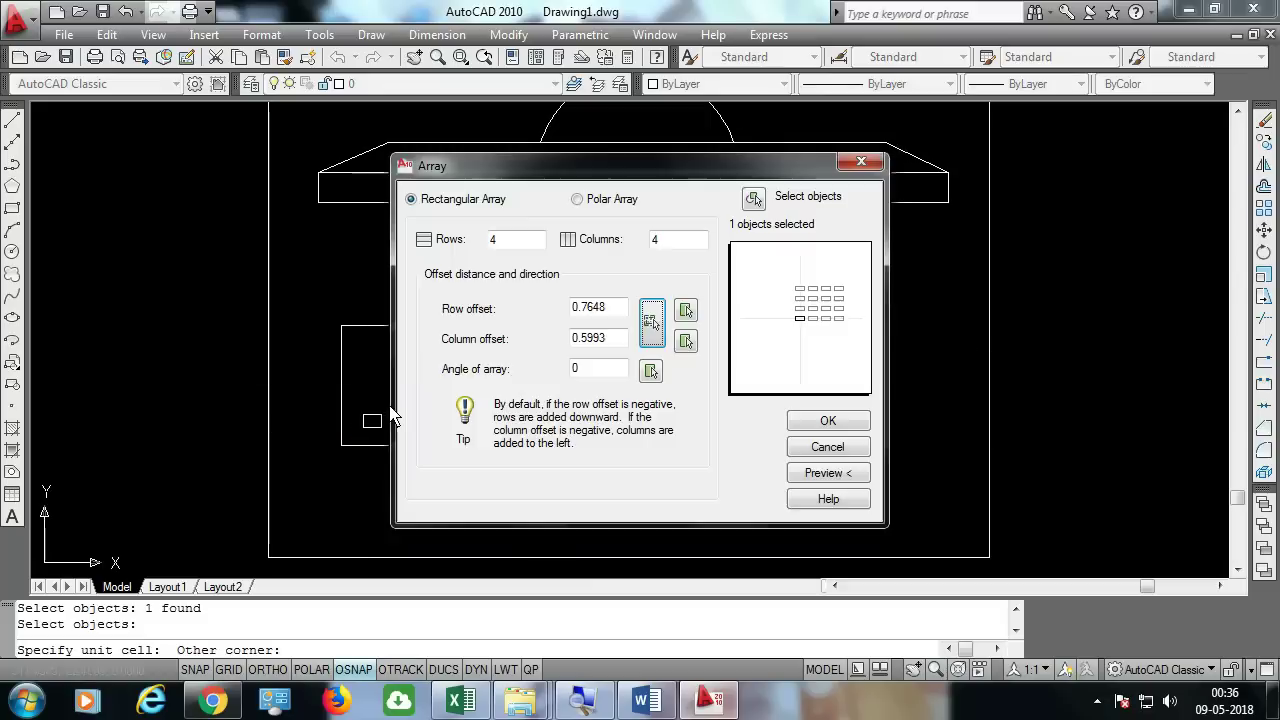
left_click(816, 476)
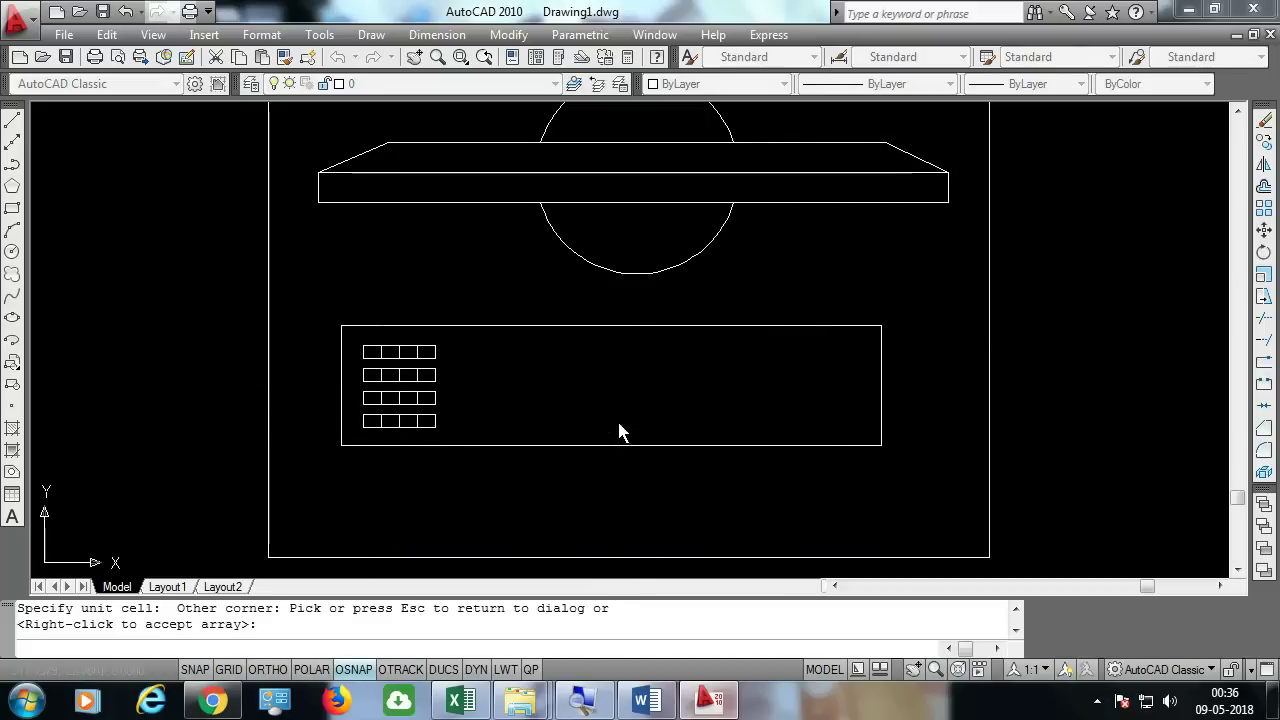
left_click(619, 432)
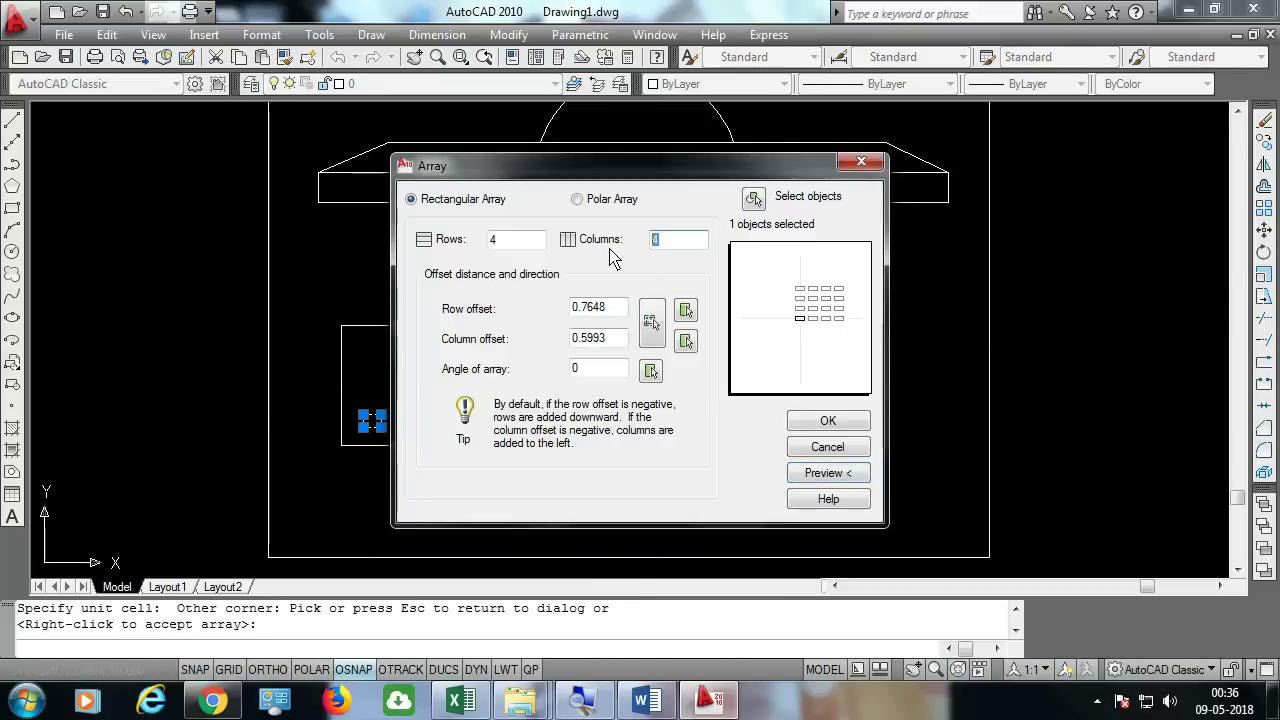
left_click(843, 476)
left_click(781, 463)
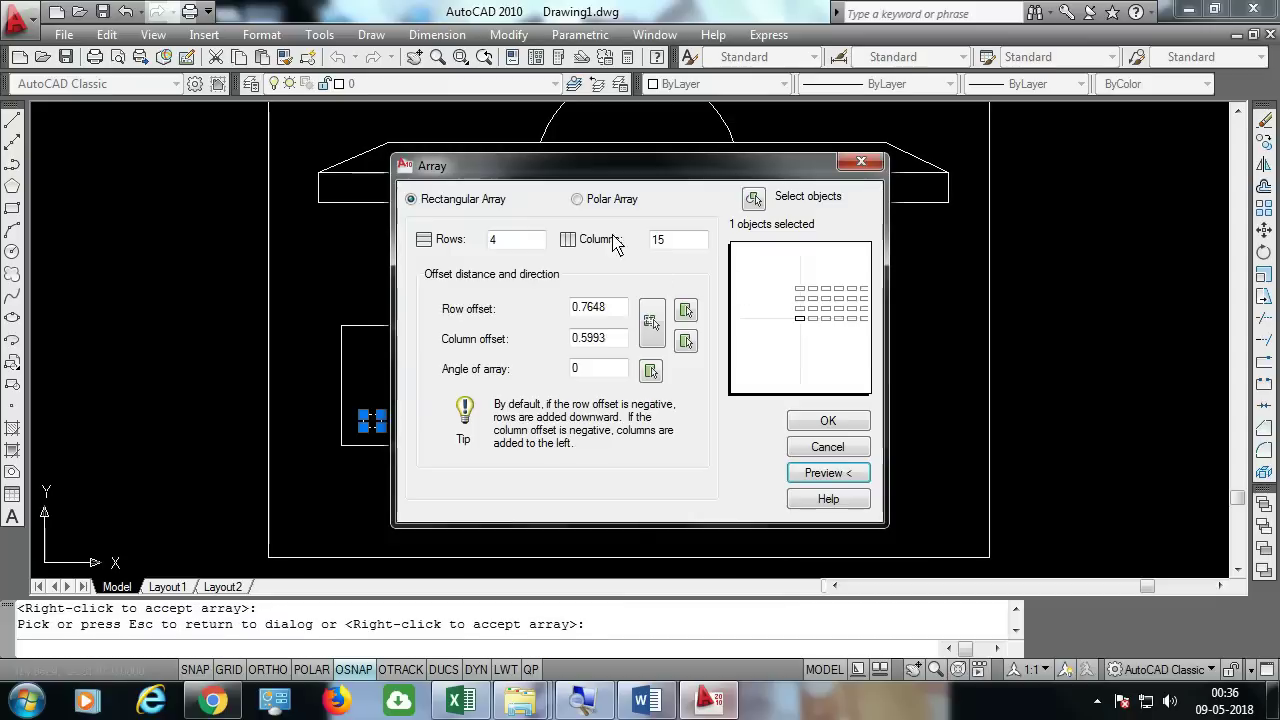
left_click(582, 338)
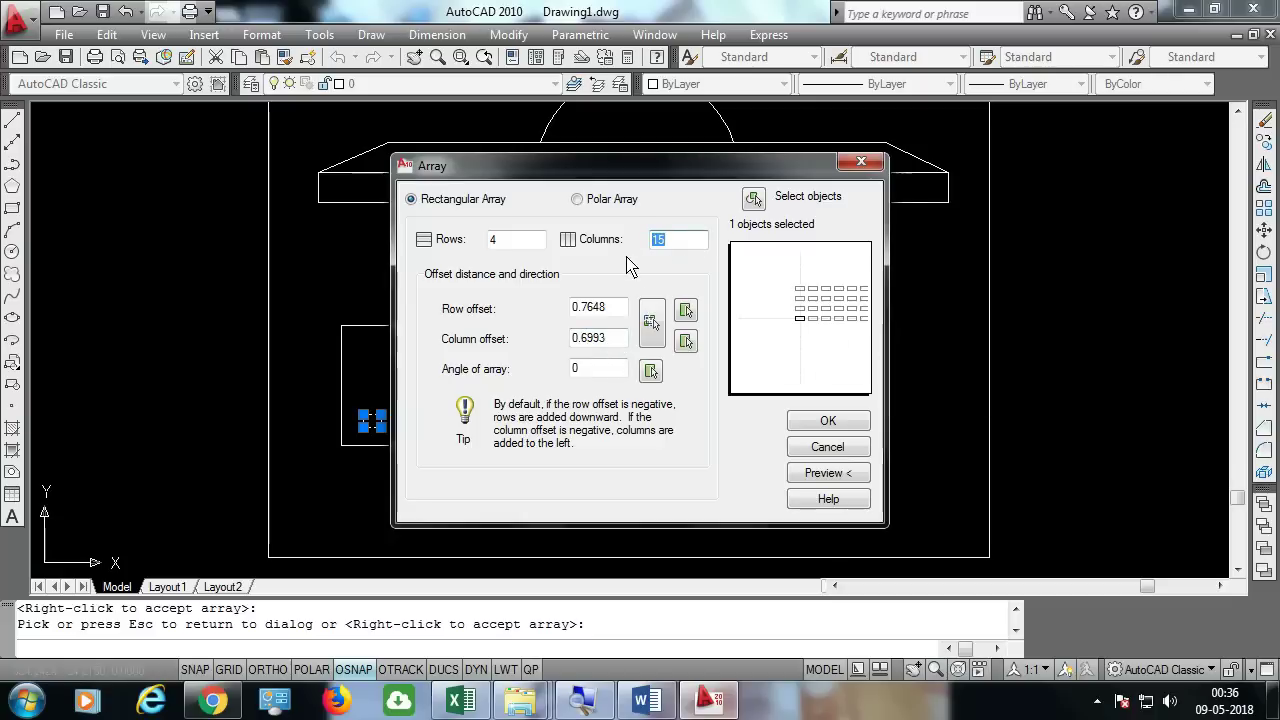
type("18")
left_click(848, 474)
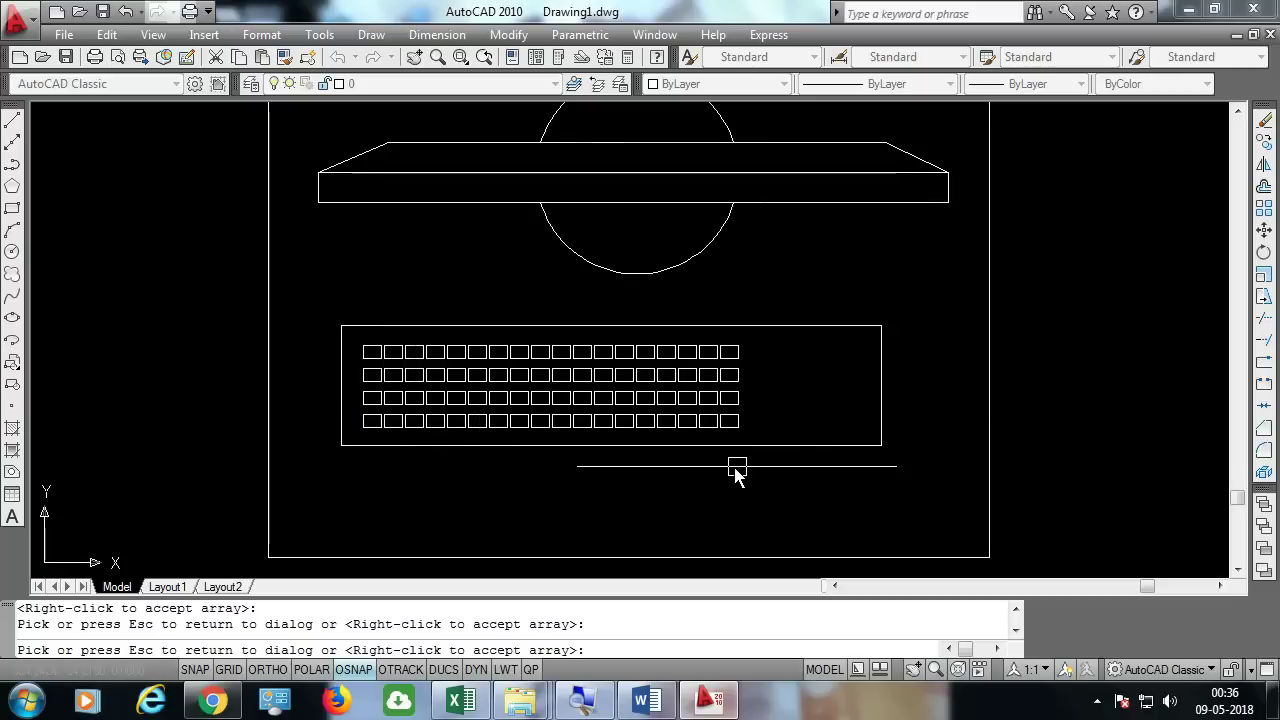
right_click(708, 478)
type("CO")
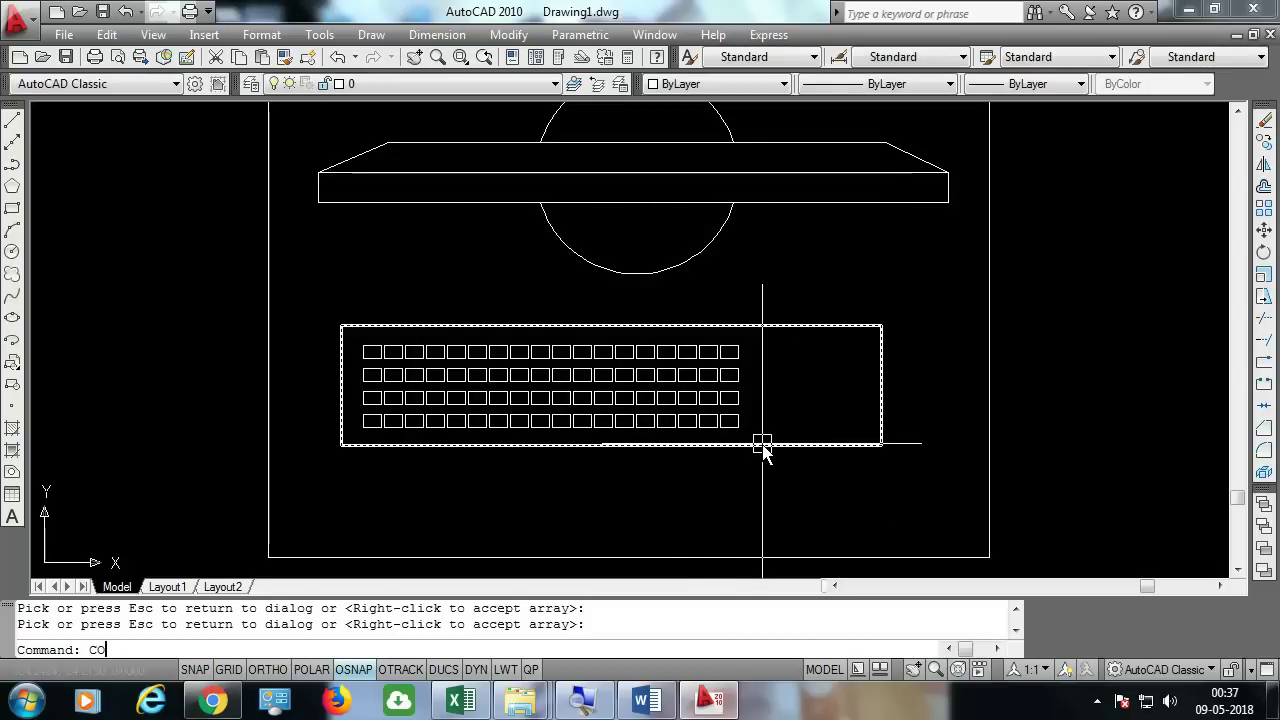
- Copy the last three key columns horizontally to the keyboard's right end as a numeric keypad
key("Return")
left_click(759, 342)
left_click(679, 450)
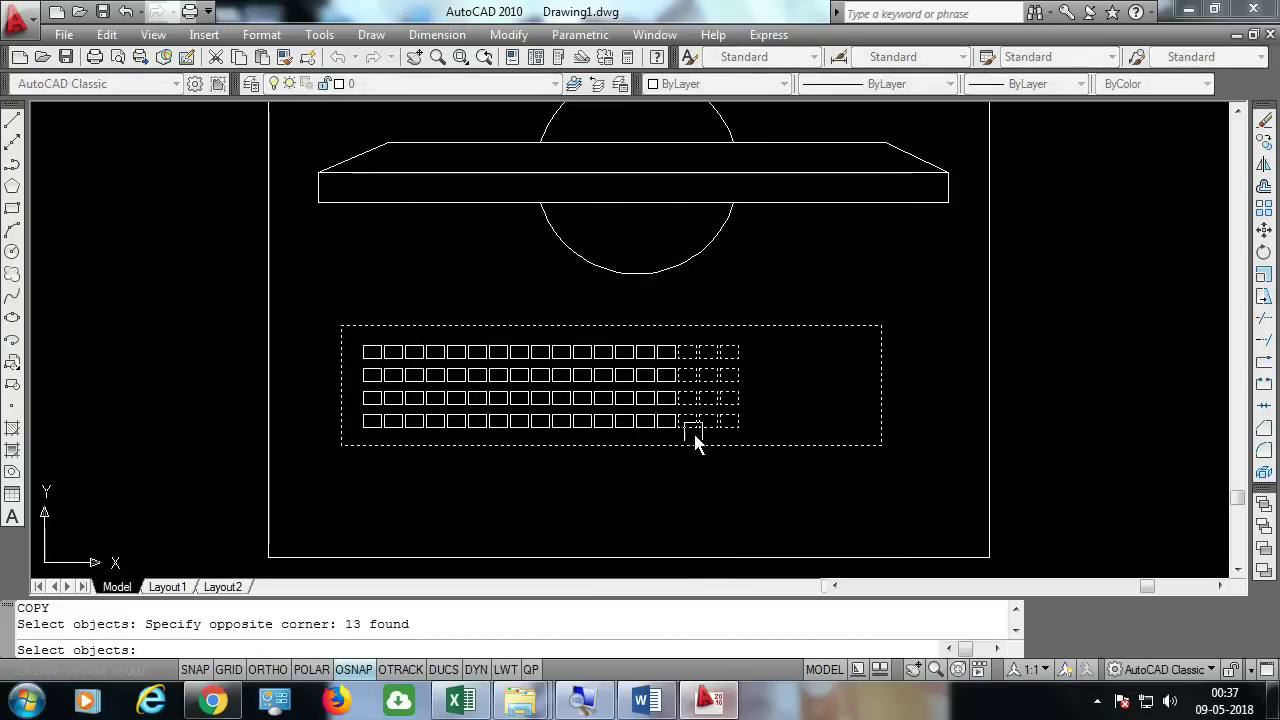
key("Escape")
type("CO")
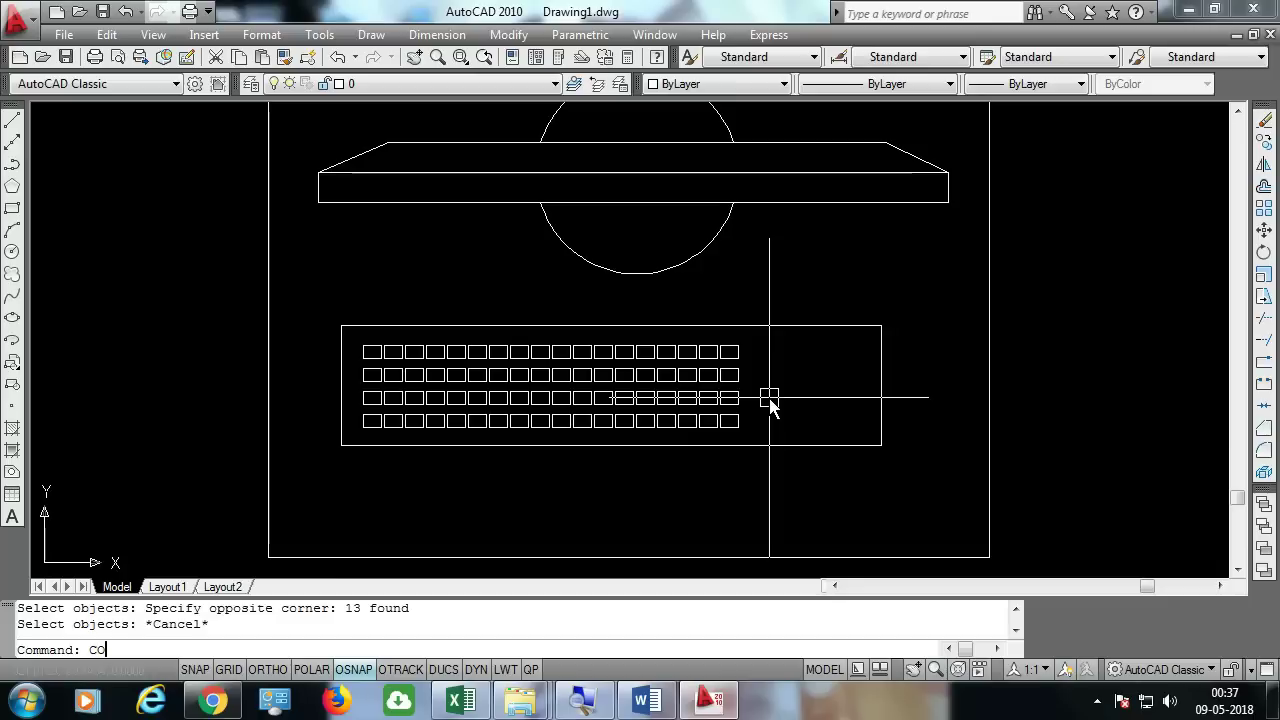
key("Return")
left_click(764, 342)
left_click(684, 432)
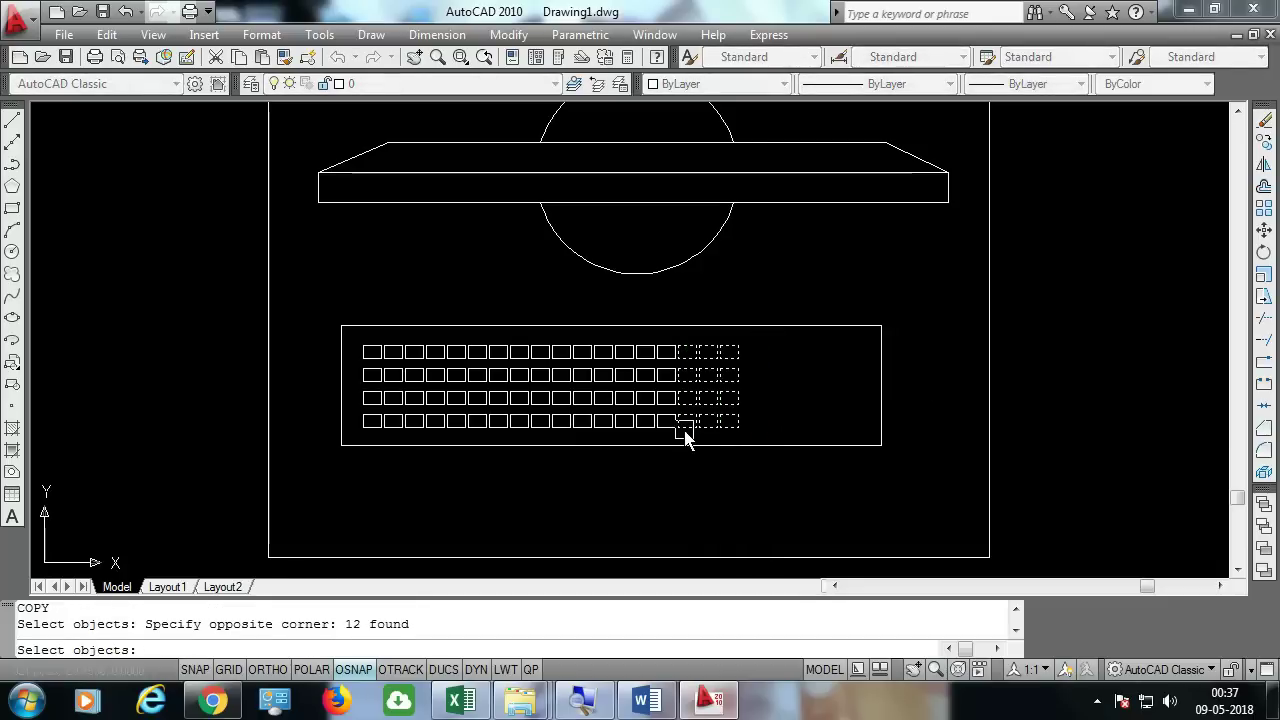
key("Return")
left_click(679, 428)
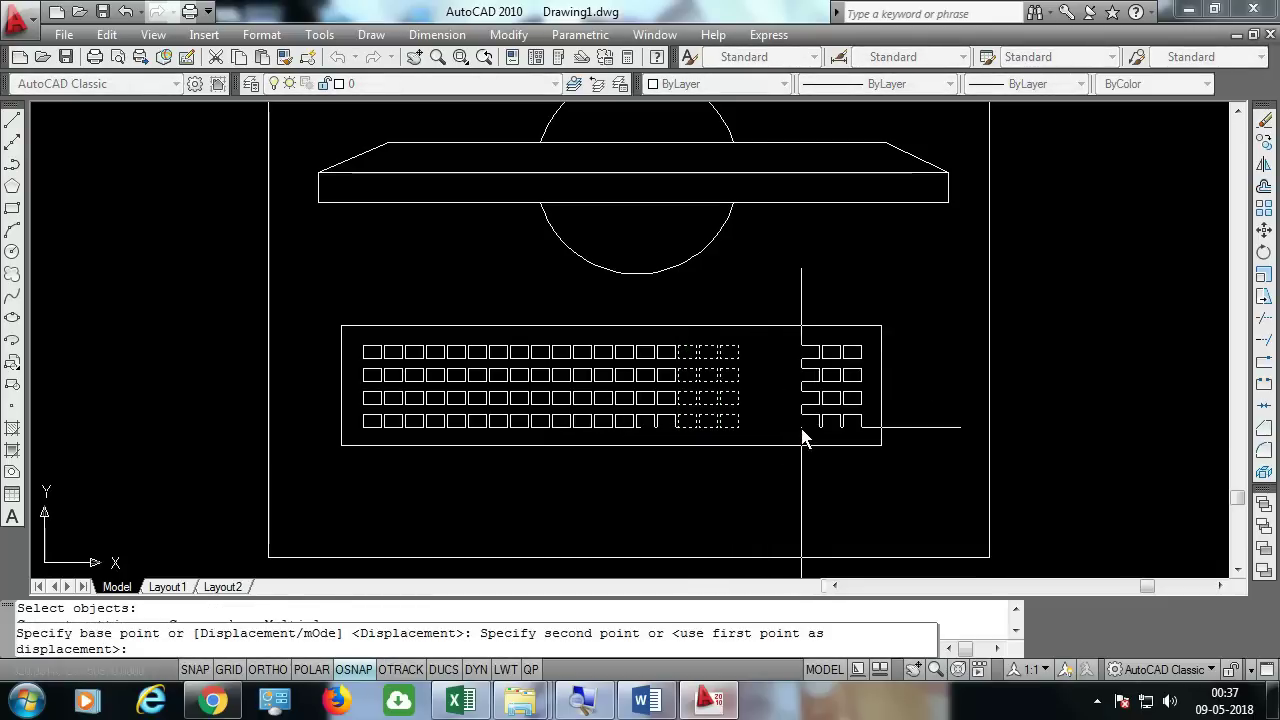
key("F8")
left_click(800, 434)
key("Escape")
scroll(708, 455, "down", 3)
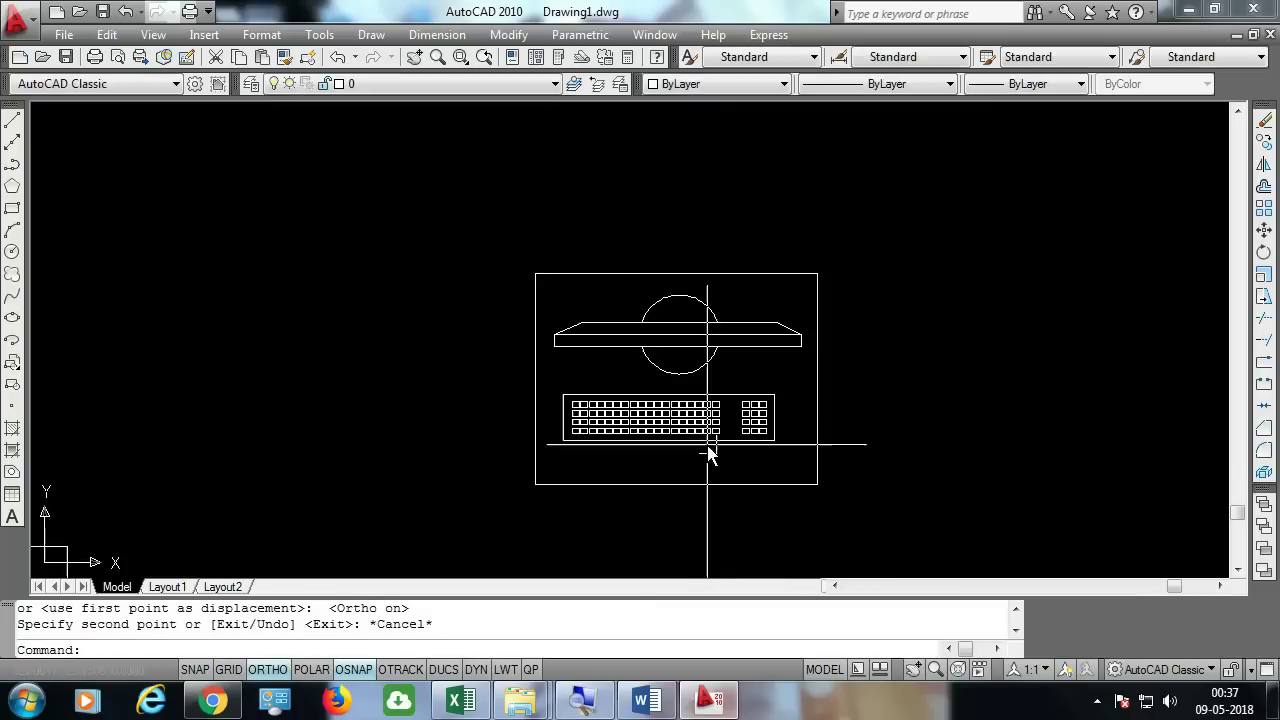
scroll(755, 471, "down", 2)
scroll(763, 471, "up", 1)
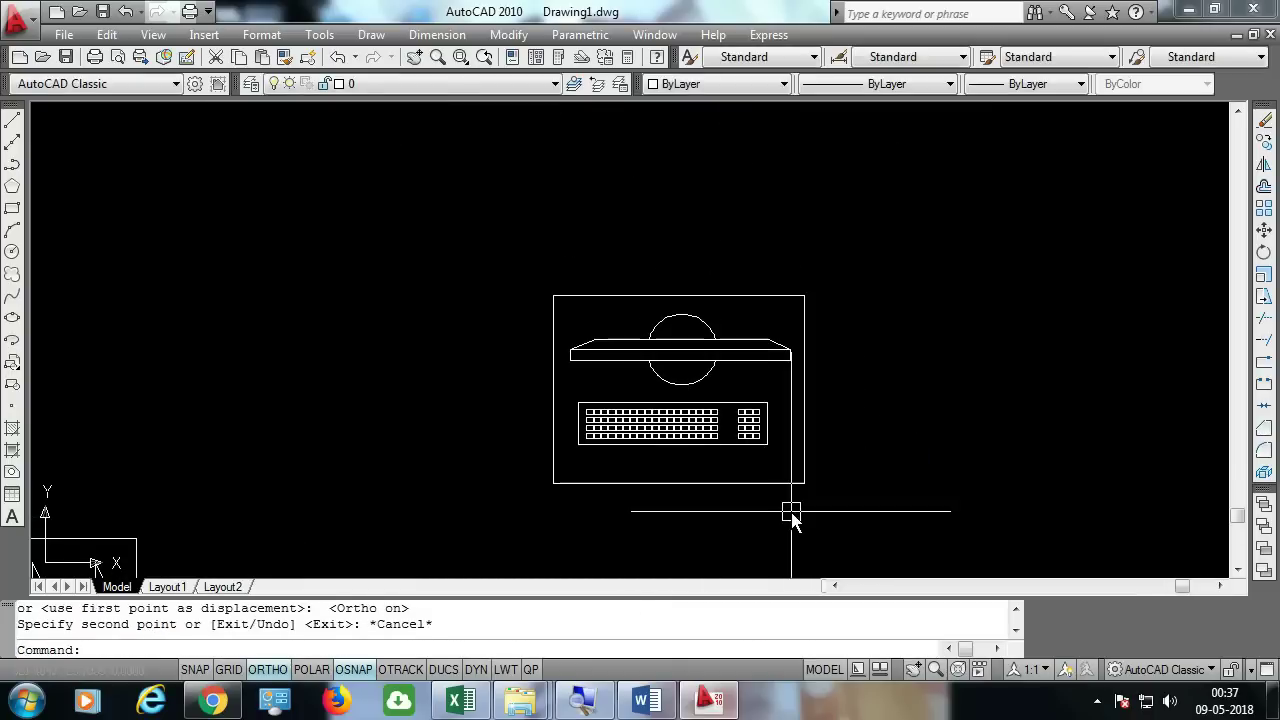
- Draw a small circle near the top-right corner of the drawing
left_click(12, 251)
scroll(703, 333, "up", 2)
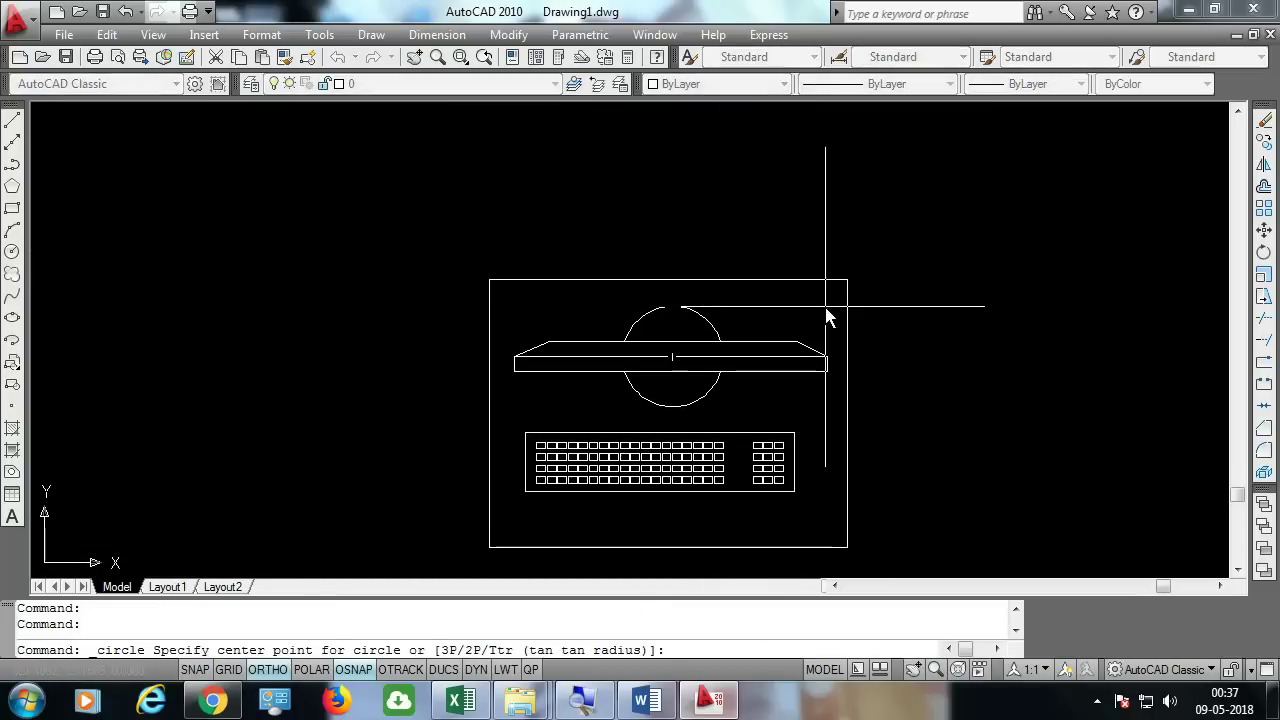
left_click(824, 306)
left_click(840, 320)
scroll(832, 322, "up", 3)
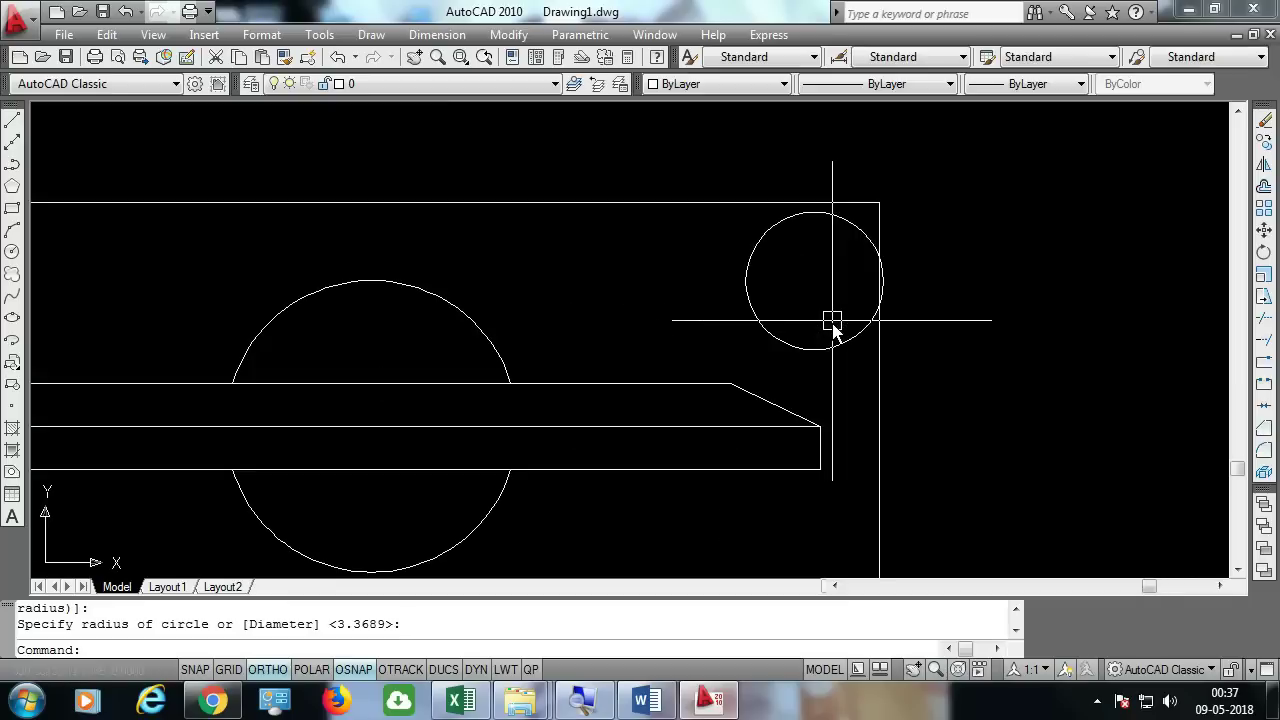
left_click(846, 342)
left_click(883, 281)
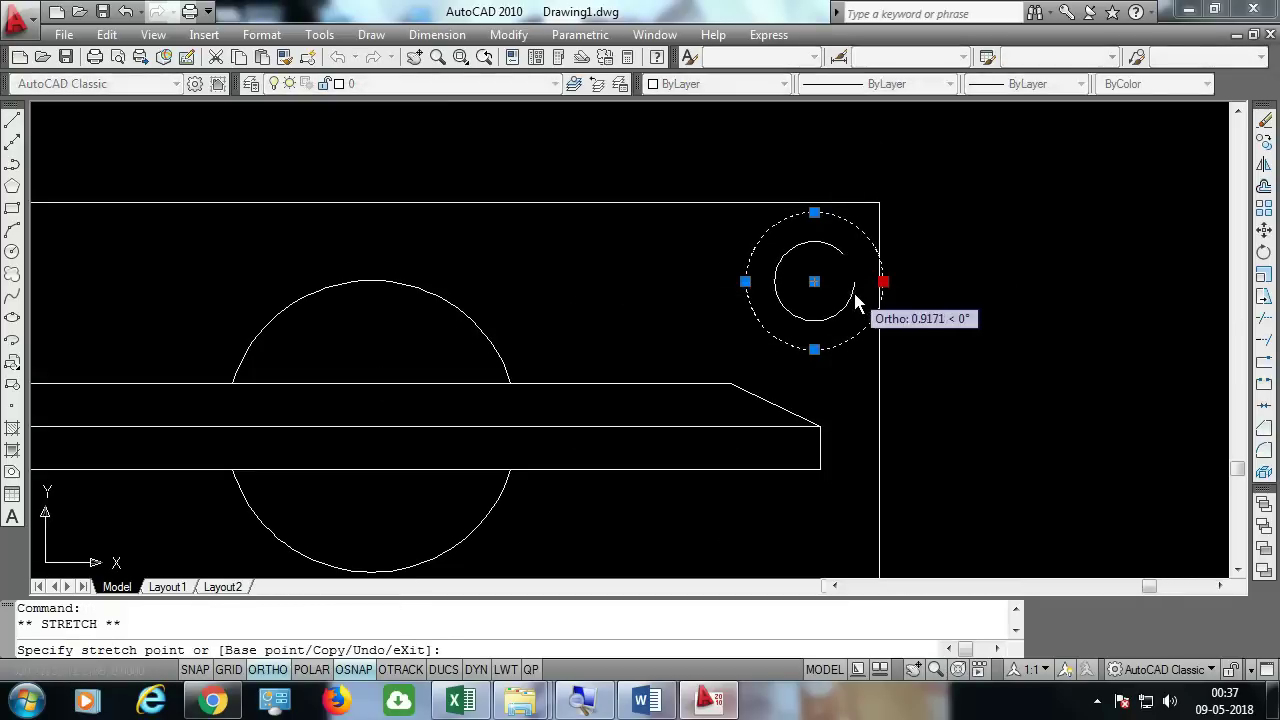
scroll(840, 270, "down", 3)
scroll(840, 300, "down", 2)
key("Escape")
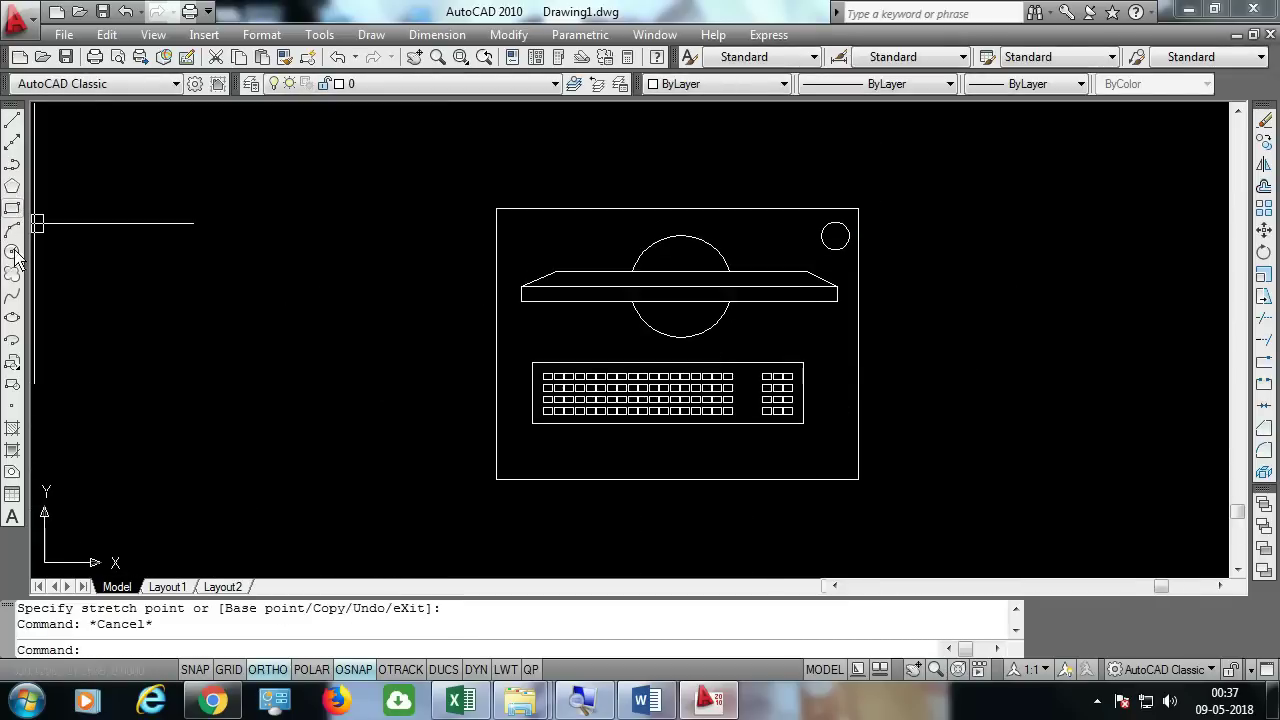
- Draw a spline cable from the monitor base's top edge, arching over the monitor to the small circle
left_click(13, 297)
scroll(780, 330, "up", 3)
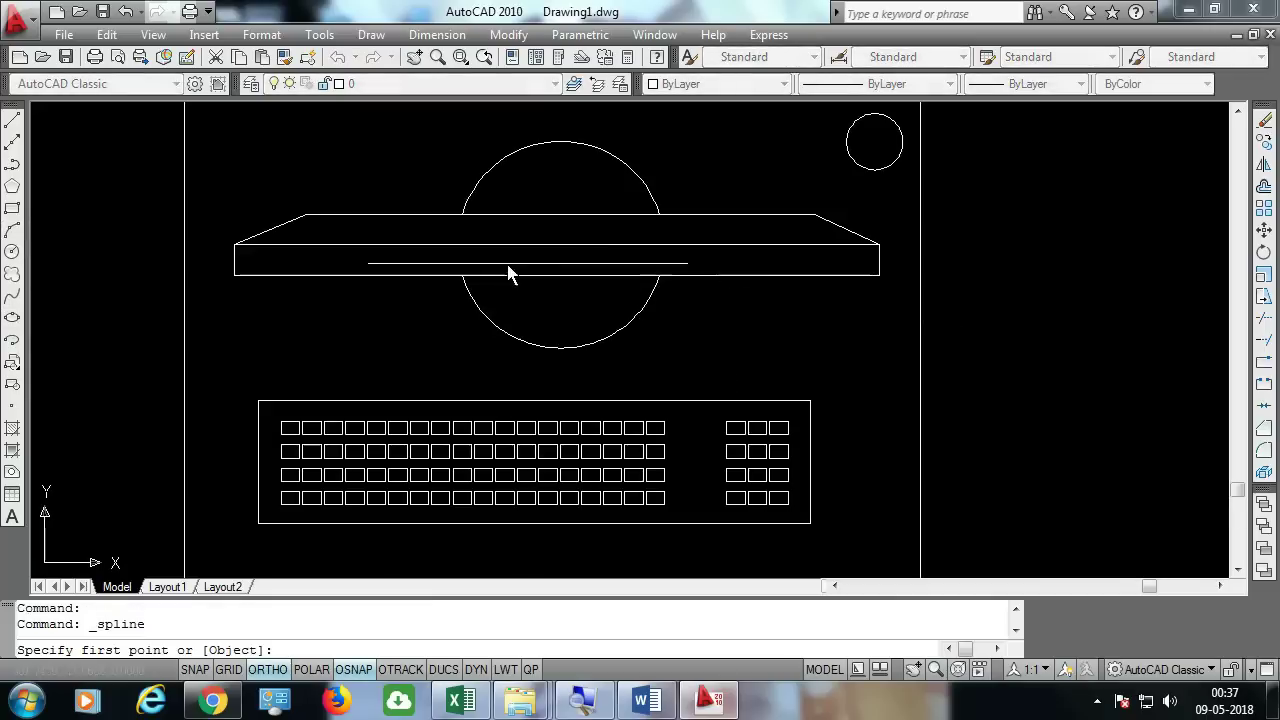
left_click(372, 244)
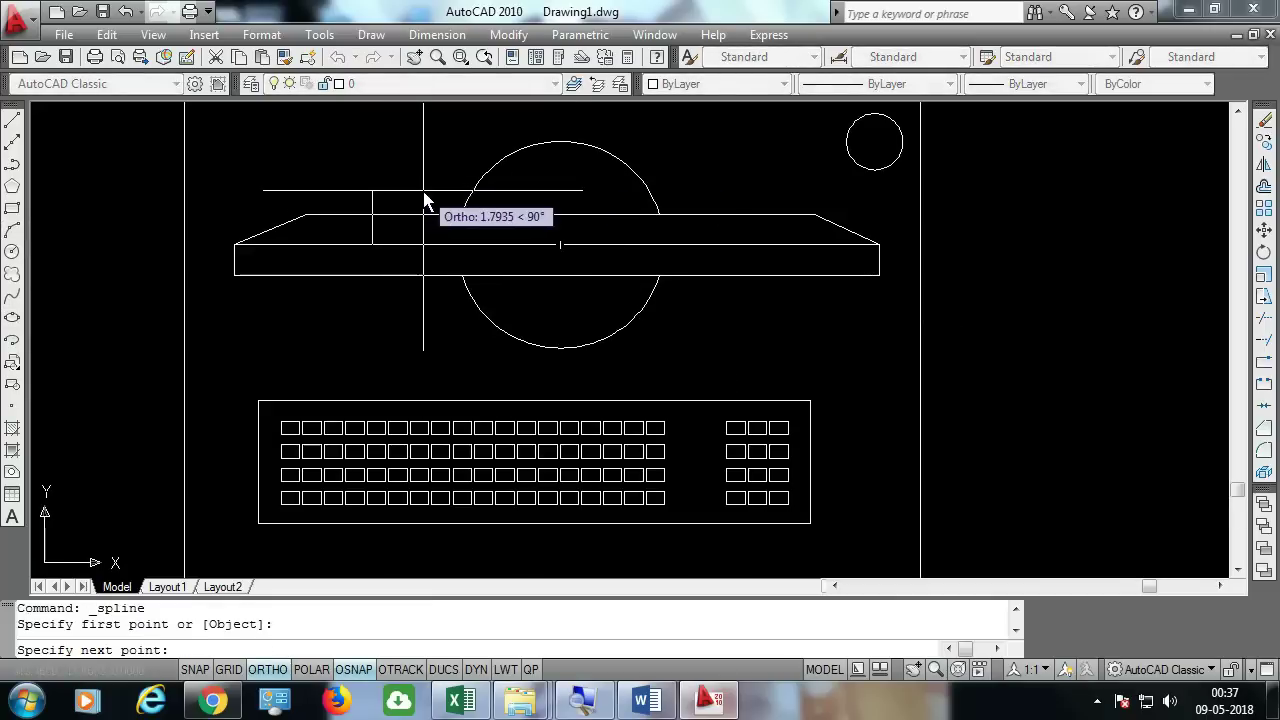
key("F8")
left_click(476, 185)
left_click(729, 143)
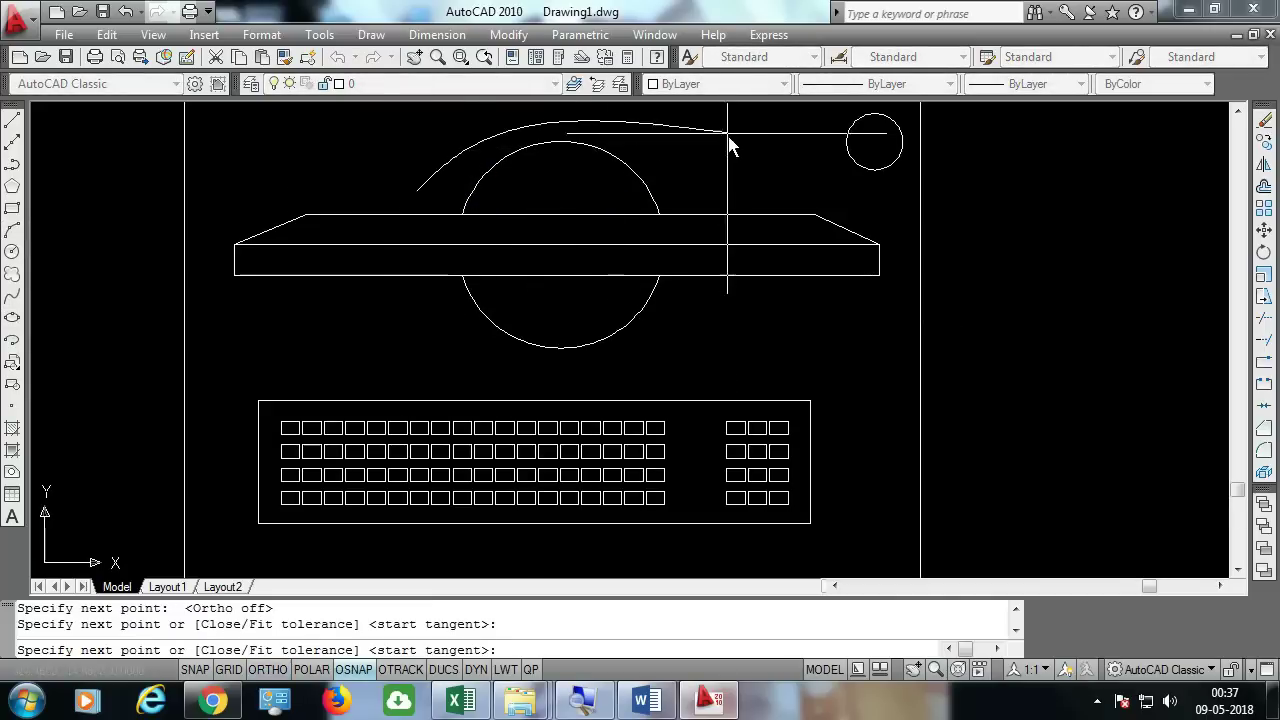
left_click(879, 148)
key("Return")
key("Return")
key("Return")
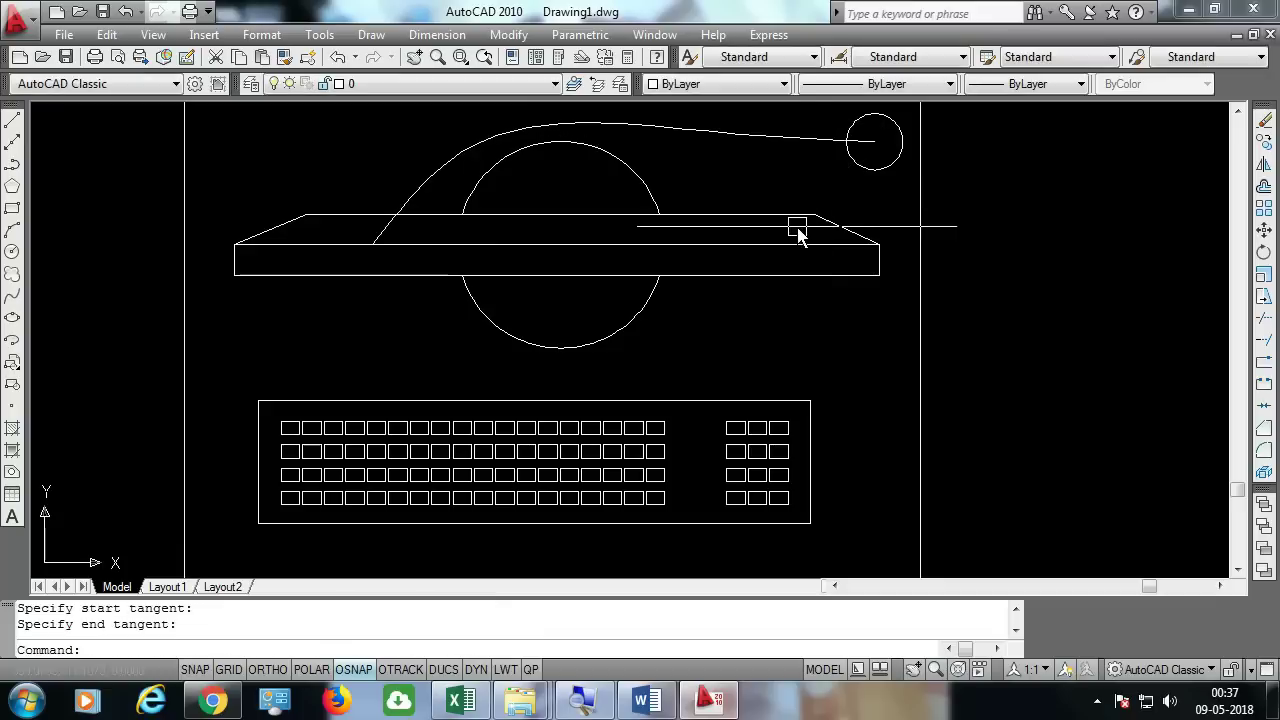
key("Return")
- Draw a second spline cable from the base's top edge up to the small circle
left_click(770, 214)
left_click(873, 143)
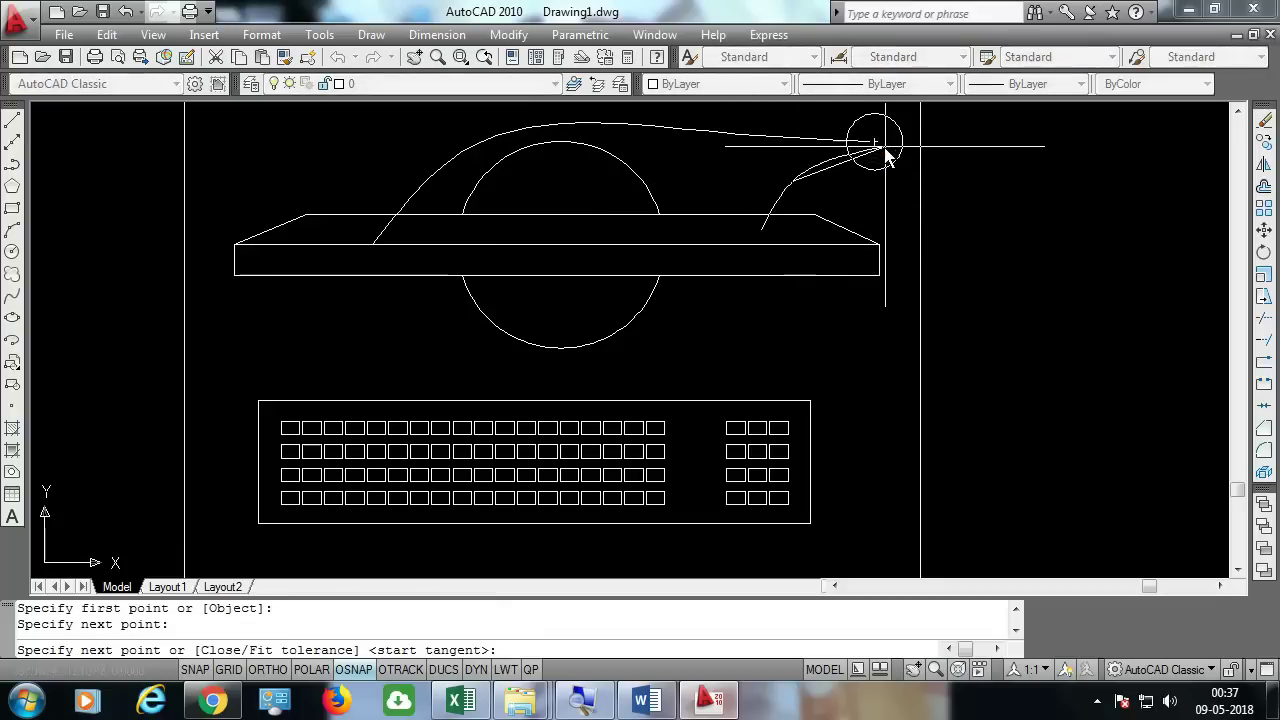
left_click(884, 152)
key("Return")
key("Return")
key("Return")
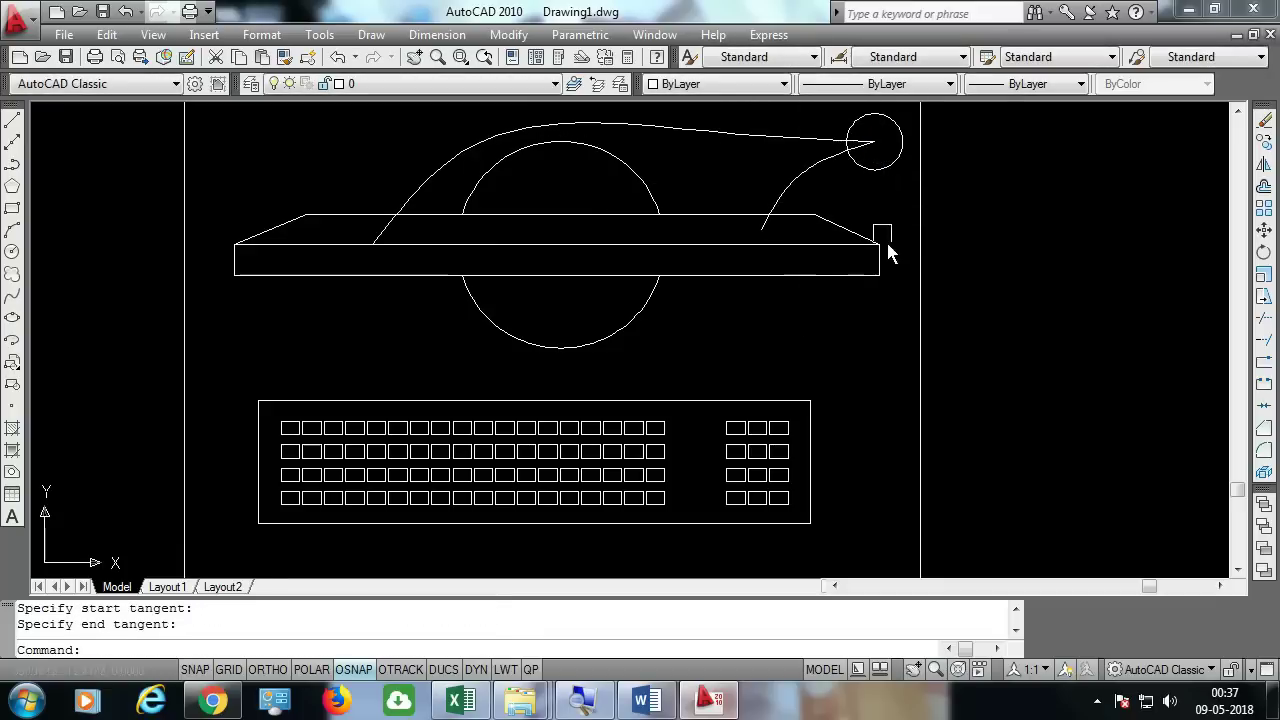
scroll(885, 340, "down", 2)
scroll(871, 357, "up", 2)
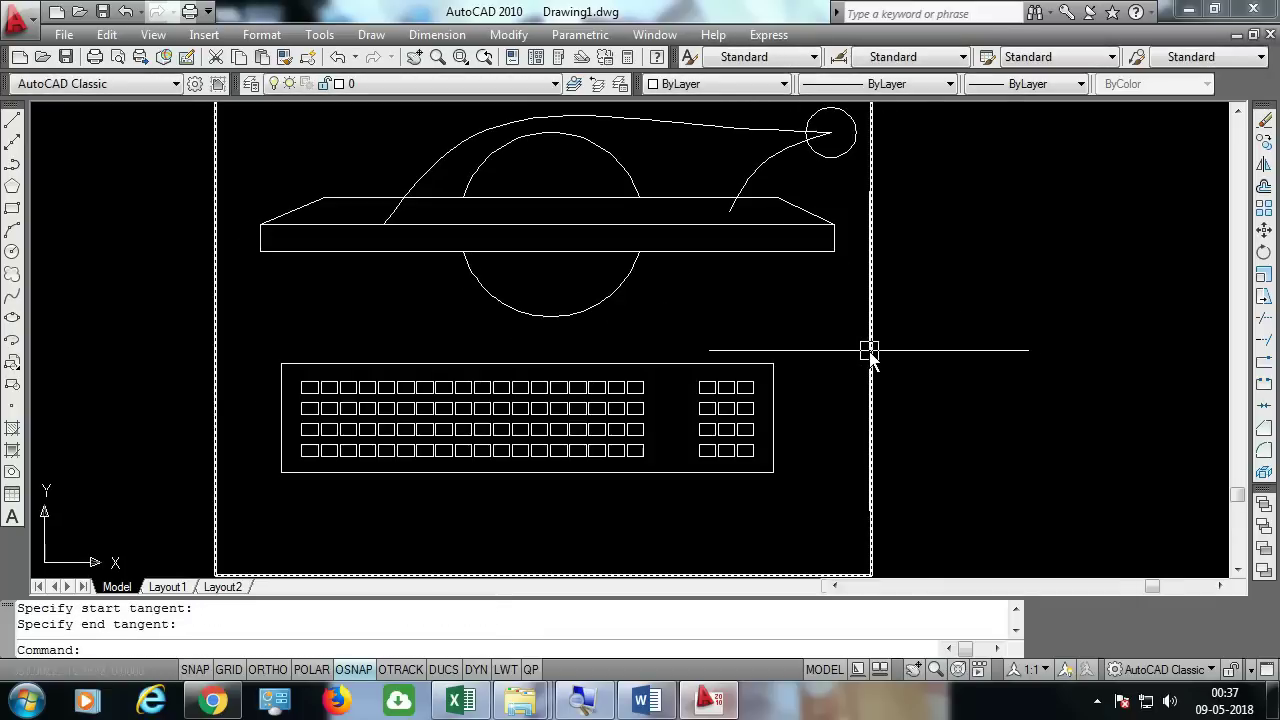
left_click(14, 296)
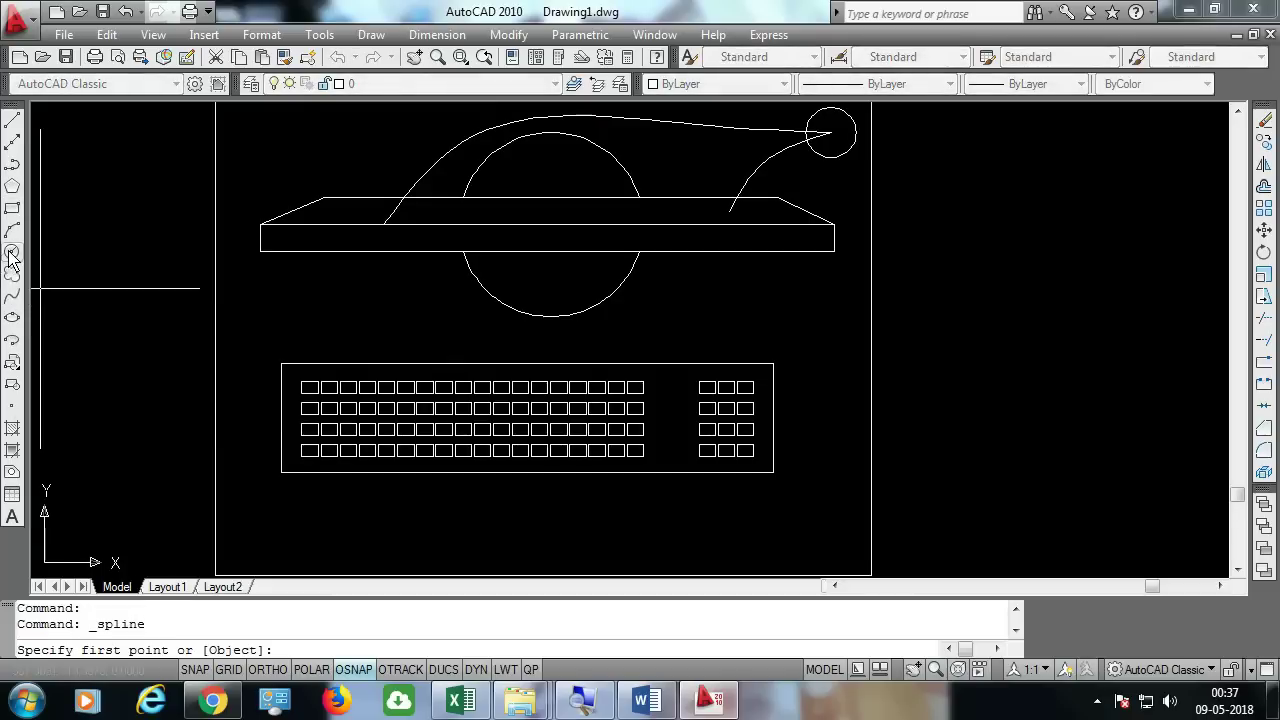
- Draw a vertical ellipse beside the keyboard as the mouse body
left_click(13, 316)
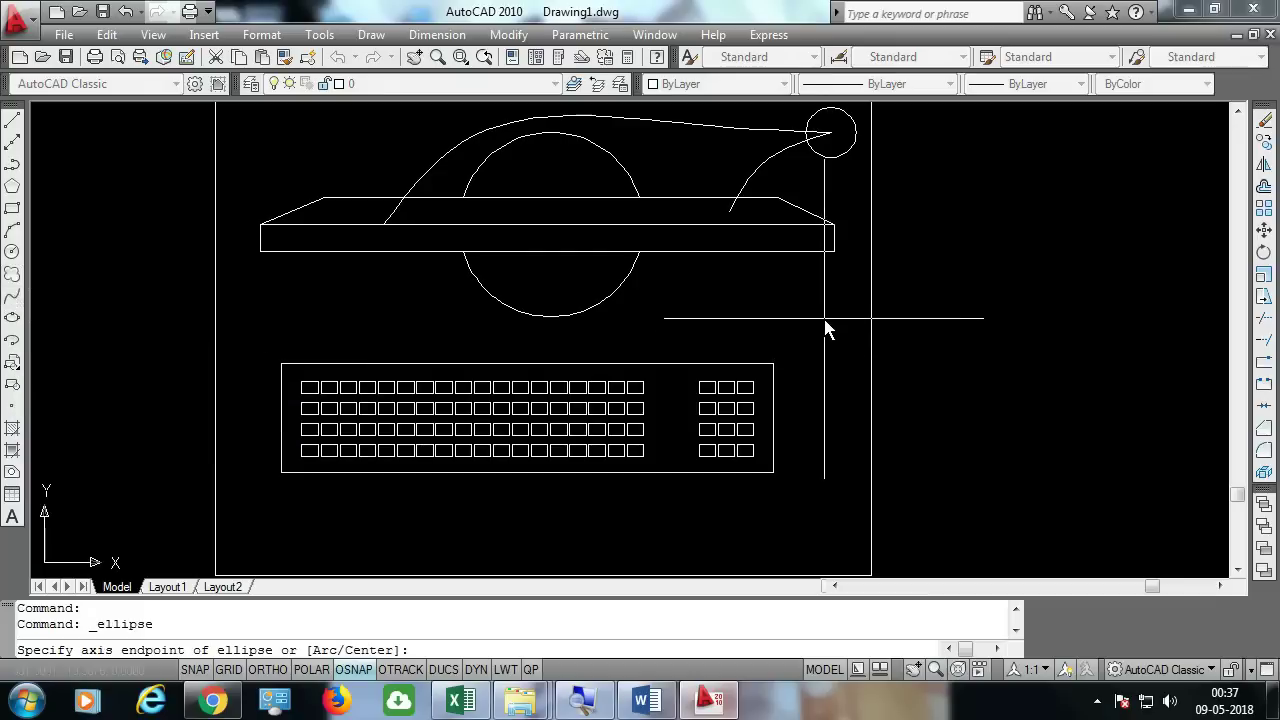
scroll(826, 326, "up", 3)
left_click(840, 375)
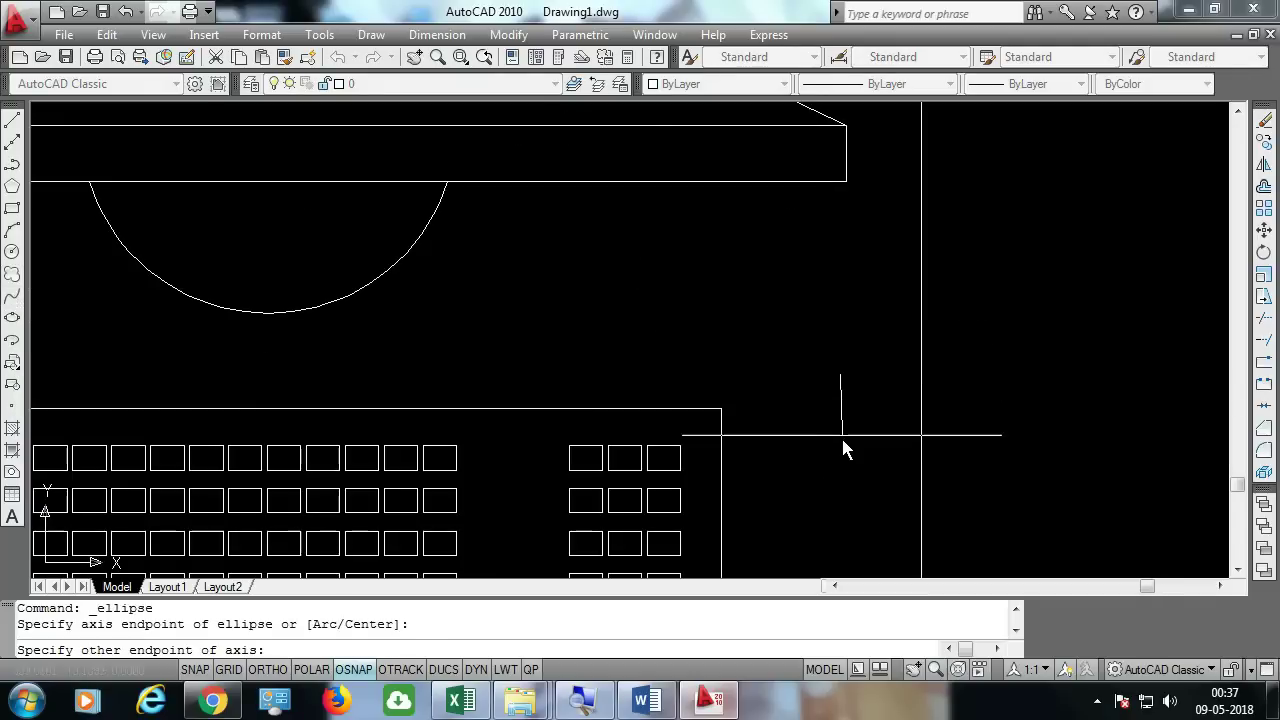
left_click(842, 448)
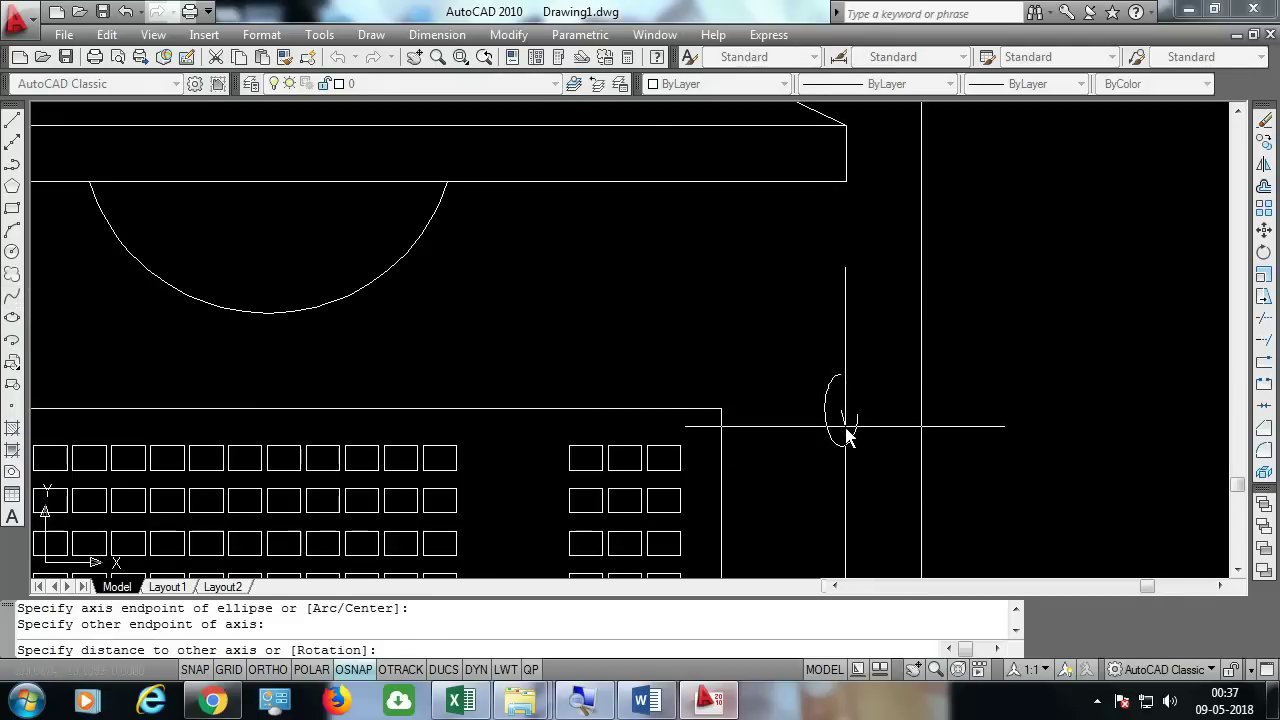
left_click(856, 435)
scroll(830, 440, "down", 1)
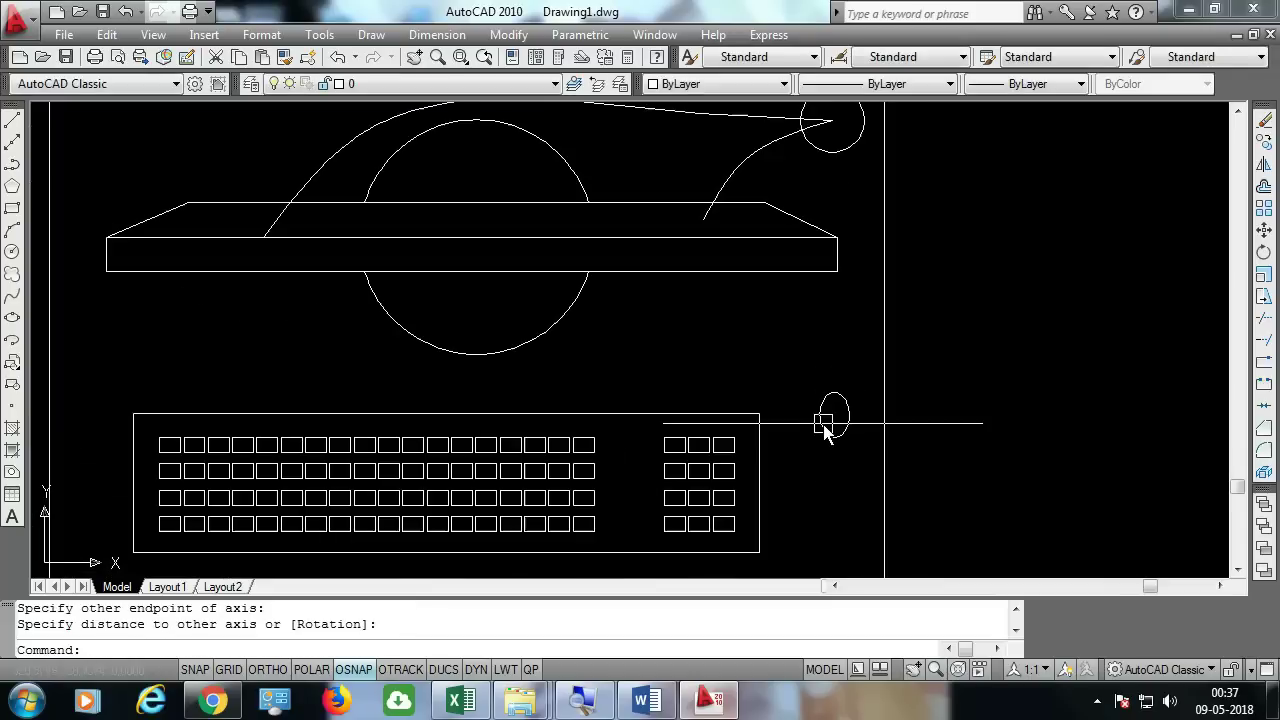
- Draw two 3-point arcs from the mouse's top to its left and right sides as button lines
left_click(13, 231)
scroll(893, 413, "up", 3)
scroll(703, 351, "up", 3)
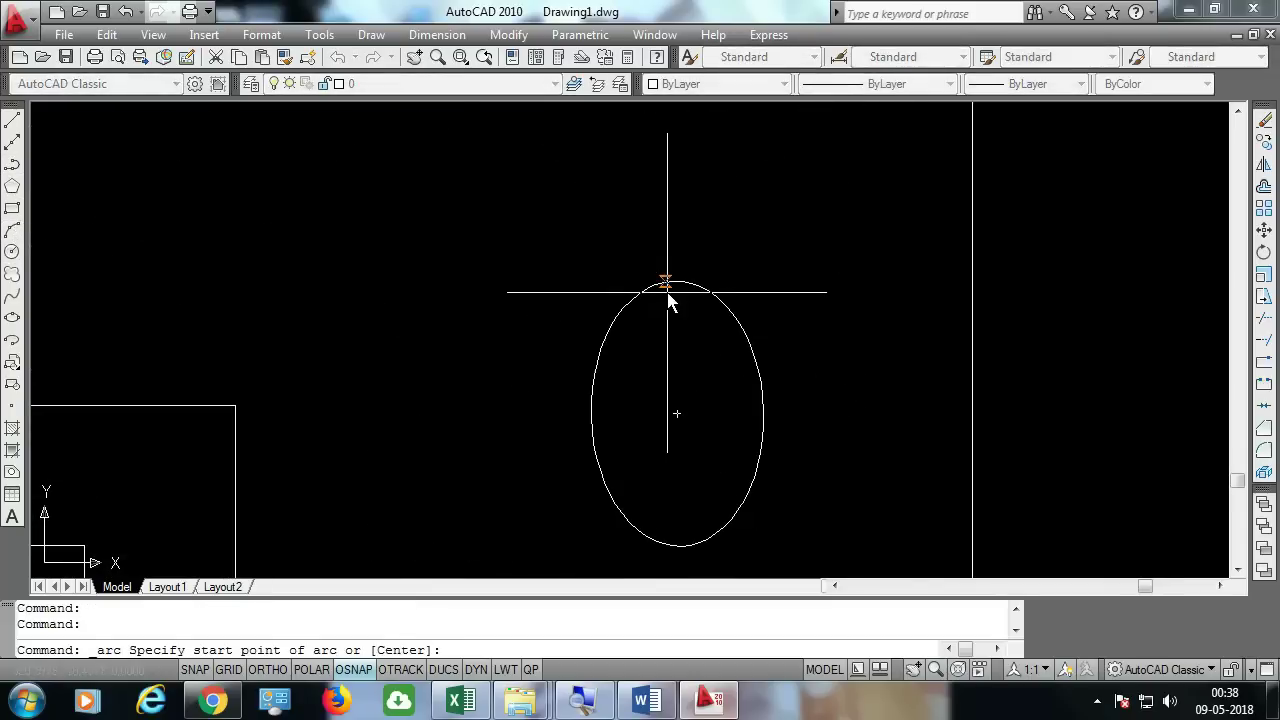
left_click(672, 284)
left_click(670, 340)
left_click(594, 381)
key("Return")
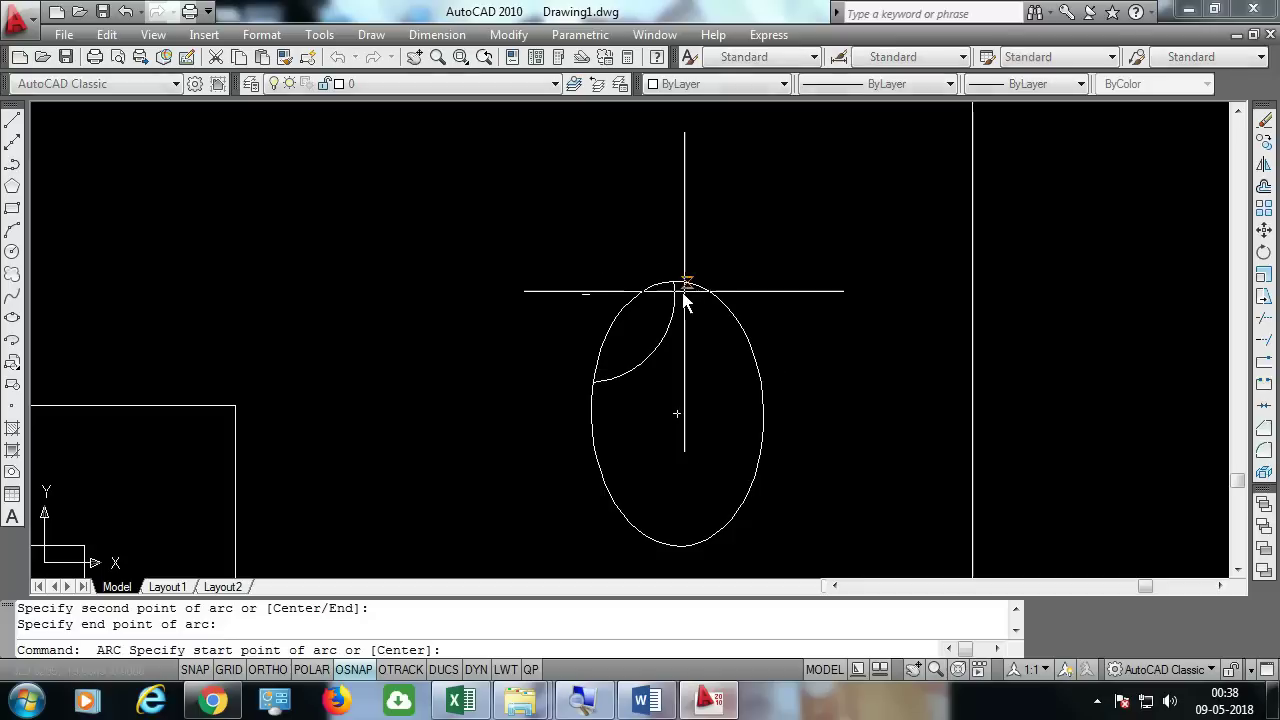
left_click(676, 286)
left_click(688, 350)
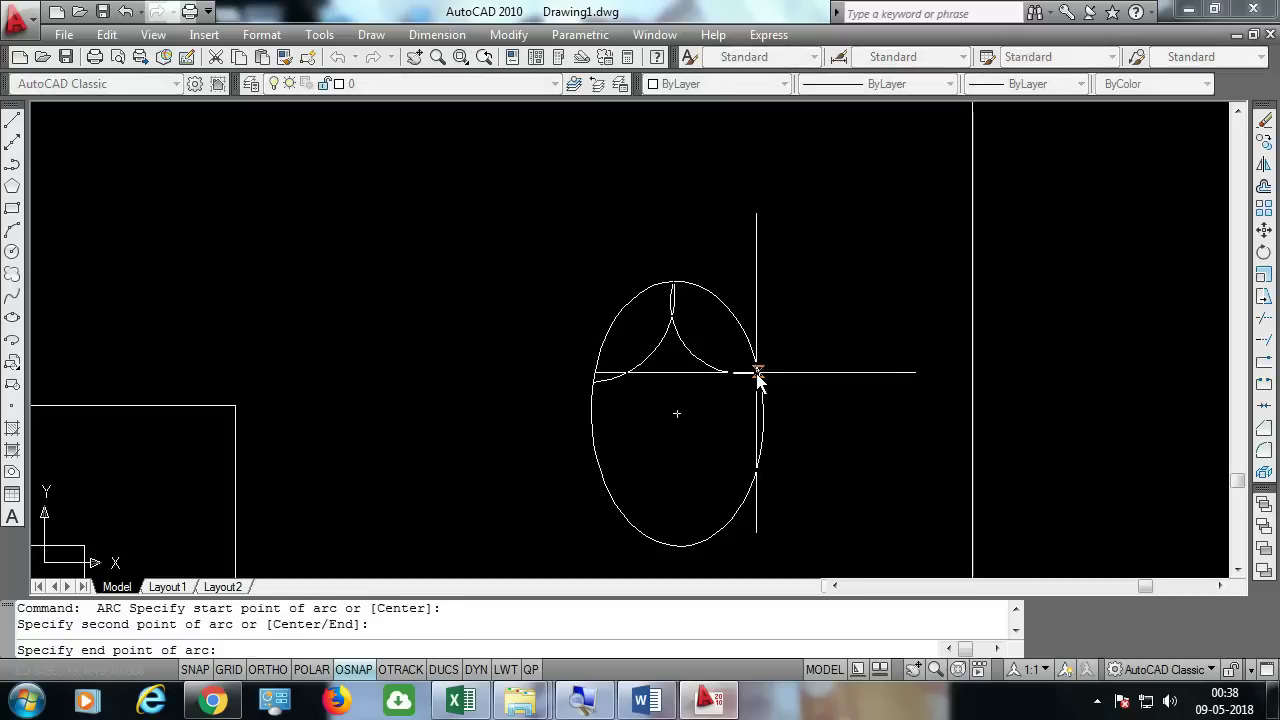
left_click(757, 383)
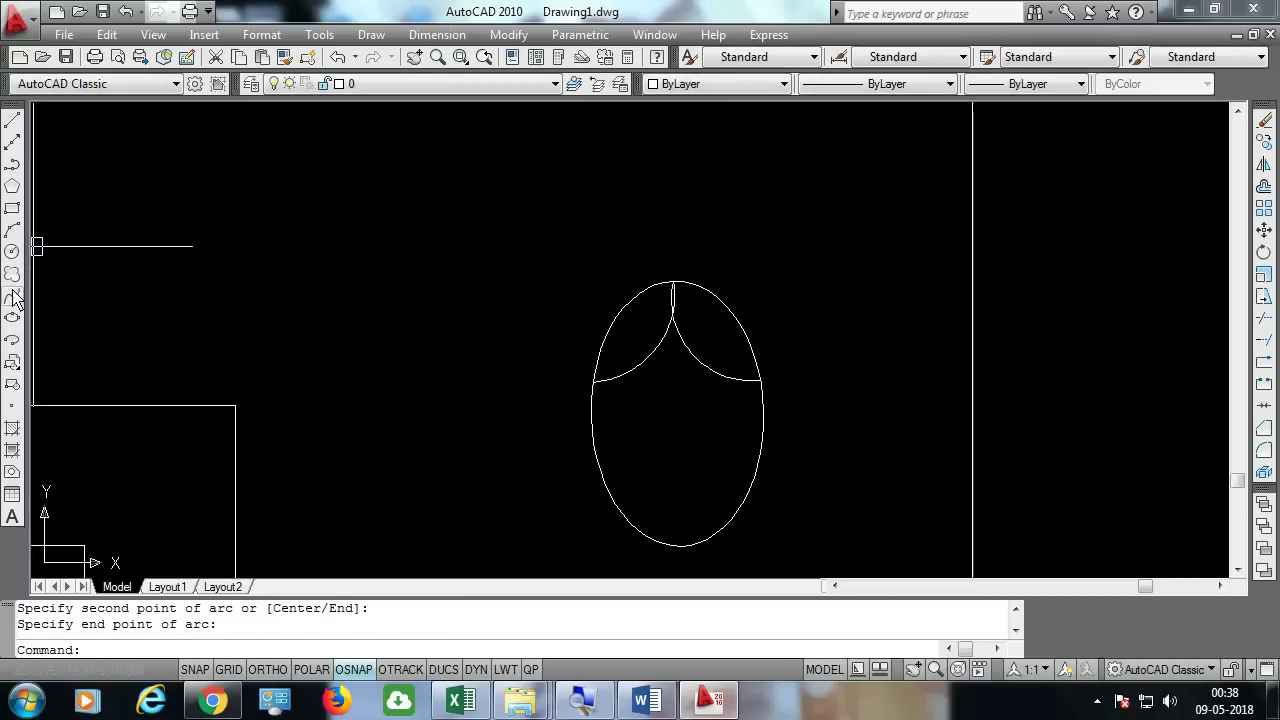
- Draw a small narrow ellipse at the top of the mouse as the scroll wheel
left_click(16, 320)
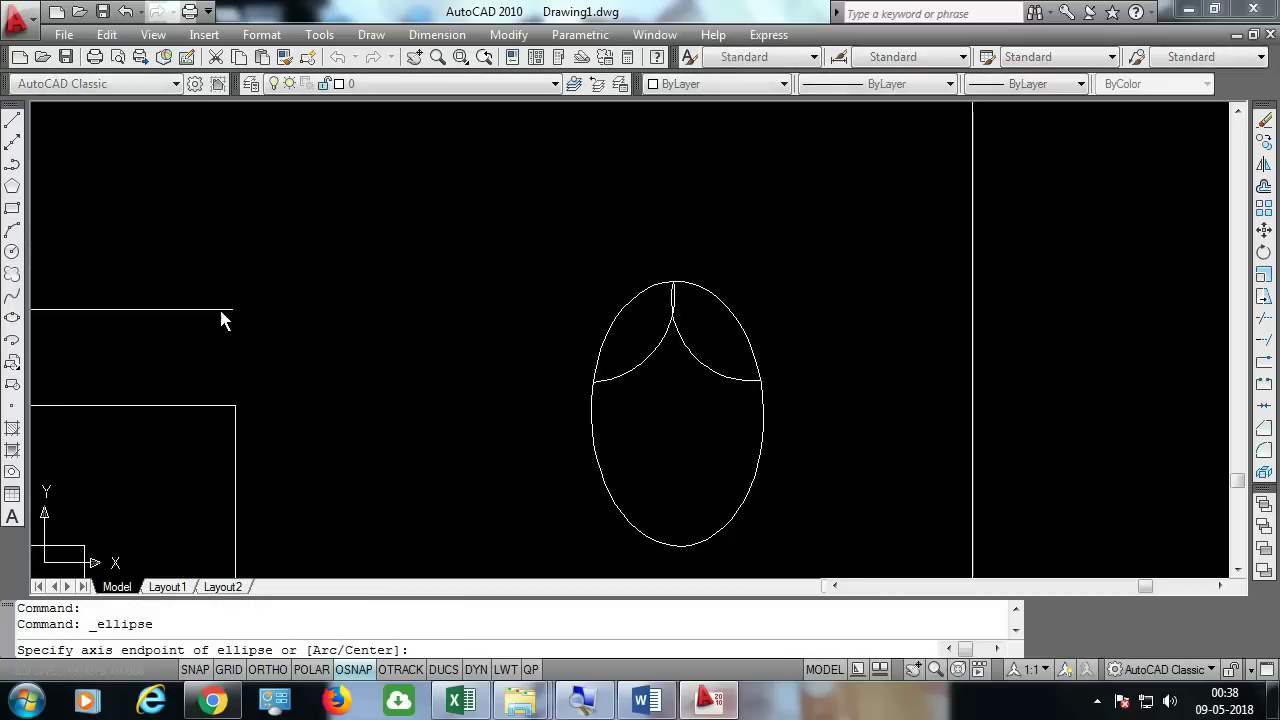
left_click(673, 283)
scroll(673, 285, "up", 2)
left_click(686, 356)
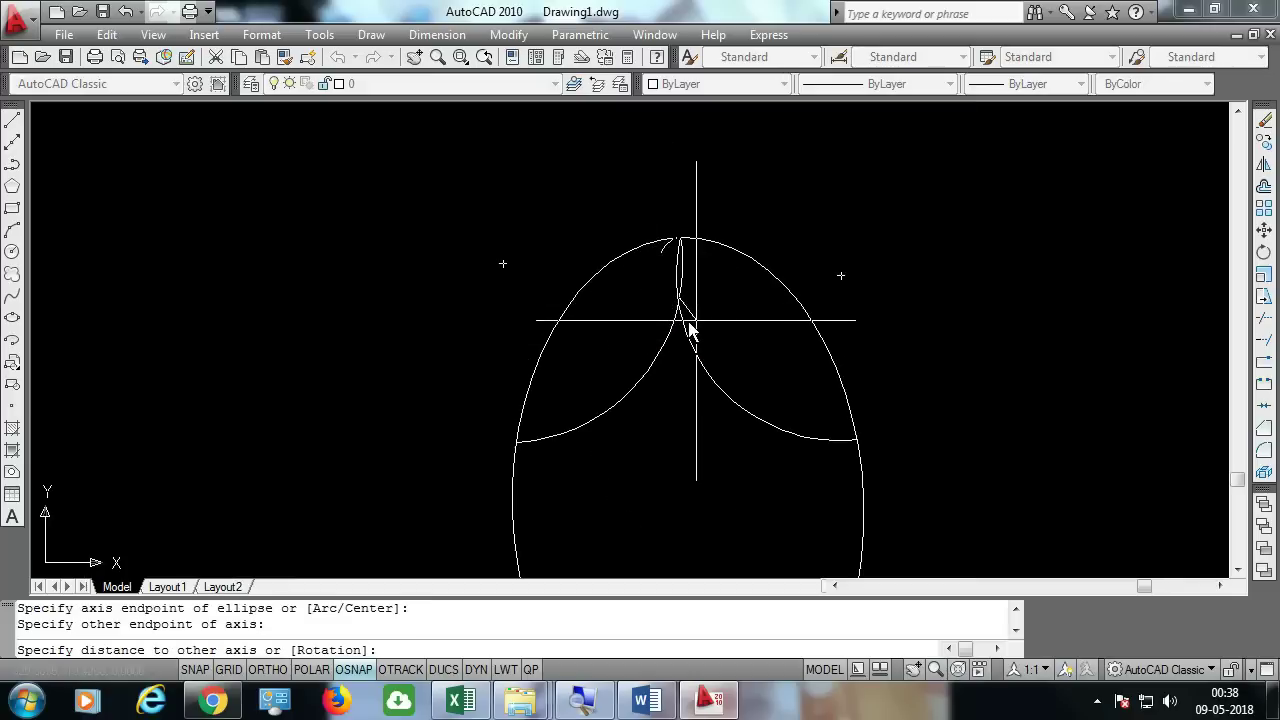
left_click(672, 328)
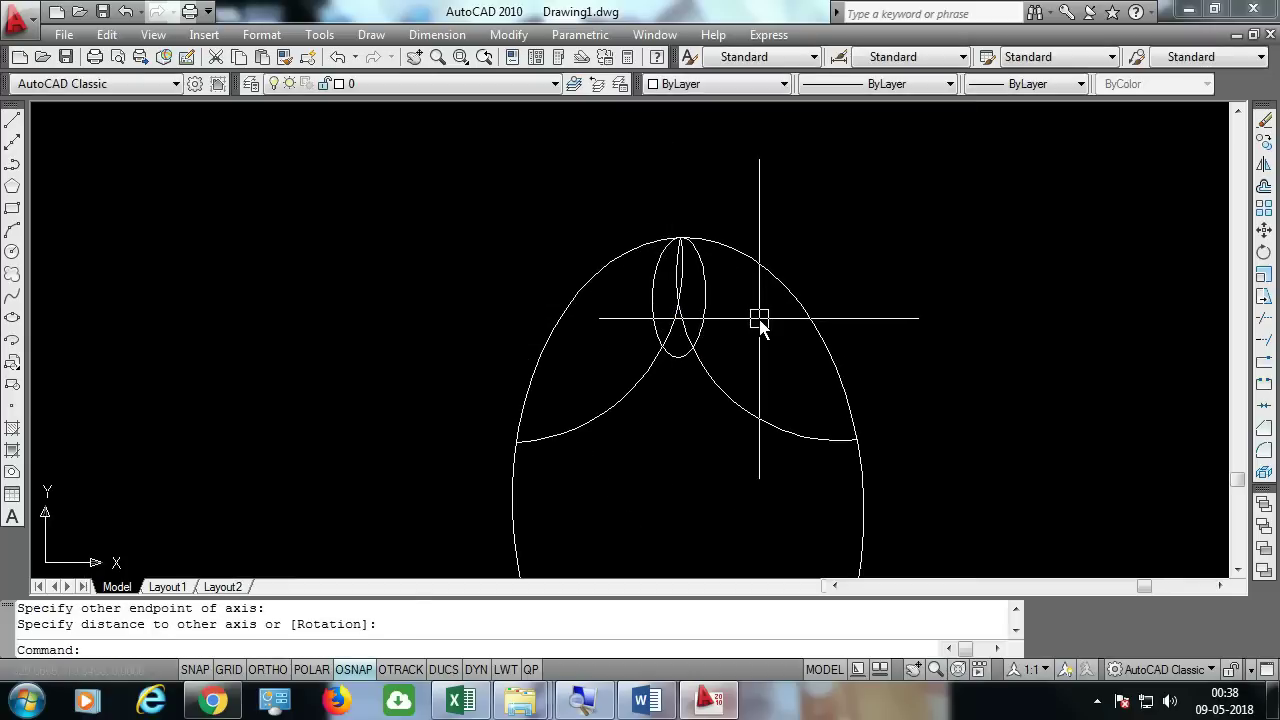
type("TR")
- Delete the leftover arc inside the scroll wheel and zoom out to show monitor and keyboard
key("Return")
key("Return")
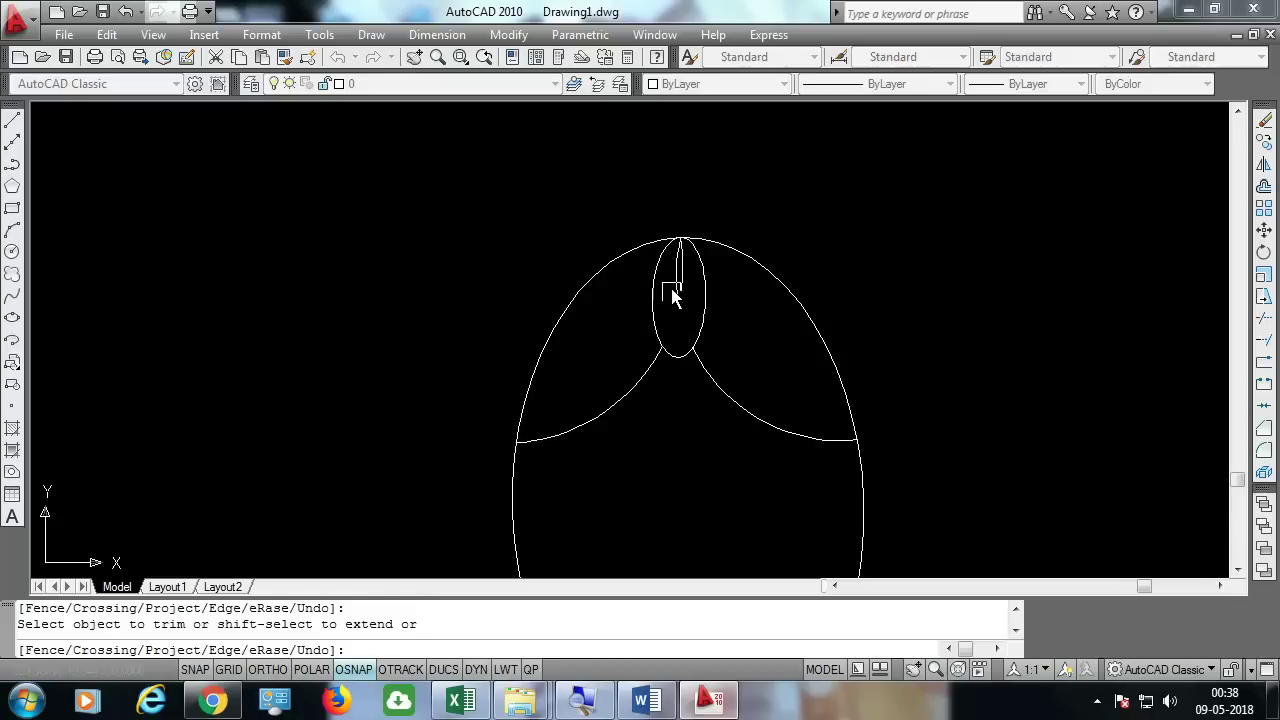
key("Escape")
left_click(678, 298)
key("Delete")
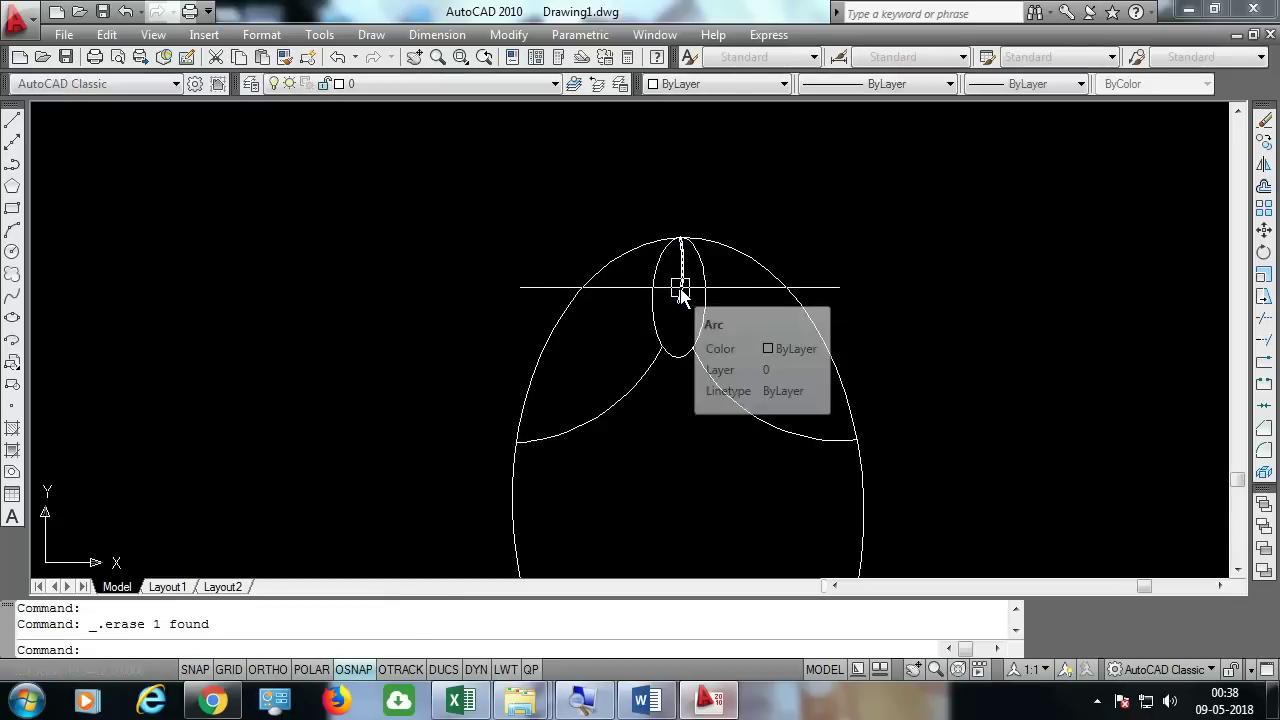
scroll(684, 290, "down", 2)
scroll(698, 310, "down", 4)
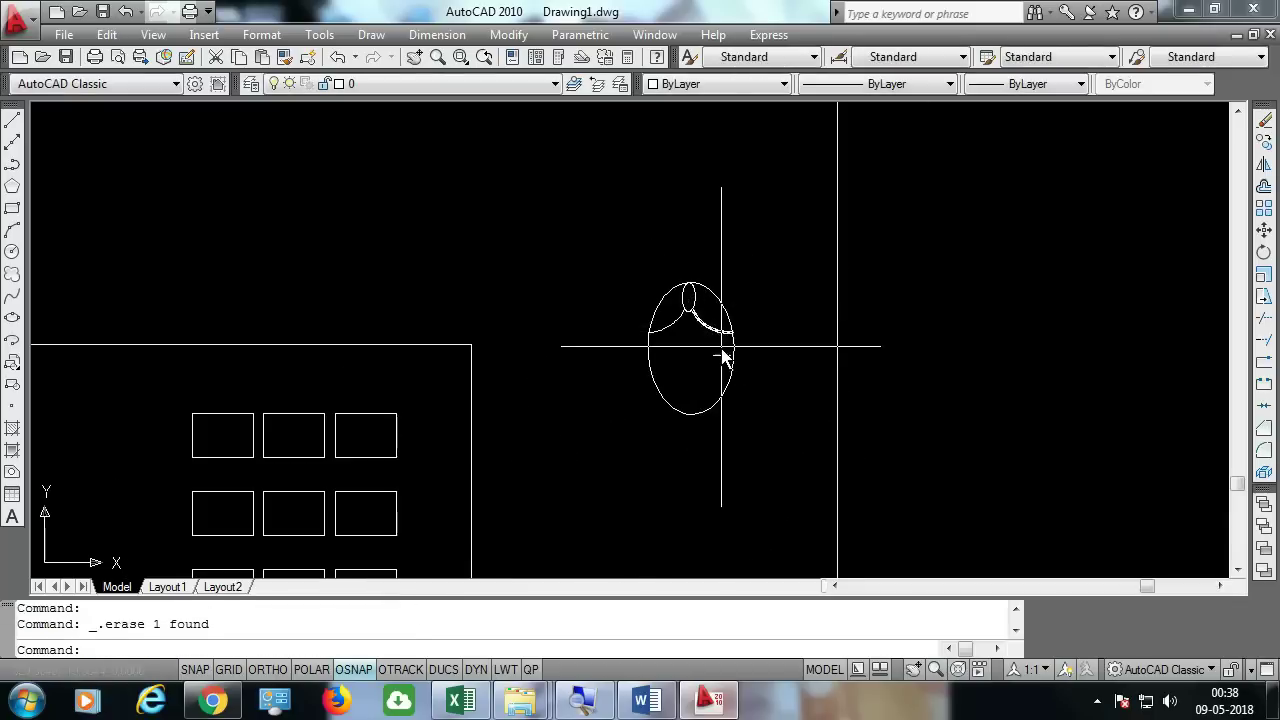
scroll(515, 250, "down", 2)
scroll(313, 257, "down", 2)
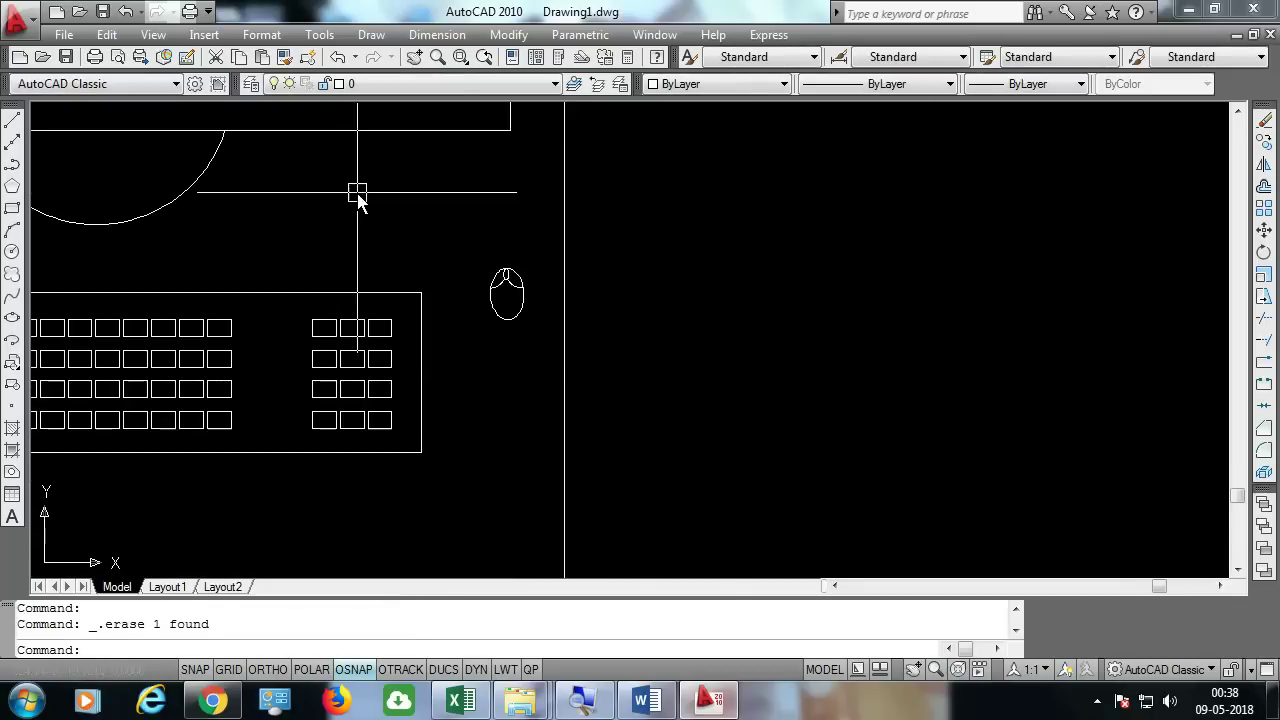
middle_click_drag(357, 194, 432, 319)
- Draw a spline cable from the top of the mouse, bending up to the small circle
left_click(12, 273)
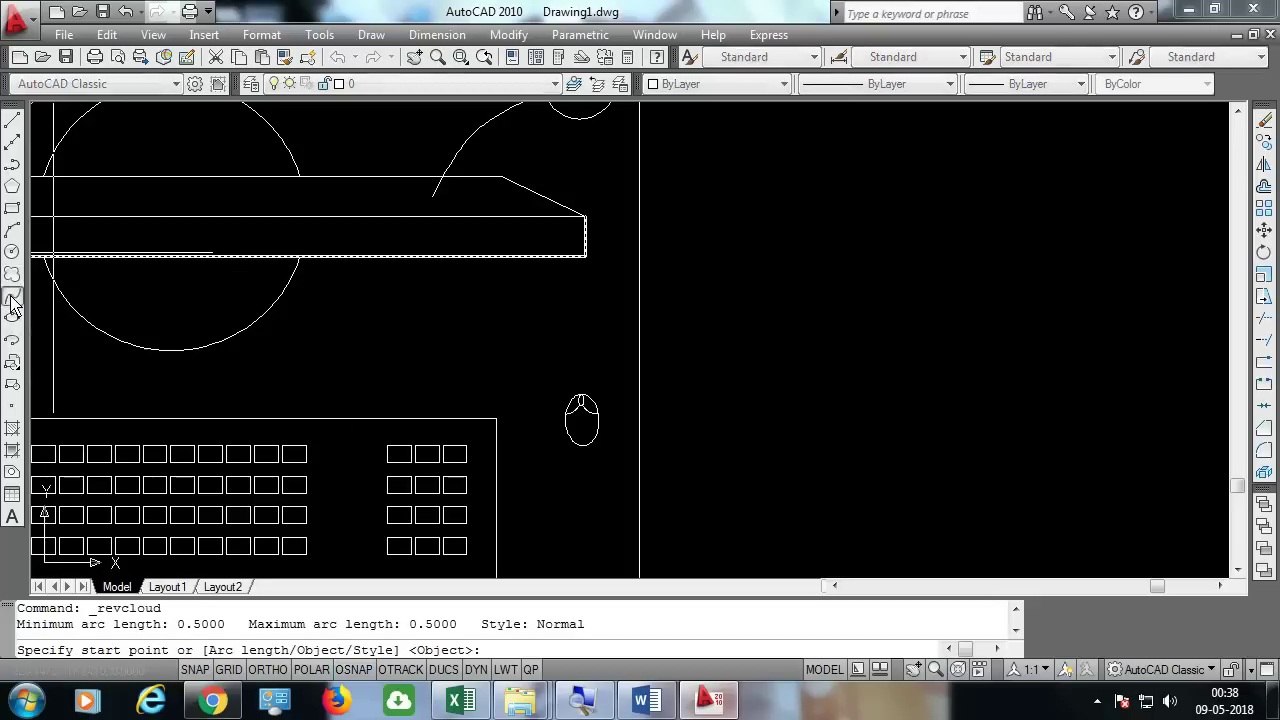
left_click(12, 296)
scroll(640, 260, "down", 2)
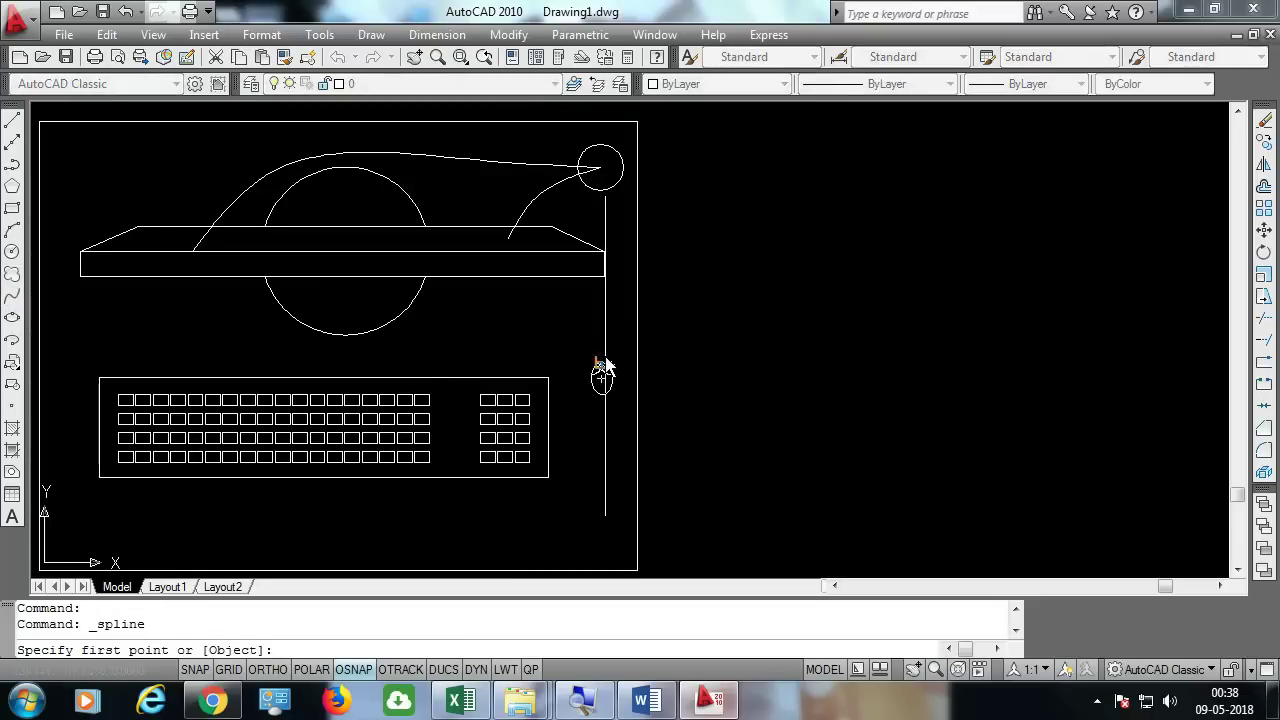
left_click(601, 362)
scroll(603, 303, "up", 3)
left_click(600, 306)
left_click(620, 258)
scroll(652, 200, "down", 3)
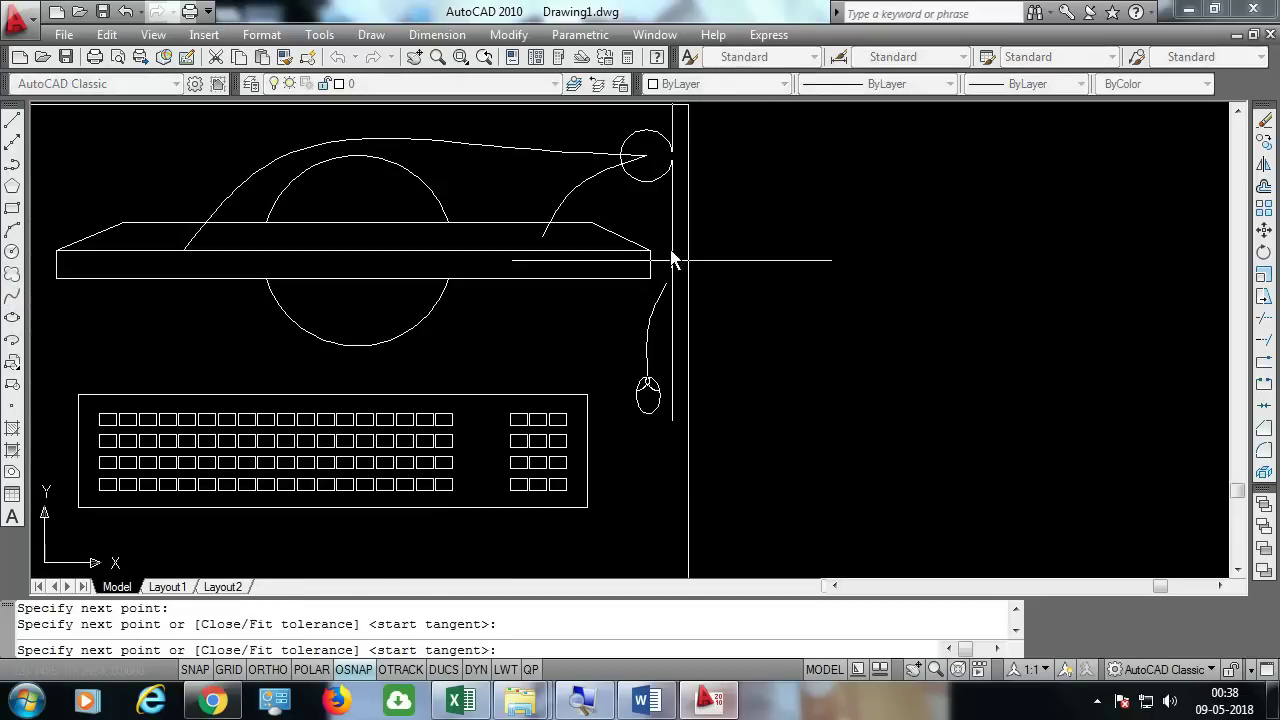
left_click(647, 158)
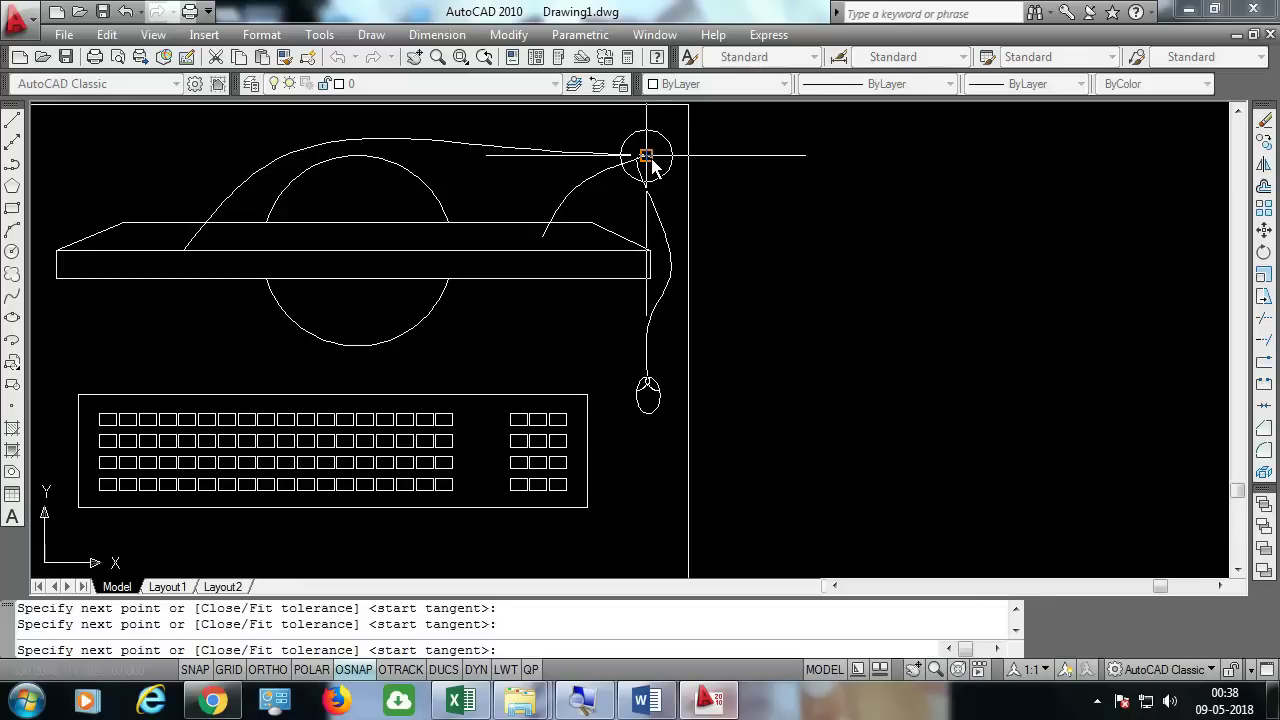
key("Return")
key("Return")
key("Return")
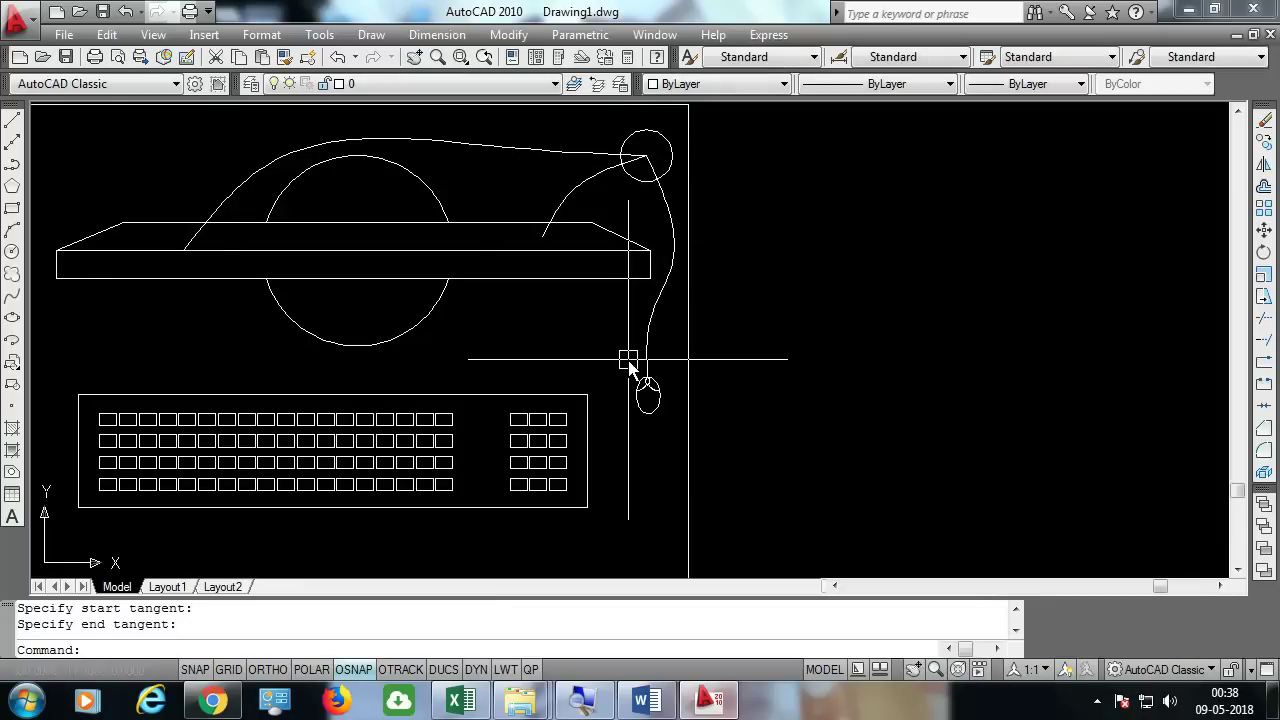
type("PL")
key("Return")
- Remove the stray straight line accidentally drawn above the keyboard
left_click(562, 393)
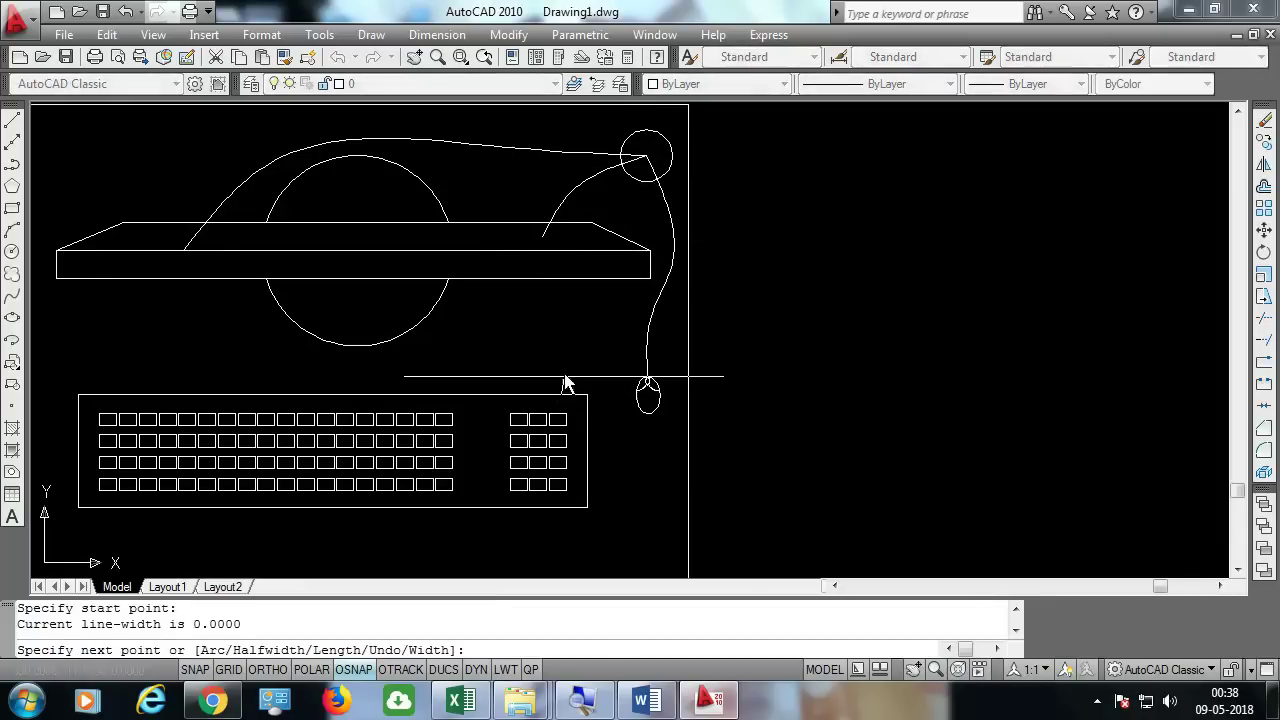
left_click(575, 340)
key("Escape")
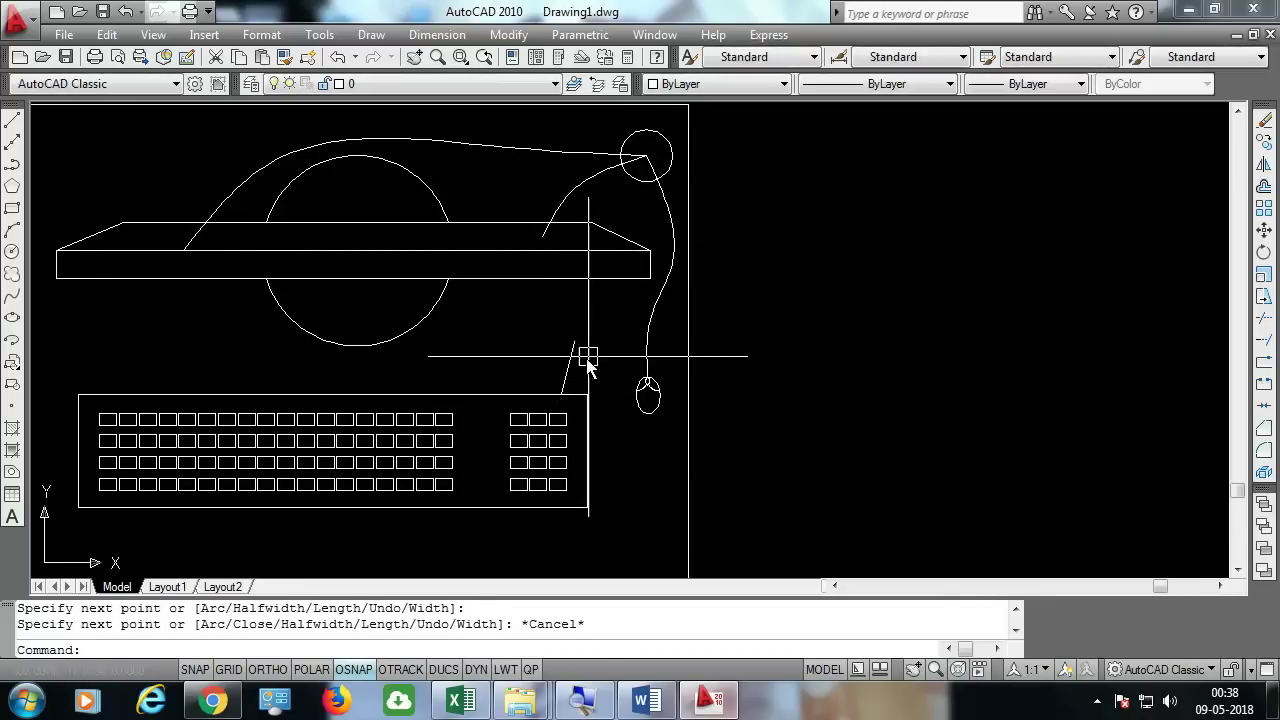
left_click(570, 358)
key("Delete")
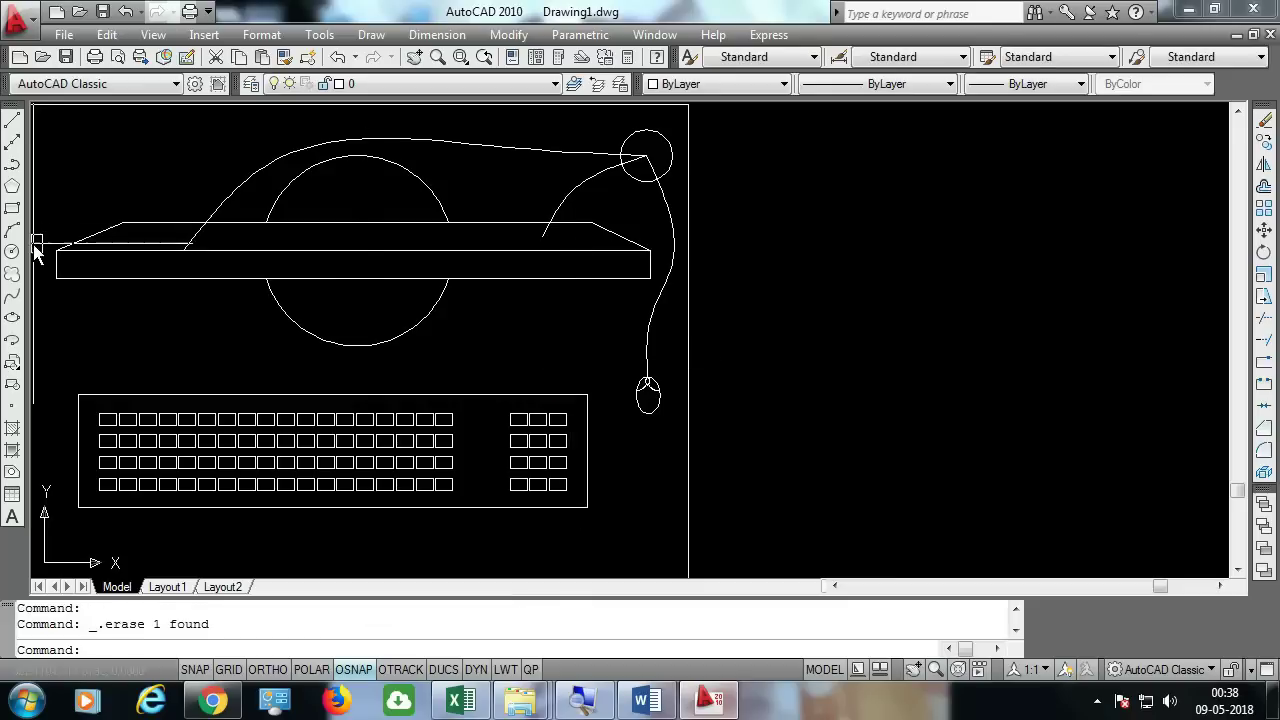
- Draw a spline cable from the keyboard's top-right corner up to the small circle
left_click(12, 298)
left_click(552, 393)
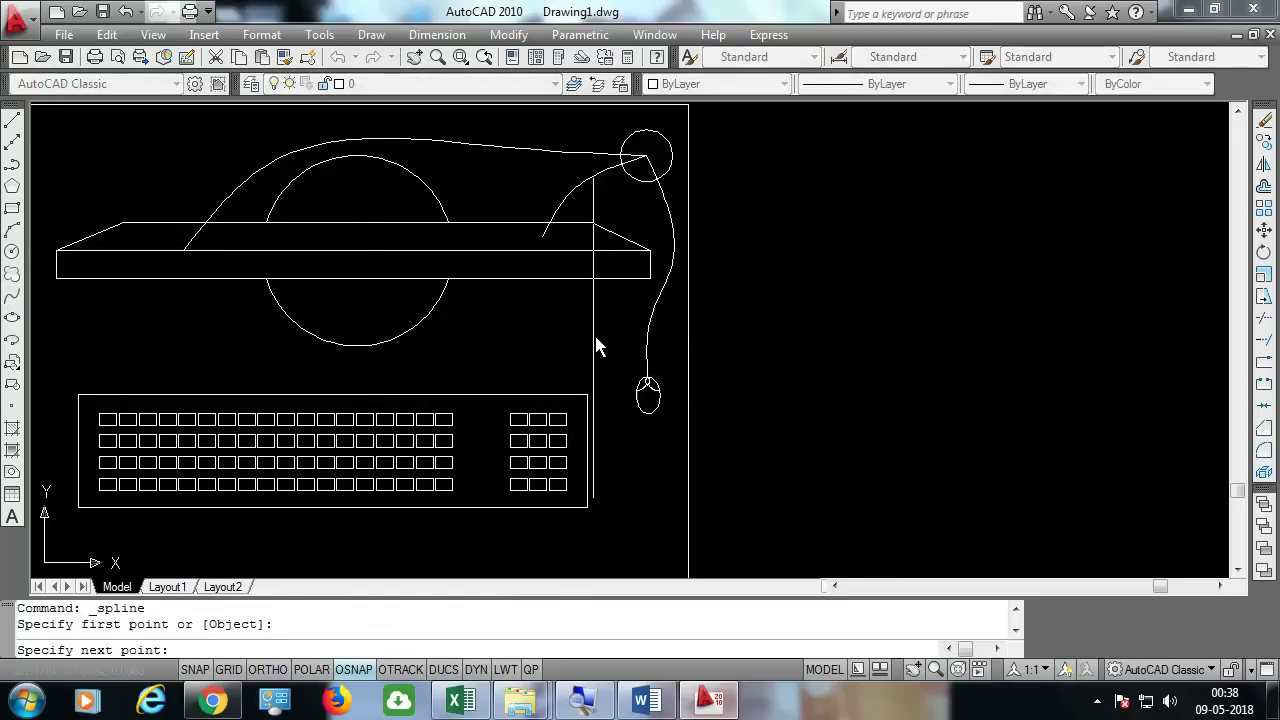
left_click(595, 340)
left_click(650, 277)
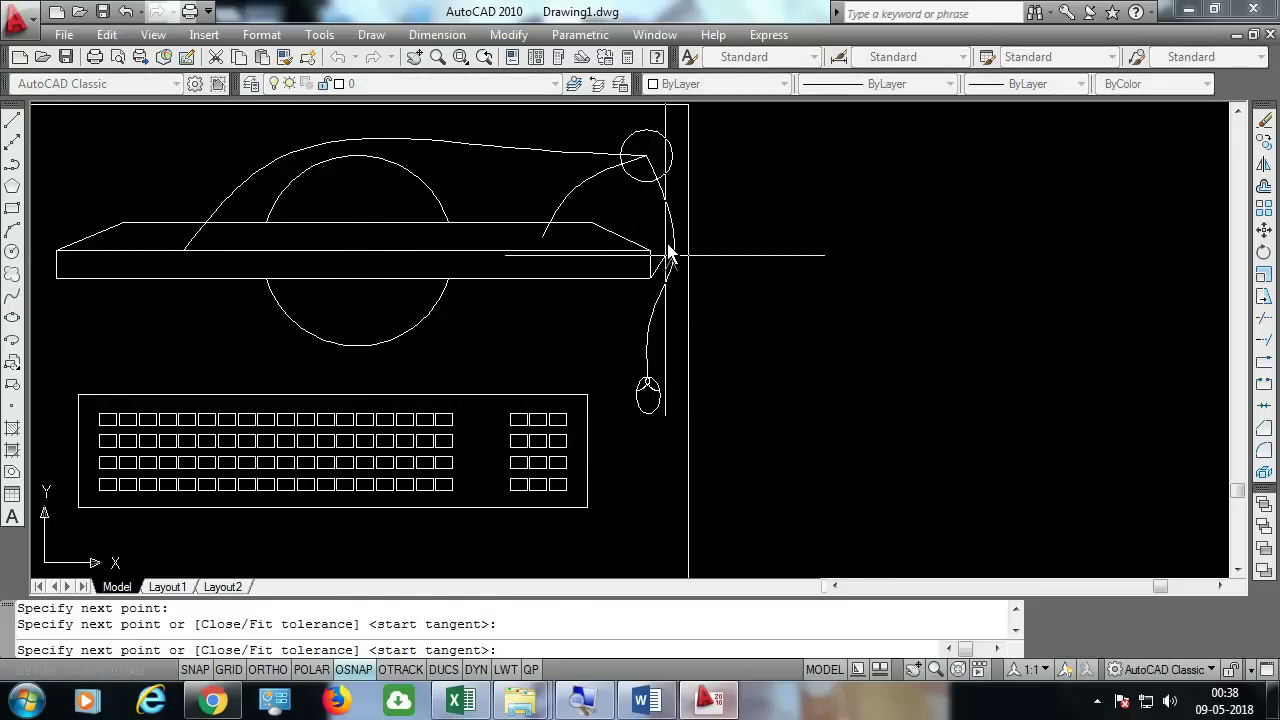
left_click(648, 163)
key("Return")
key("Return")
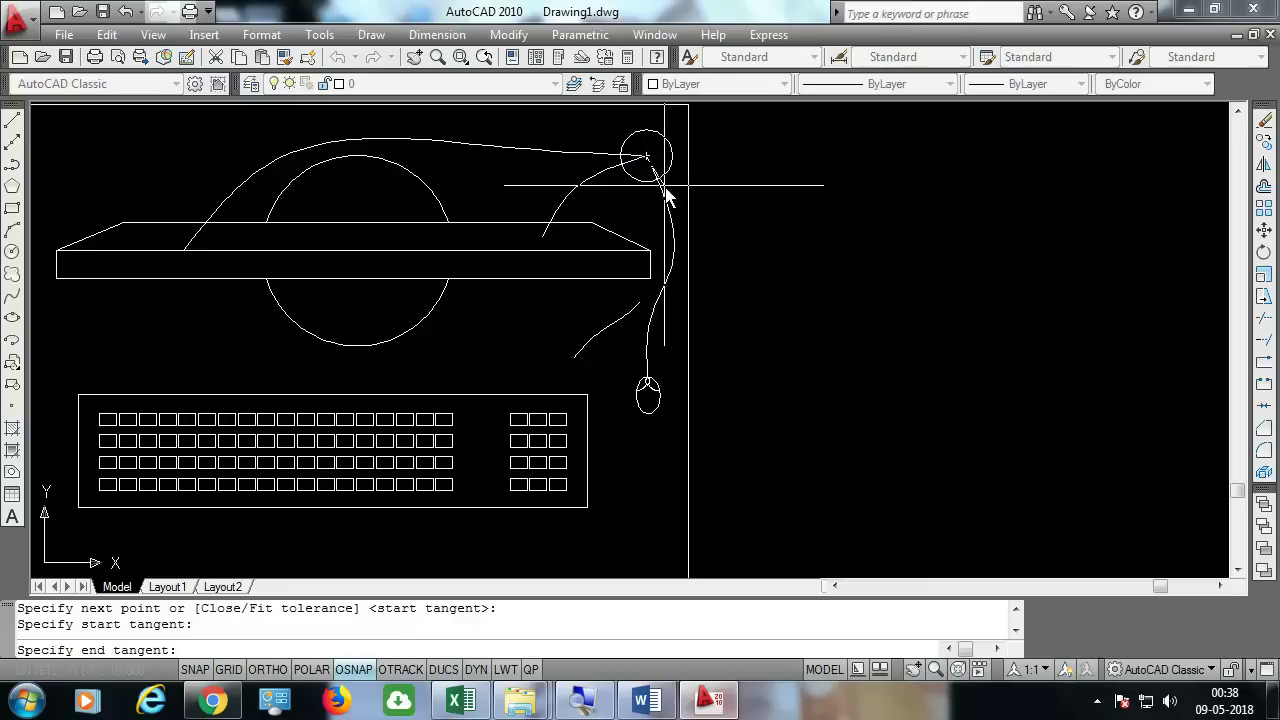
key("Return")
- Zoom out from the finished computer set to see more of the drawing
scroll(850, 305, "down", 6)
scroll(857, 305, "up", 2)
scroll(857, 305, "up", 2)
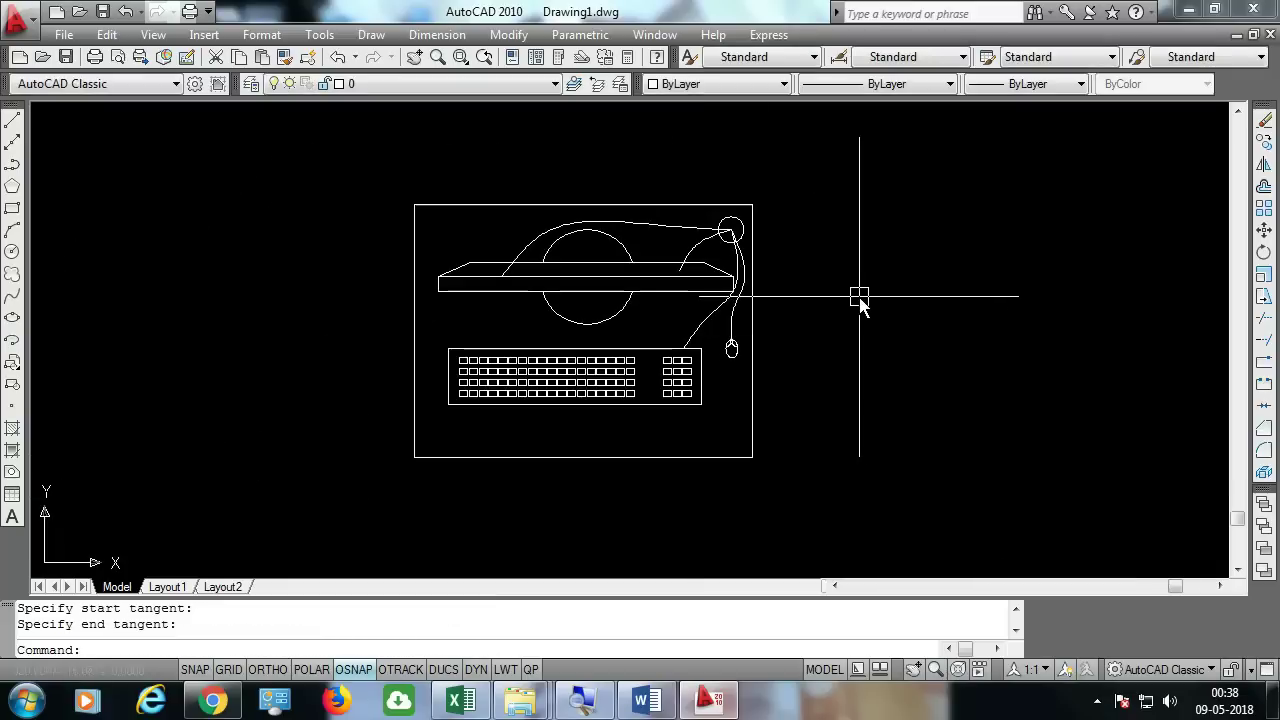
scroll(831, 343, "down", 6)
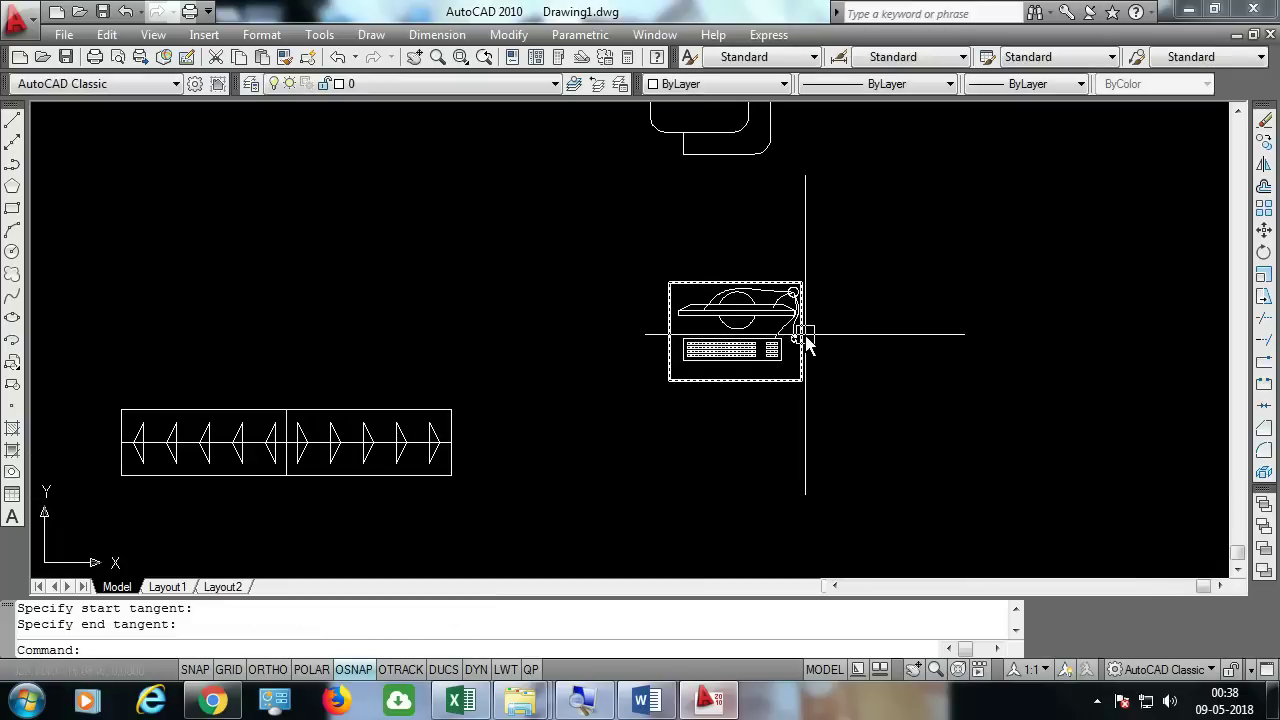
scroll(790, 338, "up", 4)
scroll(889, 405, "down", 2)
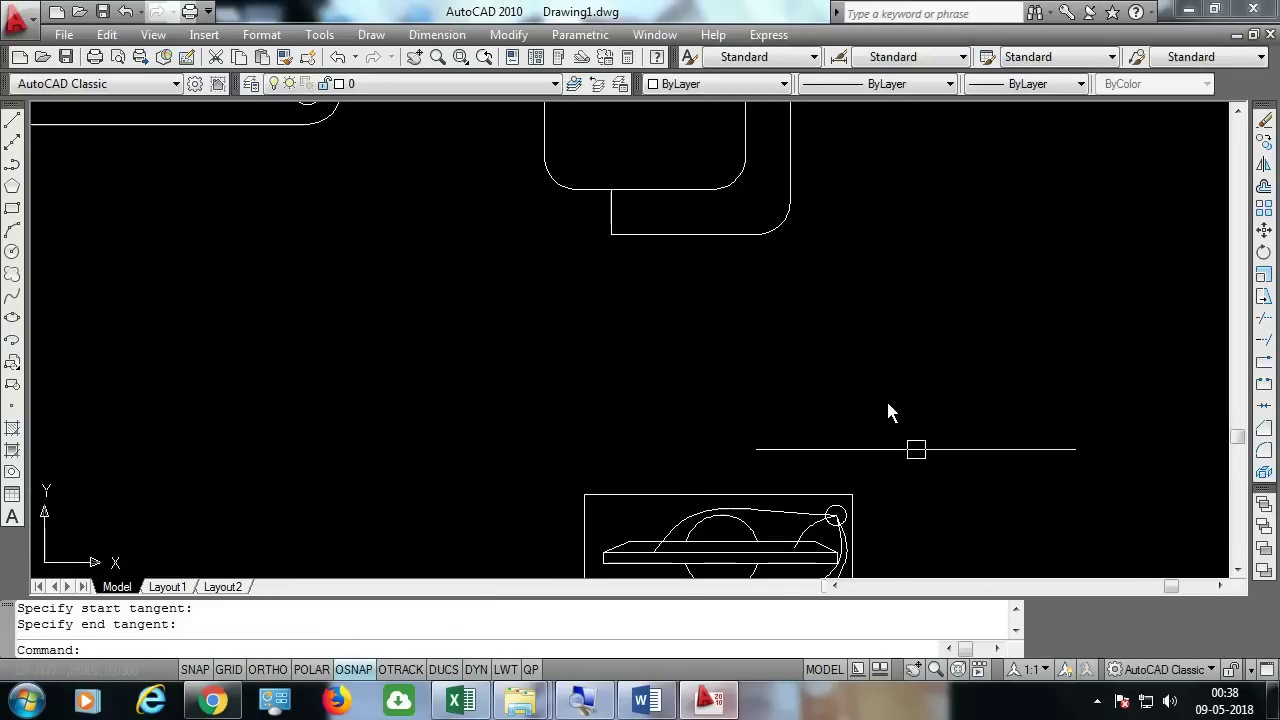
scroll(886, 395, "down", 1)
scroll(895, 420, "down", 1)
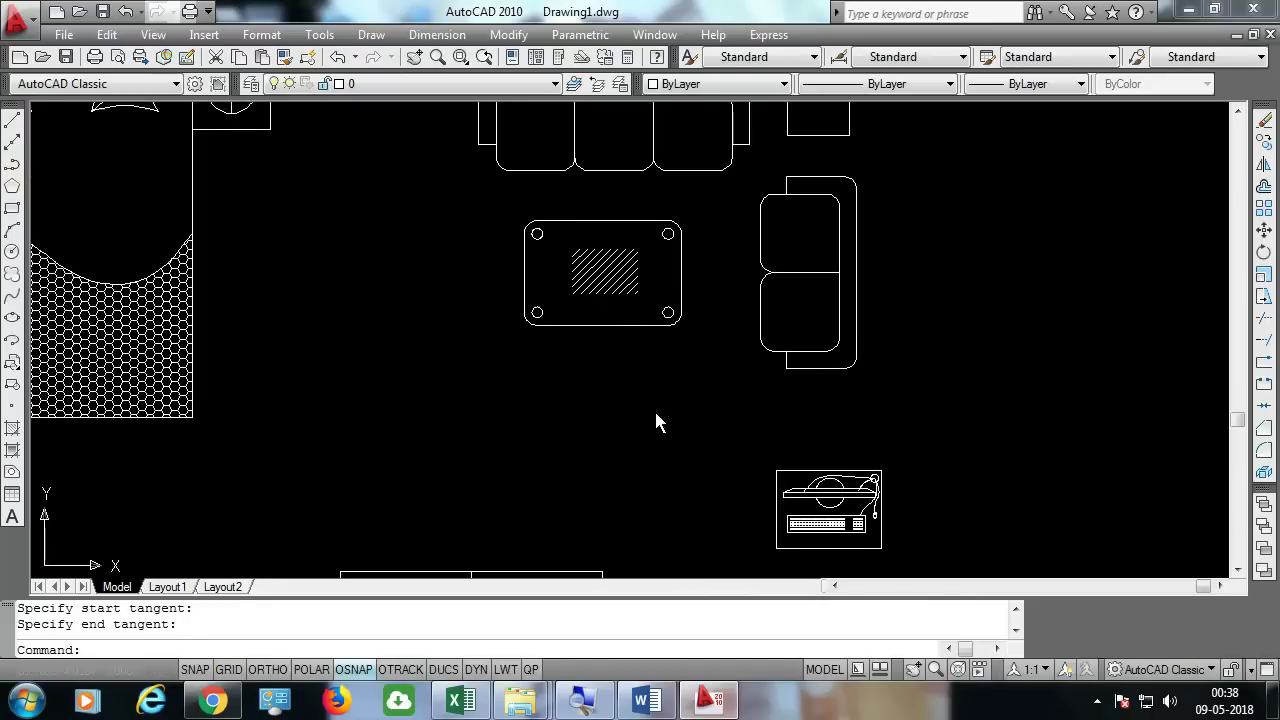
- Pan to center the bed, sofas and centre table plan alongside the computer
middle_click_drag(654, 423, 718, 494)
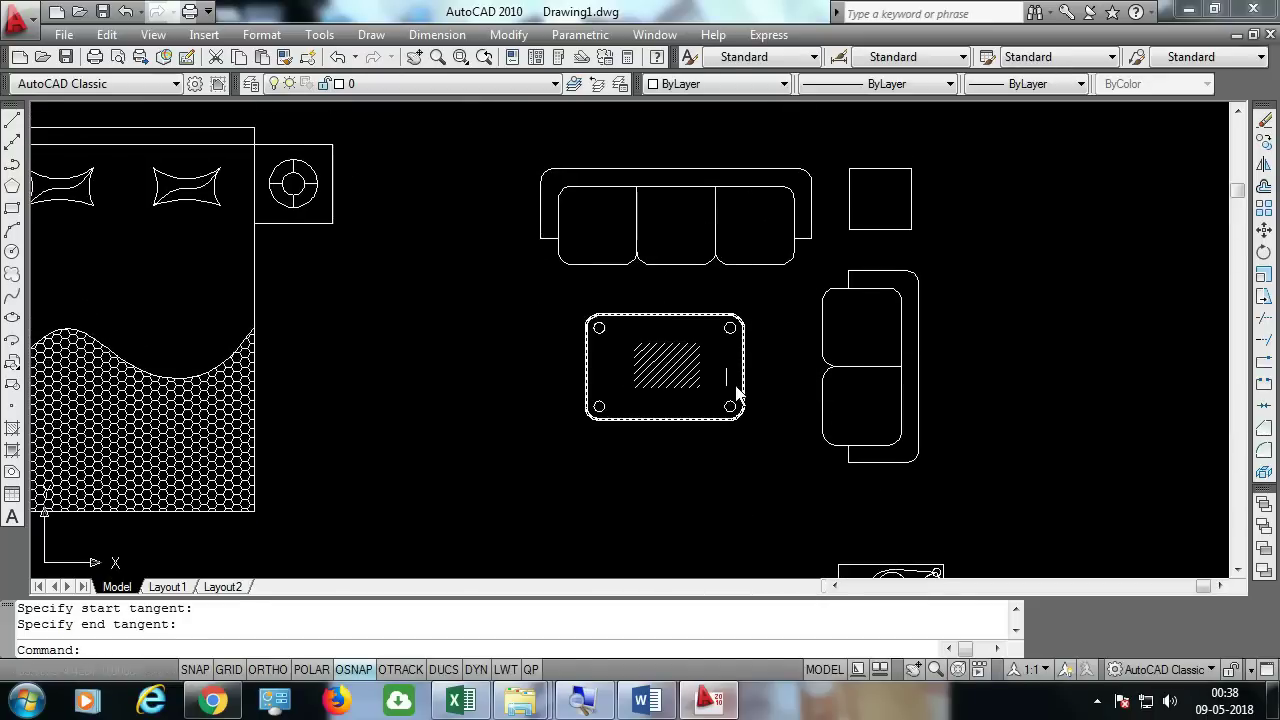
mouse_move(672, 400)
middle_mouse_down()
mouse_move(809, 449)
mouse_move(829, 443)
middle_mouse_up()
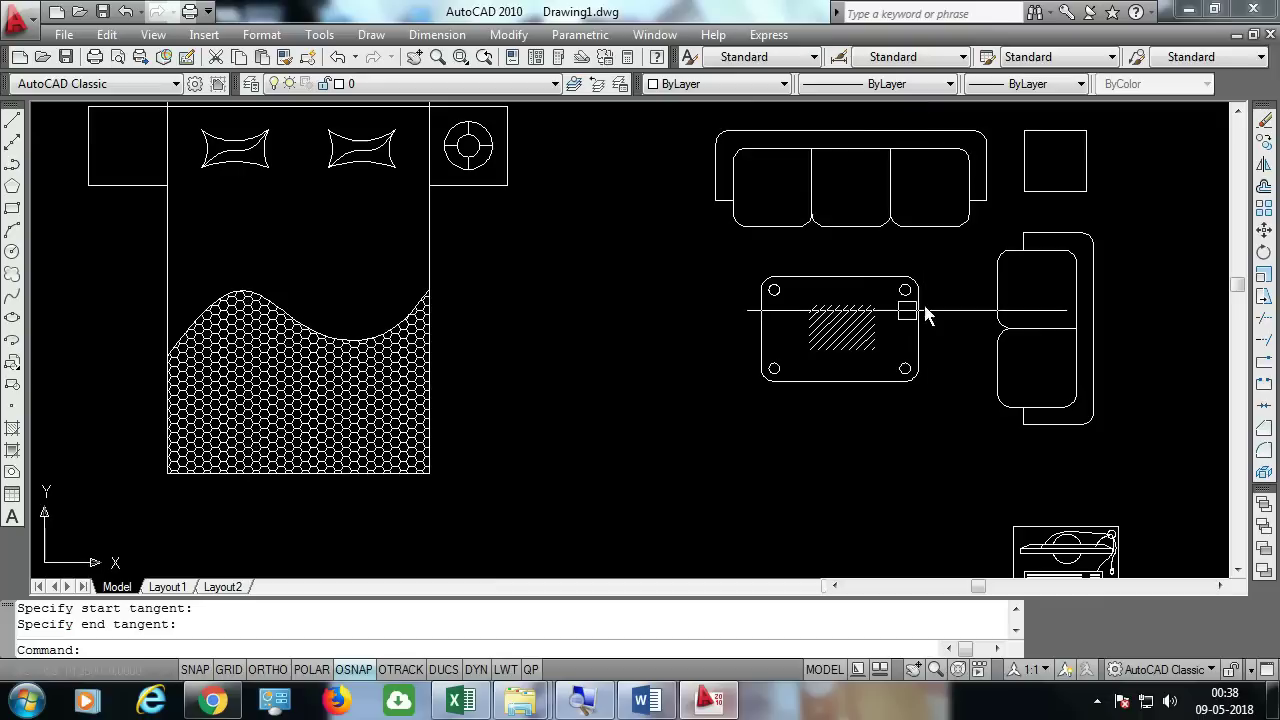
mouse_move(694, 272)
middle_mouse_down()
mouse_move(748, 380)
mouse_move(614, 134)
middle_mouse_up()
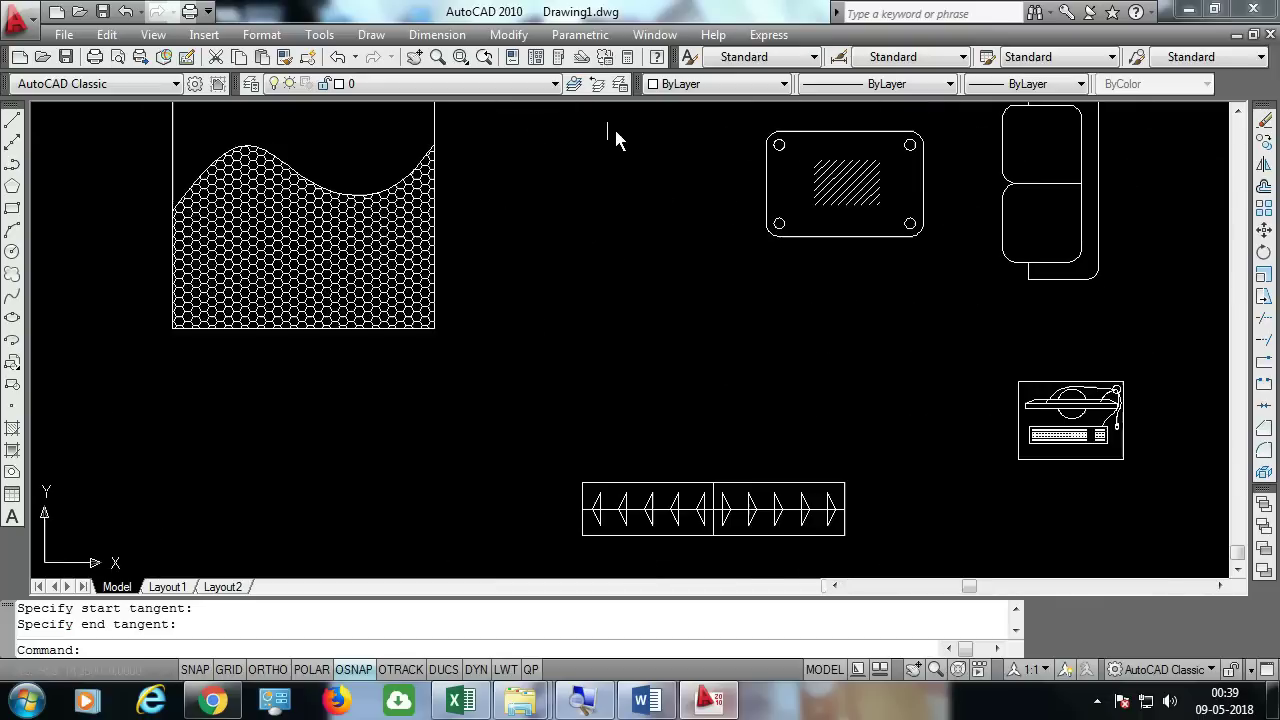
scroll(386, 294, "down", 2)
middle_click_drag(540, 245, 498, 334)
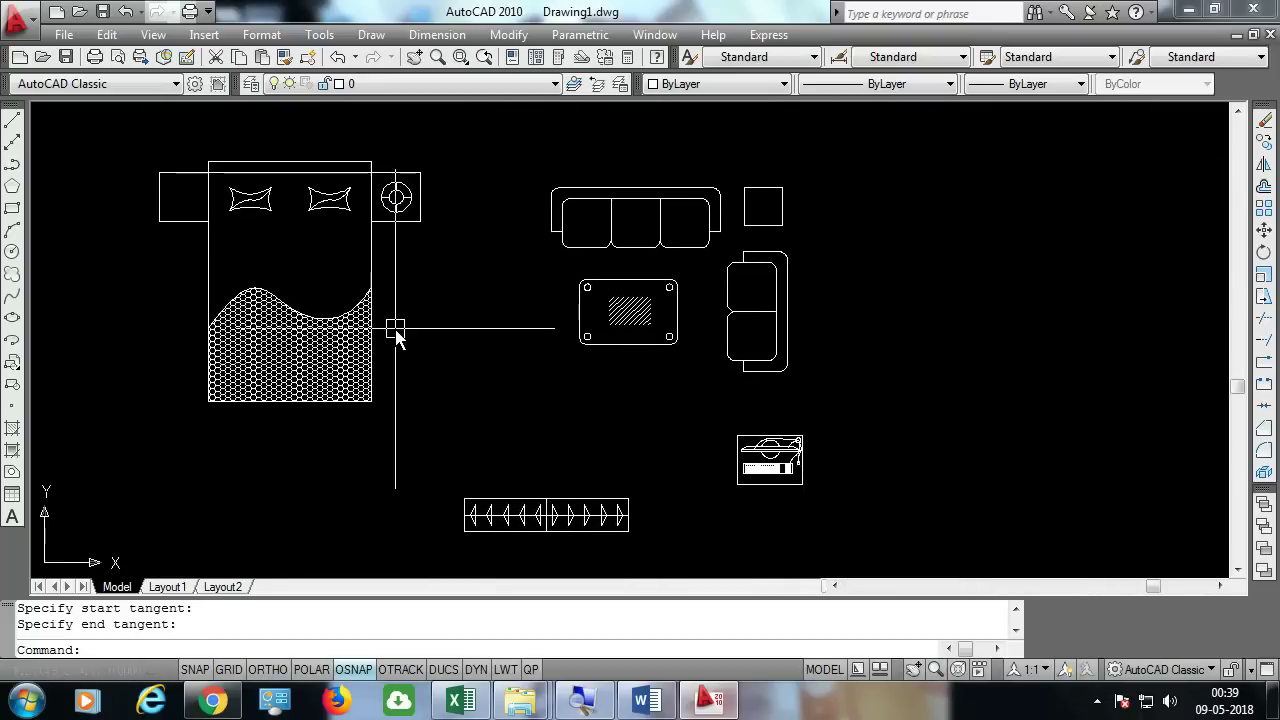